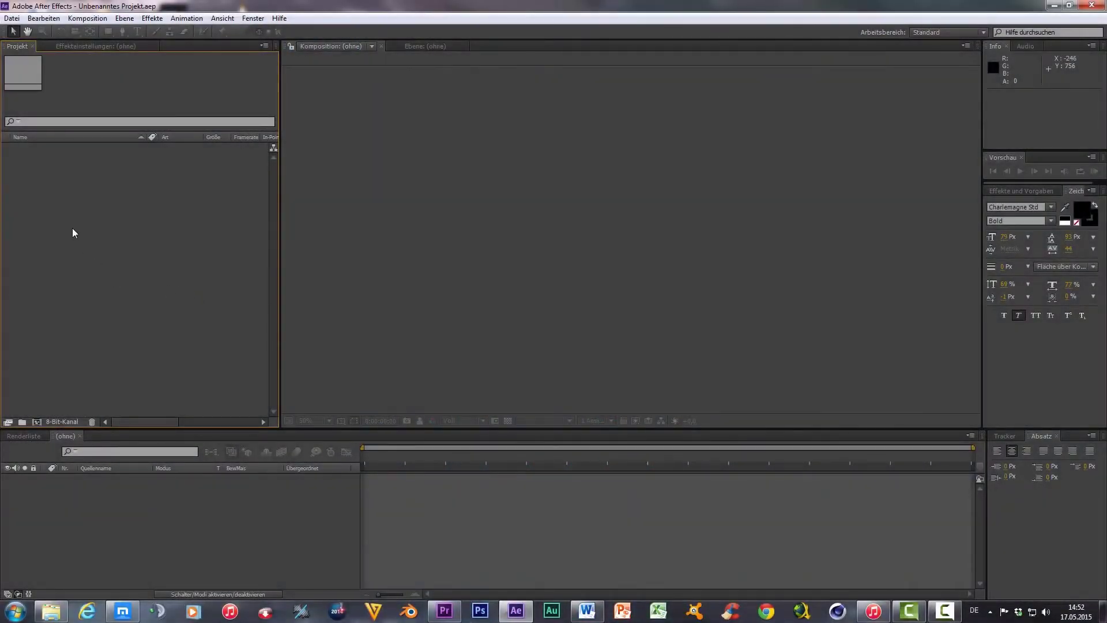
Create Komp 1 from the HDTV 1080 25 preset (1920×1080, 25 fps).
{"action": "left_click", "coordinate": [37, 422]}
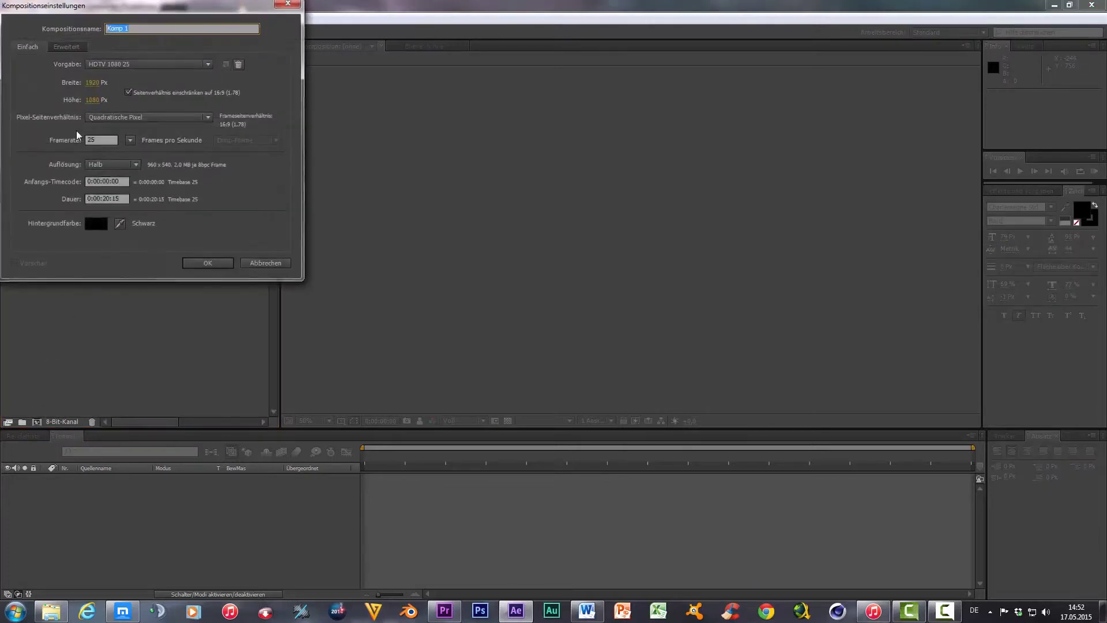
{"action": "left_click_drag", "start_coordinate": [90, 87], "coordinate": [92, 87]}
{"action": "left_click", "coordinate": [197, 263]}
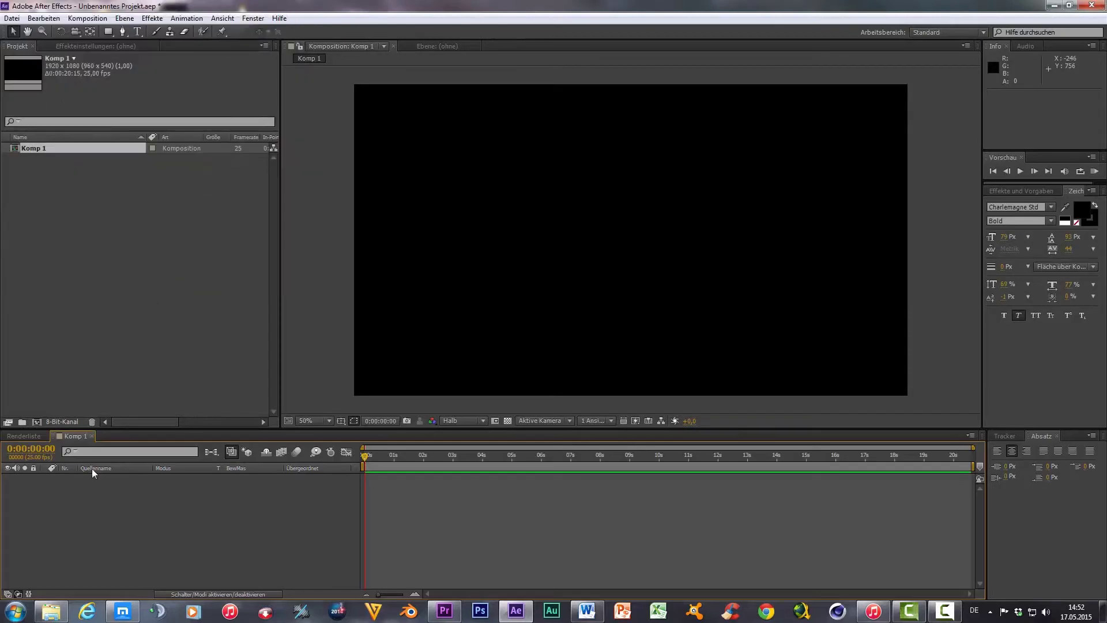
Add a black full-frame solid layer named Particular.
{"action": "right_click", "coordinate": [125, 486]}
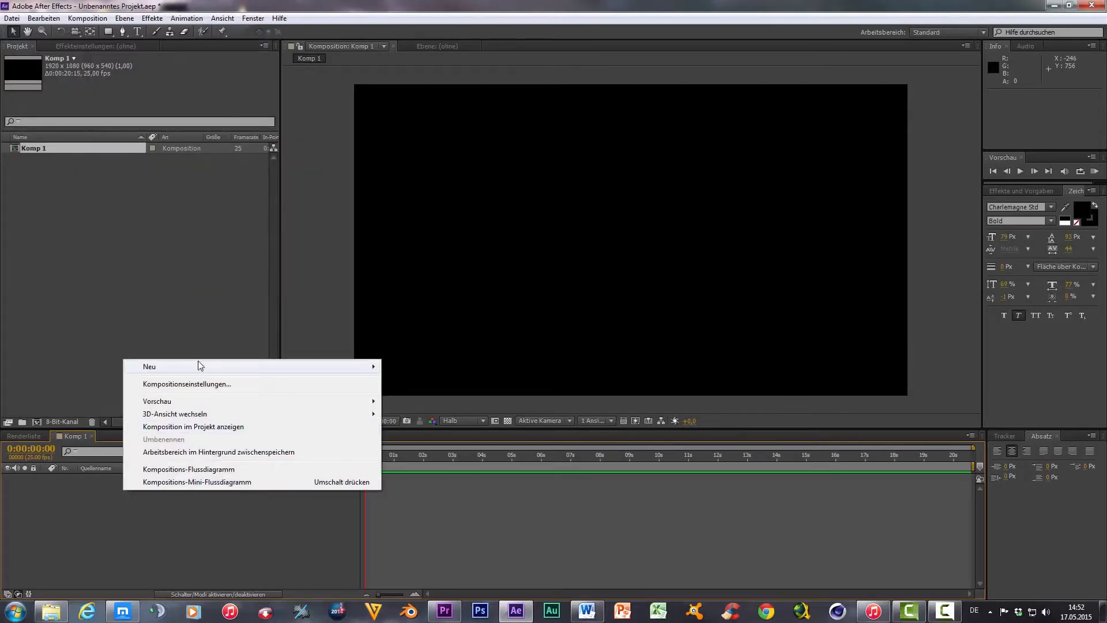
{"action": "mouse_move", "coordinate": [198, 366]}
{"action": "left_click", "coordinate": [455, 399]}
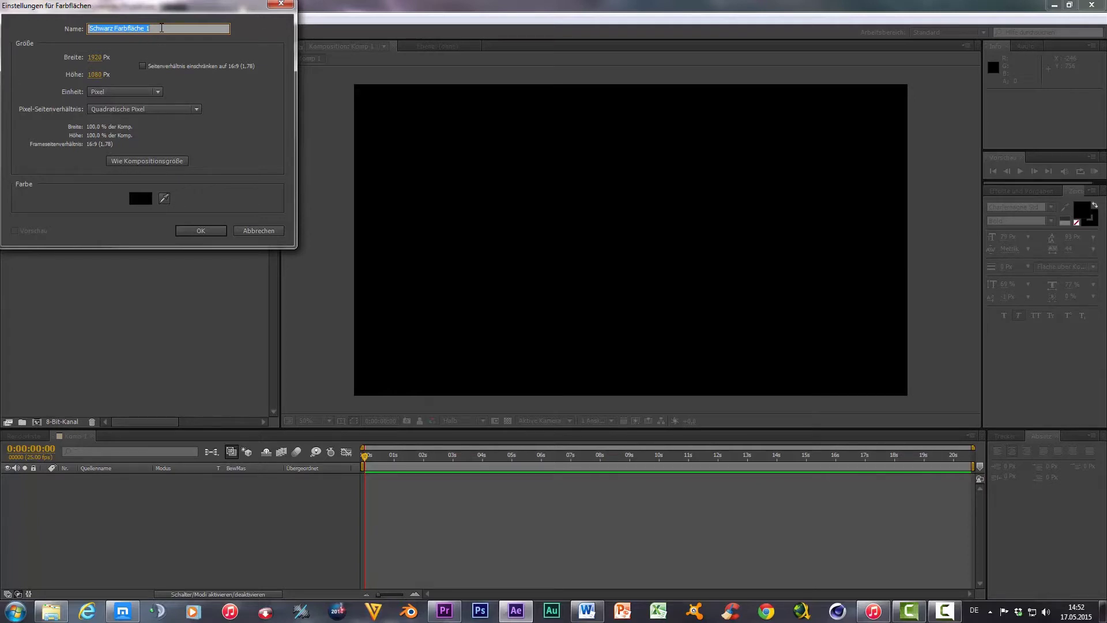
{"action": "type", "text": "Particular"}
{"action": "left_click", "coordinate": [200, 234]}
Add a second solid coloured white and named Boden.
{"action": "right_click", "coordinate": [134, 504]}
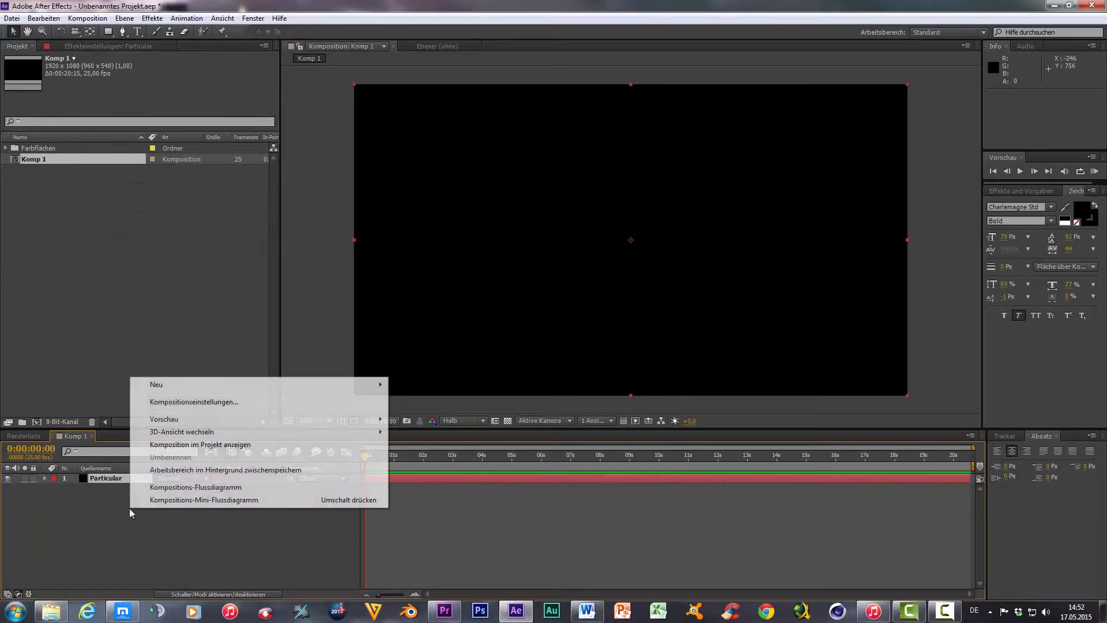
{"action": "mouse_move", "coordinate": [346, 384]}
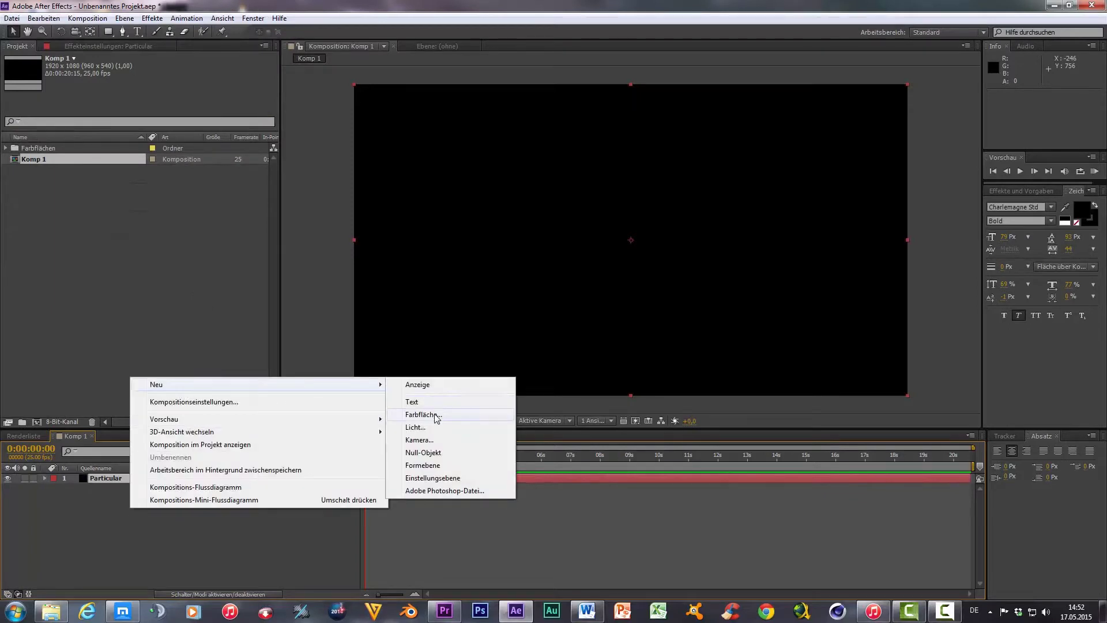
{"action": "left_click", "coordinate": [424, 414]}
{"action": "left_click", "coordinate": [140, 199]}
{"action": "left_click_drag", "start_coordinate": [123, 169], "coordinate": [6, 15]}
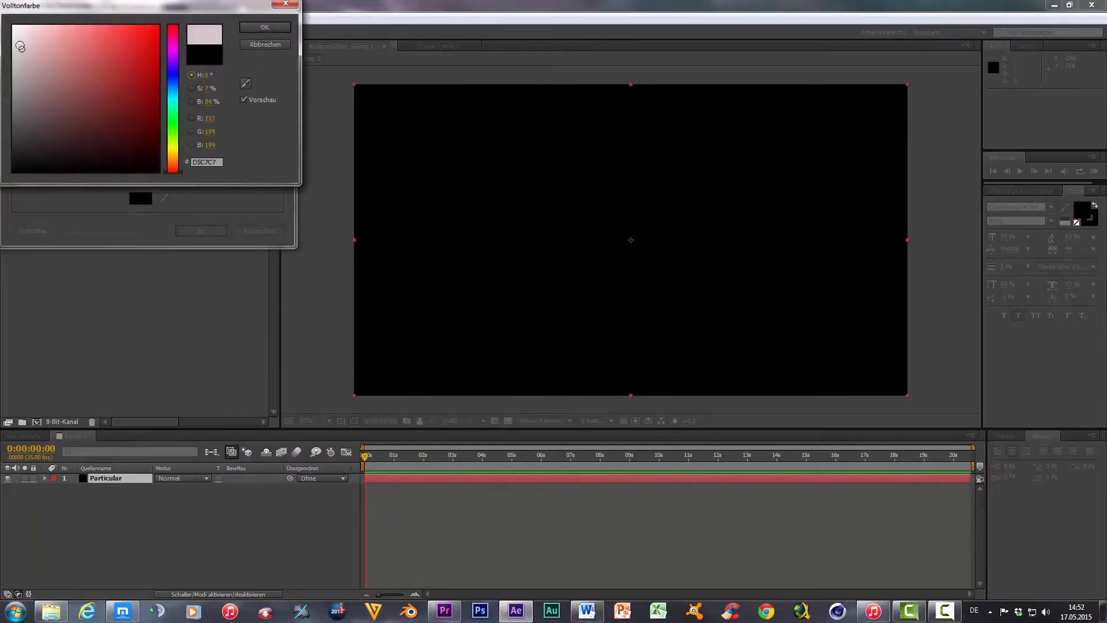
{"action": "left_click", "coordinate": [262, 27]}
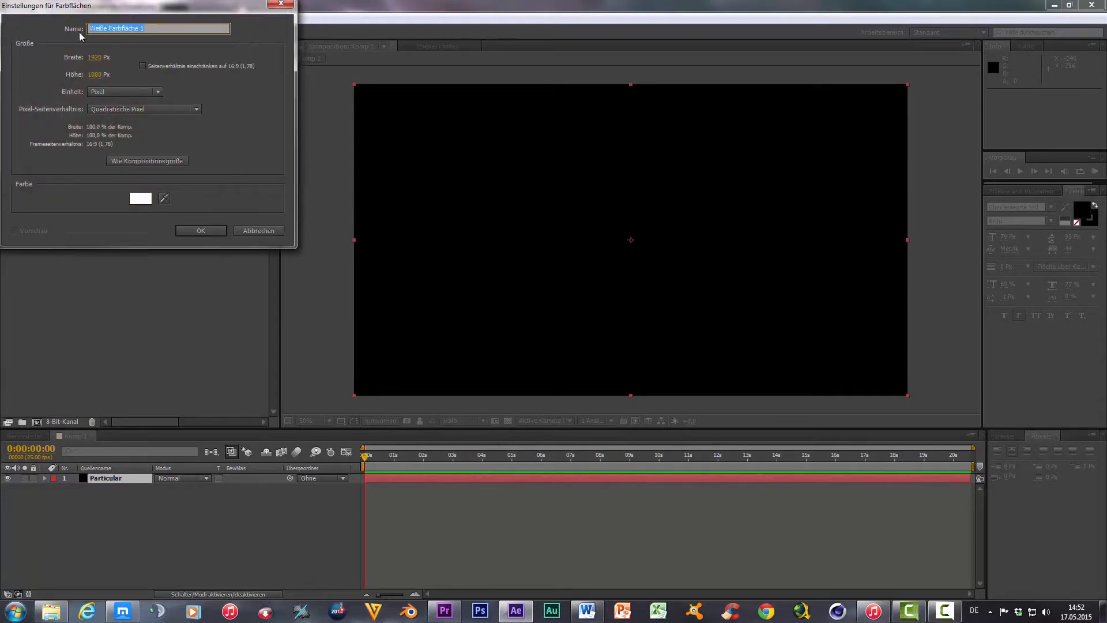
{"action": "type", "text": "Bl"}
{"action": "key", "text": "Return"}
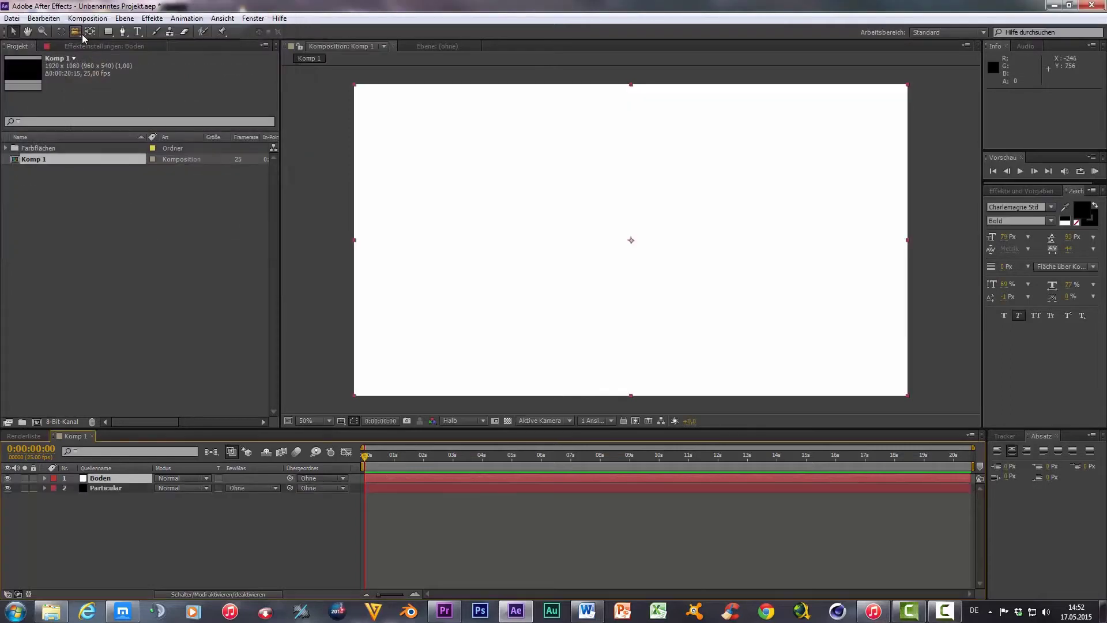
Add a light layer named Emitter.
{"action": "right_click", "coordinate": [121, 527]}
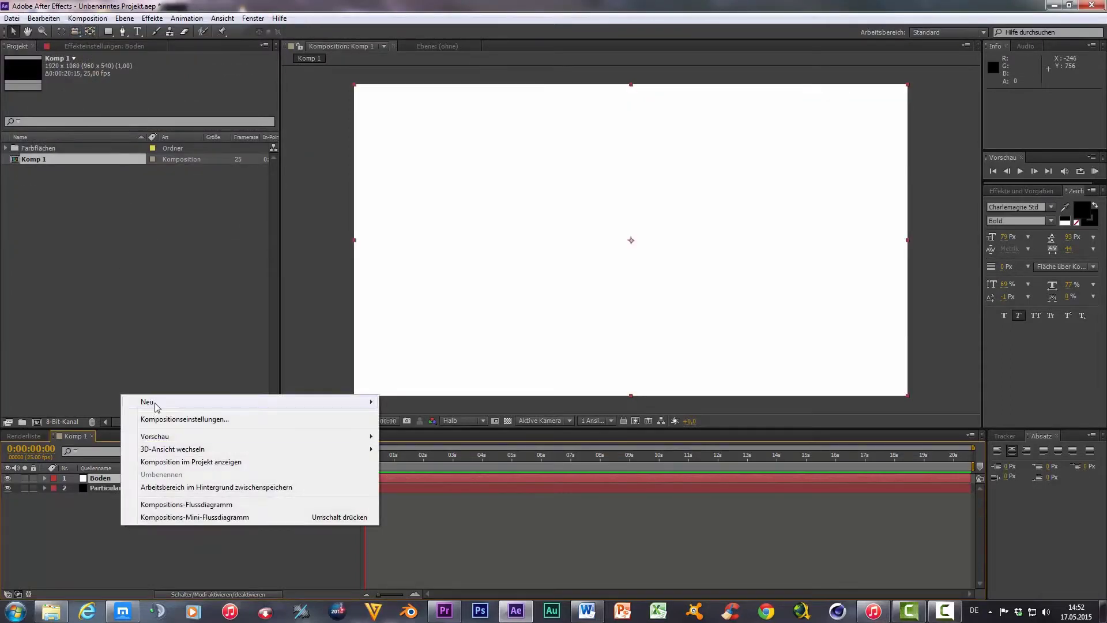
{"action": "mouse_move", "coordinate": [152, 402]}
{"action": "left_click", "coordinate": [428, 446]}
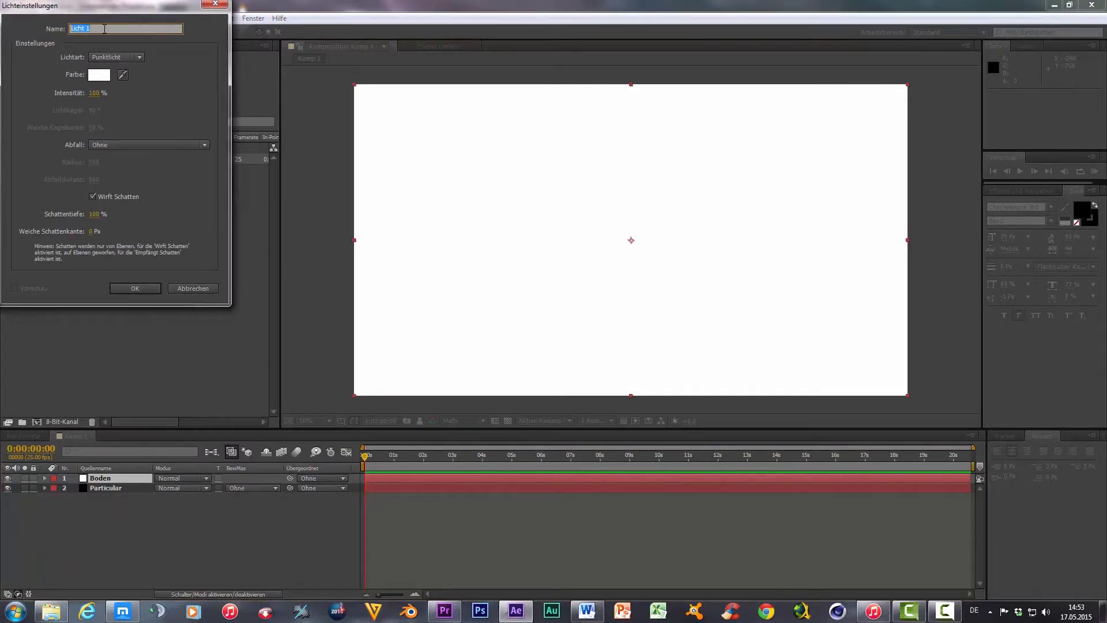
{"action": "type", "text": "Emitter"}
{"action": "left_click", "coordinate": [131, 289]}
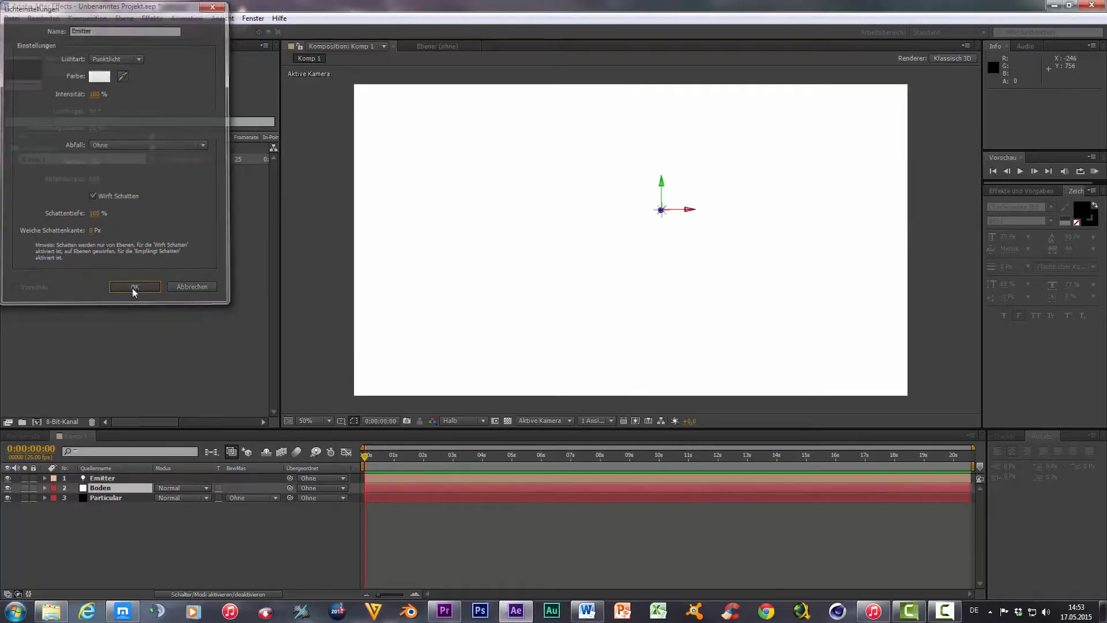
Add a camera, Kamera 1, with default settings.
{"action": "right_click", "coordinate": [119, 537]}
{"action": "mouse_move", "coordinate": [188, 414]}
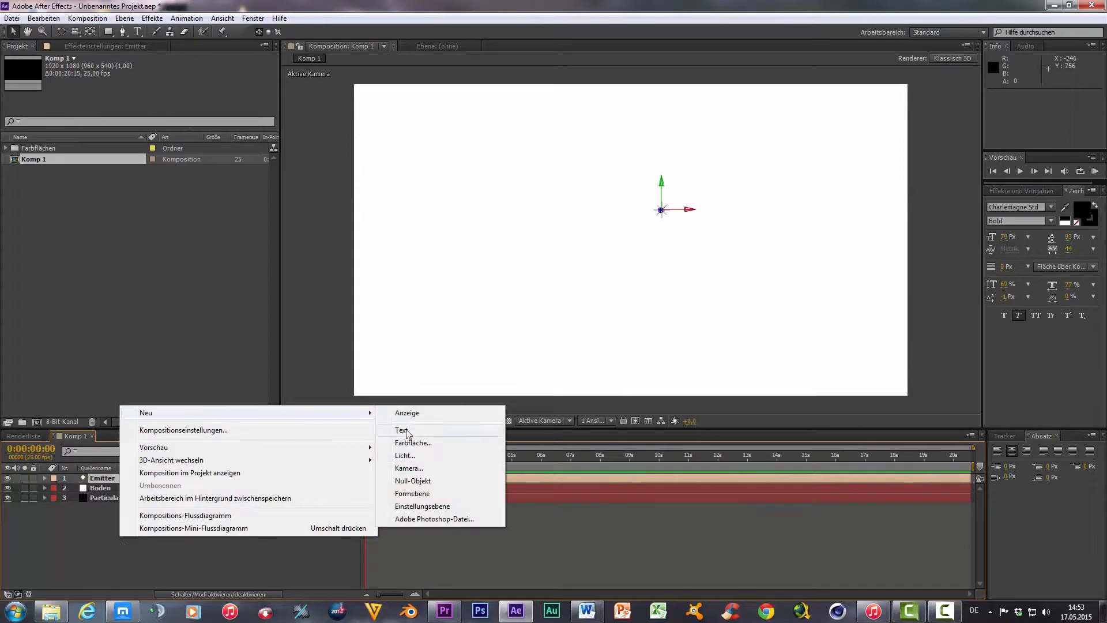
{"action": "left_click", "coordinate": [436, 474]}
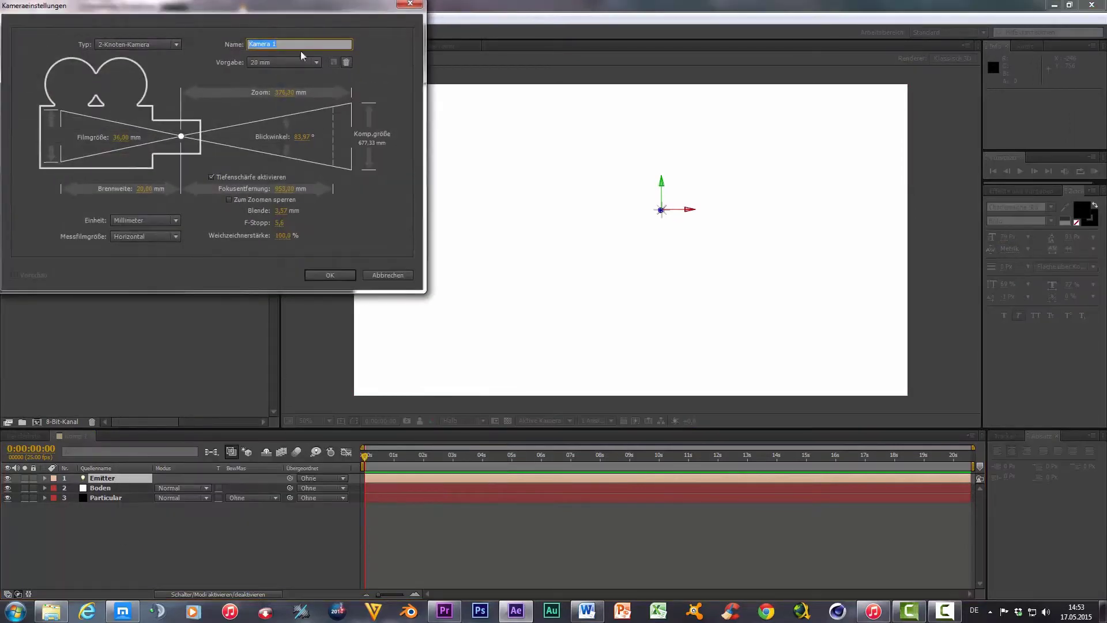
{"action": "left_click", "coordinate": [320, 274]}
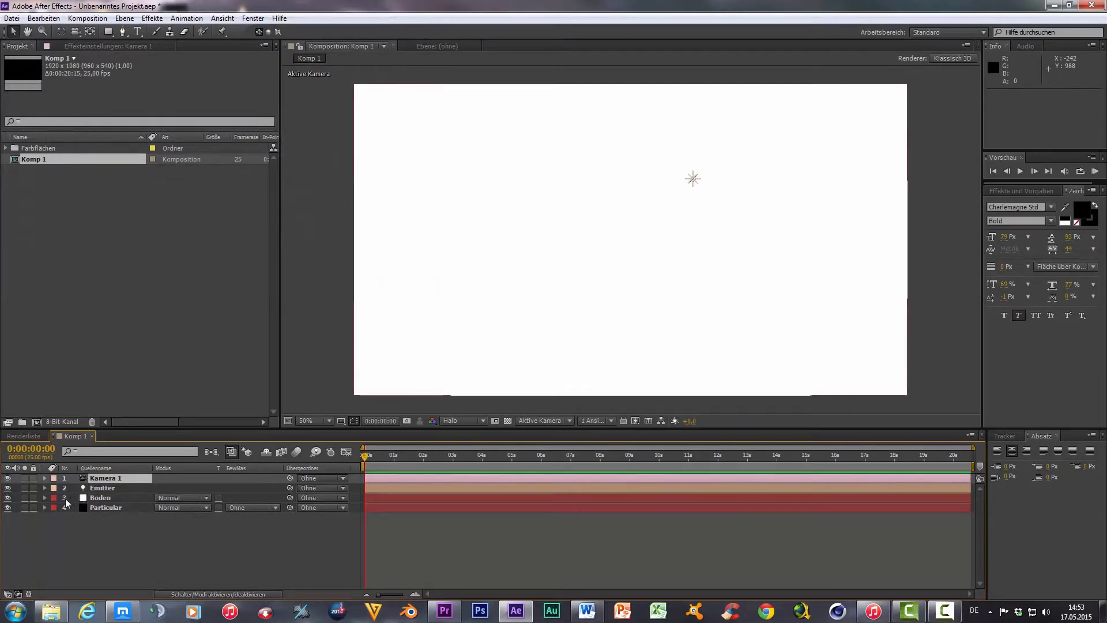
Make Boden a 3D layer and tilt it flat on X into a floor plane.
{"action": "left_click", "coordinate": [101, 497]}
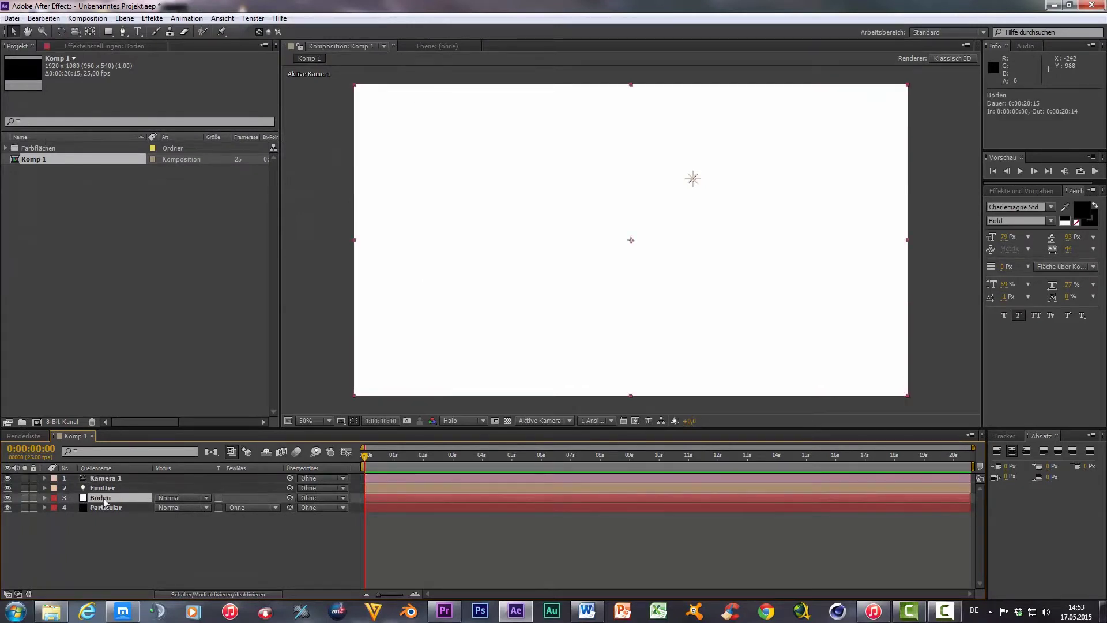
{"action": "left_click", "coordinate": [197, 594]}
{"action": "left_click", "coordinate": [220, 498]}
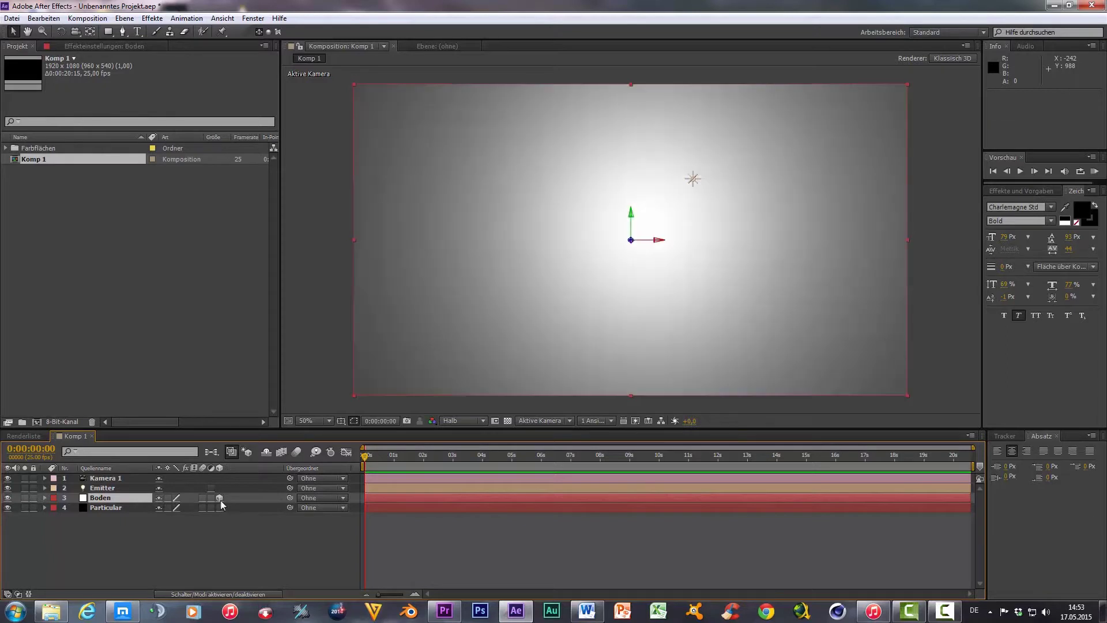
{"action": "left_click", "coordinate": [60, 32]}
{"action": "left_click_drag", "start_coordinate": [664, 239], "coordinate": [665, 211]}
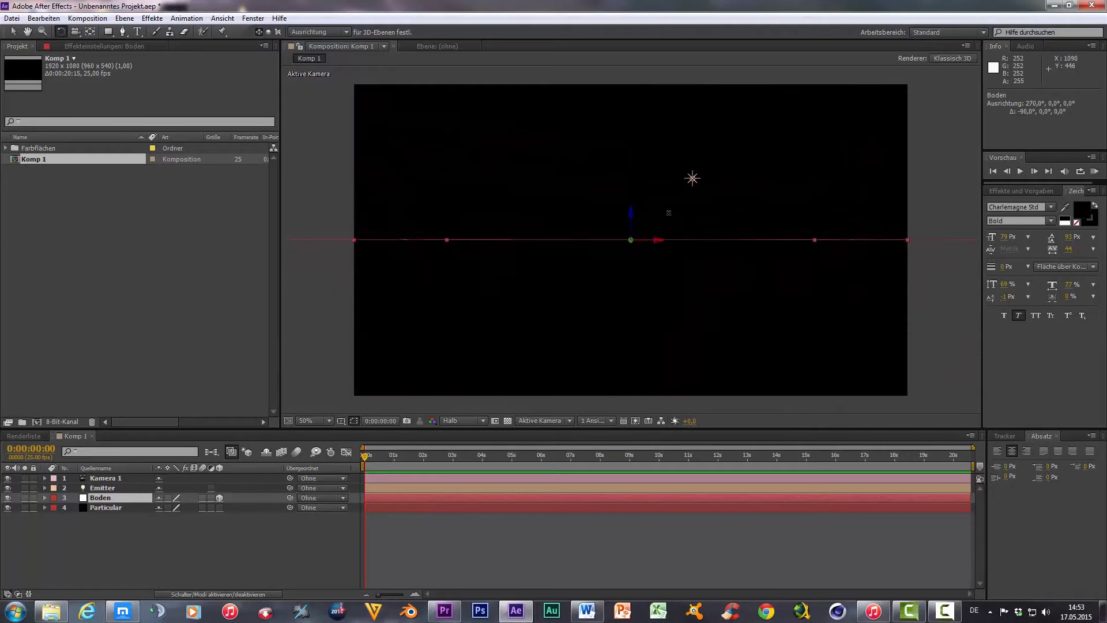
Lower and enlarge the Boden floor to span the frame at 960,852,0.
{"action": "left_click", "coordinate": [12, 32]}
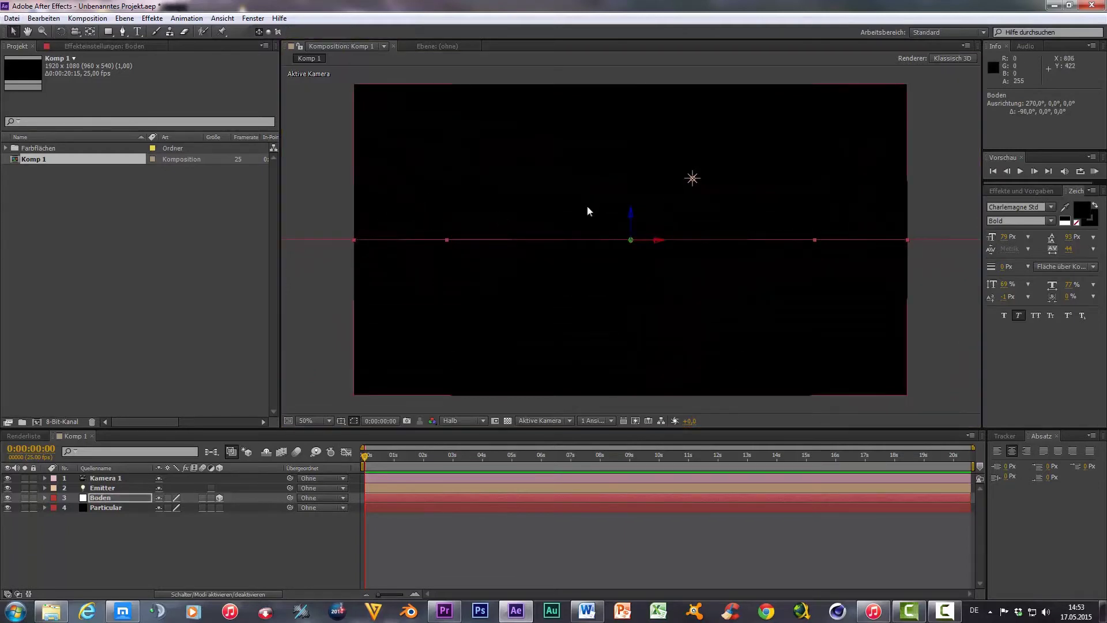
{"action": "left_click_drag", "start_coordinate": [632, 217], "coordinate": [633, 300]}
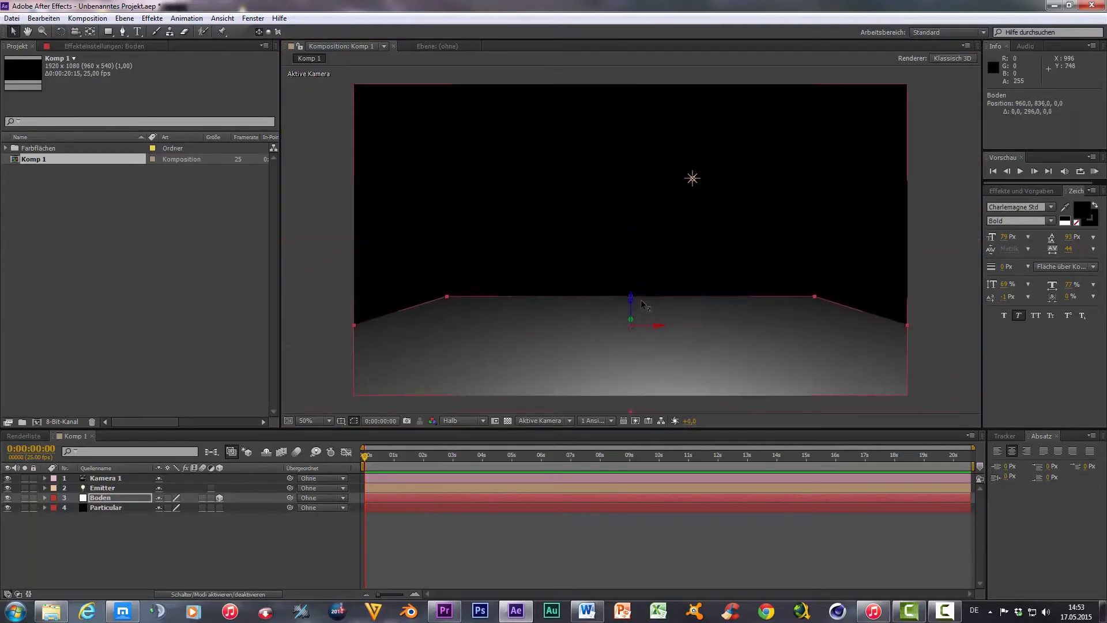
{"action": "left_click_drag", "start_coordinate": [815, 299], "coordinate": [907, 267]}
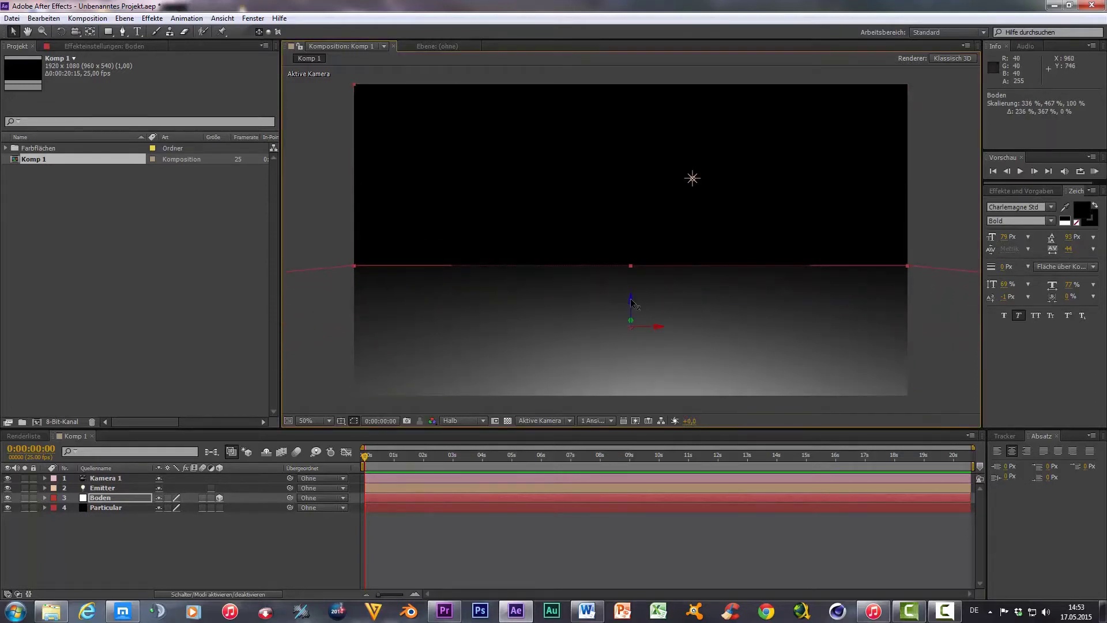
{"action": "left_click_drag", "start_coordinate": [633, 301], "coordinate": [632, 306]}
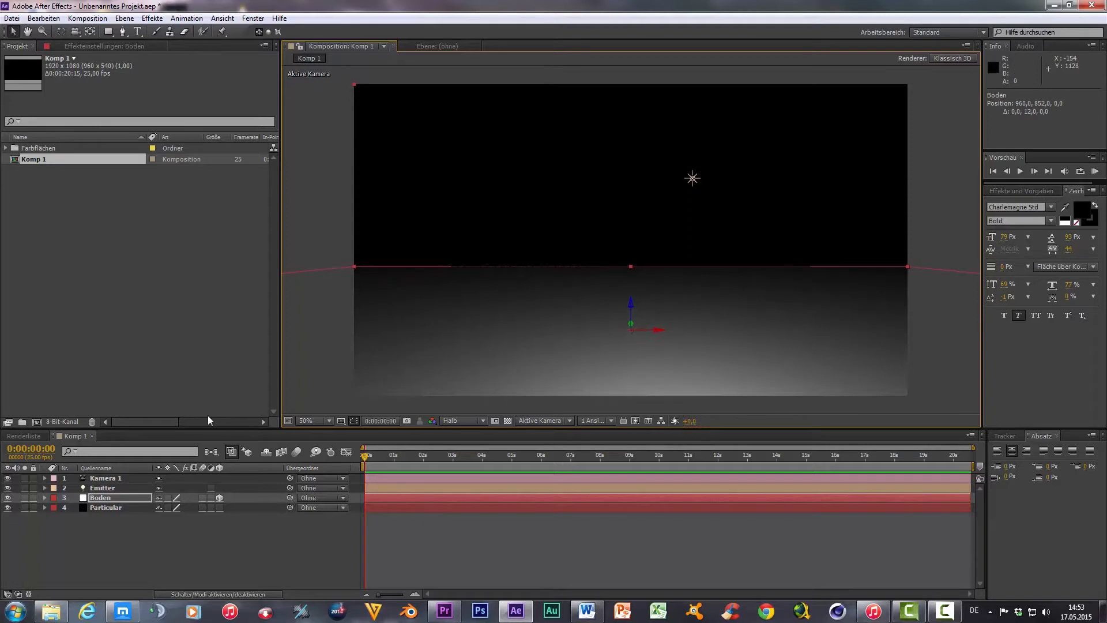
{"action": "left_click", "coordinate": [87, 536]}
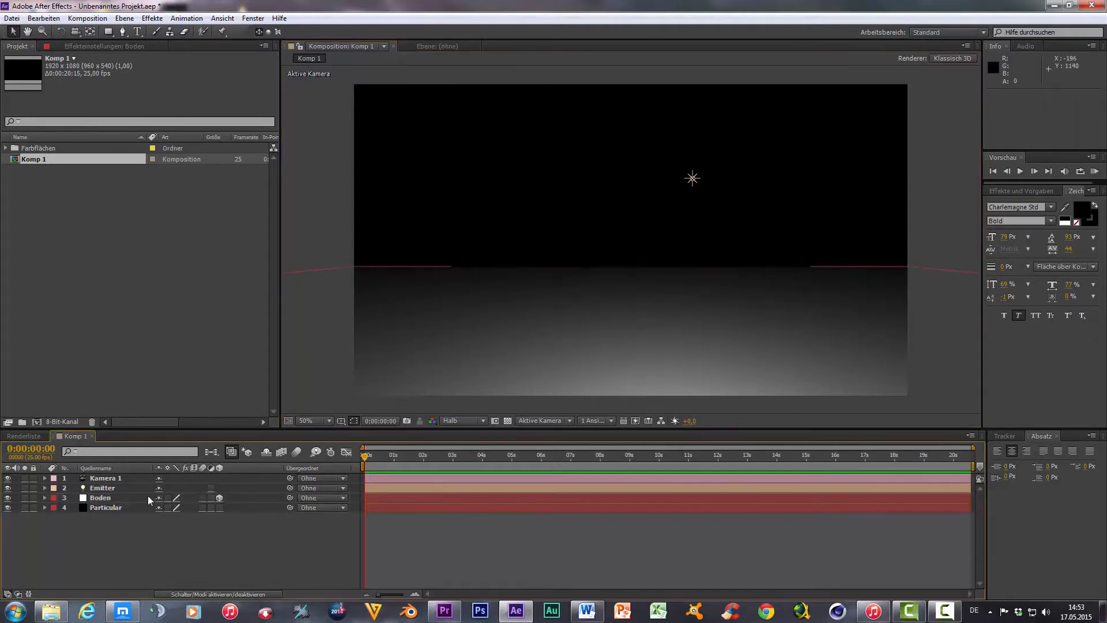
Hide Boden and Emitter, then apply Trapcode Particular to the Particular solid.
{"action": "left_click", "coordinate": [8, 499]}
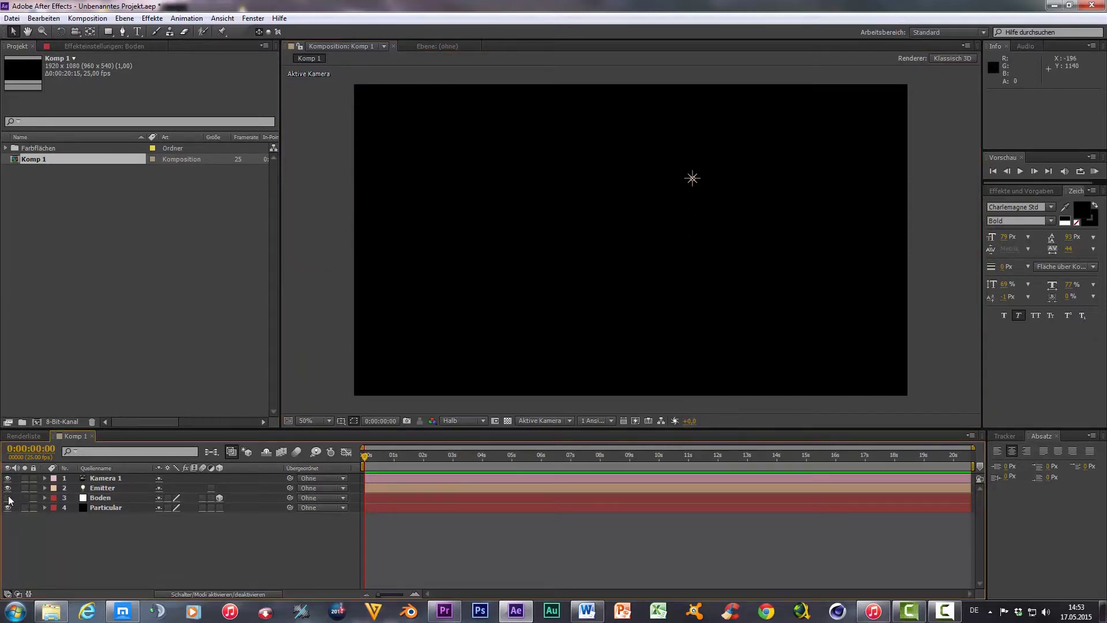
{"action": "left_click", "coordinate": [8, 488]}
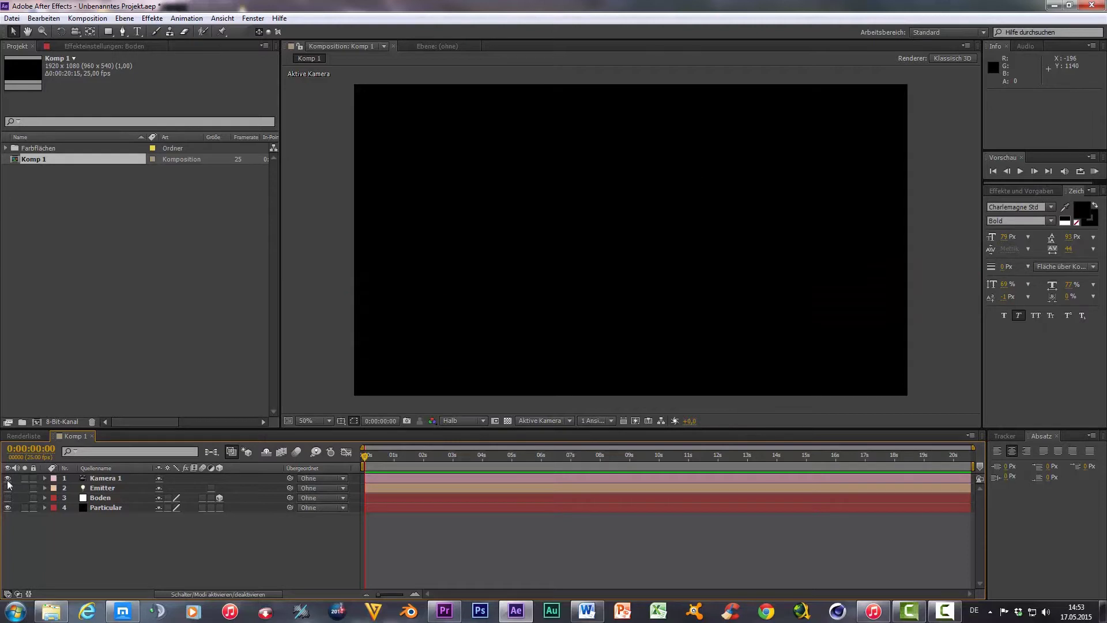
{"action": "left_click", "coordinate": [87, 506]}
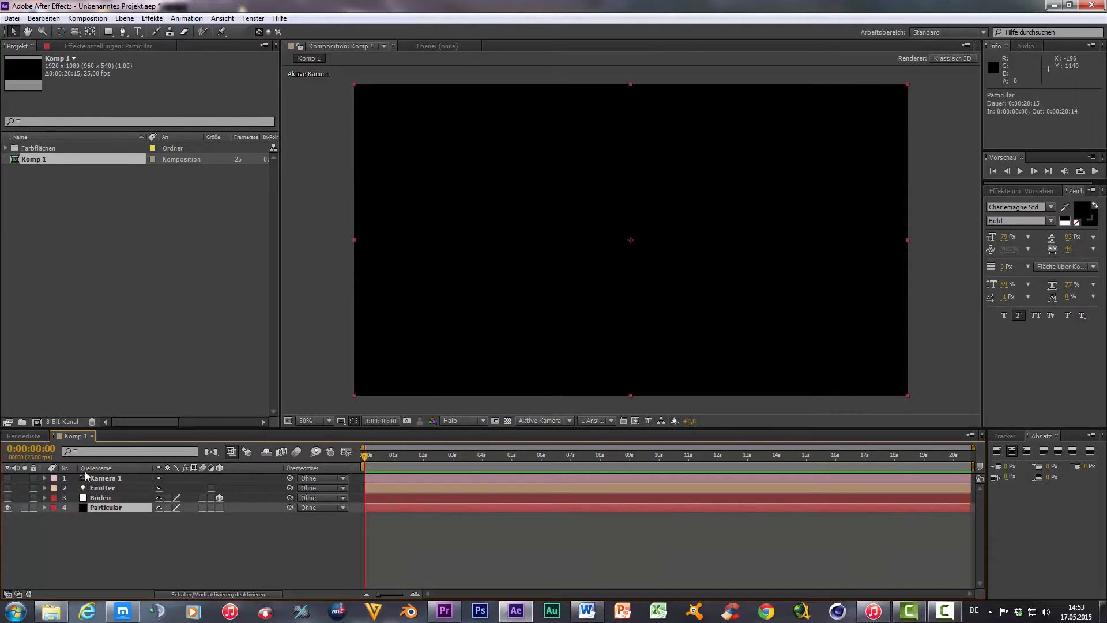
{"action": "left_click", "coordinate": [82, 47]}
{"action": "right_click", "coordinate": [90, 142]}
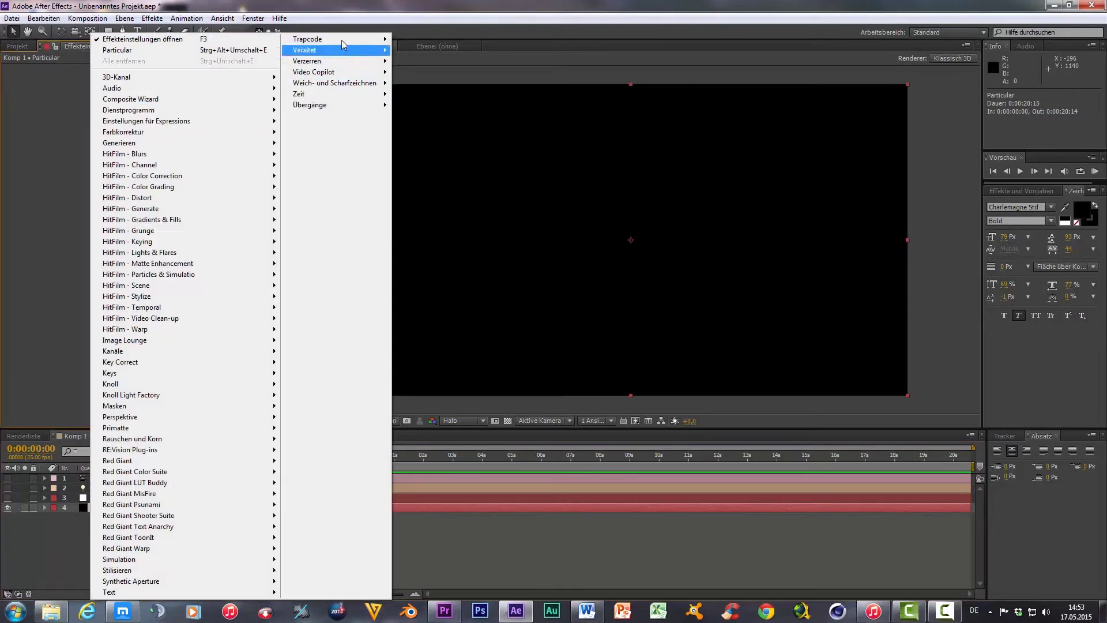
{"action": "mouse_move", "coordinate": [342, 39]}
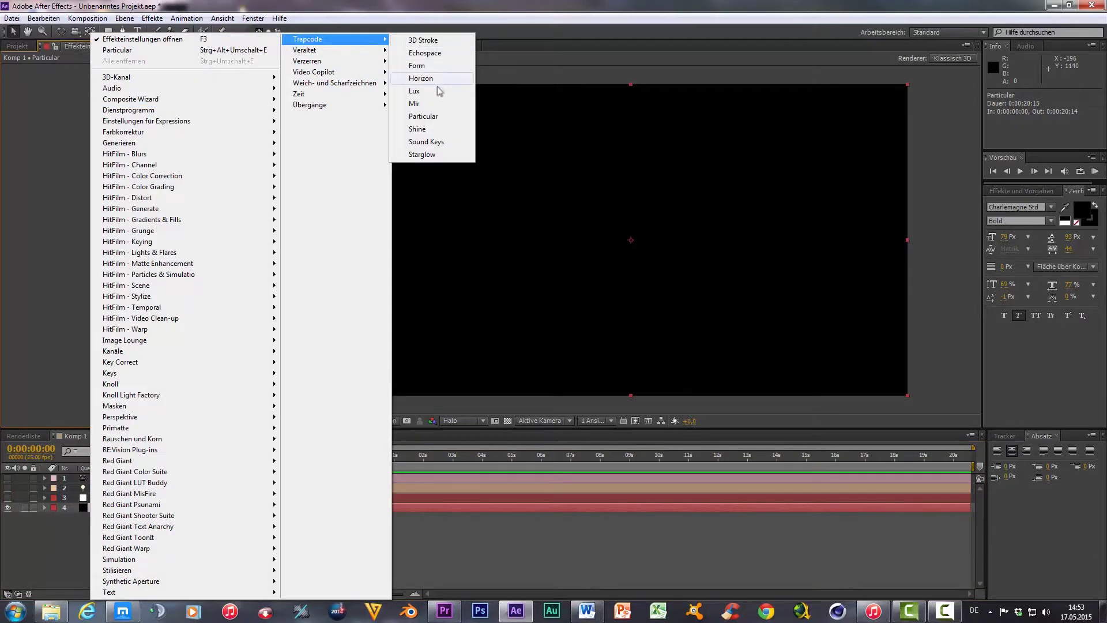
{"action": "left_click", "coordinate": [423, 117]}
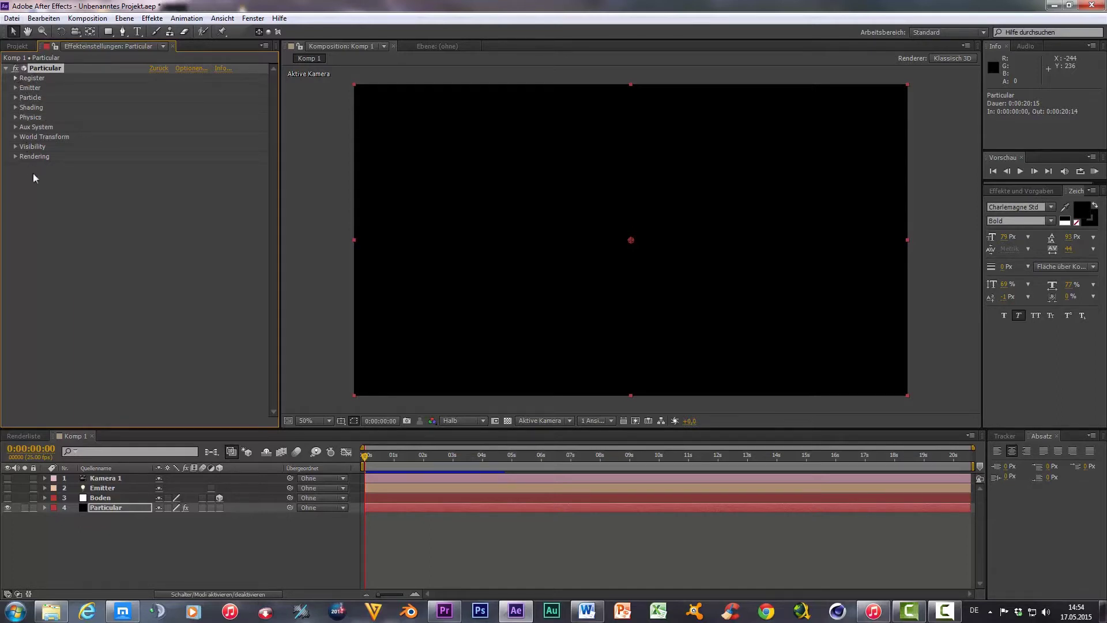
Expand Particular's Emitter group and raise Particles/sec from 100 to 600.
{"action": "left_click", "coordinate": [16, 78]}
{"action": "left_click", "coordinate": [15, 78]}
{"action": "left_click", "coordinate": [15, 87]}
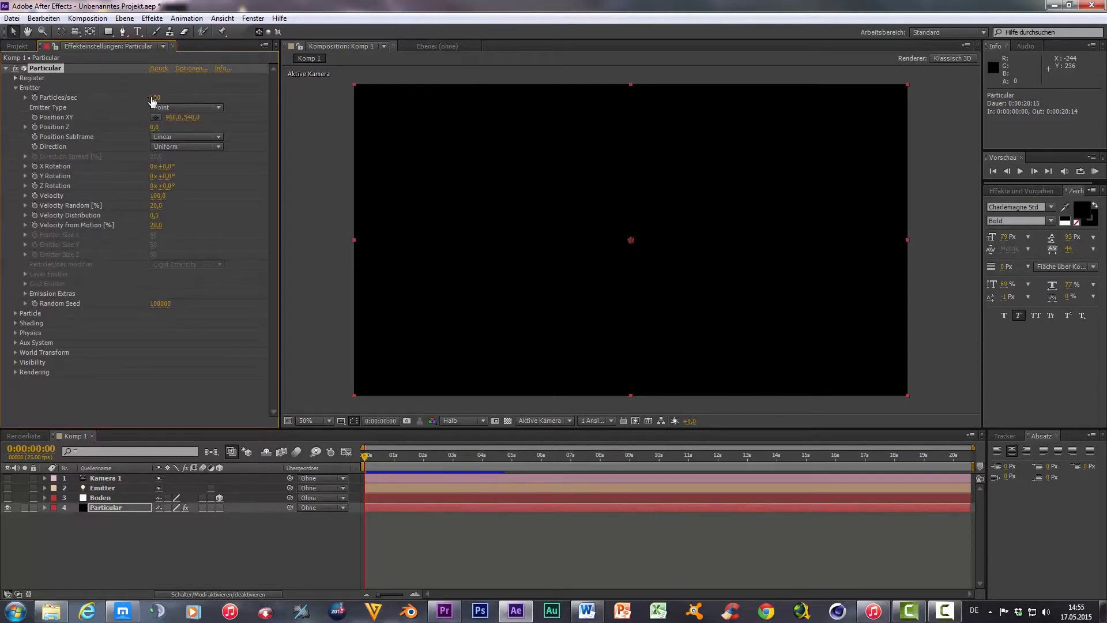
{"action": "key", "text": "space"}
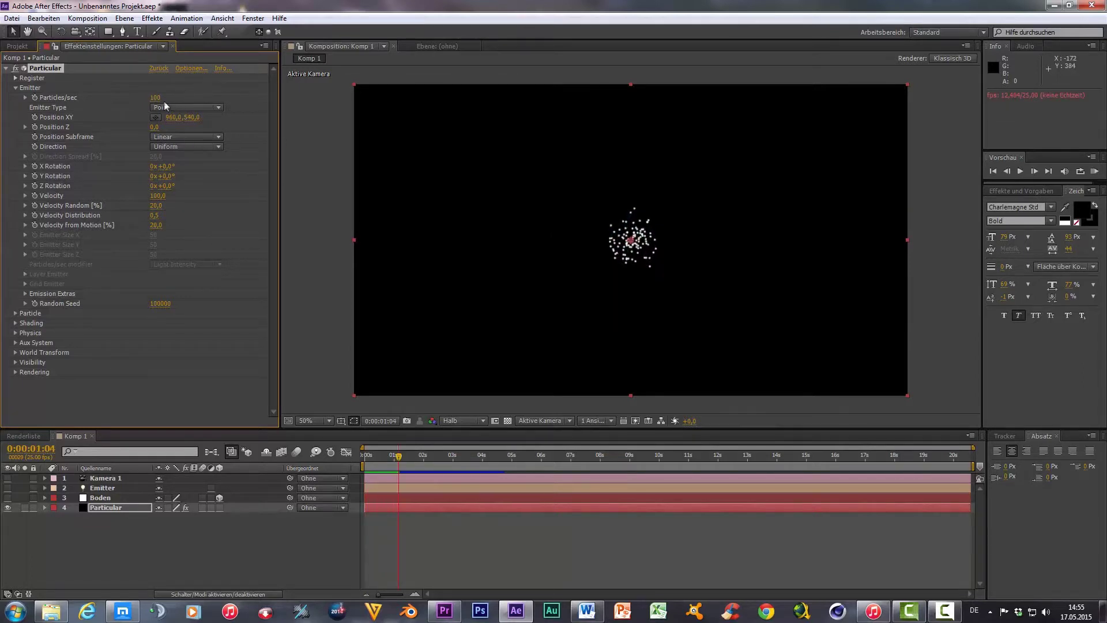
{"action": "mouse_move", "coordinate": [155, 98]}
{"action": "left_mouse_down"}
{"action": "mouse_move", "coordinate": [184, 102]}
{"action": "mouse_move", "coordinate": [141, 131]}
{"action": "left_mouse_up"}
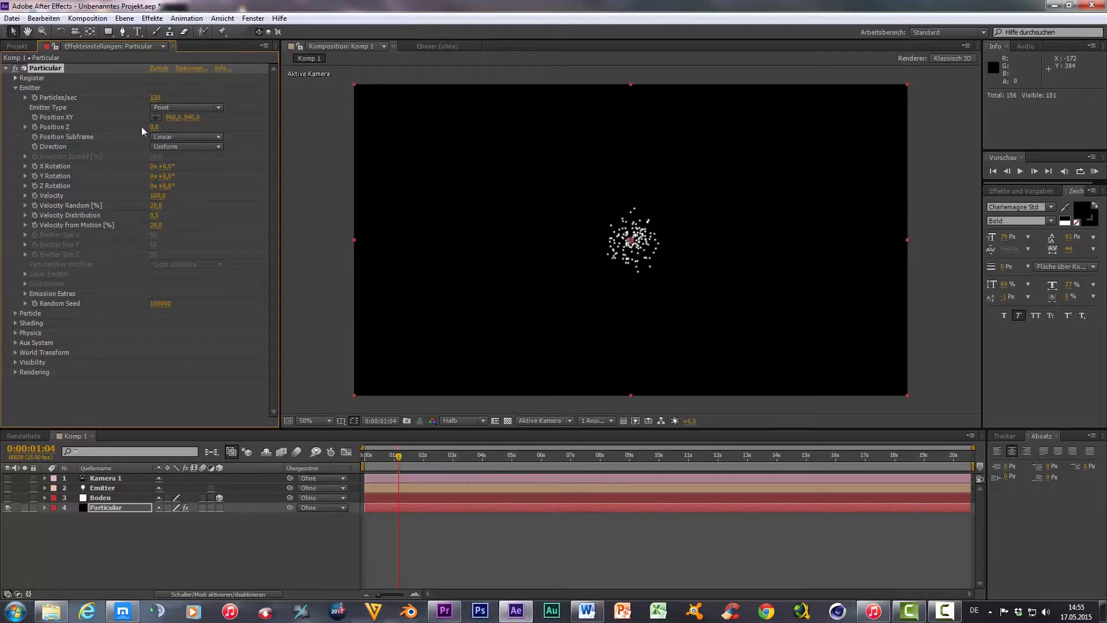
Set the emitter's Position Z to -130 and make Kamera 1 visible.
{"action": "left_click_drag", "start_coordinate": [192, 119], "coordinate": [184, 119]}
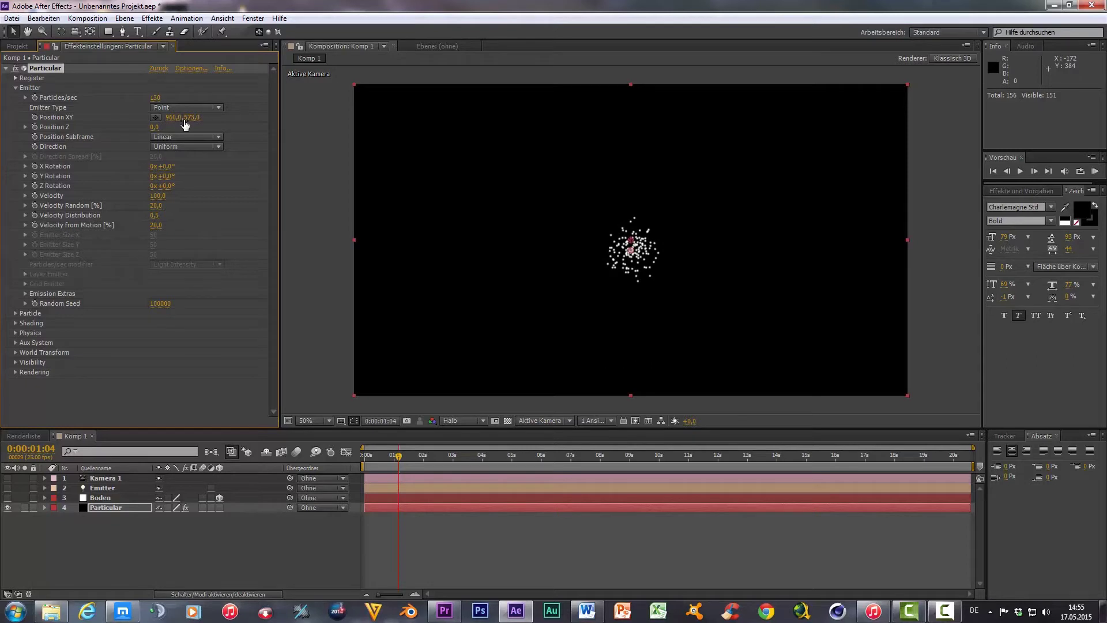
{"action": "key", "text": "ctrl+z"}
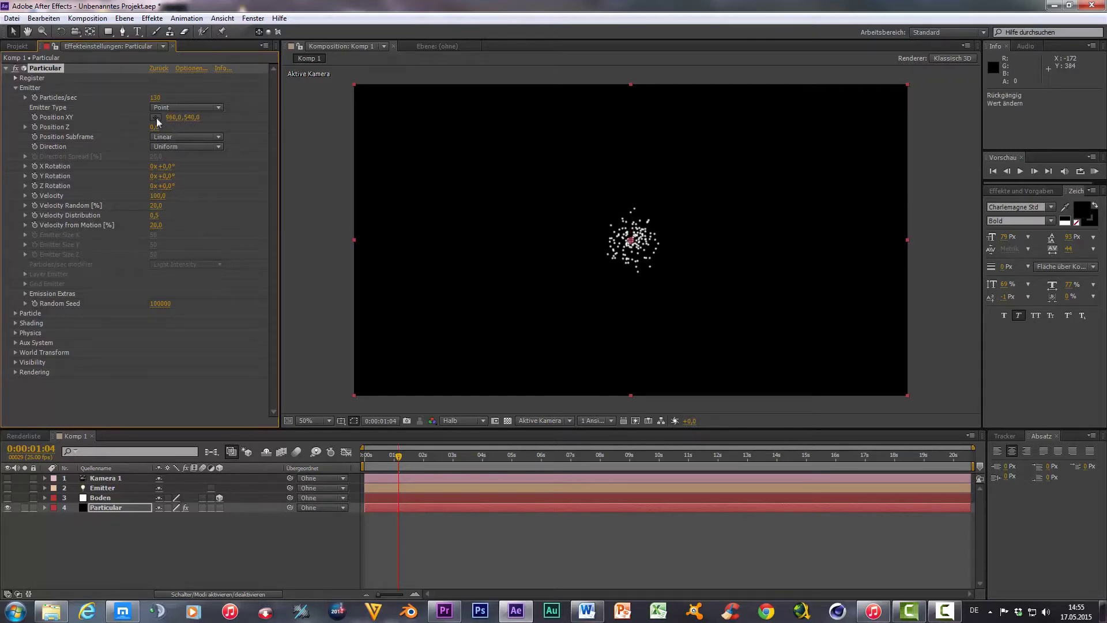
{"action": "left_click_drag", "start_coordinate": [155, 130], "coordinate": [178, 134]}
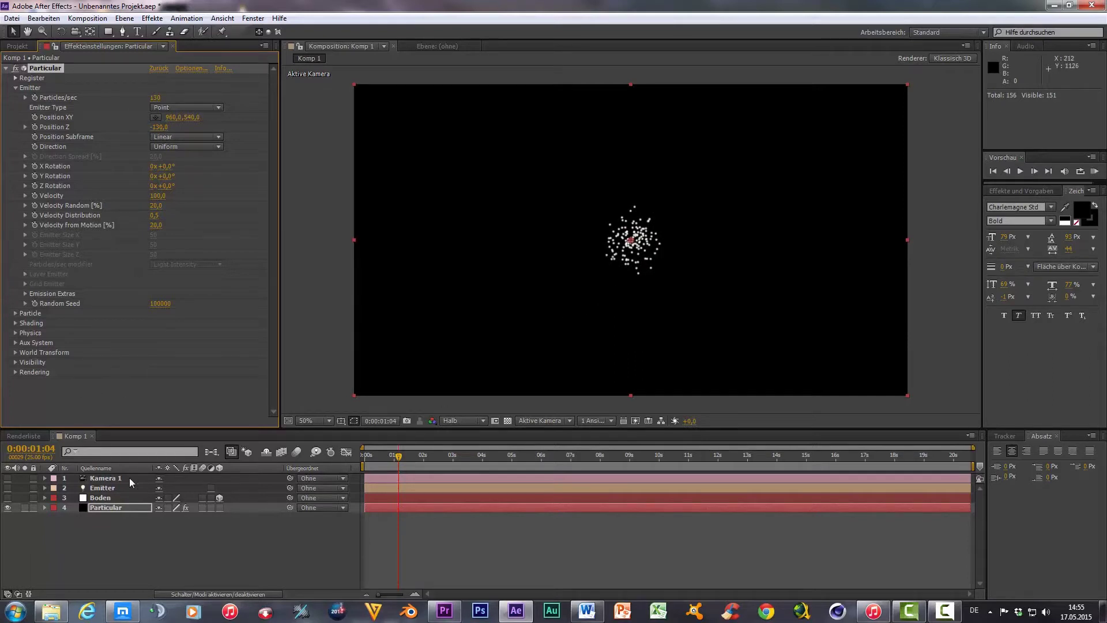
{"action": "left_click", "coordinate": [103, 480]}
{"action": "left_click", "coordinate": [8, 478]}
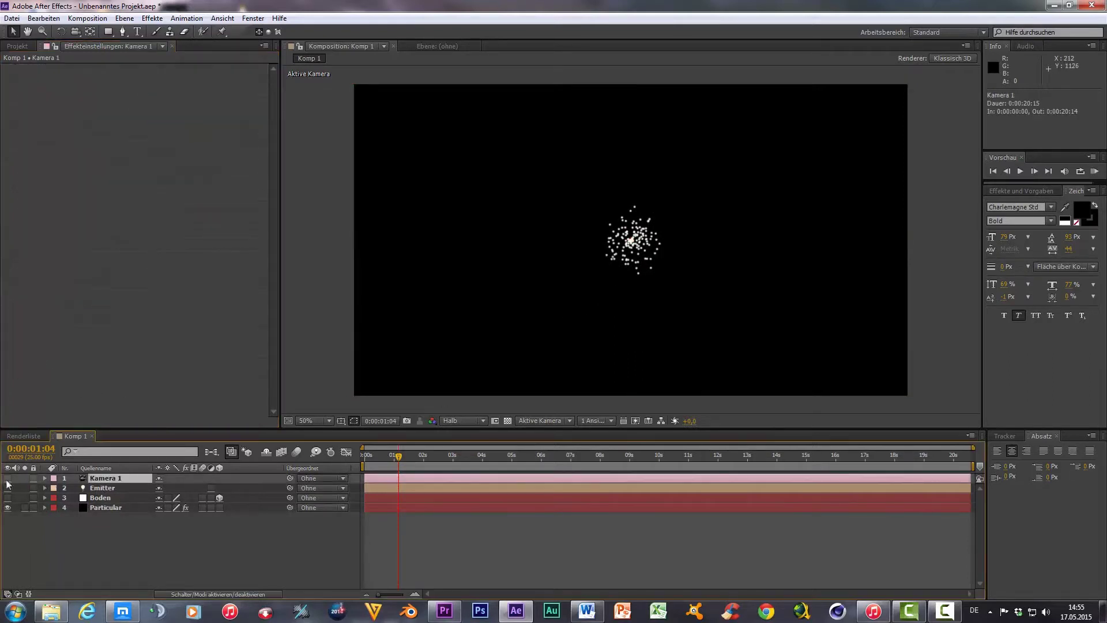
{"action": "left_click", "coordinate": [75, 35]}
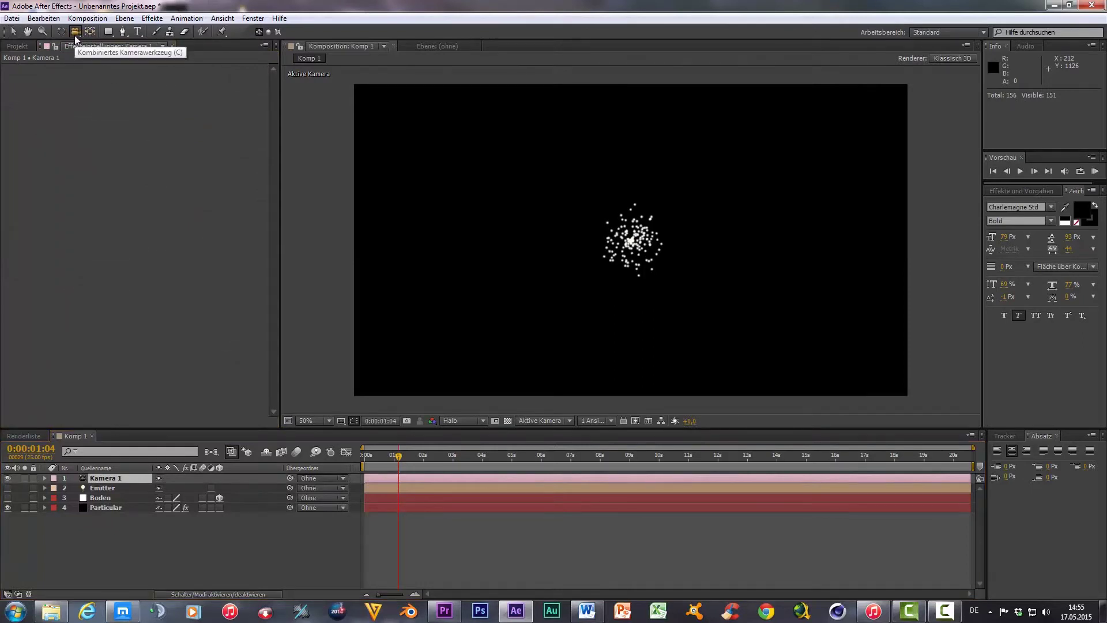
{"action": "mouse_move", "coordinate": [581, 247]}
{"action": "left_mouse_down"}
{"action": "mouse_move", "coordinate": [743, 263]}
{"action": "mouse_move", "coordinate": [522, 249]}
{"action": "mouse_move", "coordinate": [658, 266]}
{"action": "left_mouse_up"}
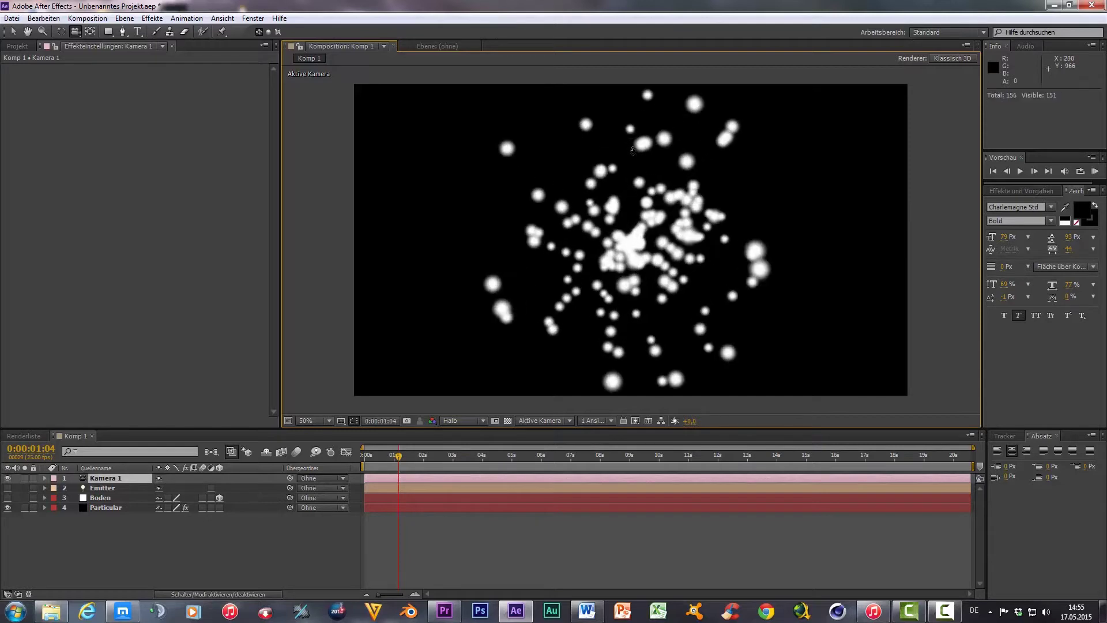
{"action": "left_click_drag", "start_coordinate": [633, 182], "coordinate": [627, 237]}
{"action": "key", "text": "ctrl+z"}
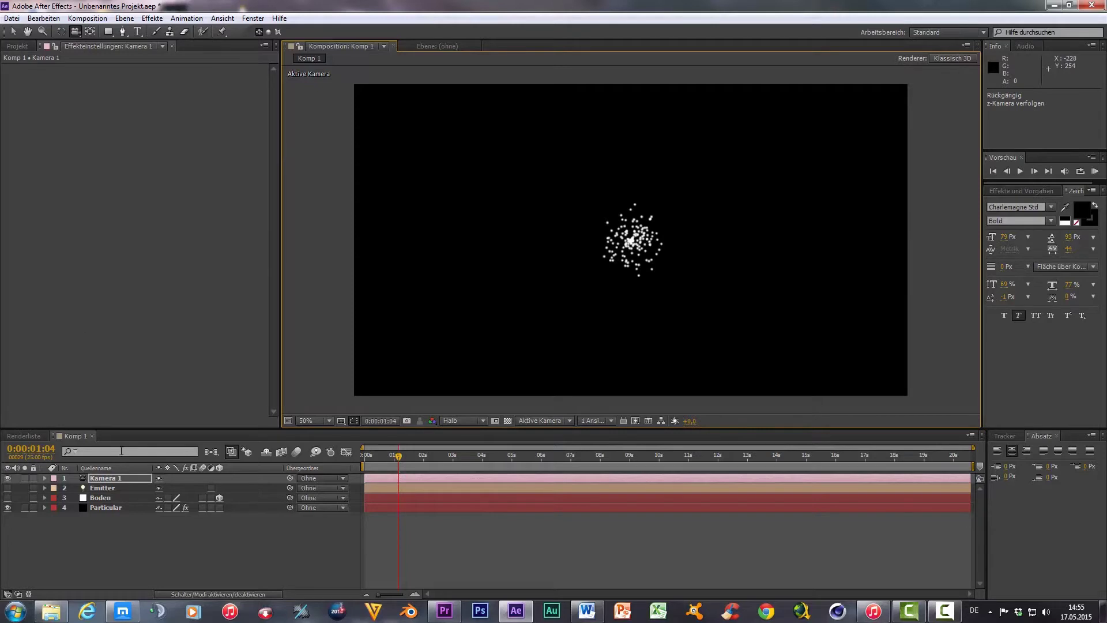
Switch the Particular emitter type from Point to Box.
{"action": "left_click", "coordinate": [111, 507]}
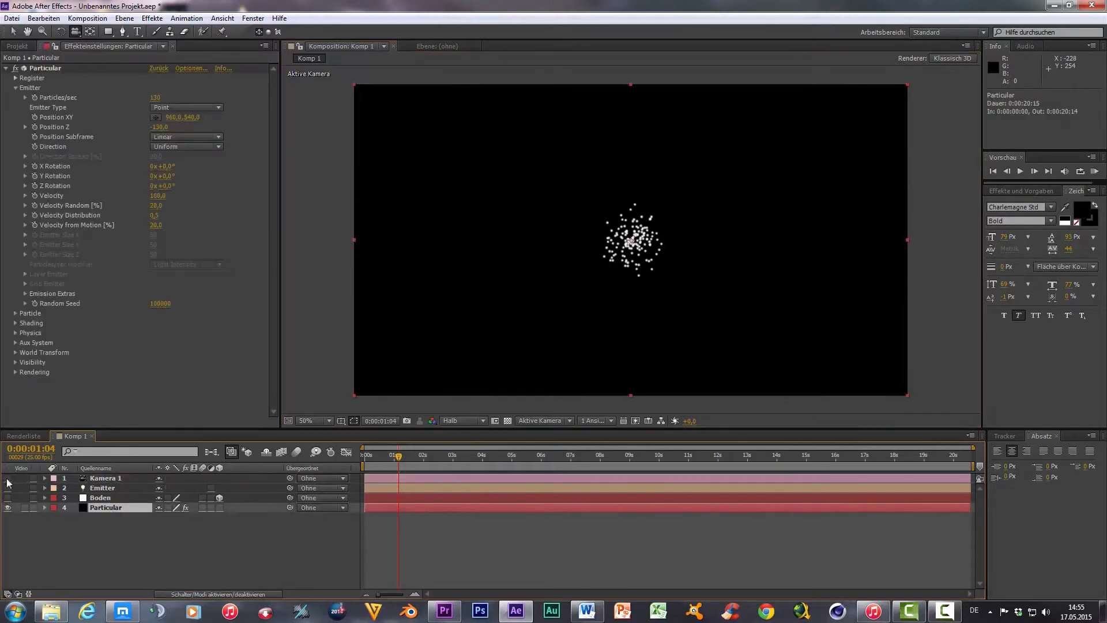
{"action": "left_click_drag", "start_coordinate": [578, 282], "coordinate": [579, 282]}
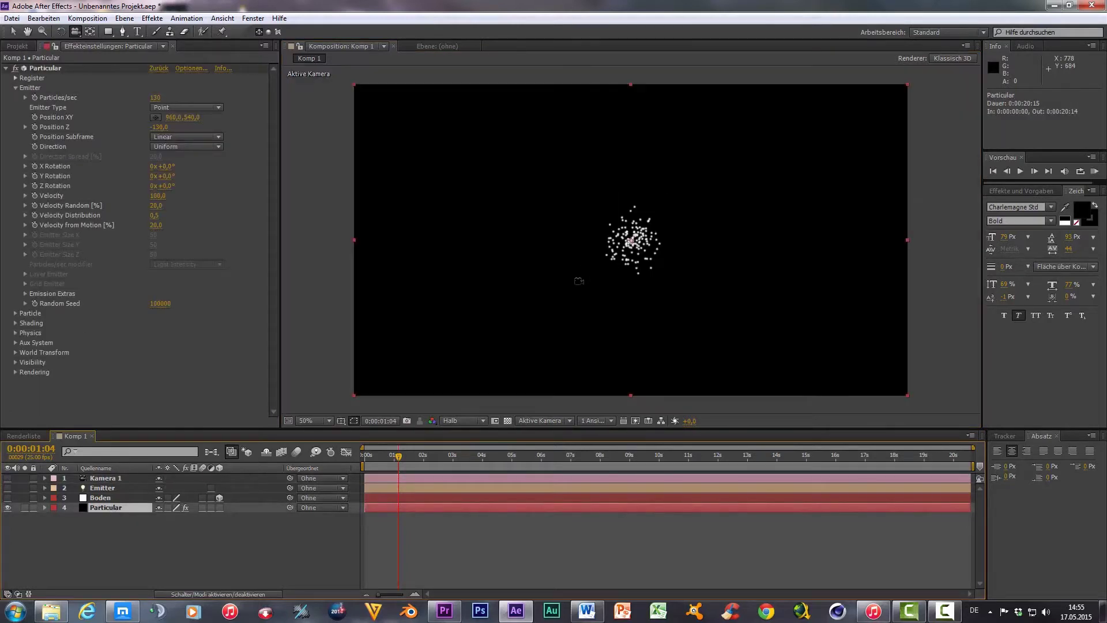
{"action": "left_click", "coordinate": [199, 107]}
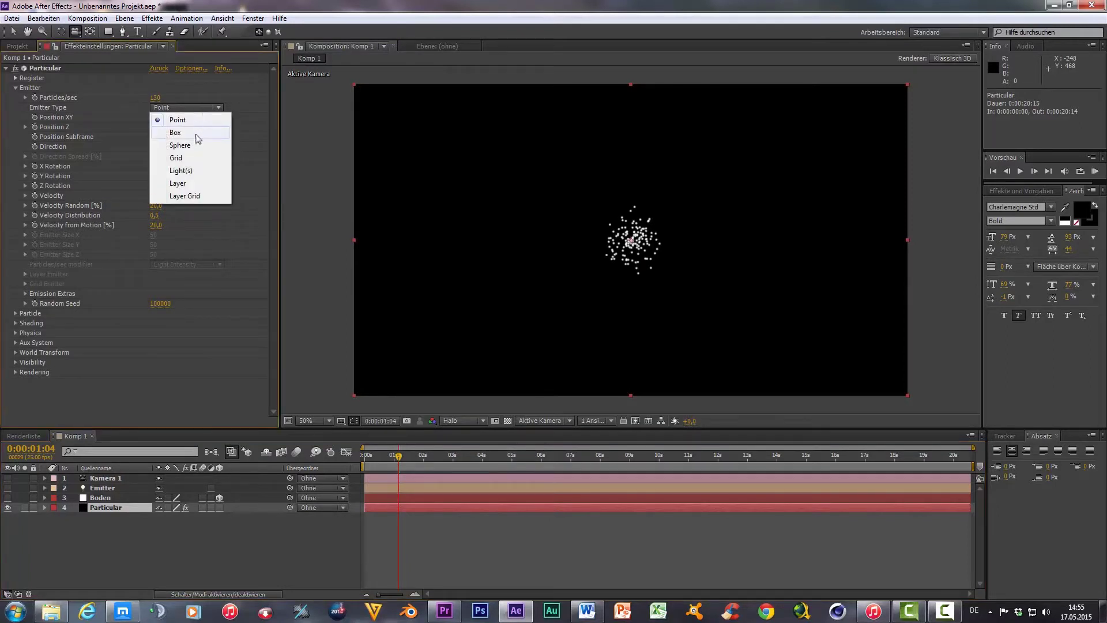
{"action": "left_click", "coordinate": [197, 132]}
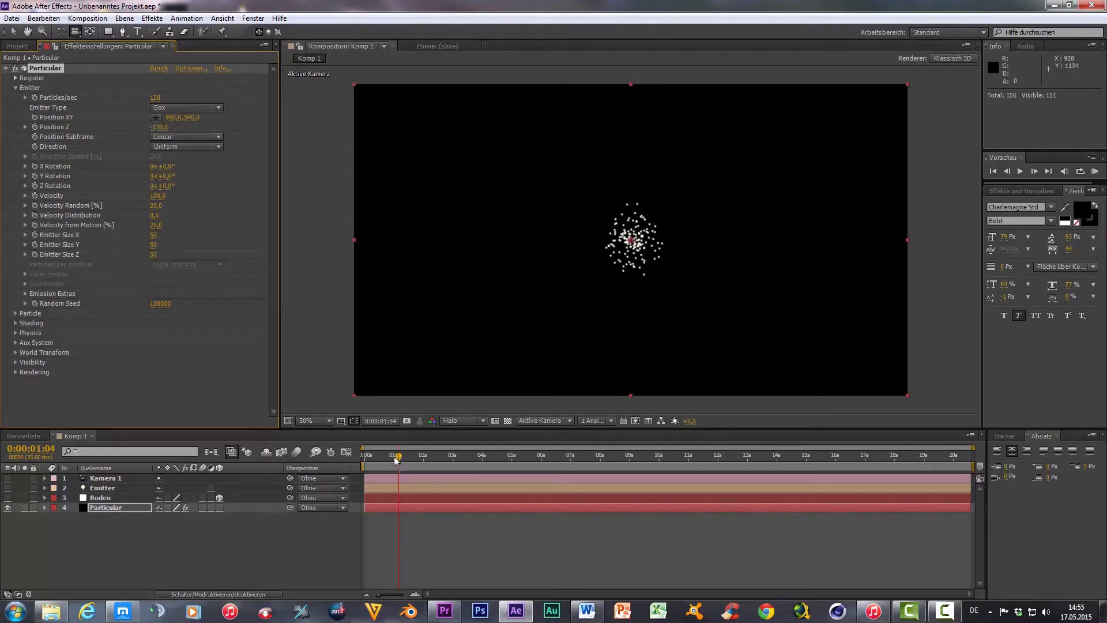
Try Emitter Size X 663 and Y 402 while scrubbing time, then undo back to 50.
{"action": "left_click_drag", "start_coordinate": [396, 459], "coordinate": [469, 468]}
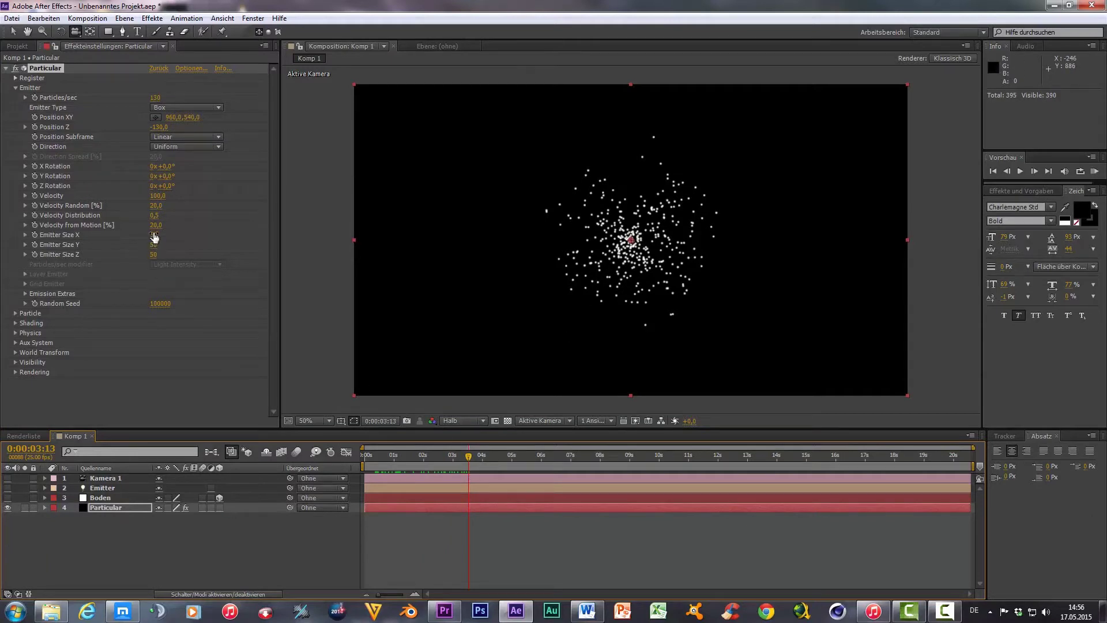
{"action": "left_click_drag", "start_coordinate": [154, 235], "coordinate": [508, 237]}
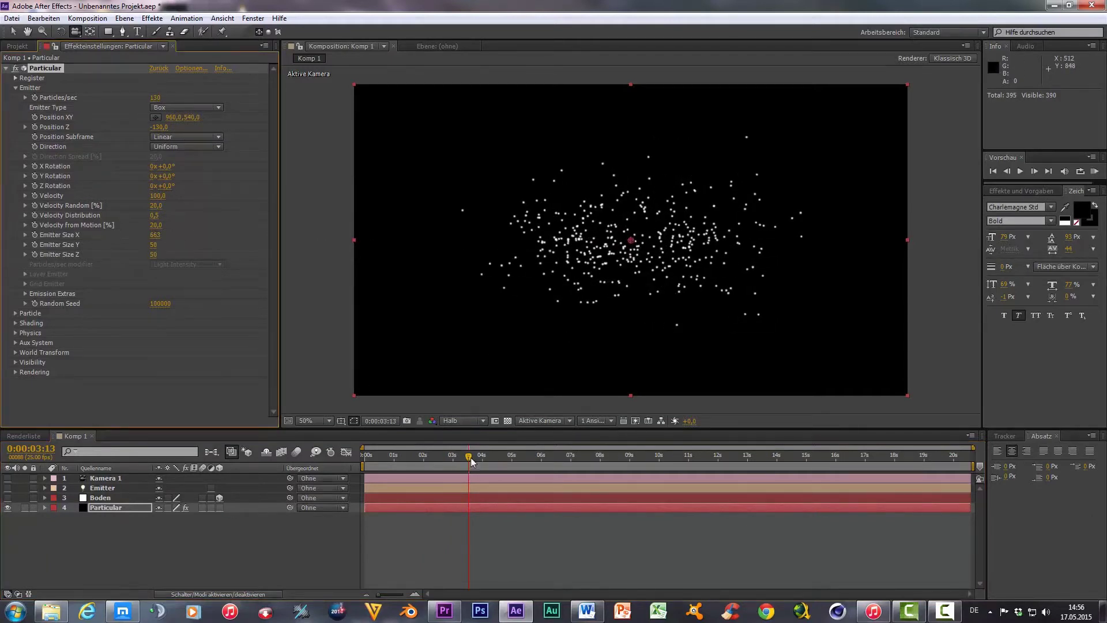
{"action": "left_click", "coordinate": [470, 460]}
{"action": "left_click_drag", "start_coordinate": [474, 459], "coordinate": [525, 460]}
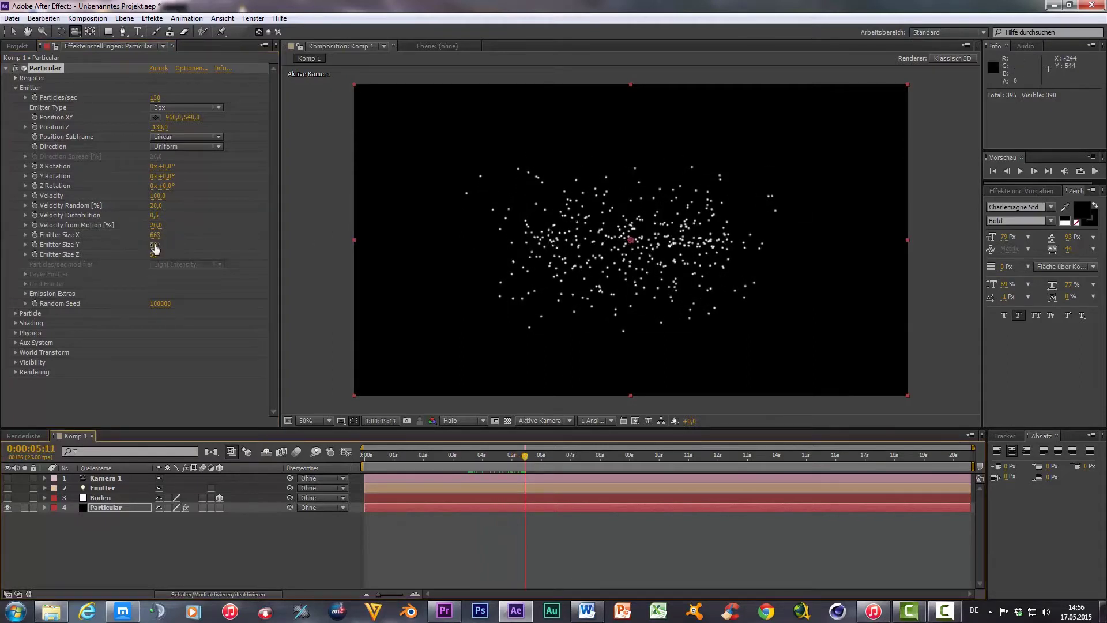
{"action": "left_click_drag", "start_coordinate": [156, 246], "coordinate": [427, 385]}
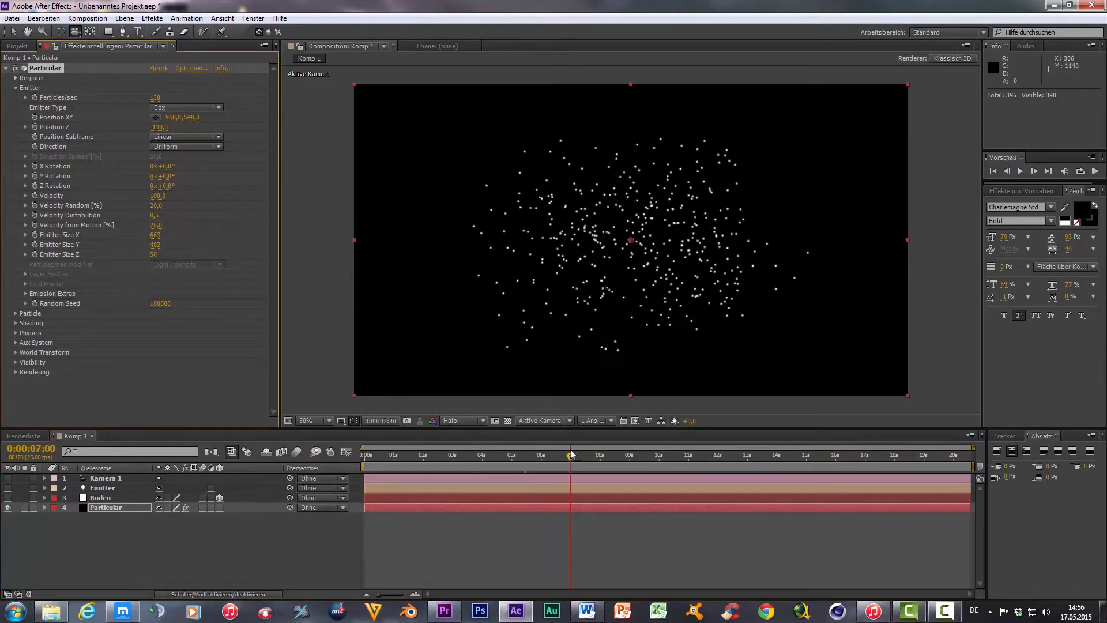
{"action": "left_click_drag", "start_coordinate": [529, 458], "coordinate": [595, 458]}
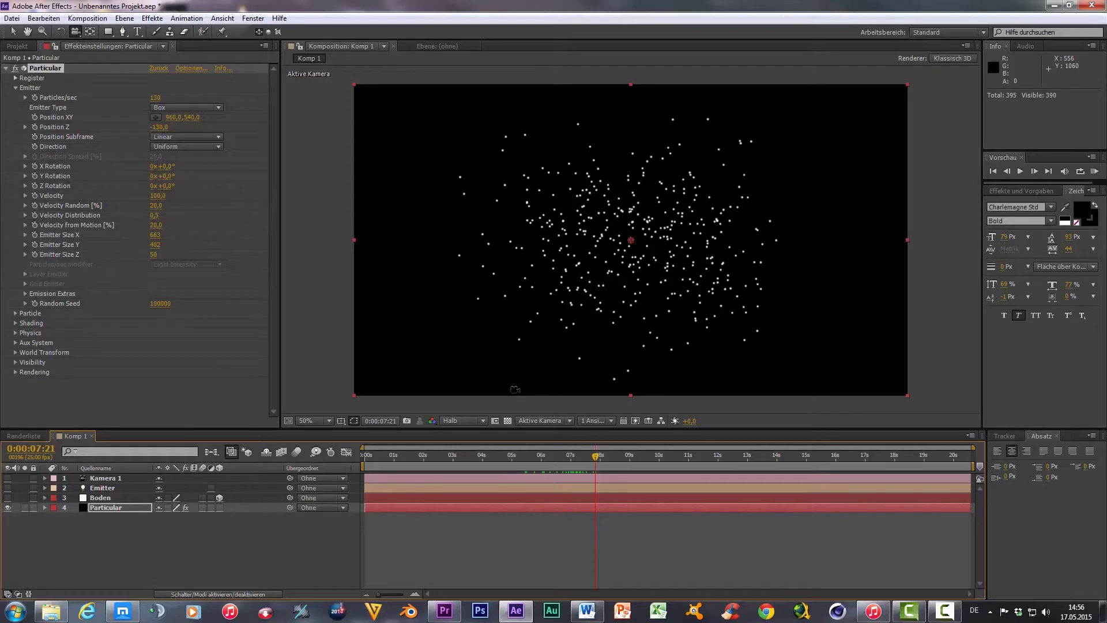
{"action": "key", "text": "ctrl+z"}
{"action": "key", "text": "ctrl+z"}
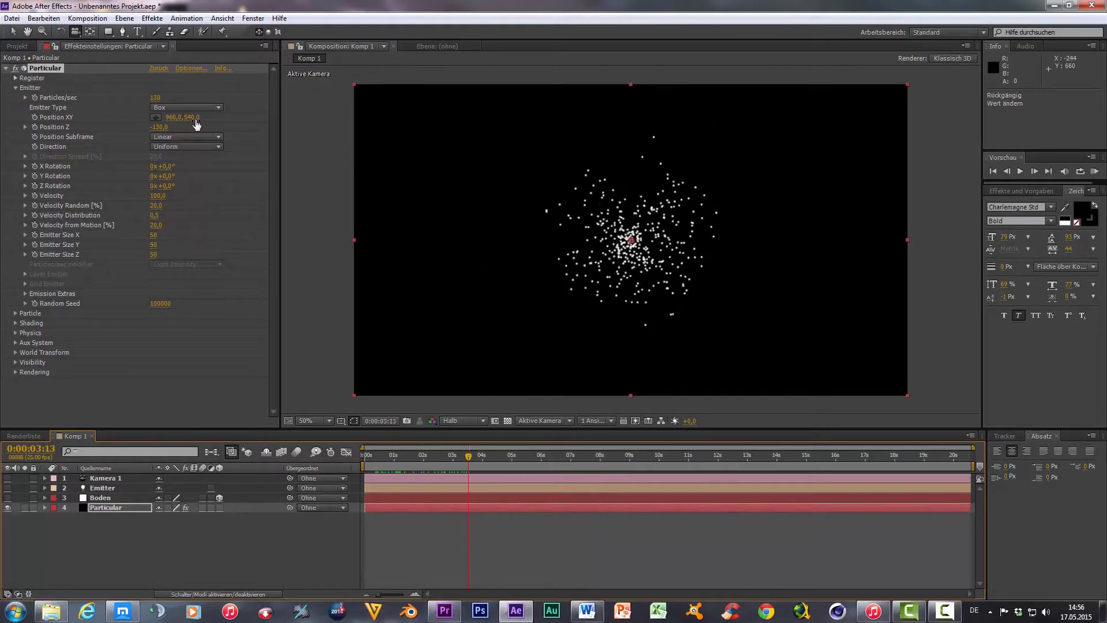
{"action": "left_click", "coordinate": [195, 108]}
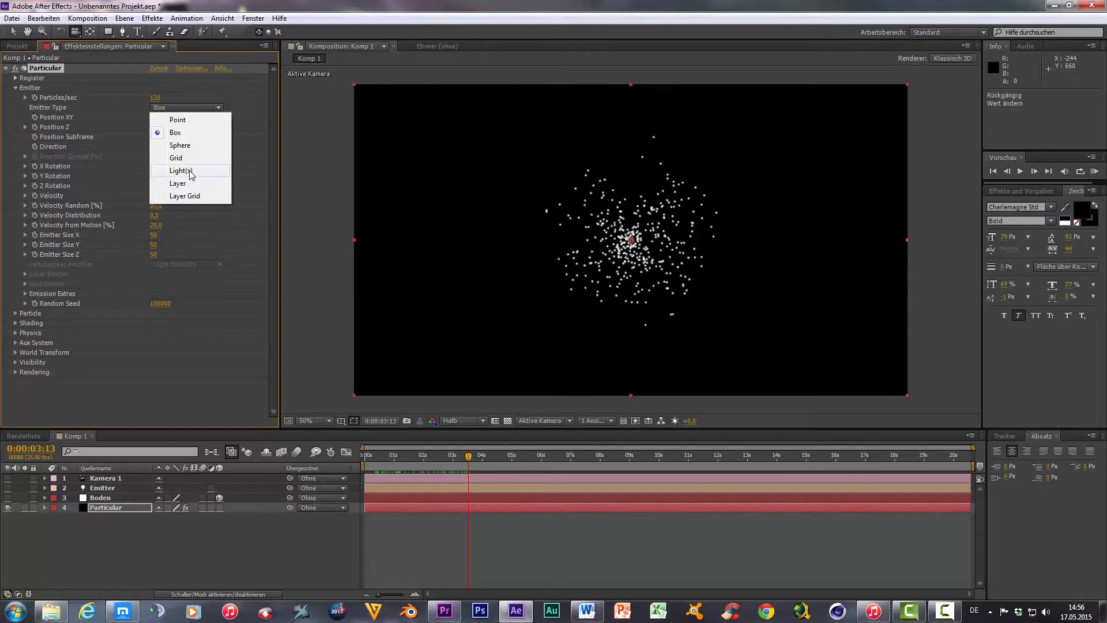
Set Particular's Emitter Type to Light(s) and make the Emitter light visible.
{"action": "left_click", "coordinate": [191, 171]}
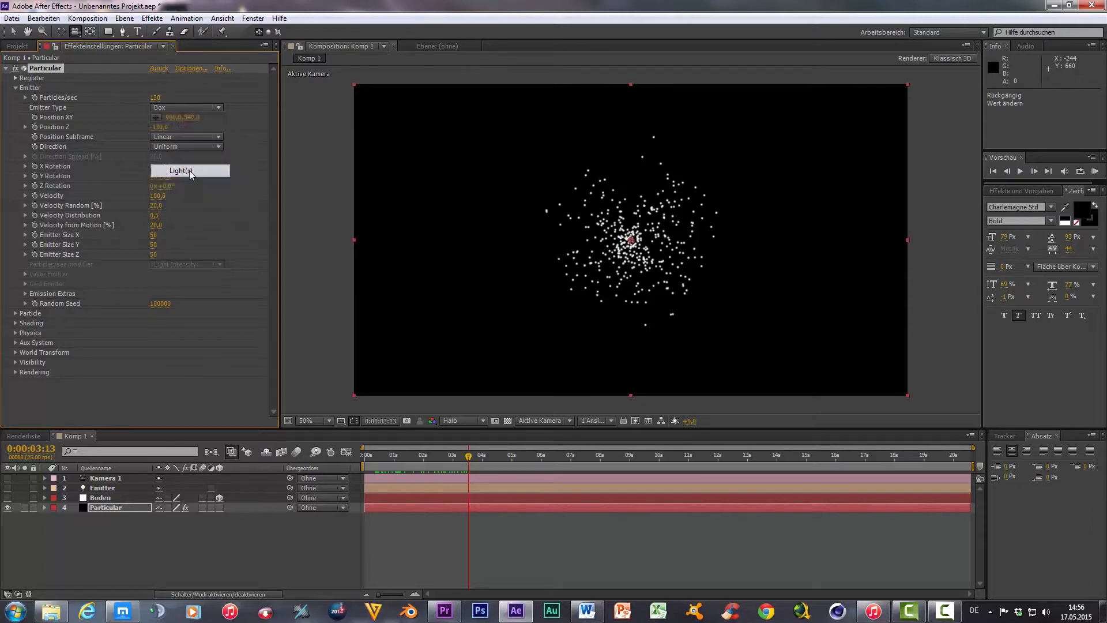
{"action": "left_click", "coordinate": [98, 490]}
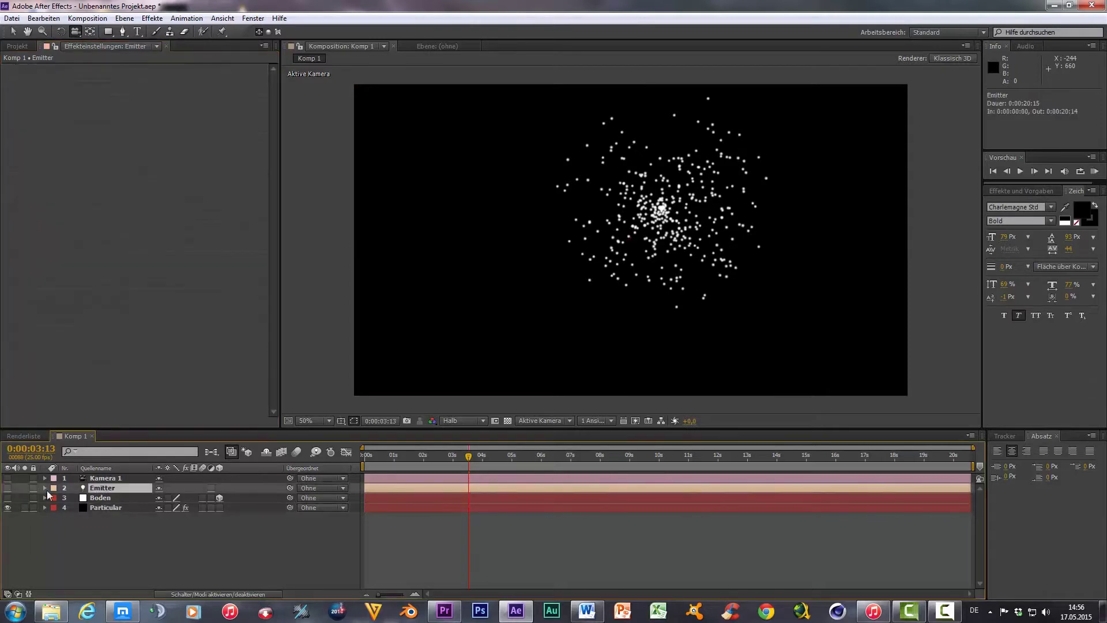
{"action": "left_click", "coordinate": [8, 488]}
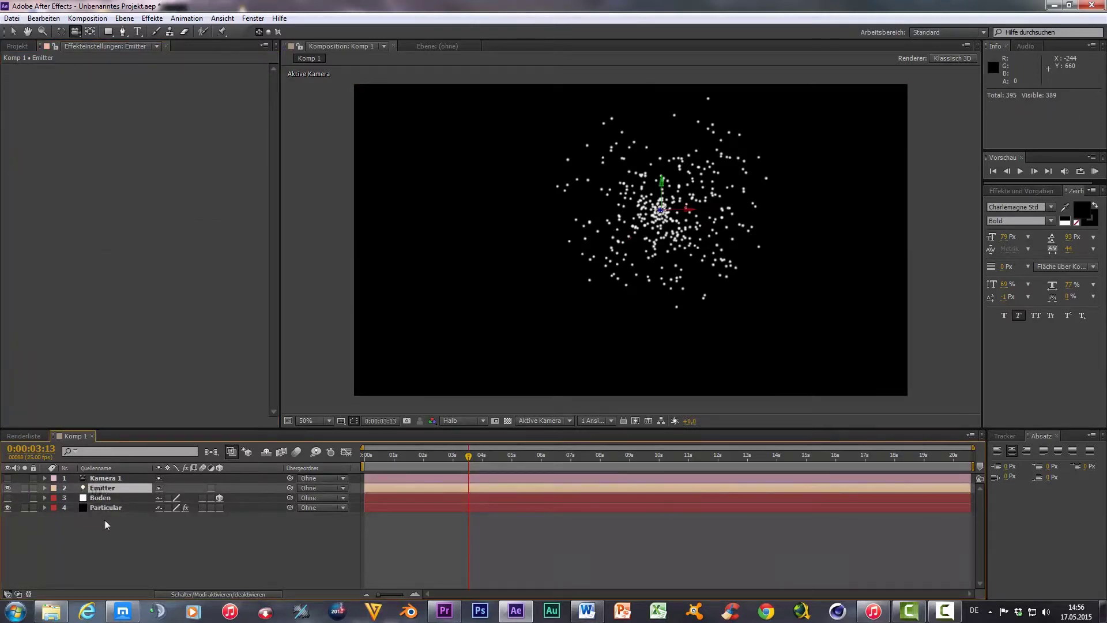
{"action": "left_click", "coordinate": [106, 508]}
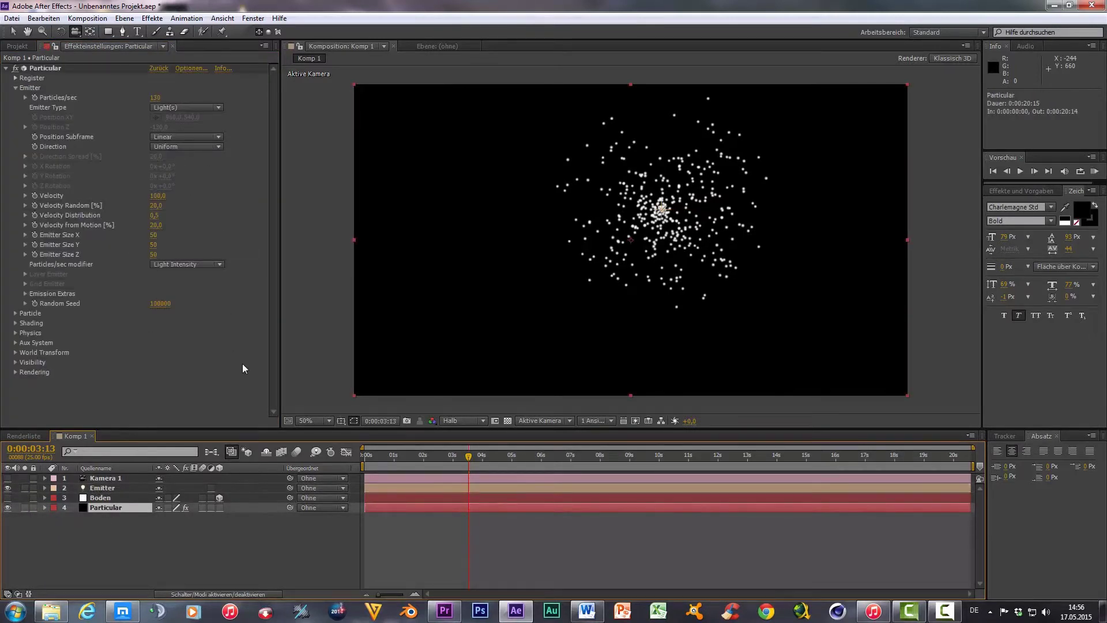
Reposition the Emitter light in the viewer and reveal its Position property.
{"action": "left_click", "coordinate": [103, 489]}
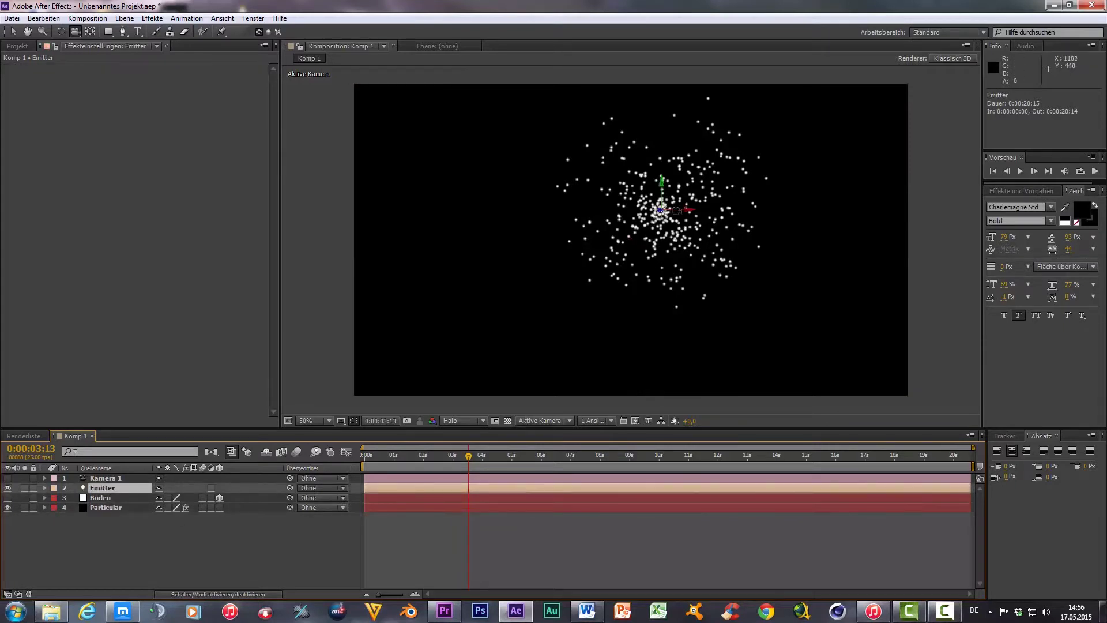
{"action": "left_click", "coordinate": [12, 31]}
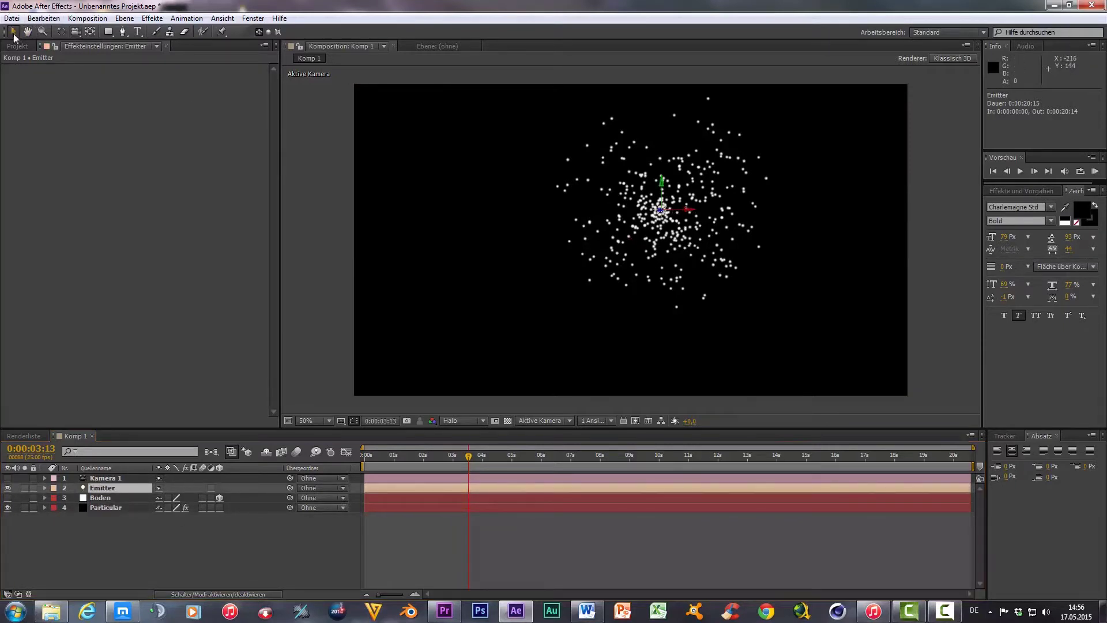
{"action": "mouse_move", "coordinate": [687, 210]}
{"action": "left_mouse_down"}
{"action": "mouse_move", "coordinate": [751, 240]}
{"action": "mouse_move", "coordinate": [758, 314]}
{"action": "mouse_move", "coordinate": [672, 312]}
{"action": "left_mouse_up"}
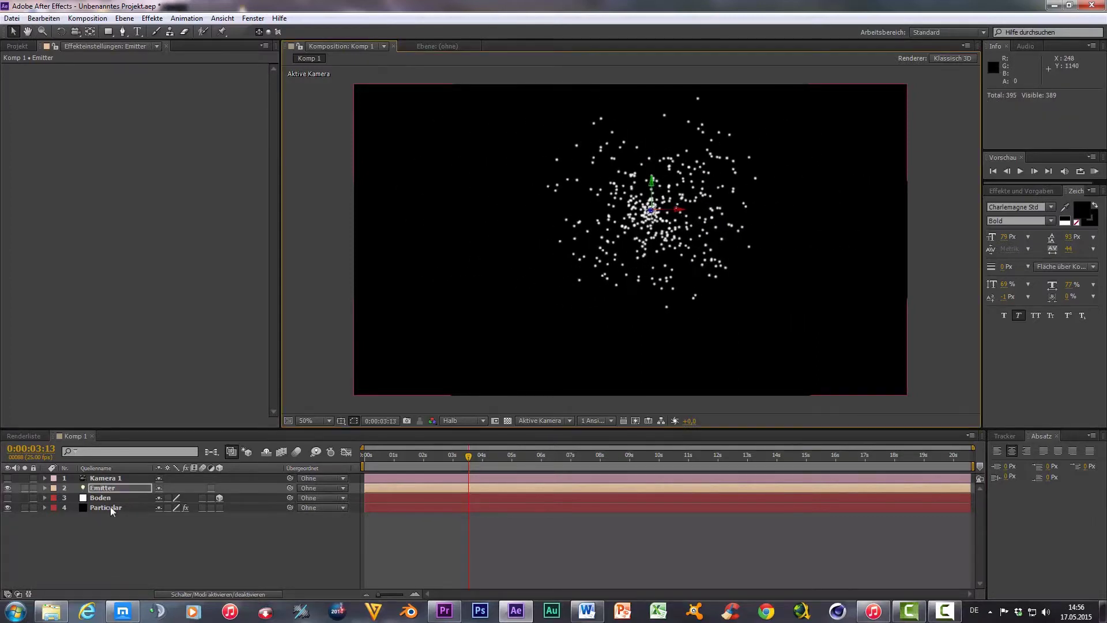
{"action": "left_click", "coordinate": [110, 506]}
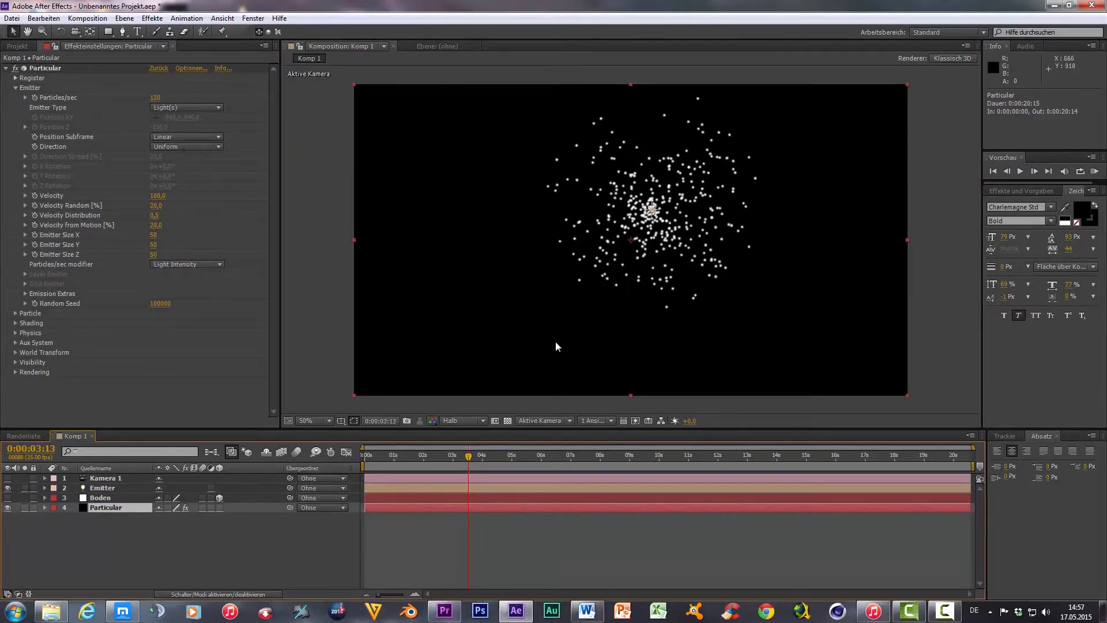
{"action": "left_click", "coordinate": [102, 487]}
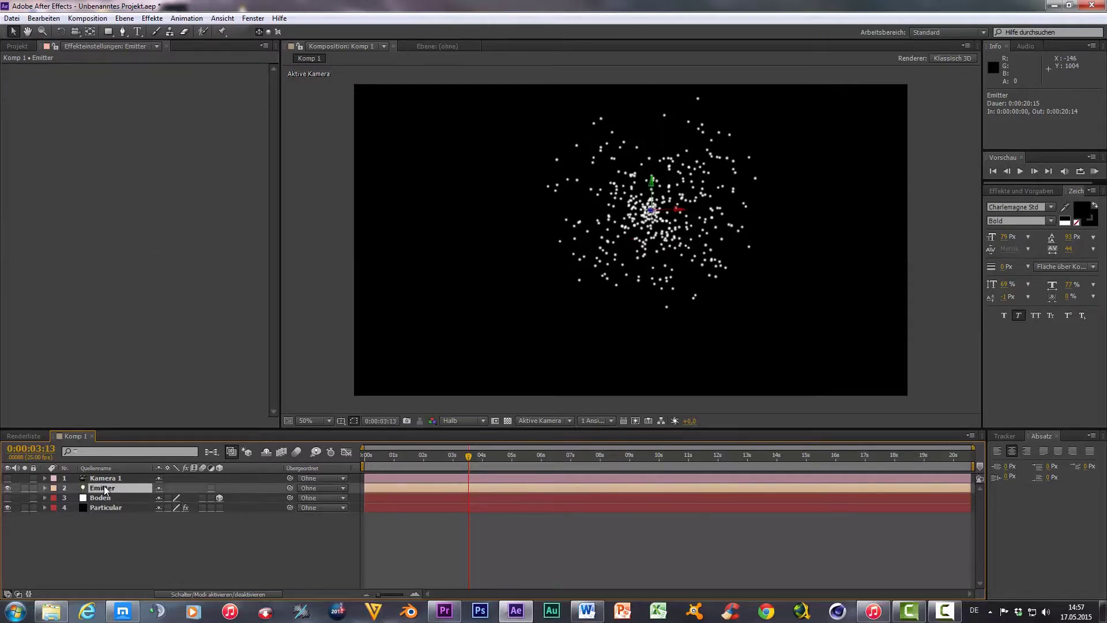
{"action": "key", "text": "p"}
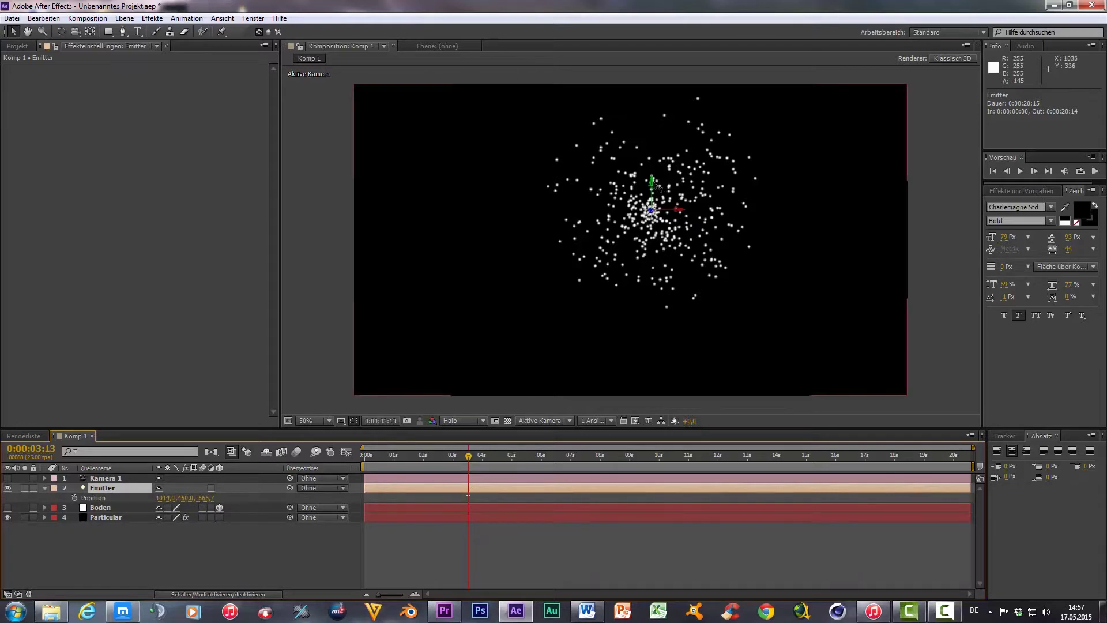
Keyframe the Emitter light moving from lower left at 0s to upper right near 4:18.
{"action": "mouse_move", "coordinate": [660, 188]}
{"action": "left_mouse_down"}
{"action": "mouse_move", "coordinate": [689, 333]}
{"action": "mouse_move", "coordinate": [431, 463]}
{"action": "left_mouse_up"}
{"action": "key", "text": "Home"}
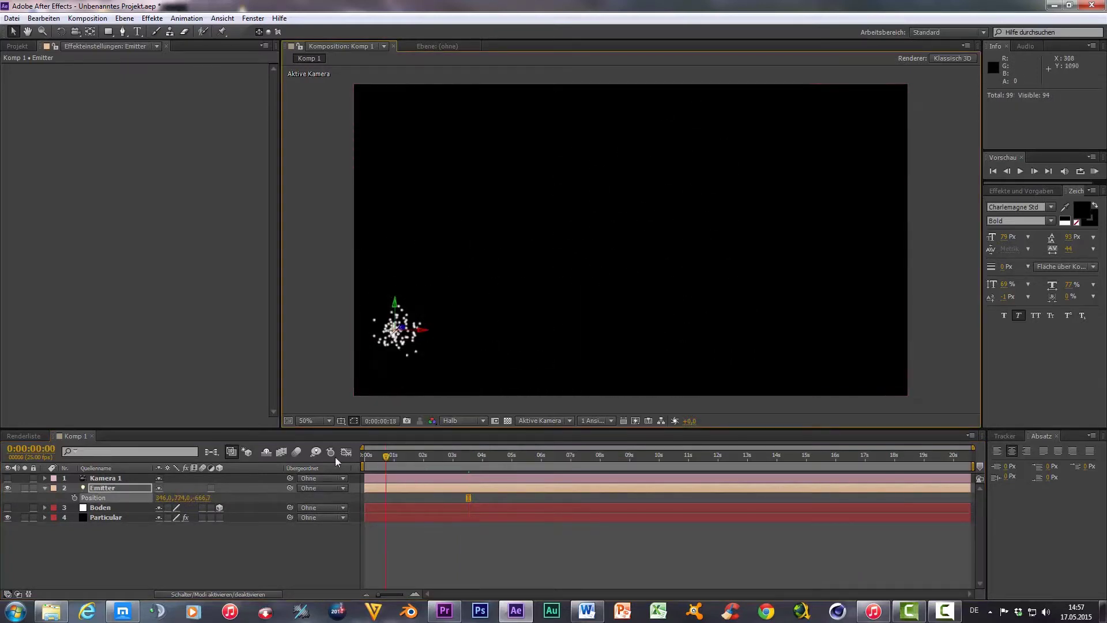
{"action": "left_click", "coordinate": [74, 497]}
{"action": "left_click_drag", "start_coordinate": [412, 460], "coordinate": [503, 457]}
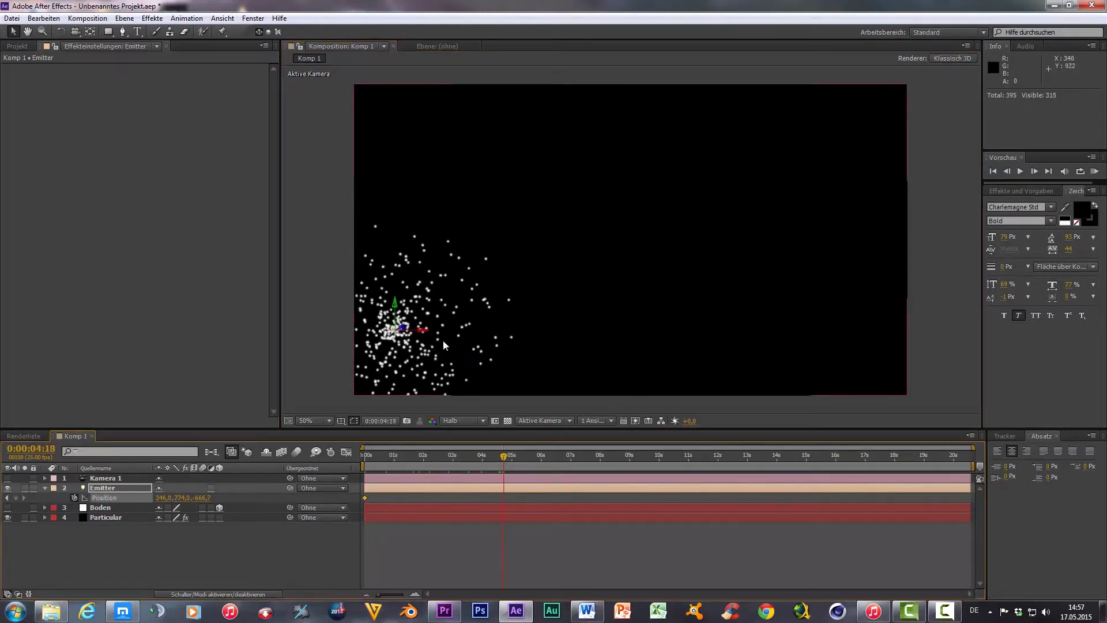
{"action": "left_click_drag", "start_coordinate": [397, 336], "coordinate": [809, 149]}
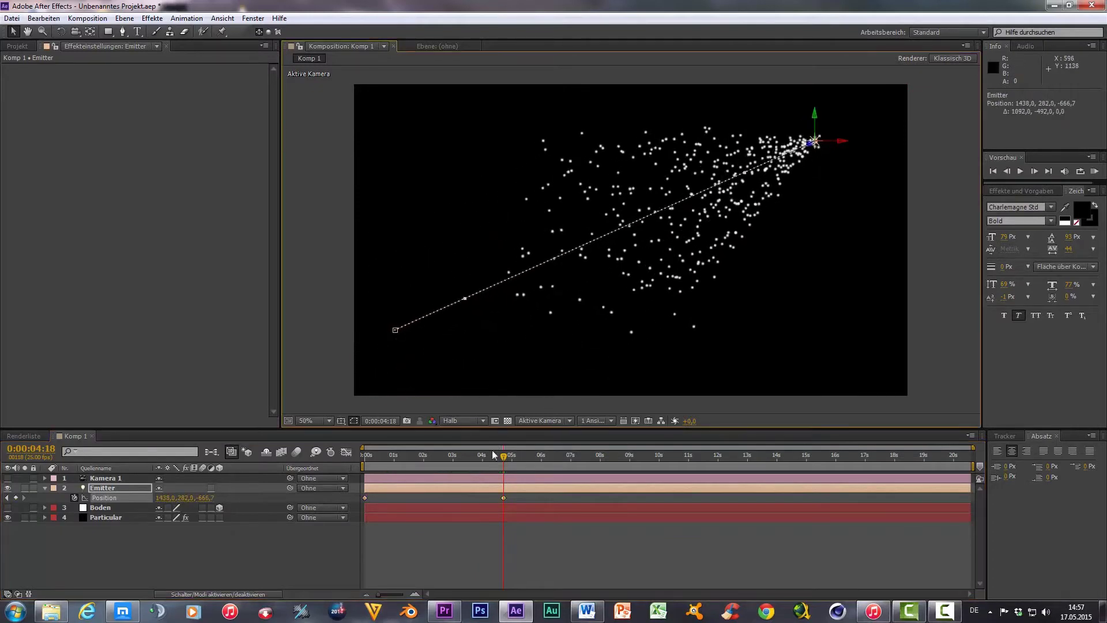
Preview the particle trail from the start, then return to the first frame.
{"action": "key", "text": "Home"}
{"action": "left_click", "coordinate": [299, 317]}
{"action": "key", "text": "space"}
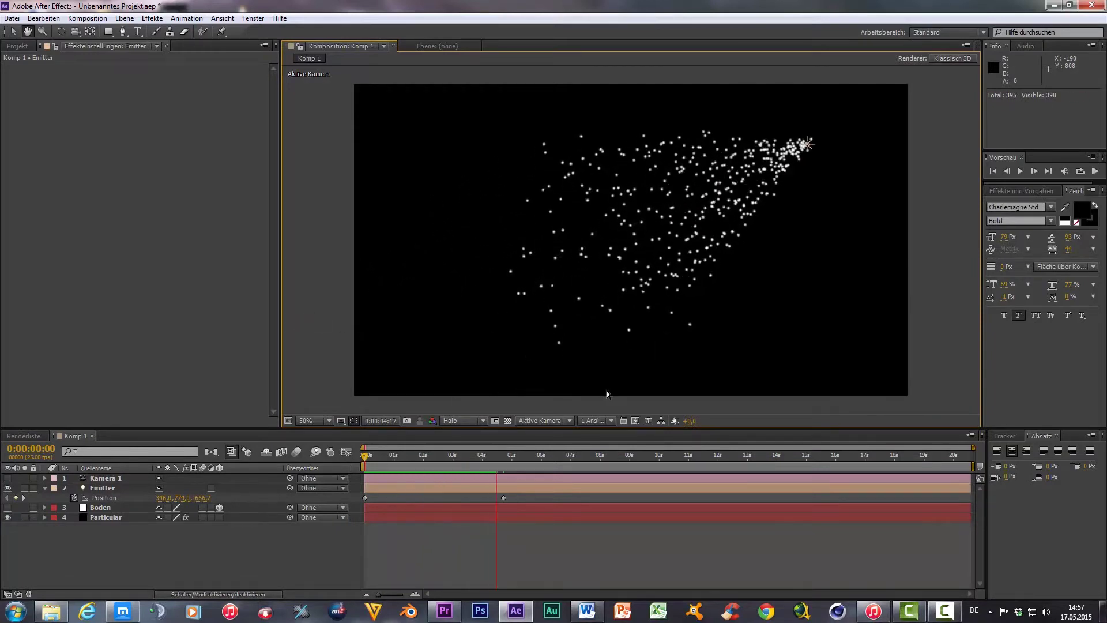
{"action": "left_click", "coordinate": [501, 456]}
{"action": "mouse_move", "coordinate": [503, 455]}
{"action": "left_mouse_down"}
{"action": "mouse_move", "coordinate": [454, 470]}
{"action": "mouse_move", "coordinate": [341, 453]}
{"action": "left_mouse_up"}
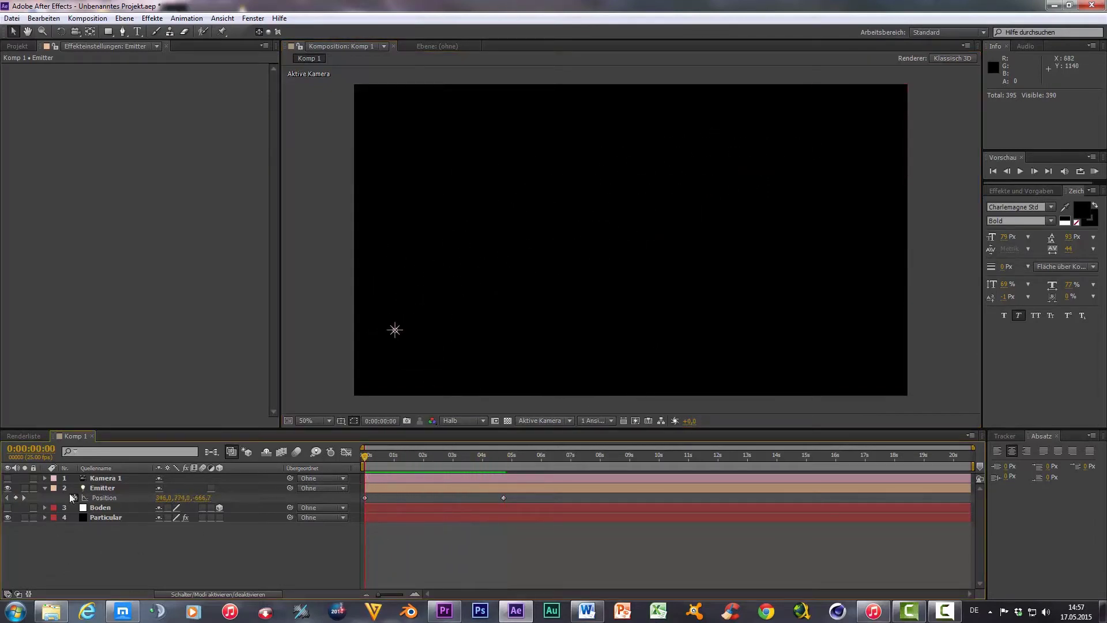
{"action": "left_click", "coordinate": [45, 487]}
Try Particular Velocity values starting at 160, settling around 110 after previews.
{"action": "left_click", "coordinate": [110, 509]}
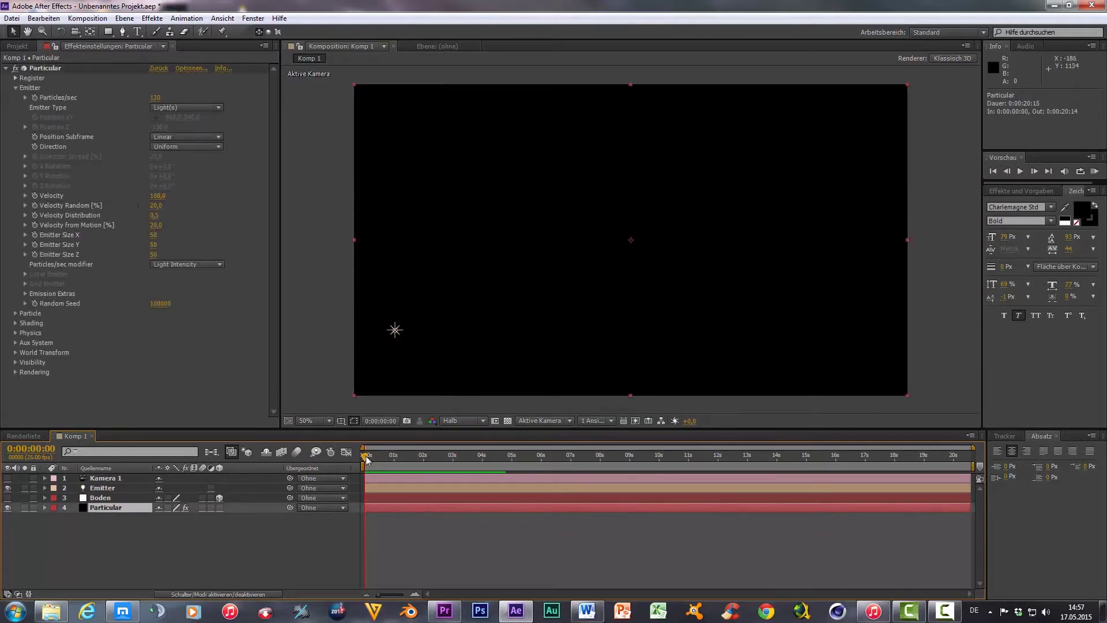
{"action": "left_click_drag", "start_coordinate": [367, 458], "coordinate": [450, 457]}
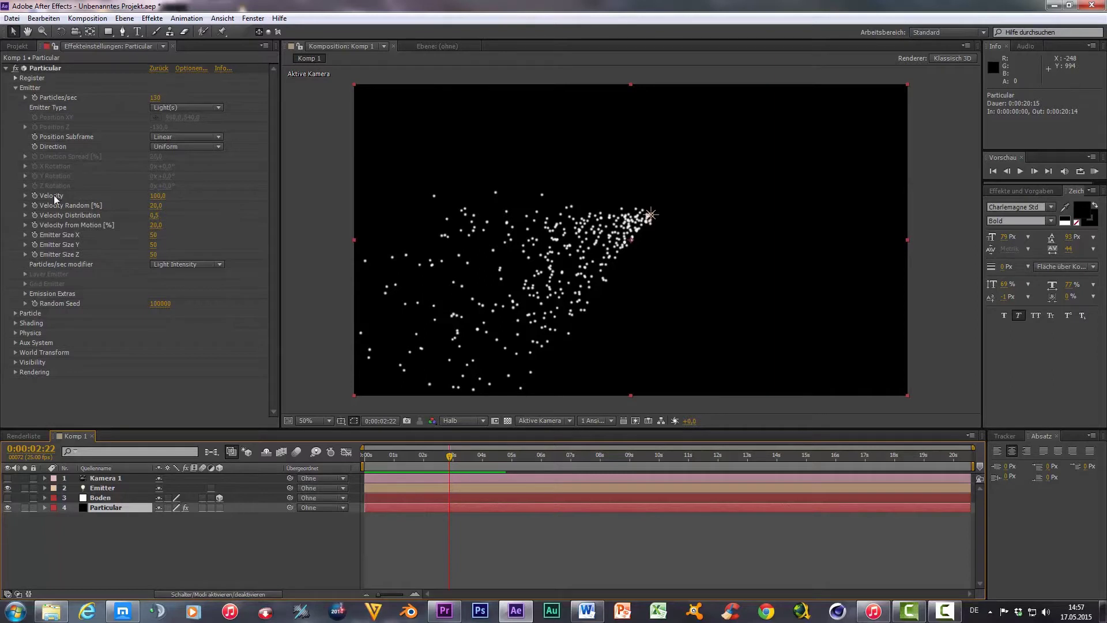
{"action": "left_click", "coordinate": [158, 195]}
{"action": "type", "text": "160"}
{"action": "key", "text": "Return"}
{"action": "left_click_drag", "start_coordinate": [163, 195], "coordinate": [175, 200]}
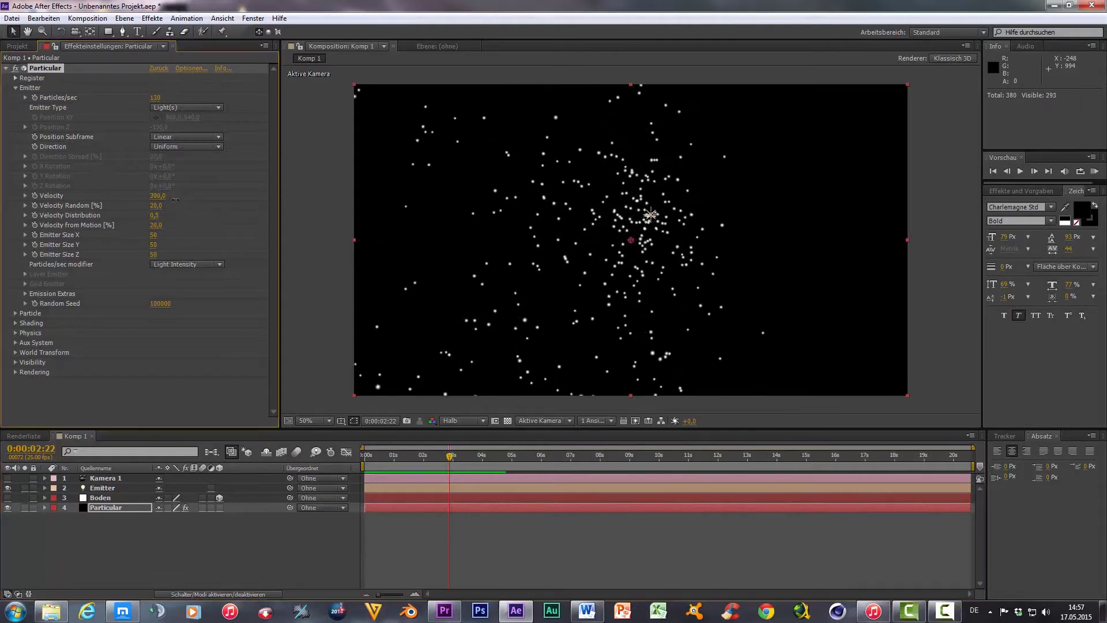
{"action": "key", "text": "space"}
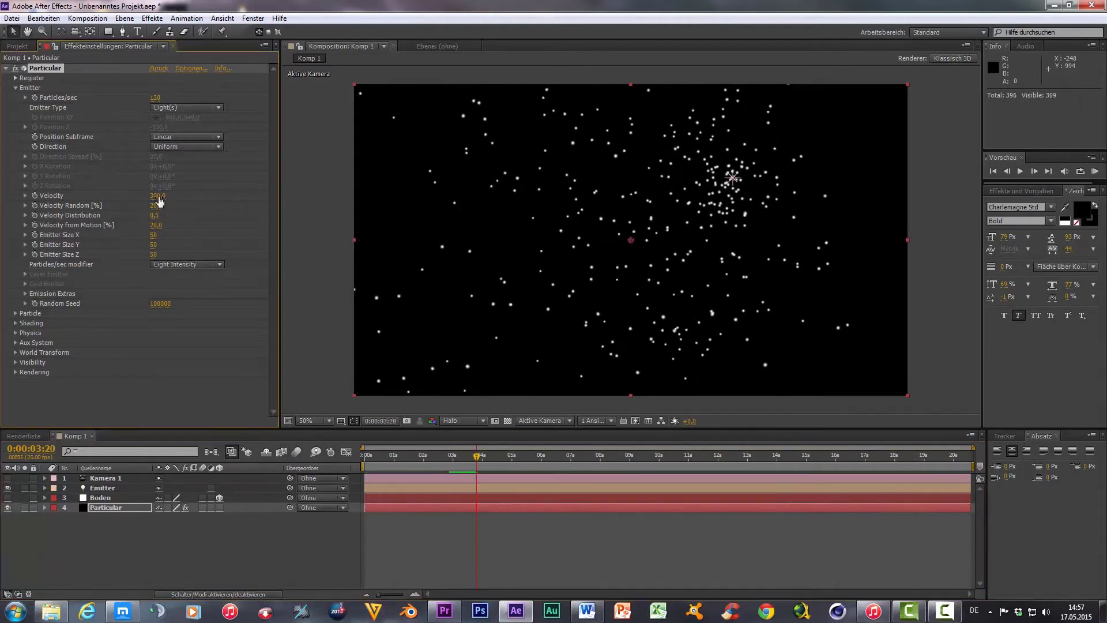
{"action": "left_click_drag", "start_coordinate": [157, 196], "coordinate": [145, 200]}
{"action": "key", "text": "space"}
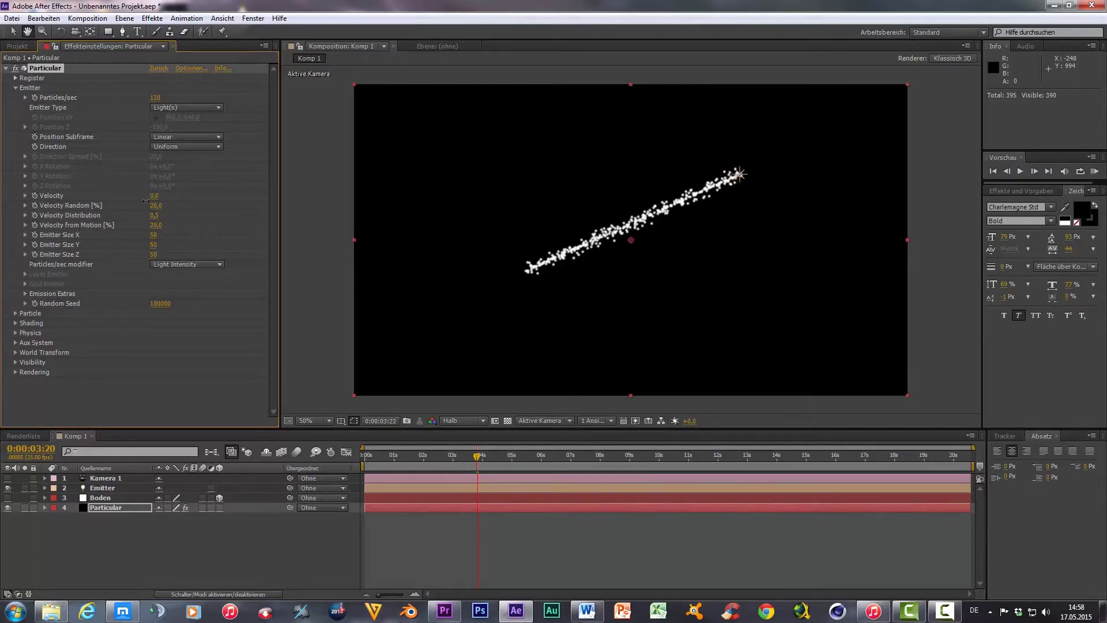
{"action": "key", "text": "space"}
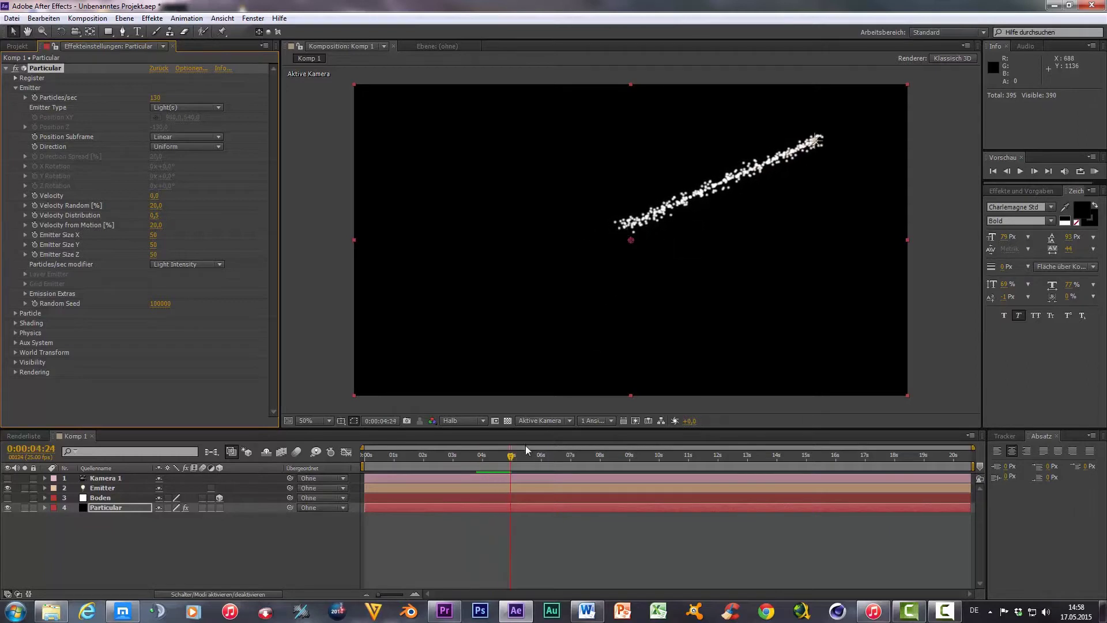
{"action": "left_click_drag", "start_coordinate": [509, 456], "coordinate": [427, 456]}
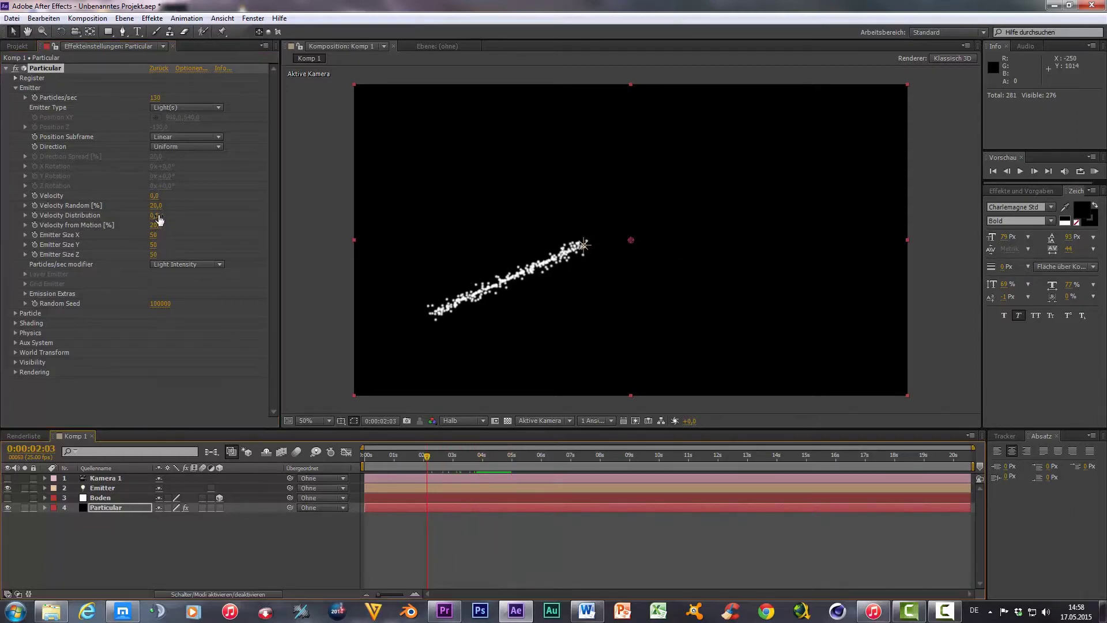
{"action": "left_click_drag", "start_coordinate": [149, 197], "coordinate": [169, 204]}
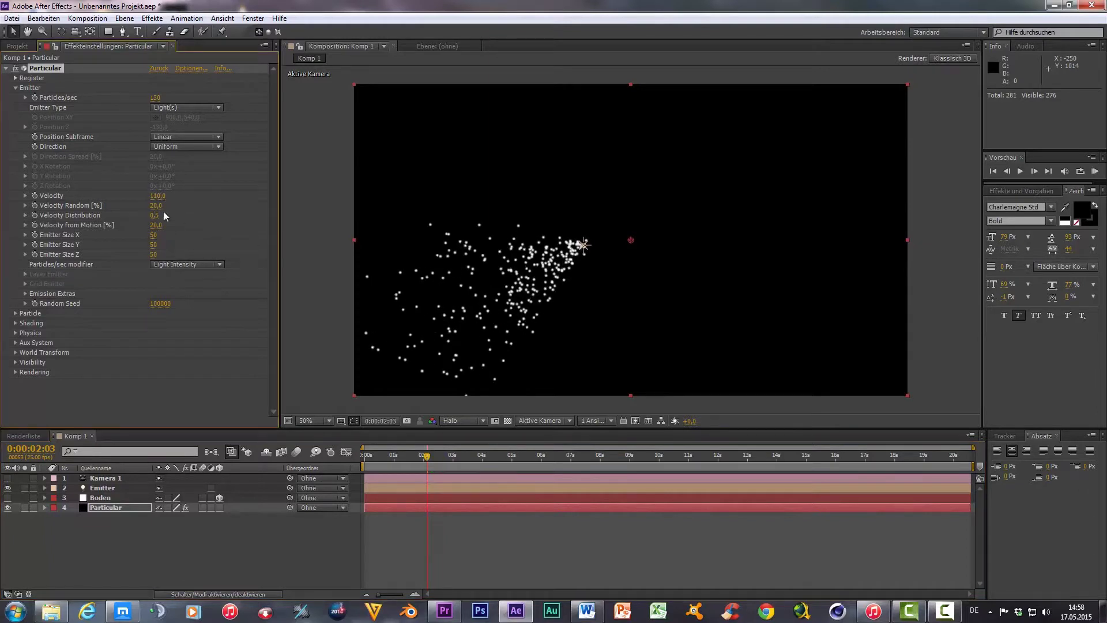
Set Velocity Random to 100% and preview the scattered particles.
{"action": "left_click", "coordinate": [155, 206]}
{"action": "type", "text": "100"}
{"action": "key", "text": "Return"}
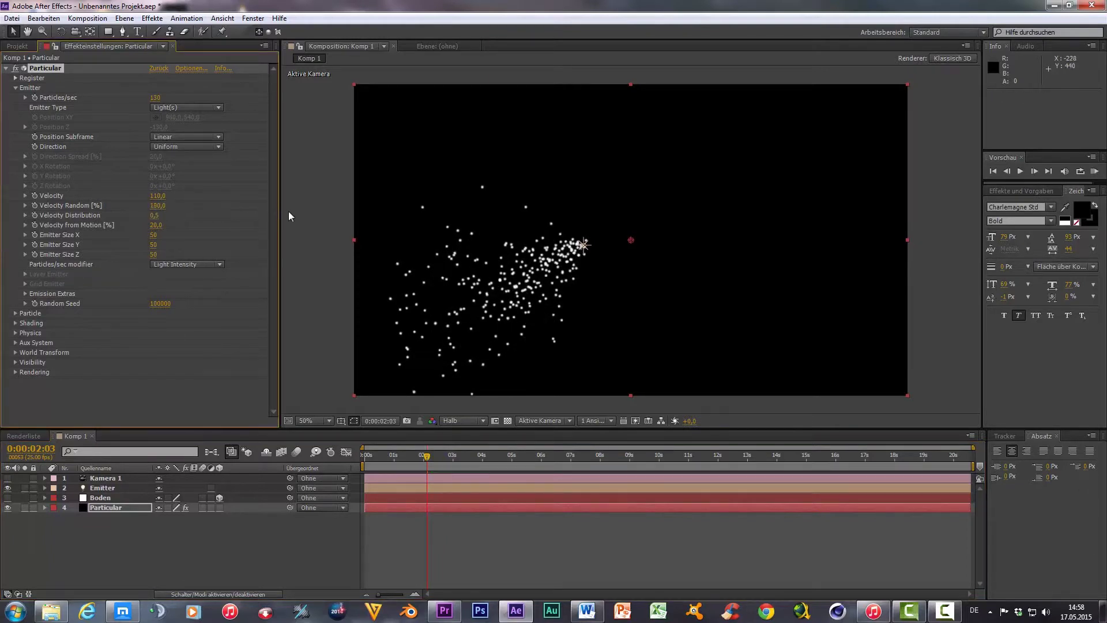
{"action": "key", "text": "space"}
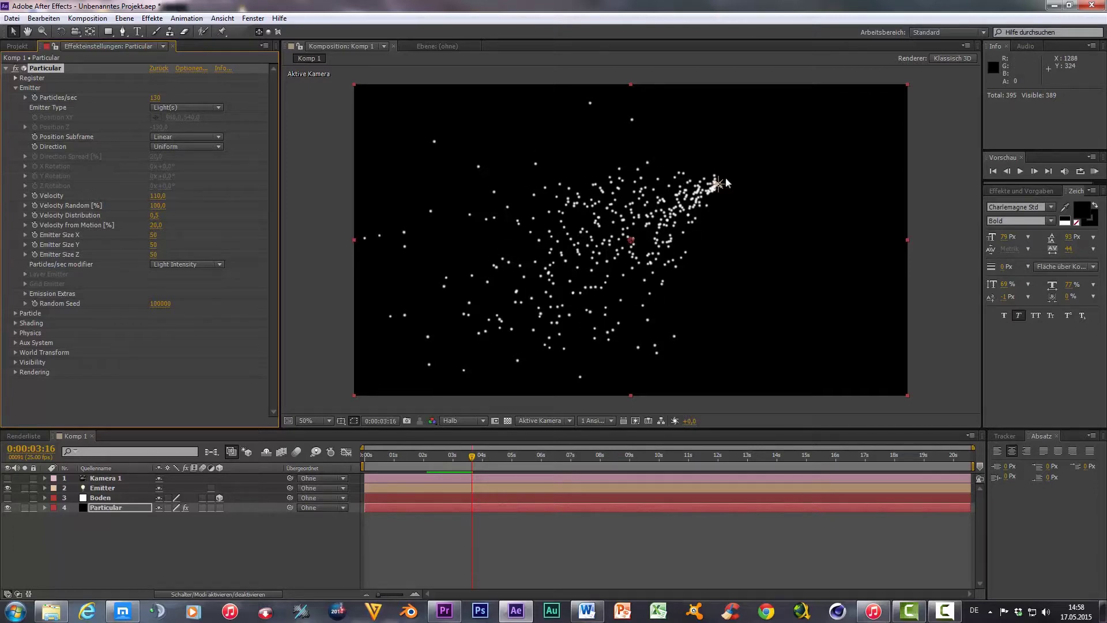
{"action": "left_click_drag", "start_coordinate": [473, 463], "coordinate": [438, 464]}
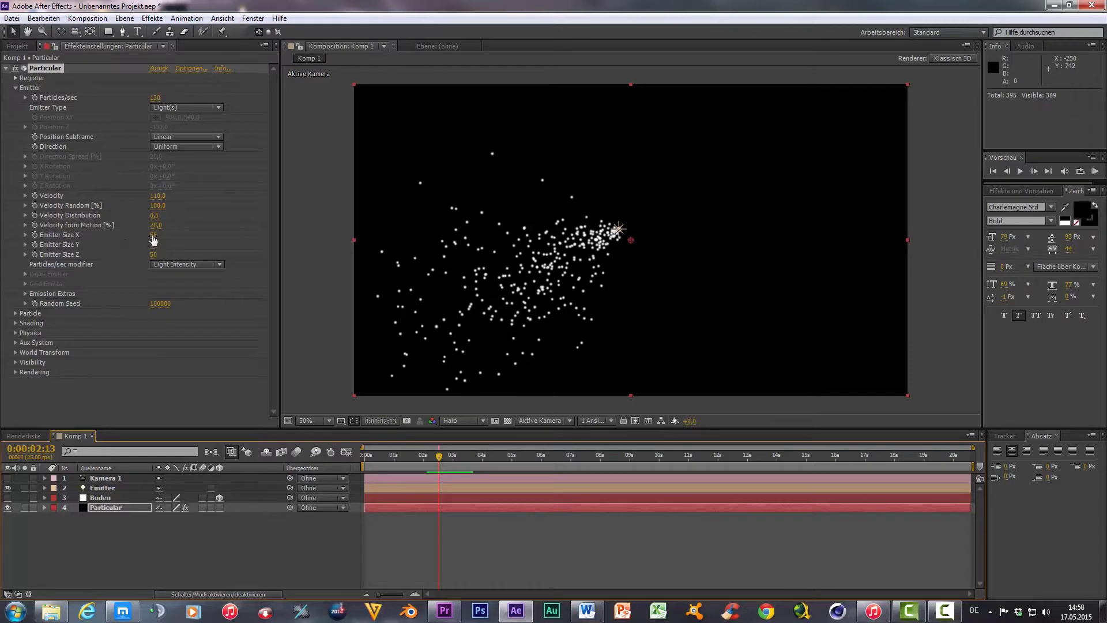
{"action": "left_click_drag", "start_coordinate": [153, 237], "coordinate": [171, 264]}
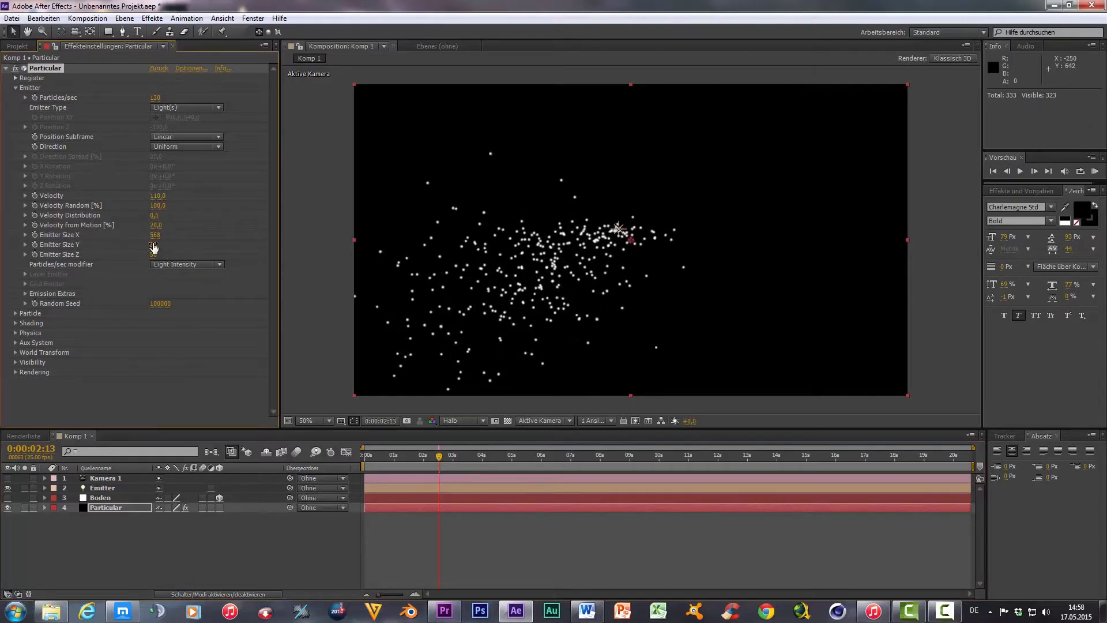
{"action": "left_click_drag", "start_coordinate": [154, 247], "coordinate": [525, 299]}
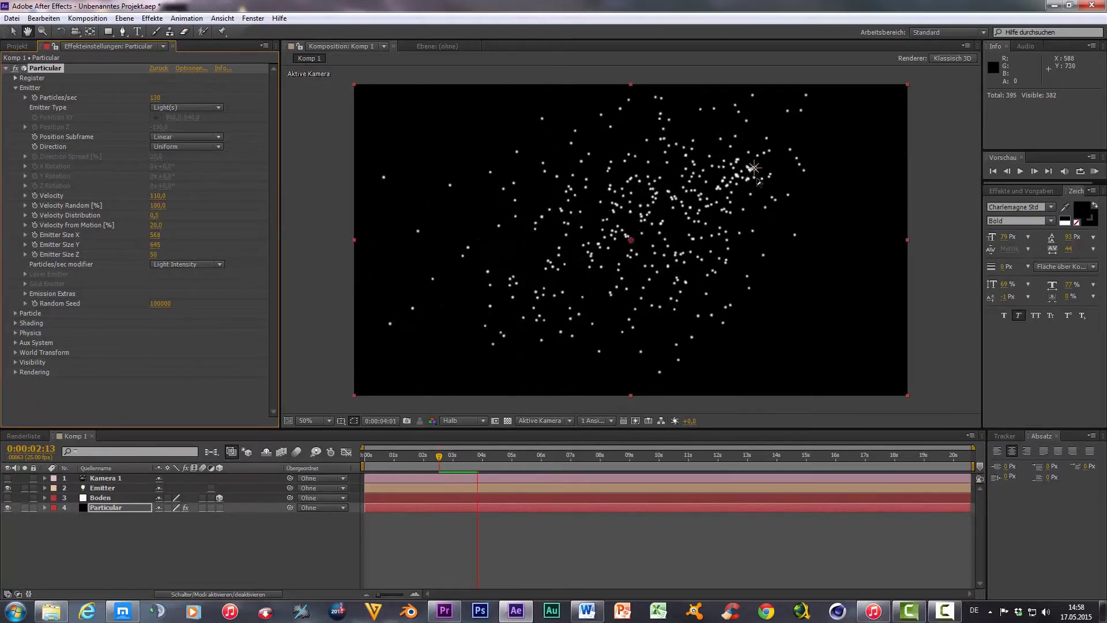
{"action": "key", "text": "space"}
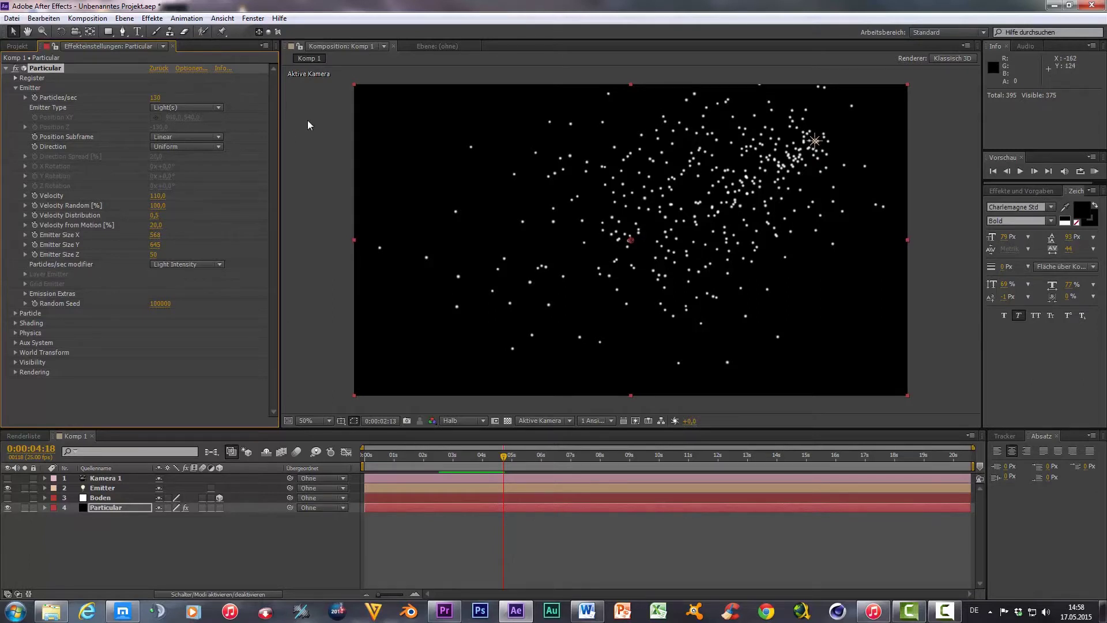
{"action": "key", "text": "ctrl+z"}
{"action": "key", "text": "ctrl+z"}
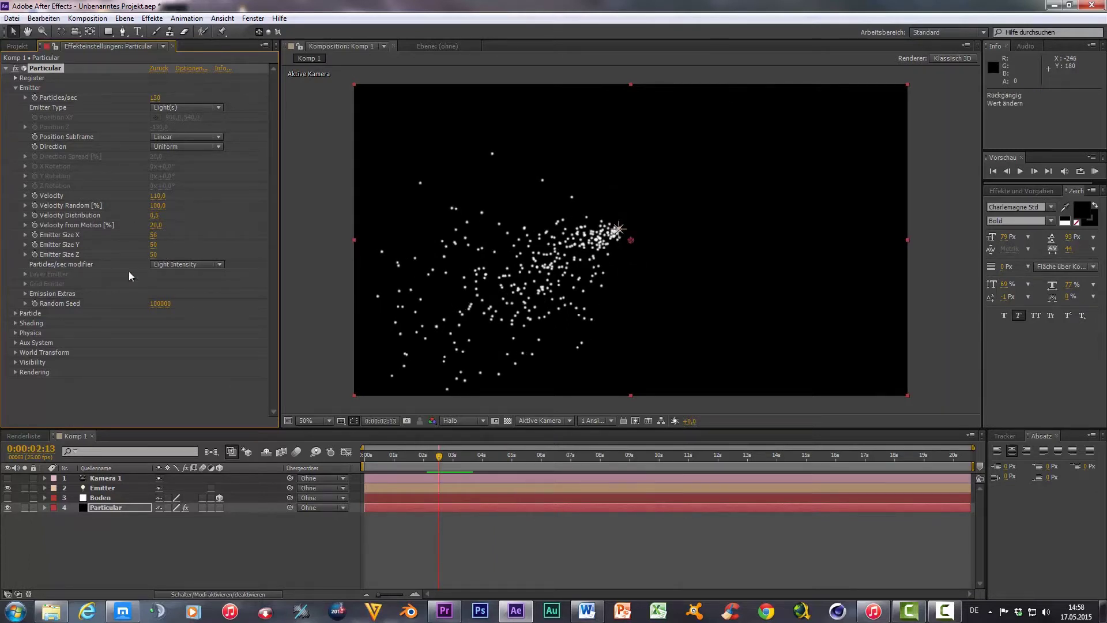
{"action": "left_click", "coordinate": [57, 315]}
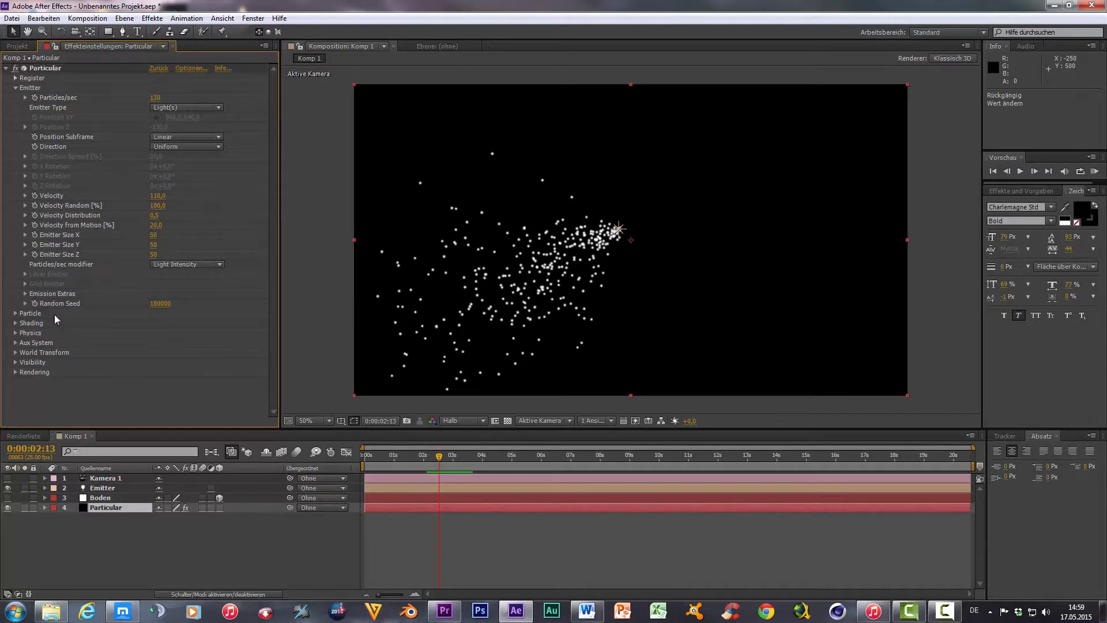
Try several particle Life values, then settle on a Life of 4 seconds.
{"action": "left_click", "coordinate": [15, 88]}
{"action": "left_click", "coordinate": [15, 97]}
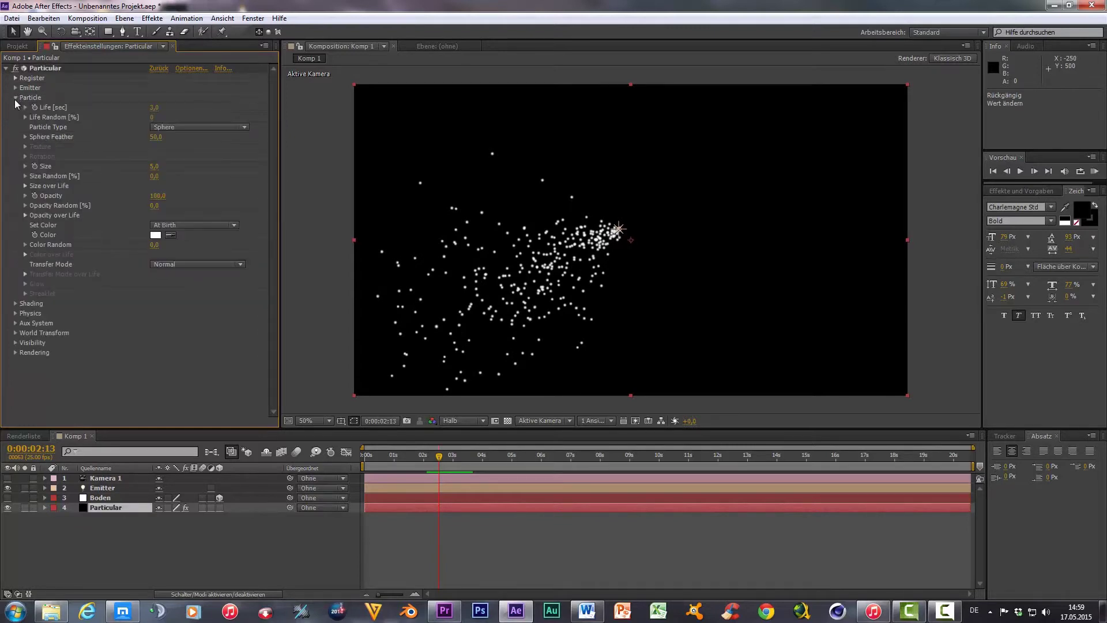
{"action": "left_click_drag", "start_coordinate": [154, 113], "coordinate": [160, 116]}
{"action": "key", "text": "space"}
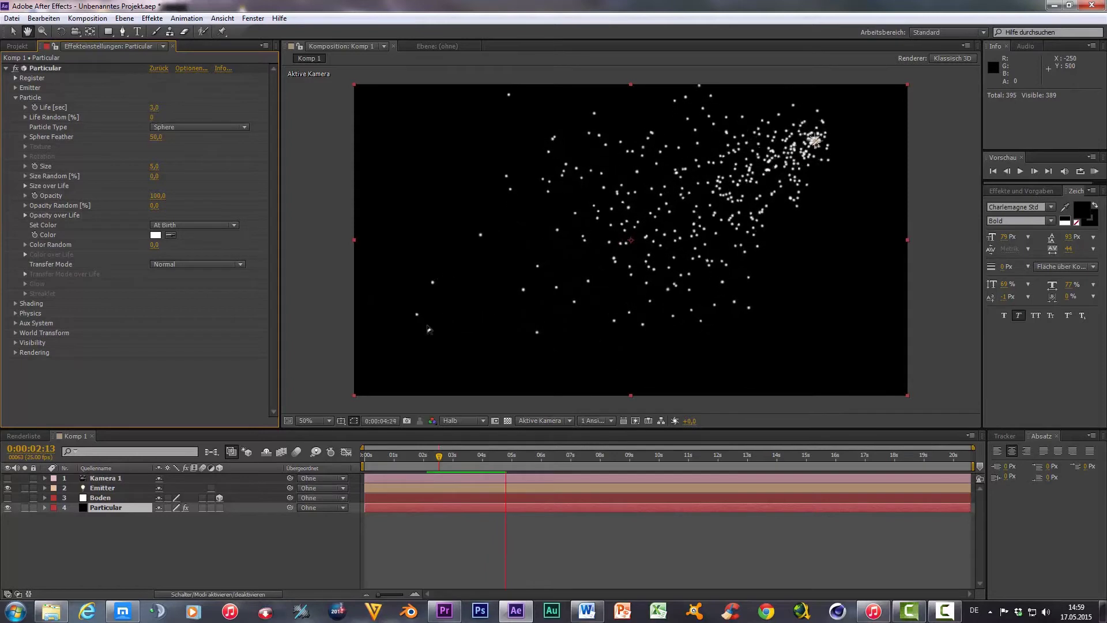
{"action": "left_click", "coordinate": [516, 453]}
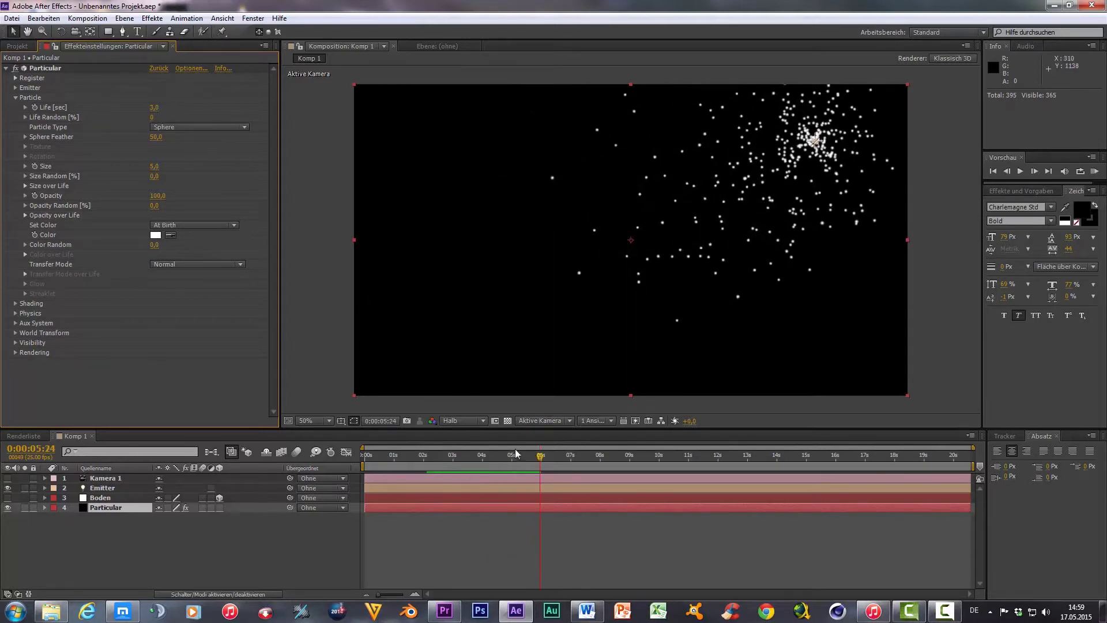
{"action": "left_click_drag", "start_coordinate": [541, 460], "coordinate": [465, 465]}
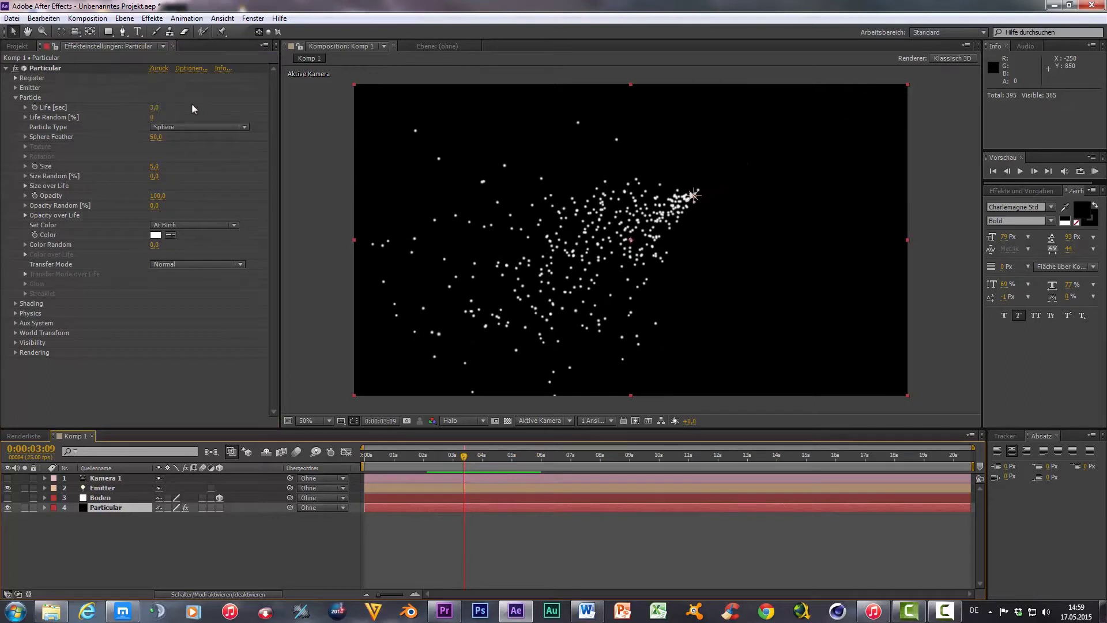
{"action": "left_click_drag", "start_coordinate": [152, 113], "coordinate": [190, 113]}
{"action": "key", "text": "space"}
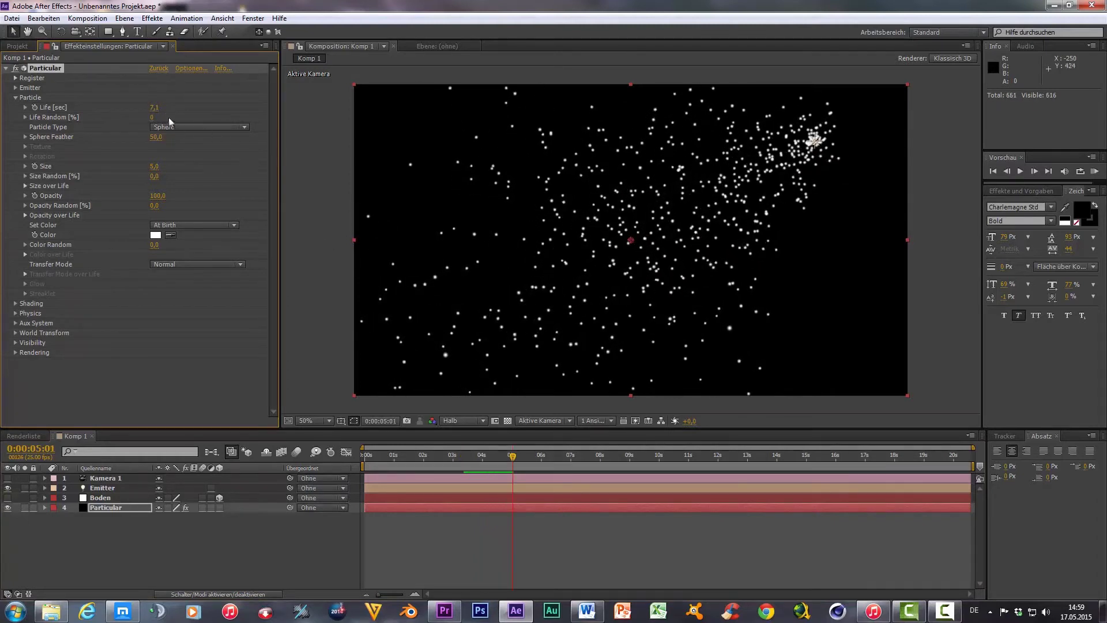
{"action": "left_click_drag", "start_coordinate": [143, 113], "coordinate": [137, 119]}
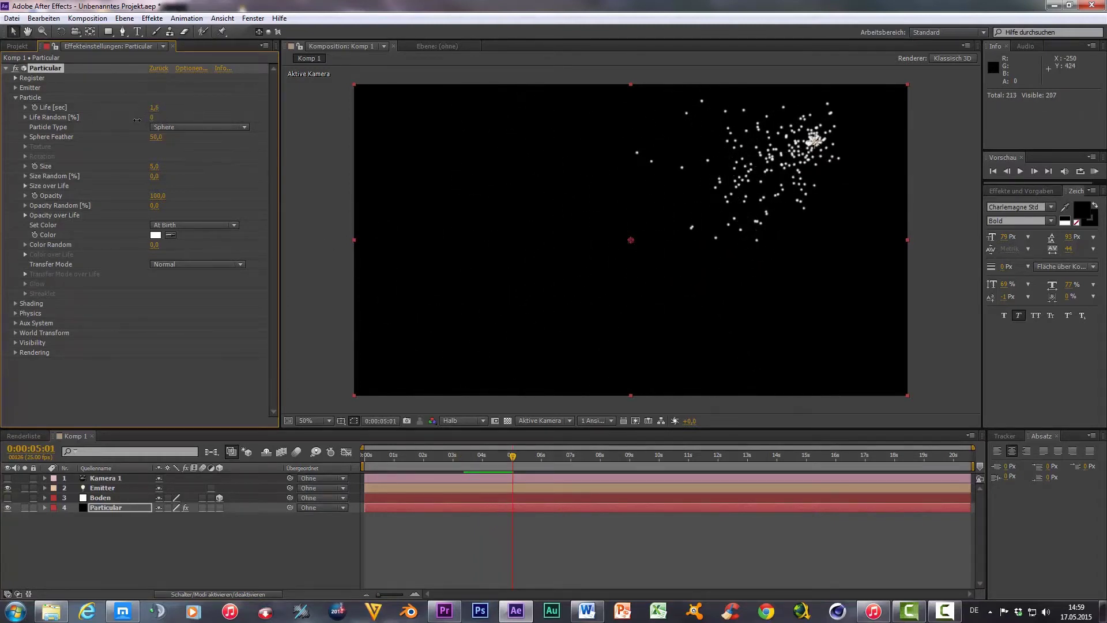
{"action": "left_click_drag", "start_coordinate": [449, 460], "coordinate": [437, 462]}
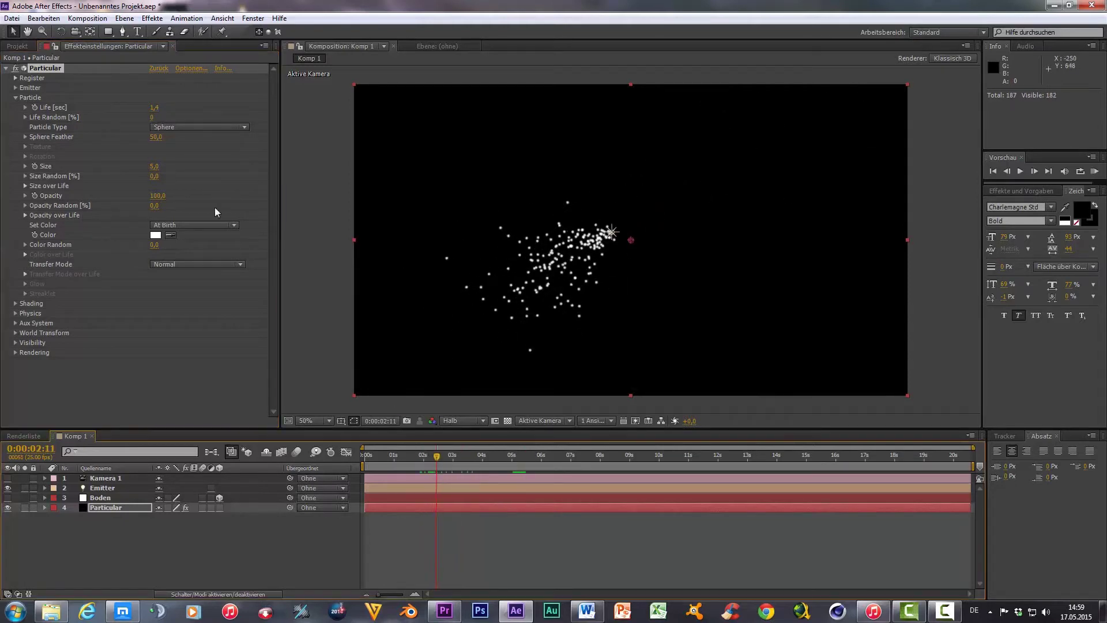
{"action": "left_click", "coordinate": [156, 108]}
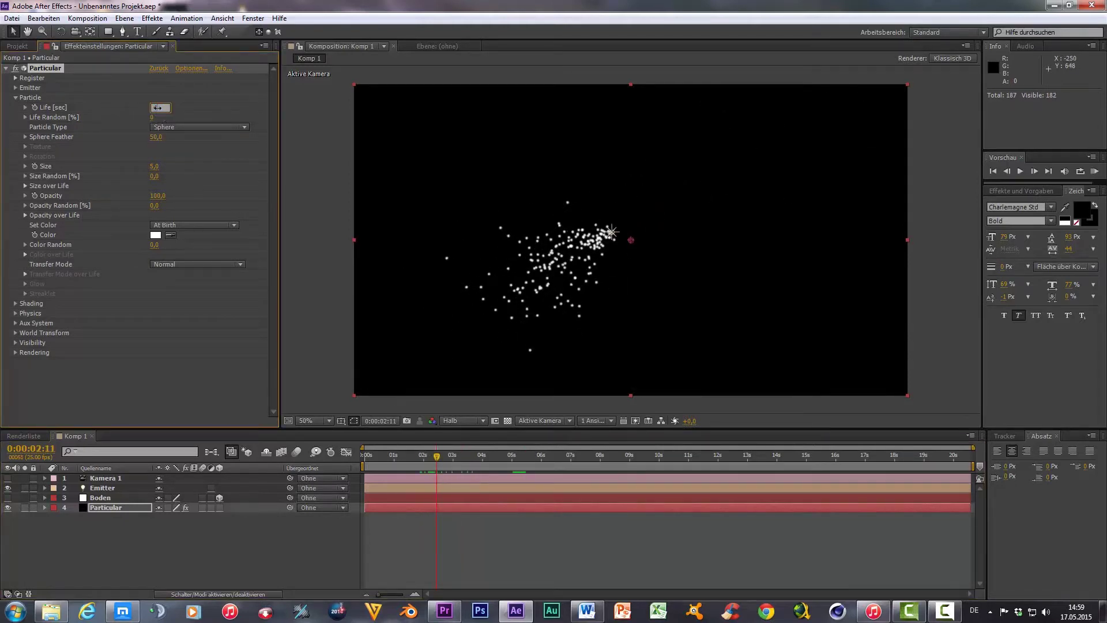
{"action": "type", "text": "4"}
{"action": "left_click", "coordinate": [242, 109]}
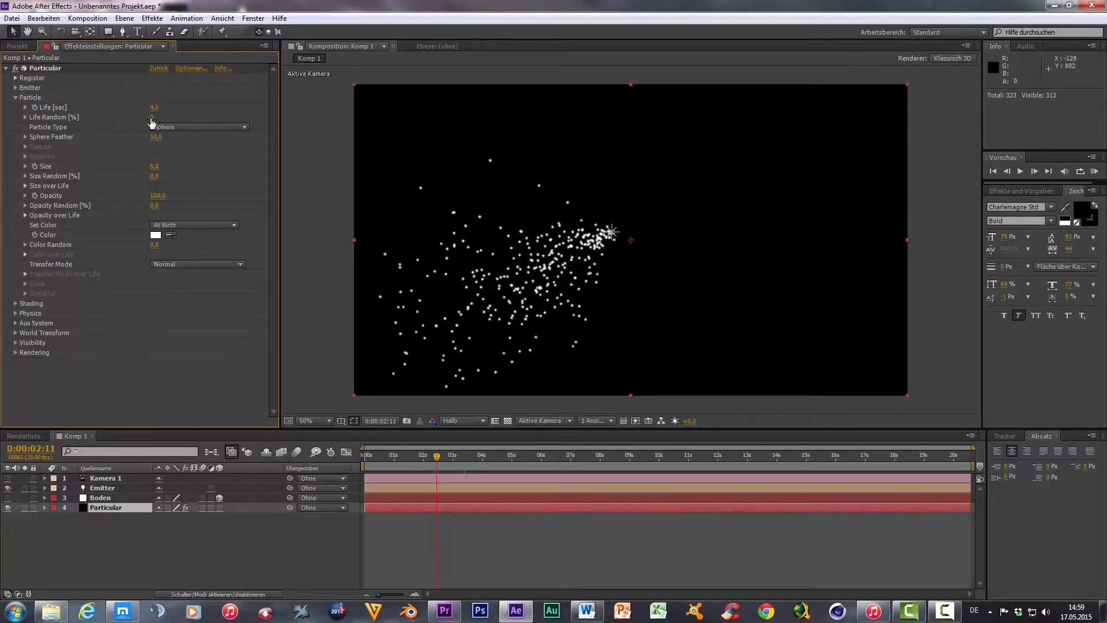
Set Life Random to 100% and preview the varied particle lifetimes.
{"action": "left_click_drag", "start_coordinate": [152, 118], "coordinate": [195, 116]}
{"action": "key", "text": "space"}
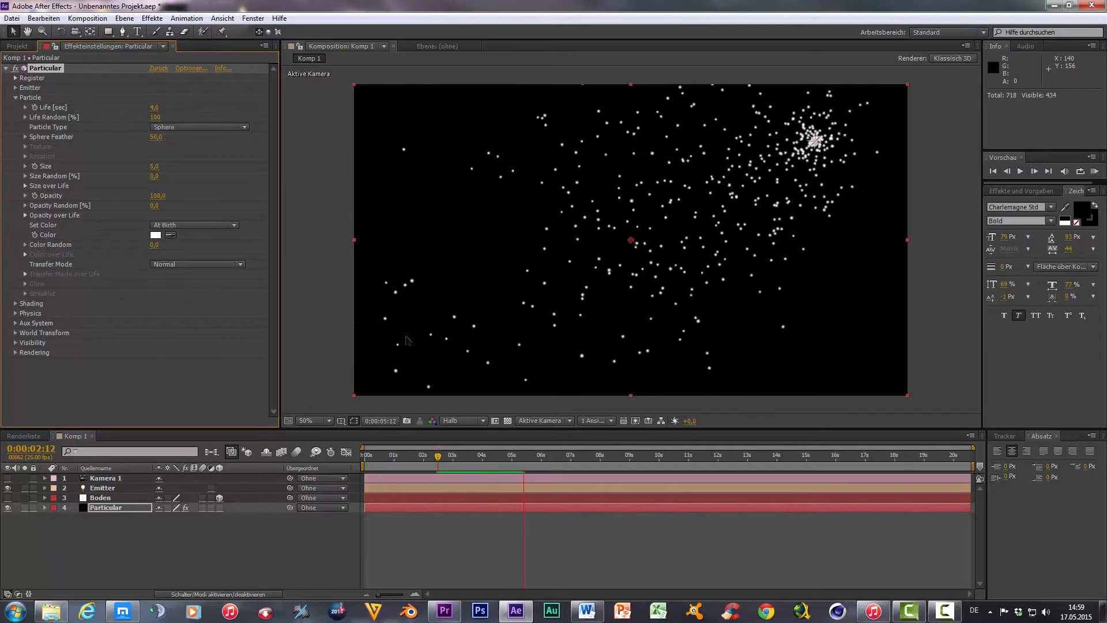
{"action": "key", "text": "space"}
{"action": "left_click_drag", "start_coordinate": [517, 458], "coordinate": [435, 459]}
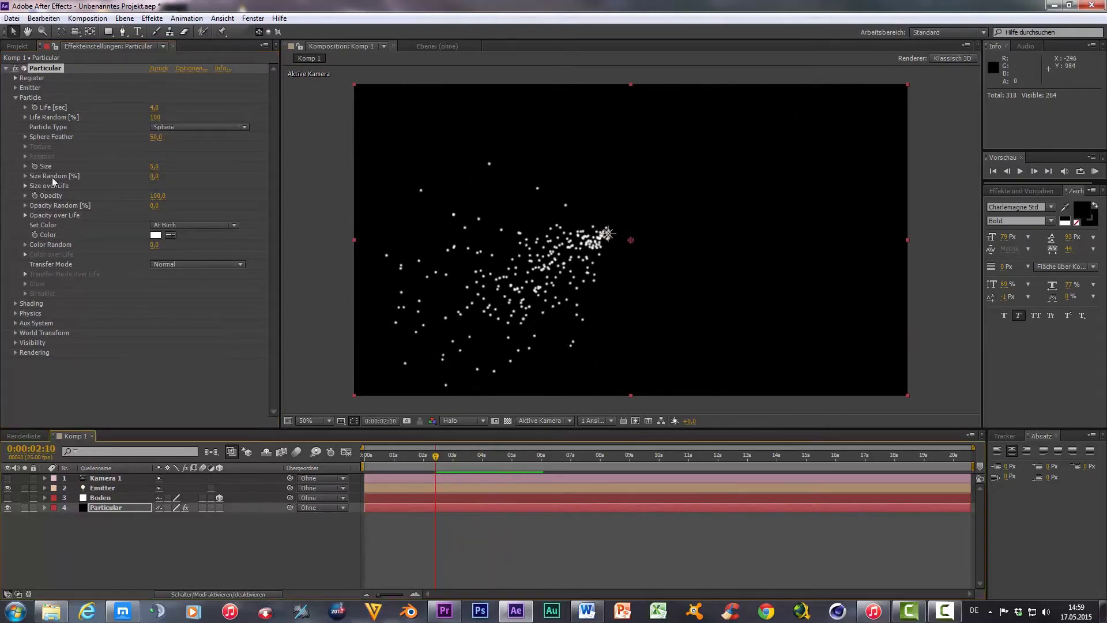
Set particle Size to 5 with Size Random at 100, then preview.
{"action": "left_click_drag", "start_coordinate": [154, 166], "coordinate": [155, 166]}
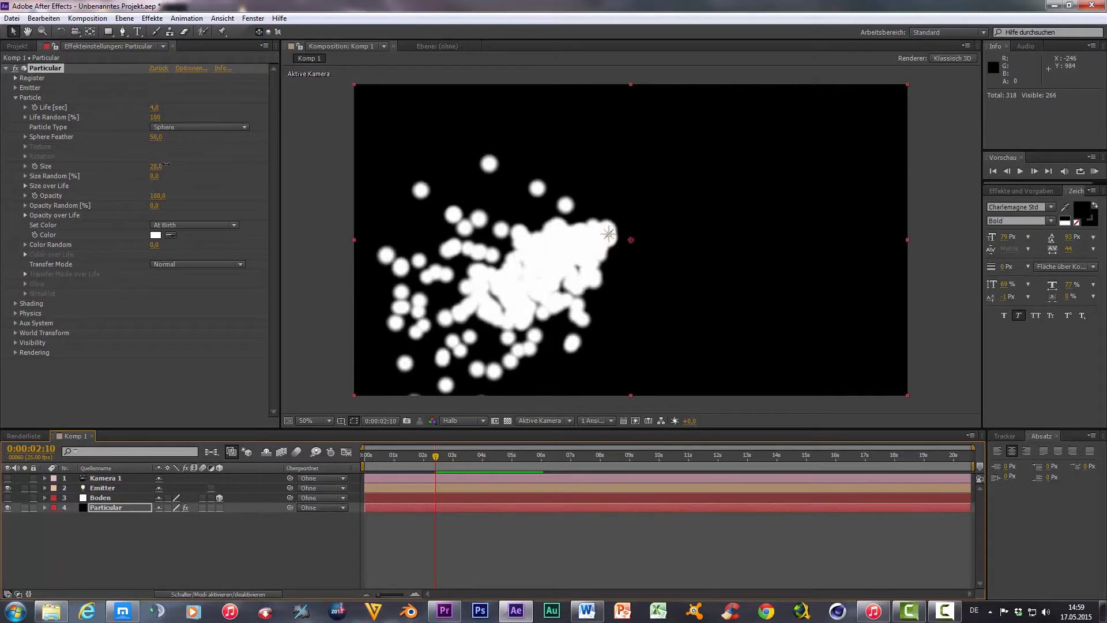
{"action": "left_click", "coordinate": [156, 167]}
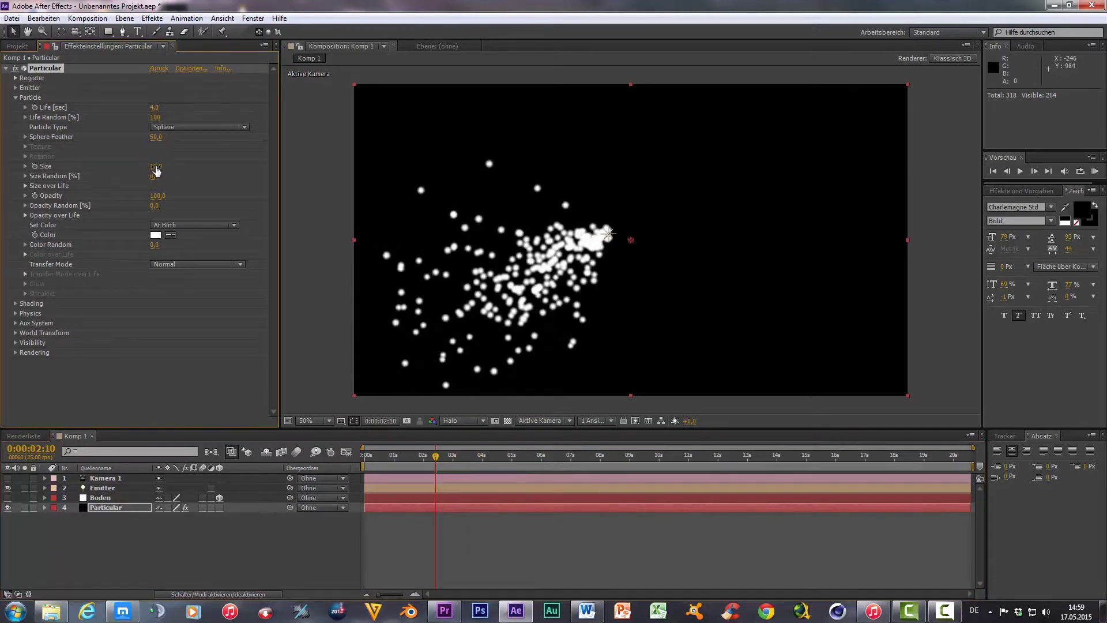
{"action": "key", "text": "Return"}
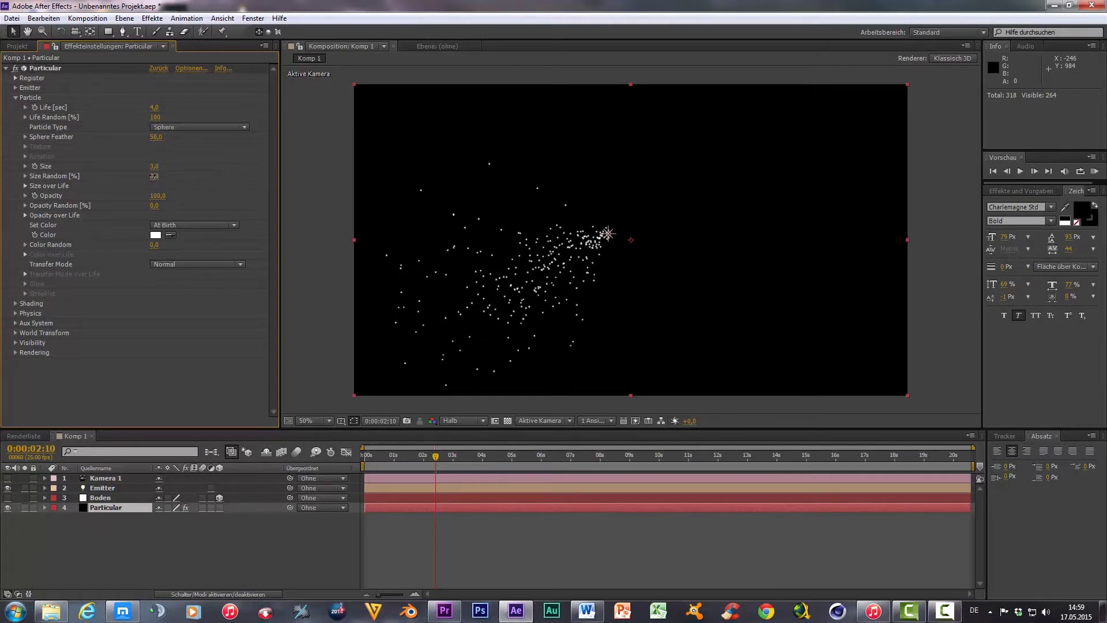
{"action": "left_click_drag", "start_coordinate": [153, 176], "coordinate": [303, 177]}
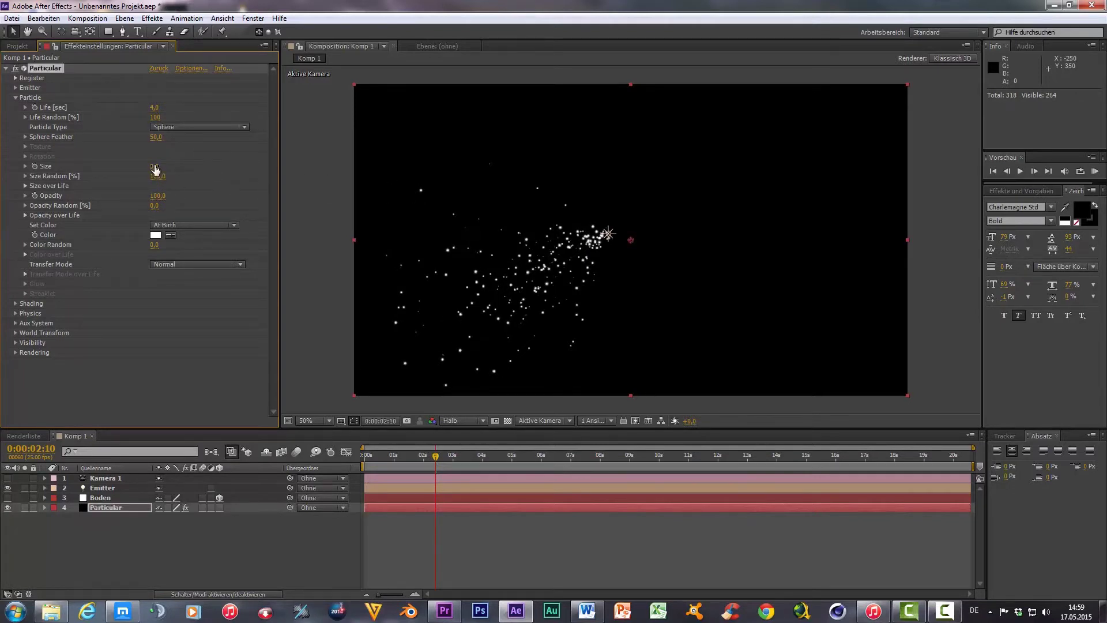
{"action": "left_click", "coordinate": [154, 166]}
{"action": "left_click_drag", "start_coordinate": [169, 166], "coordinate": [127, 166]}
{"action": "type", "text": "5"}
{"action": "key", "text": "Return"}
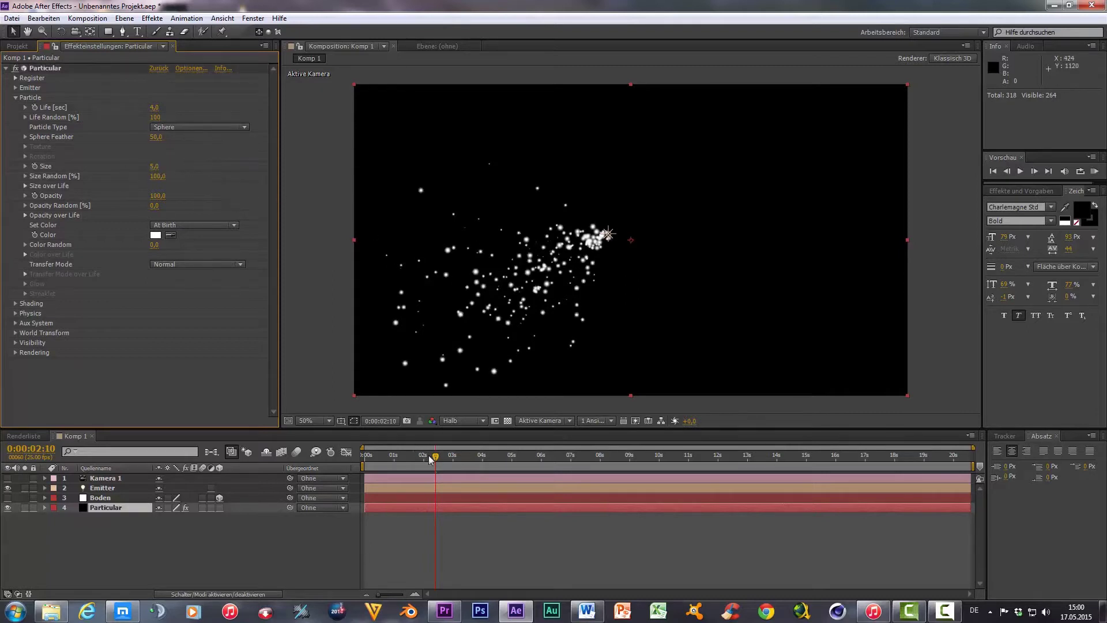
{"action": "mouse_move", "coordinate": [436, 456]}
{"action": "left_mouse_down"}
{"action": "mouse_move", "coordinate": [414, 459]}
{"action": "mouse_move", "coordinate": [453, 465]}
{"action": "left_mouse_up"}
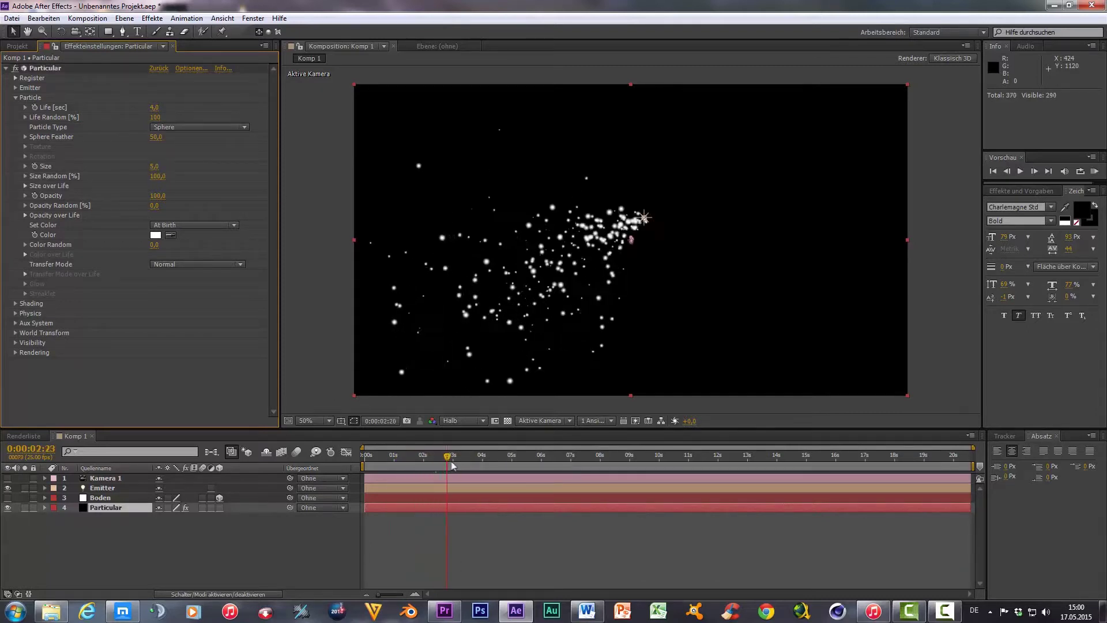
{"action": "key", "text": "space"}
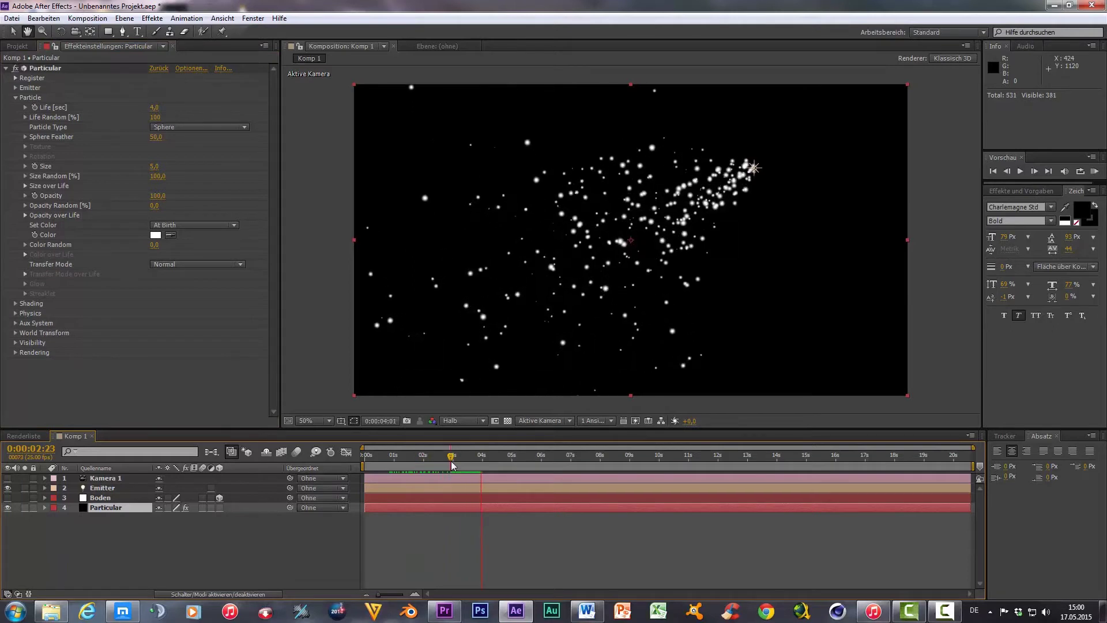
{"action": "key", "text": "space"}
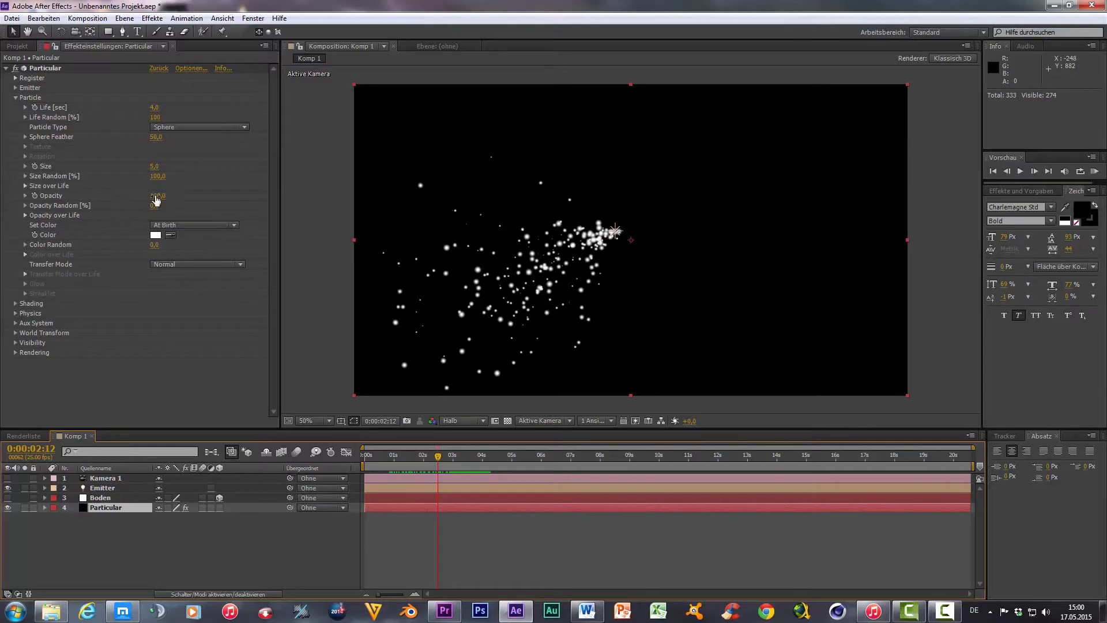
Raise Opacity Random to 100% and preview the particles.
{"action": "mouse_move", "coordinate": [154, 196]}
{"action": "left_mouse_down"}
{"action": "mouse_move", "coordinate": [113, 204]}
{"action": "mouse_move", "coordinate": [326, 195]}
{"action": "left_mouse_up"}
{"action": "key", "text": "space"}
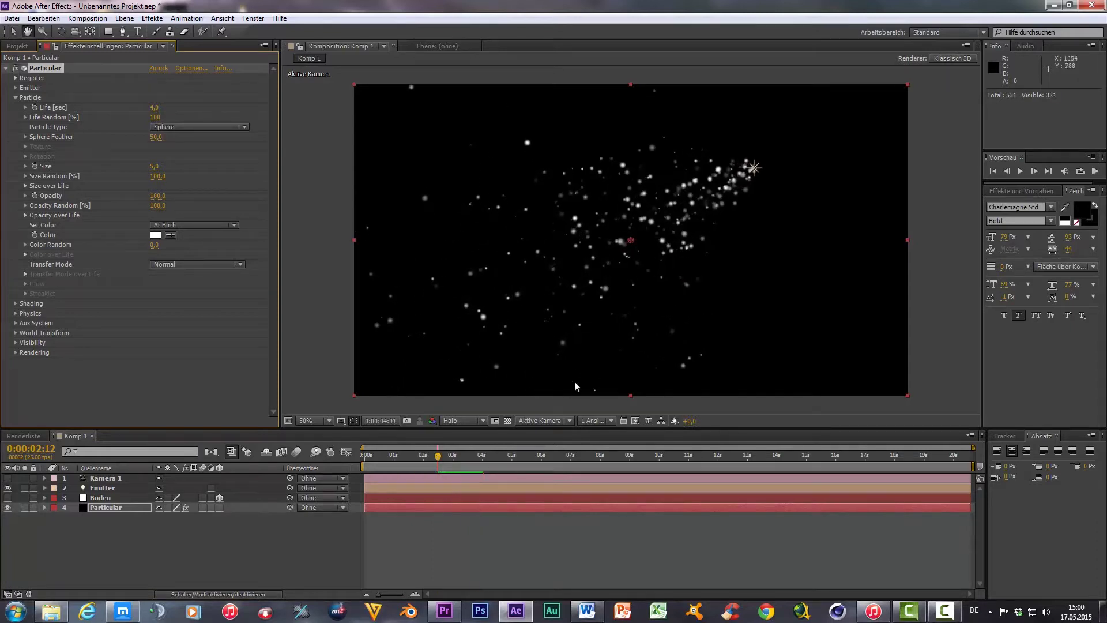
{"action": "left_click", "coordinate": [470, 465]}
{"action": "left_click_drag", "start_coordinate": [470, 466], "coordinate": [444, 482]}
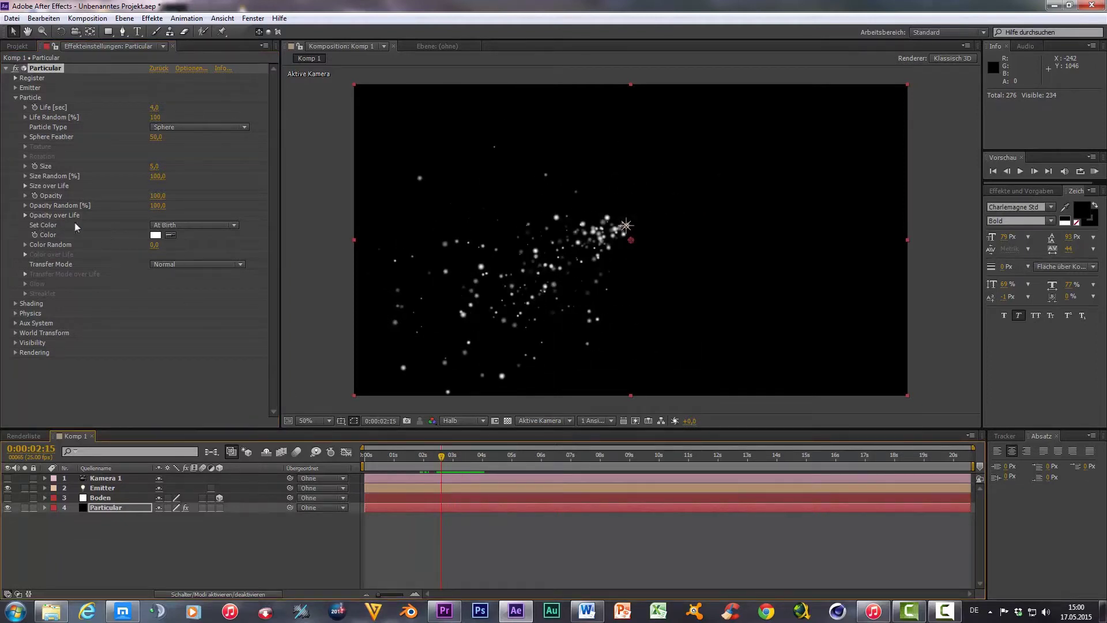
Set the particle colour to pure red.
{"action": "left_click", "coordinate": [155, 236]}
{"action": "left_click_drag", "start_coordinate": [123, 94], "coordinate": [201, 3]}
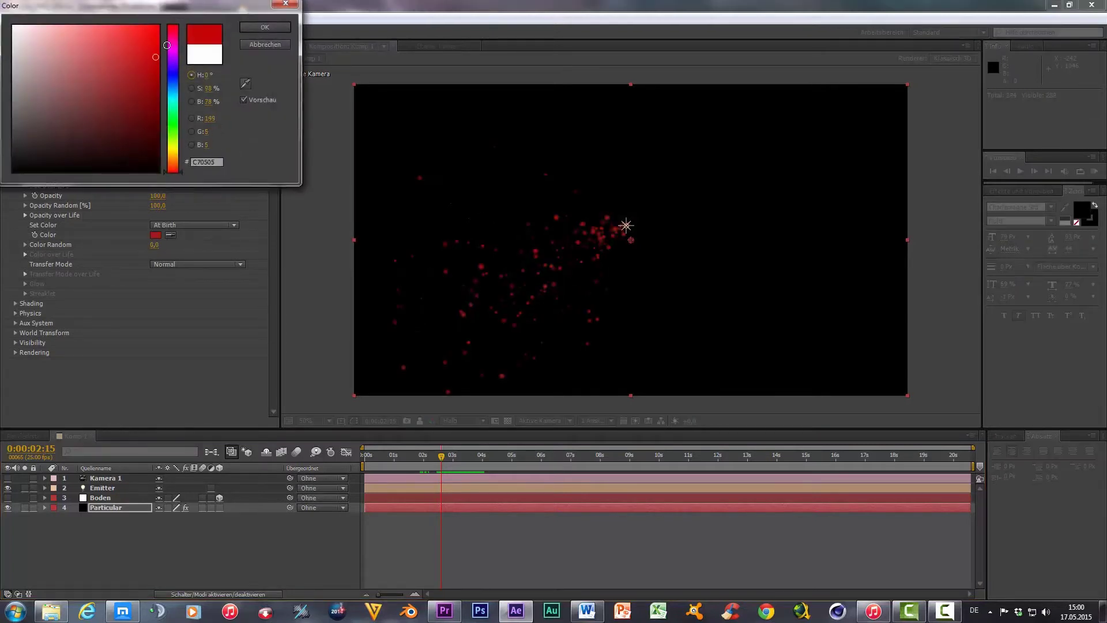
{"action": "left_click", "coordinate": [288, 26]}
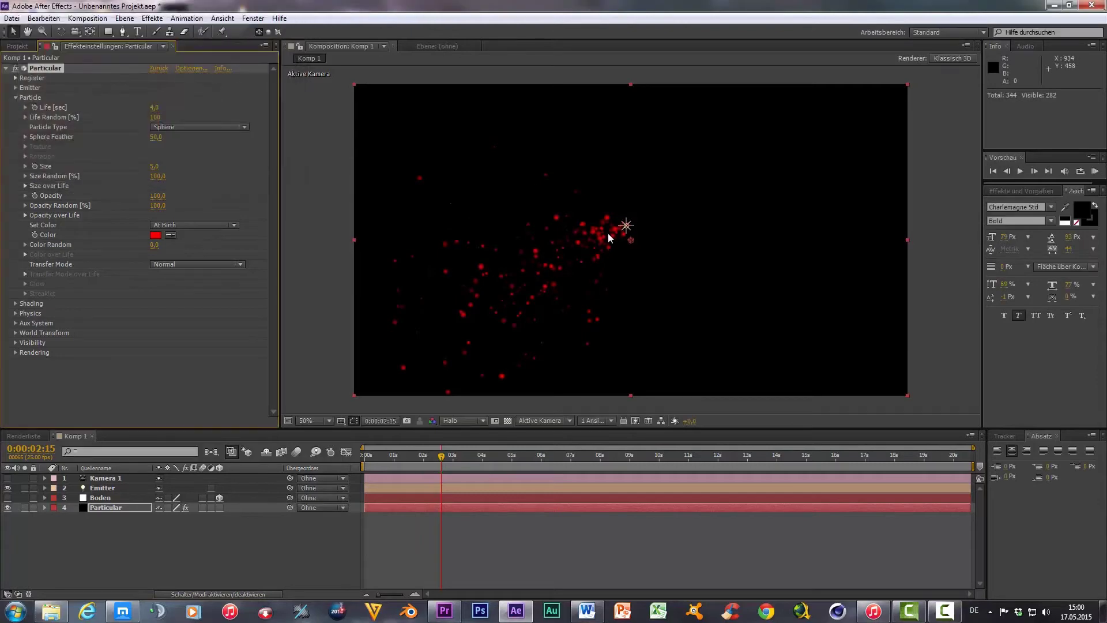
Switch Set Color to Over Life, preview it, and reveal the Color over Life gradient.
{"action": "left_click", "coordinate": [196, 224]}
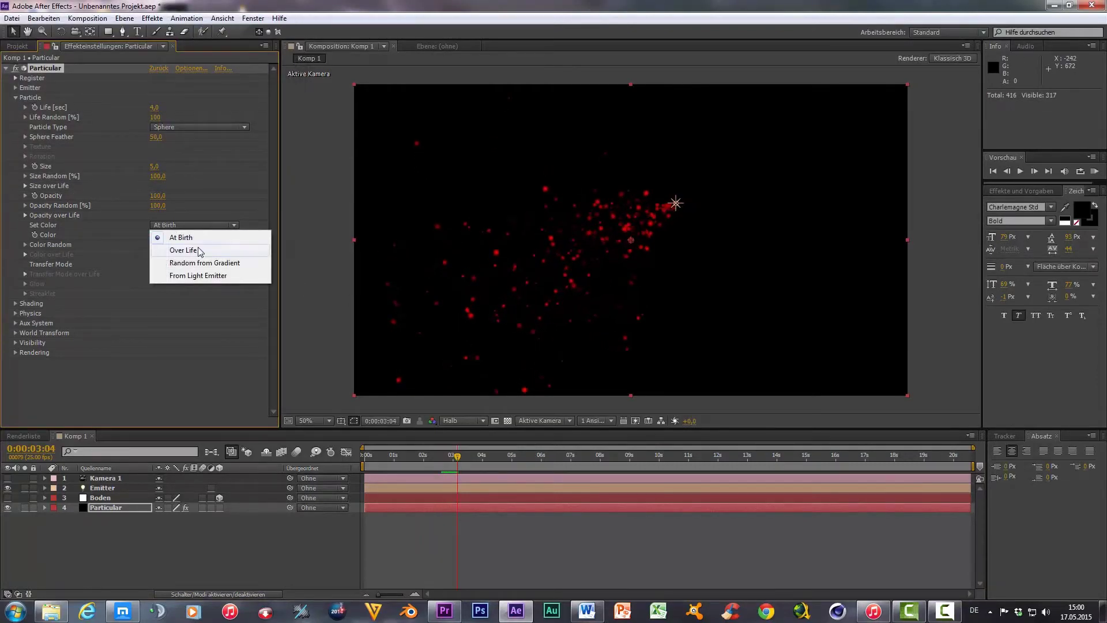
{"action": "left_click", "coordinate": [199, 251]}
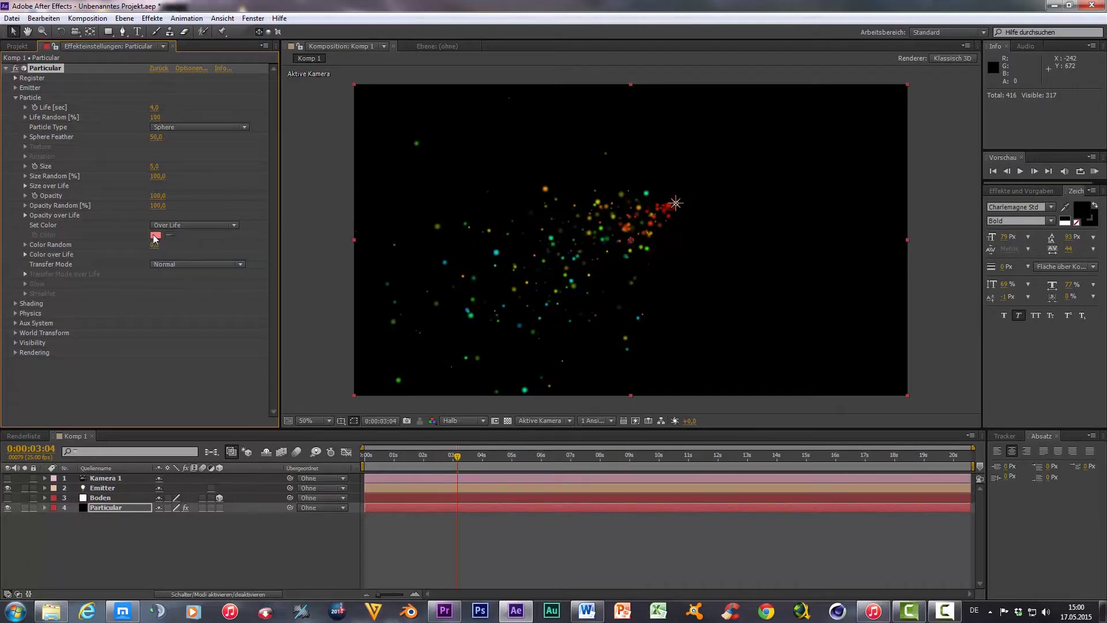
{"action": "key", "text": "space"}
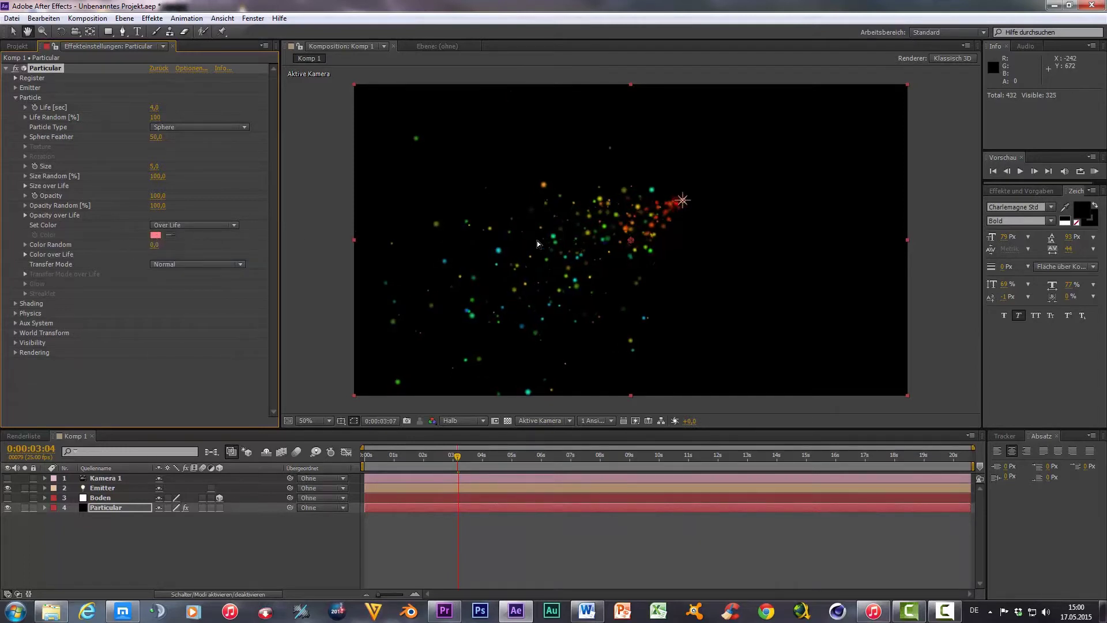
{"action": "key", "text": "space"}
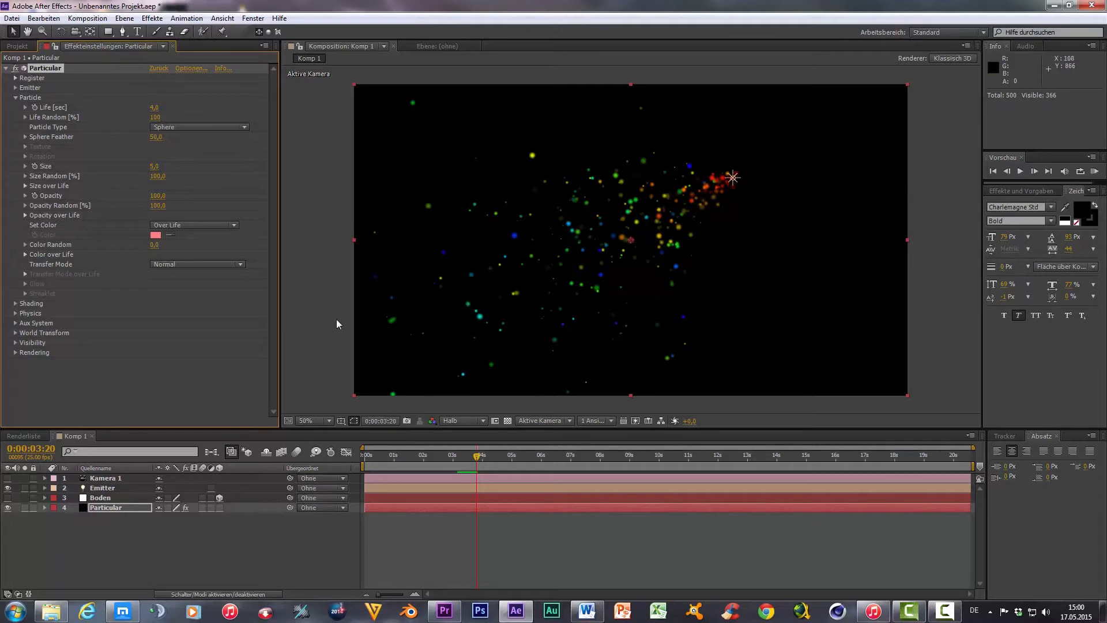
{"action": "left_click", "coordinate": [24, 255]}
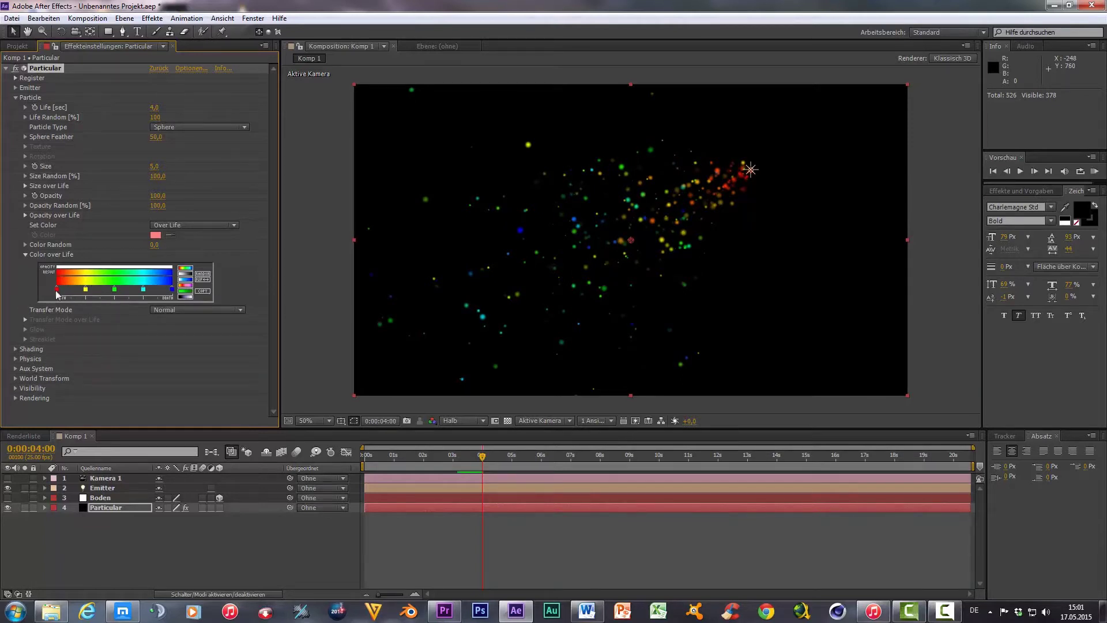
Apply the white-cyan-blue Color over Life preset and preview it from one second.
{"action": "left_click", "coordinate": [184, 280]}
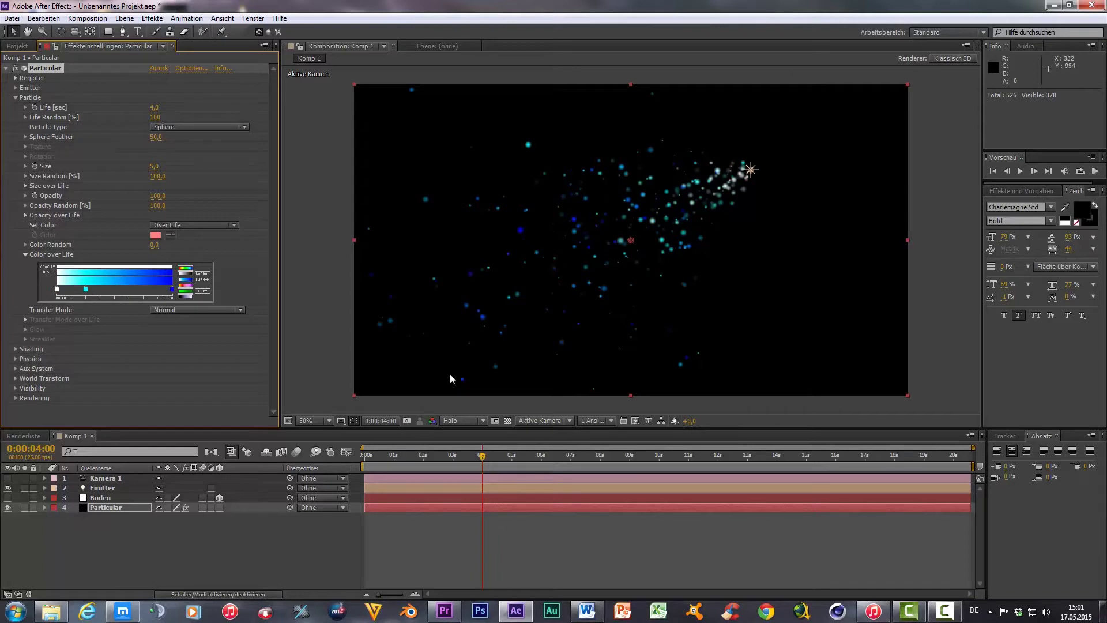
{"action": "left_click_drag", "start_coordinate": [483, 457], "coordinate": [393, 457]}
{"action": "key", "text": "space"}
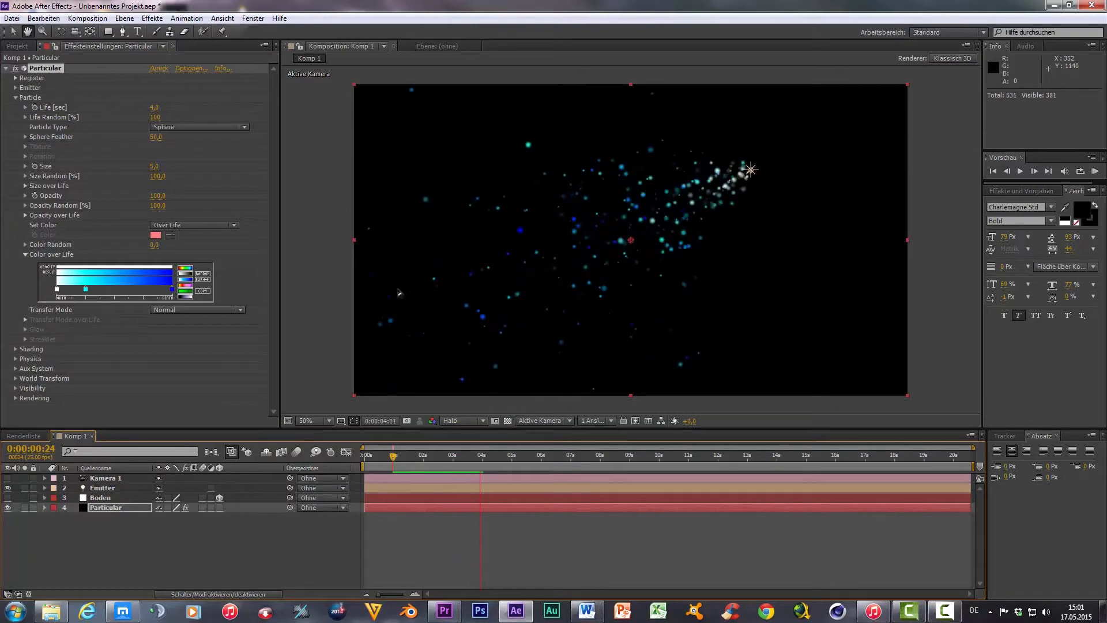
{"action": "key", "text": "space"}
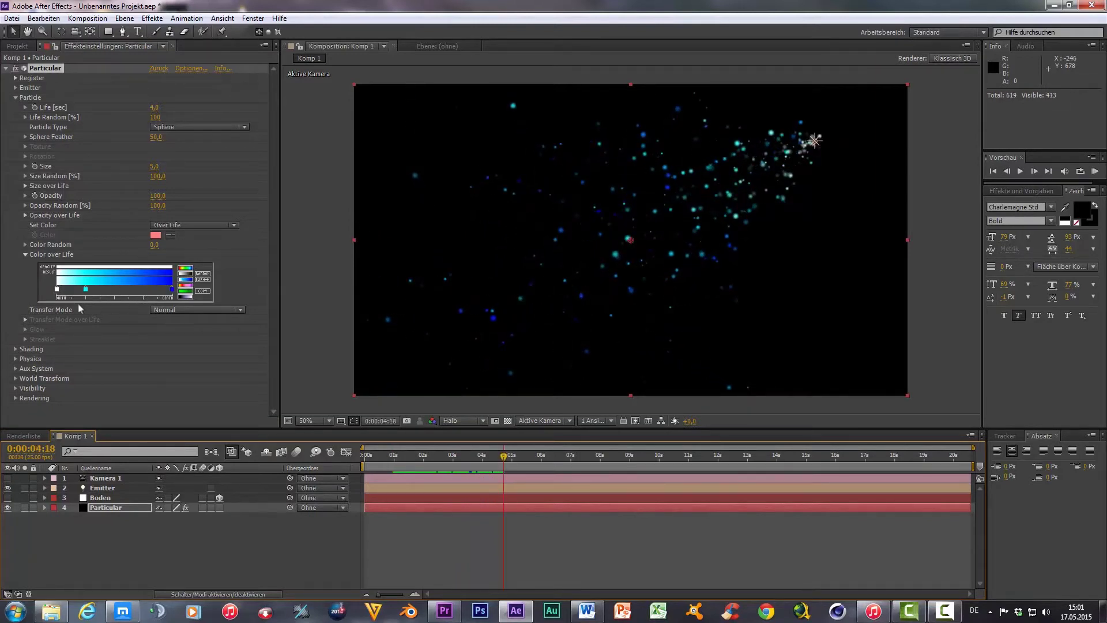
Recolour the gradient's right stop to red and its cyan stop to yellow, then preview.
{"action": "double_click", "coordinate": [171, 290]}
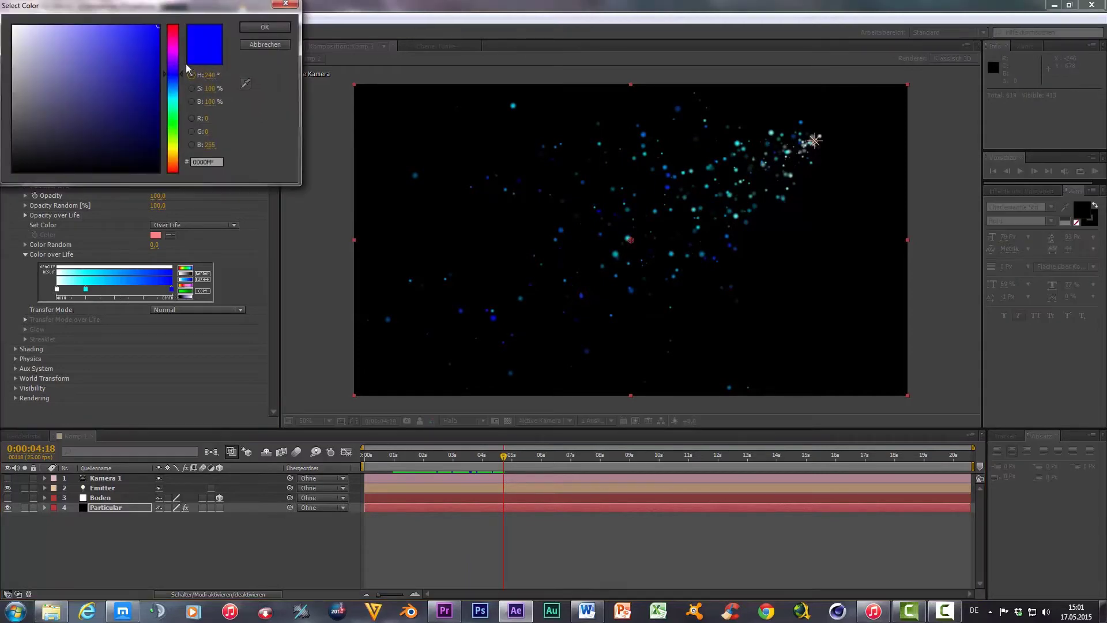
{"action": "left_click_drag", "start_coordinate": [173, 43], "coordinate": [175, 4]}
{"action": "left_click", "coordinate": [262, 27]}
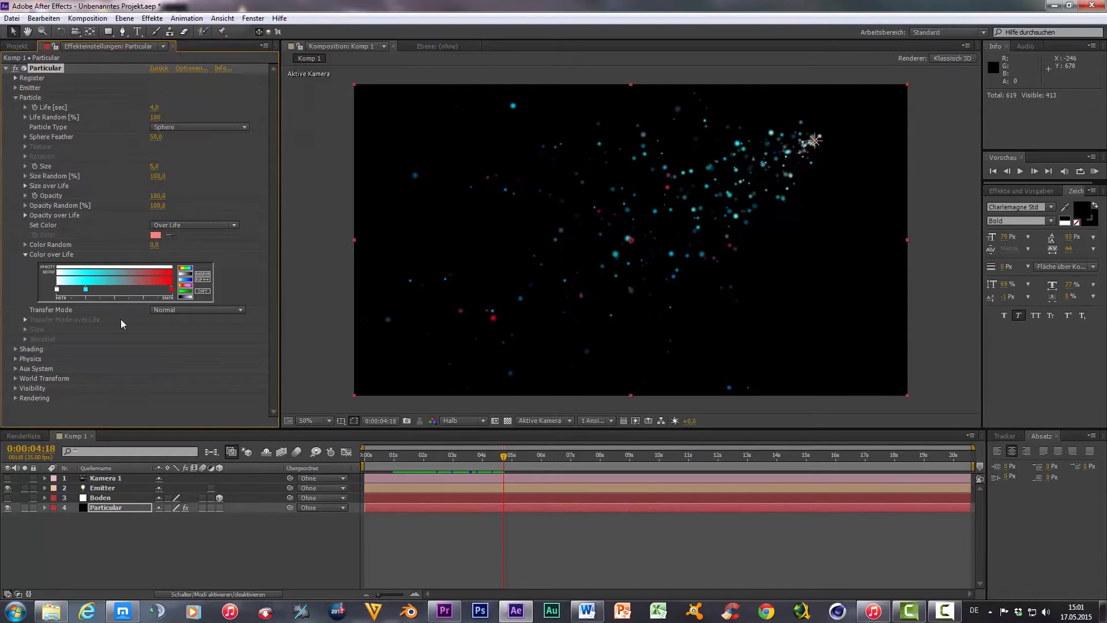
{"action": "double_click", "coordinate": [86, 289]}
{"action": "left_click_drag", "start_coordinate": [173, 111], "coordinate": [178, 154]}
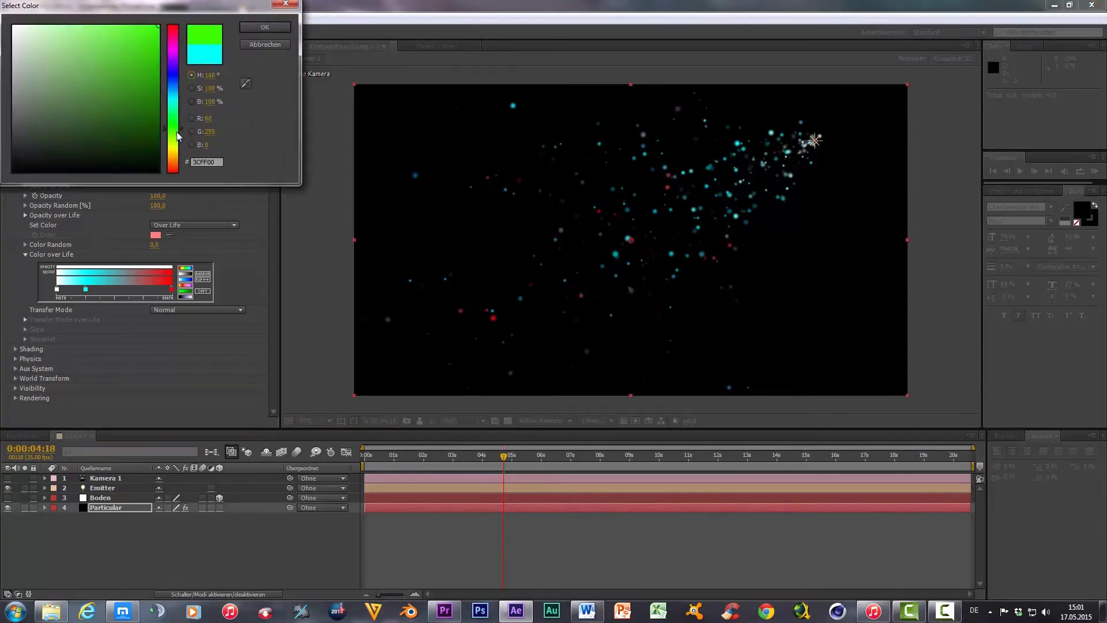
{"action": "left_click", "coordinate": [265, 28]}
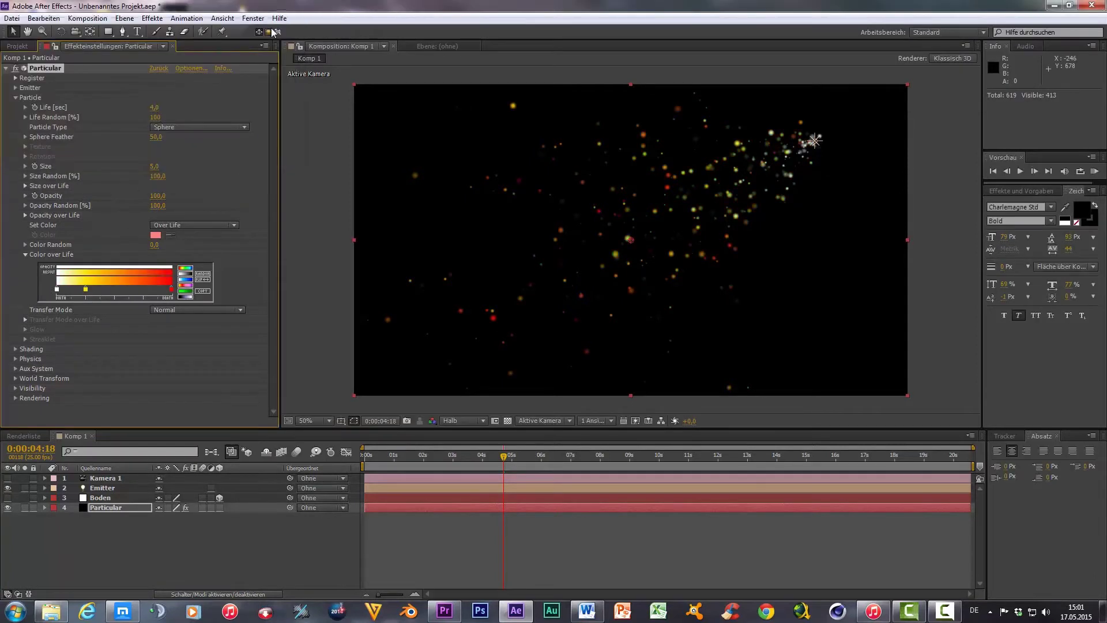
{"action": "key", "text": "v"}
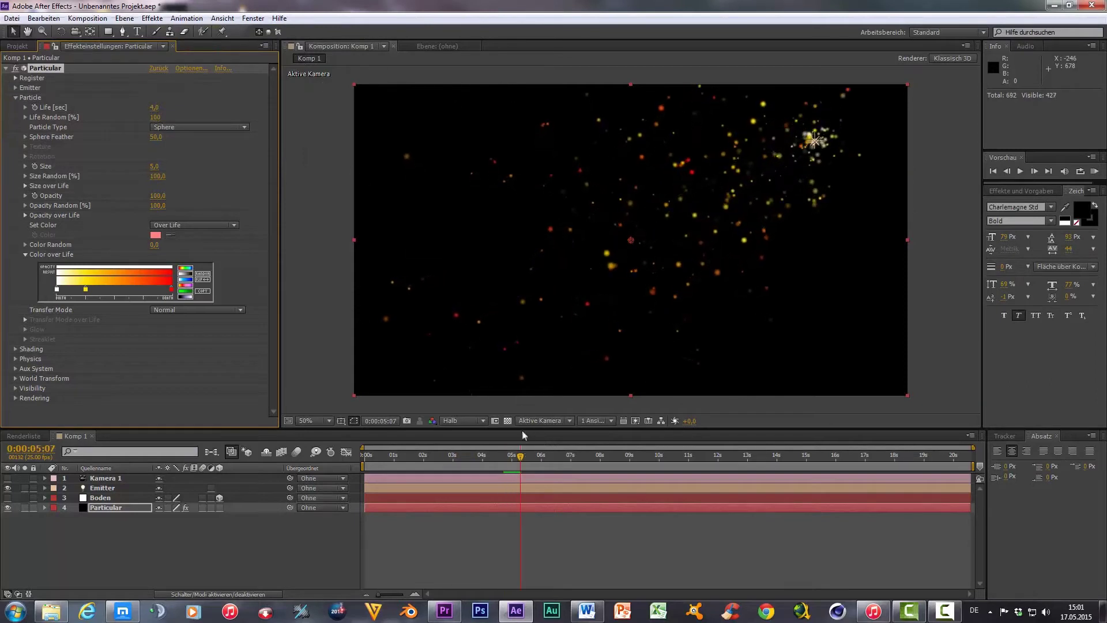
{"action": "left_click", "coordinate": [510, 459]}
{"action": "left_click_drag", "start_coordinate": [501, 464], "coordinate": [463, 465]}
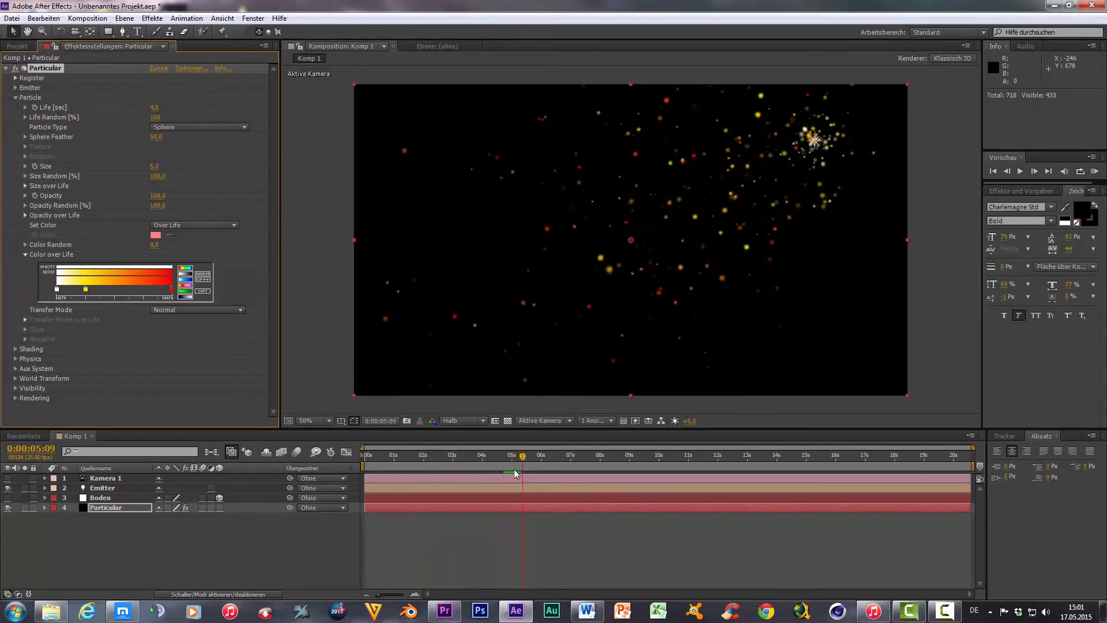
Leave Color Random at 0 and make particles take their colour from the light emitter.
{"action": "left_click", "coordinate": [26, 255]}
{"action": "left_click_drag", "start_coordinate": [155, 244], "coordinate": [247, 249]}
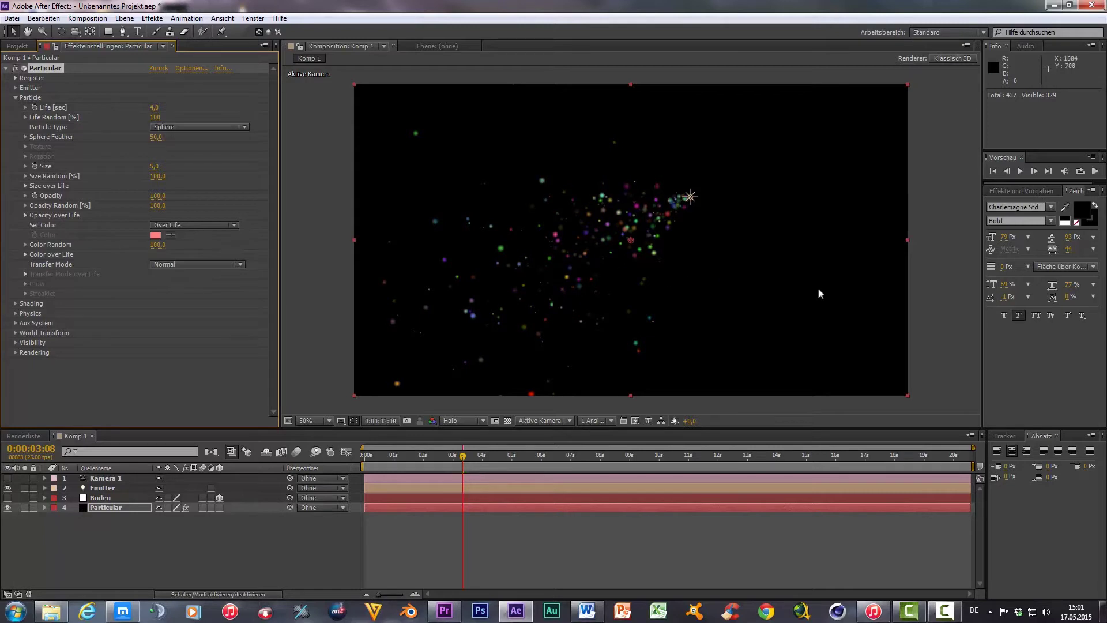
{"action": "left_click_drag", "start_coordinate": [161, 248], "coordinate": [107, 249]}
{"action": "left_click", "coordinate": [189, 226]}
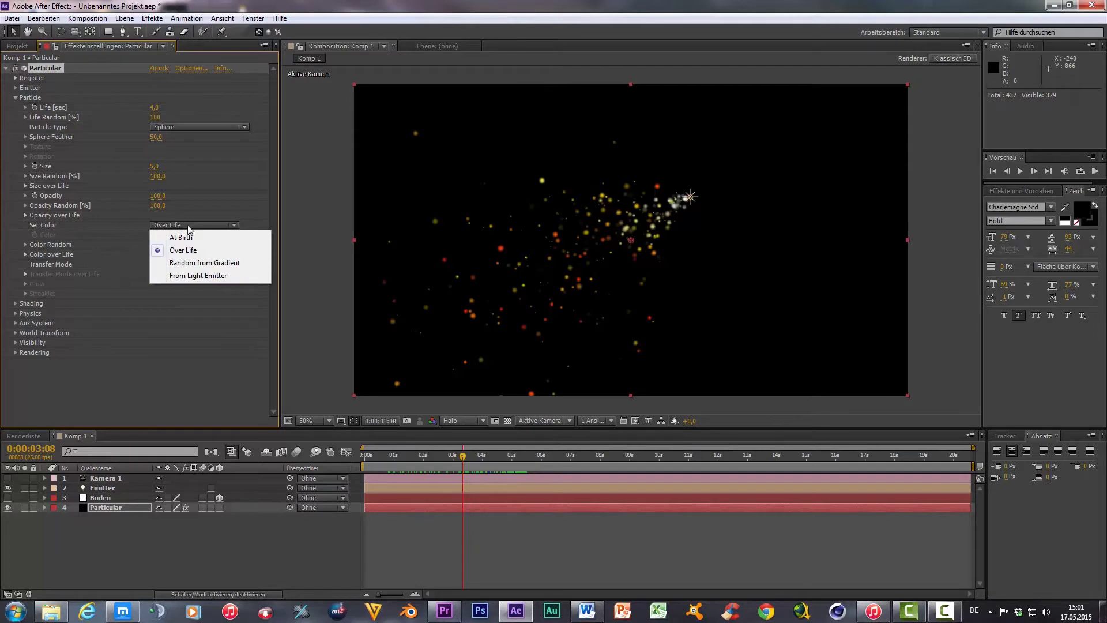
{"action": "left_click", "coordinate": [188, 277]}
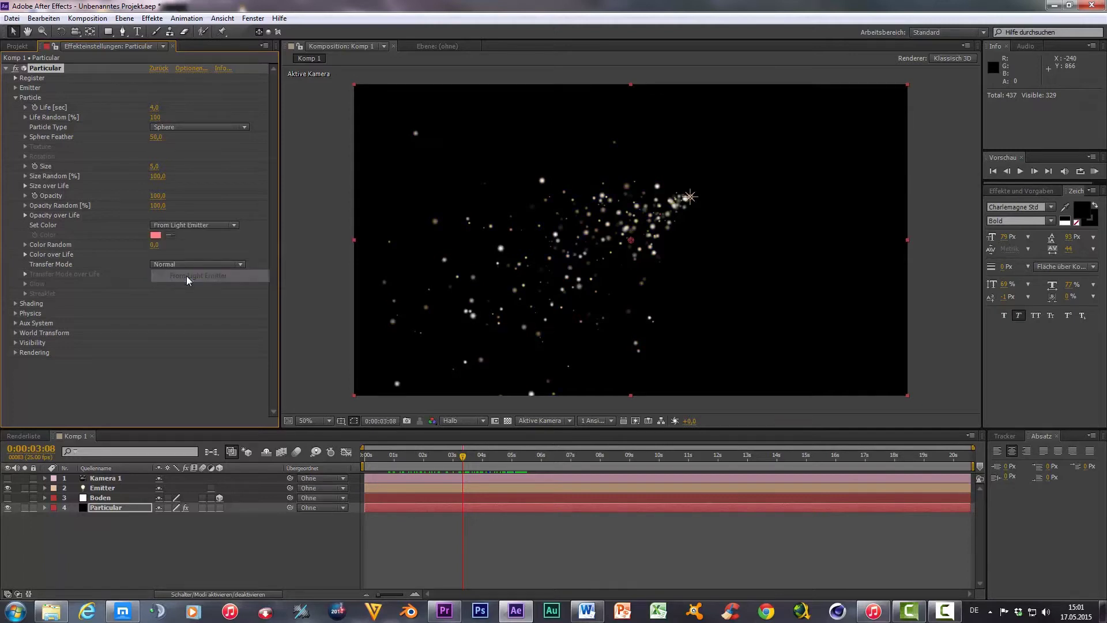
Try a red colour on the Emitter light, then undo it back to white.
{"action": "left_click", "coordinate": [45, 488]}
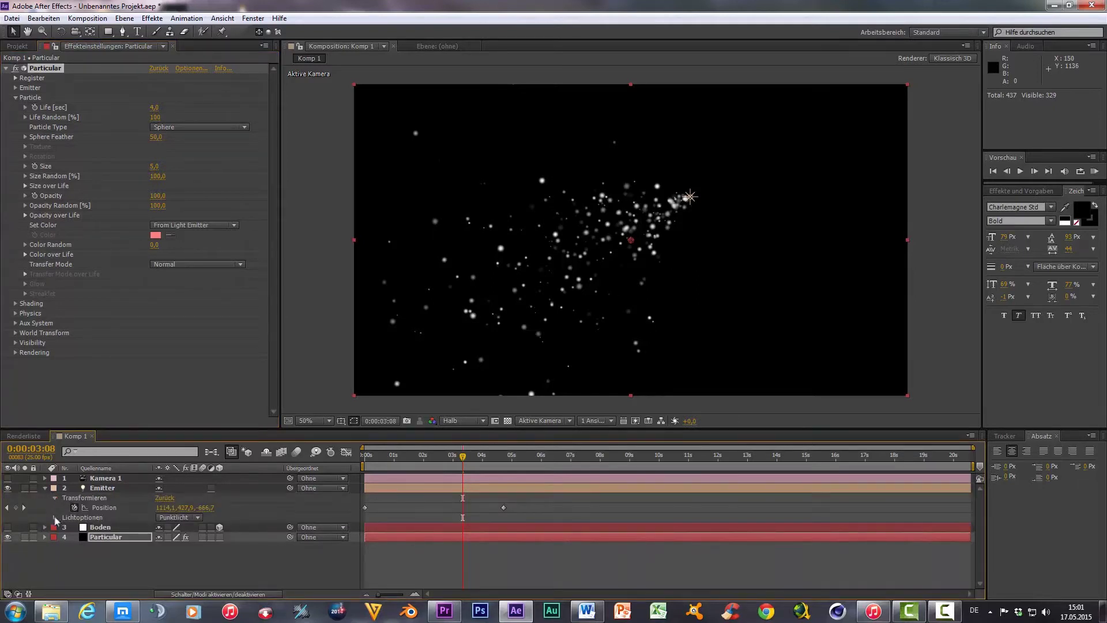
{"action": "left_click", "coordinate": [55, 517]}
{"action": "left_click", "coordinate": [162, 537]}
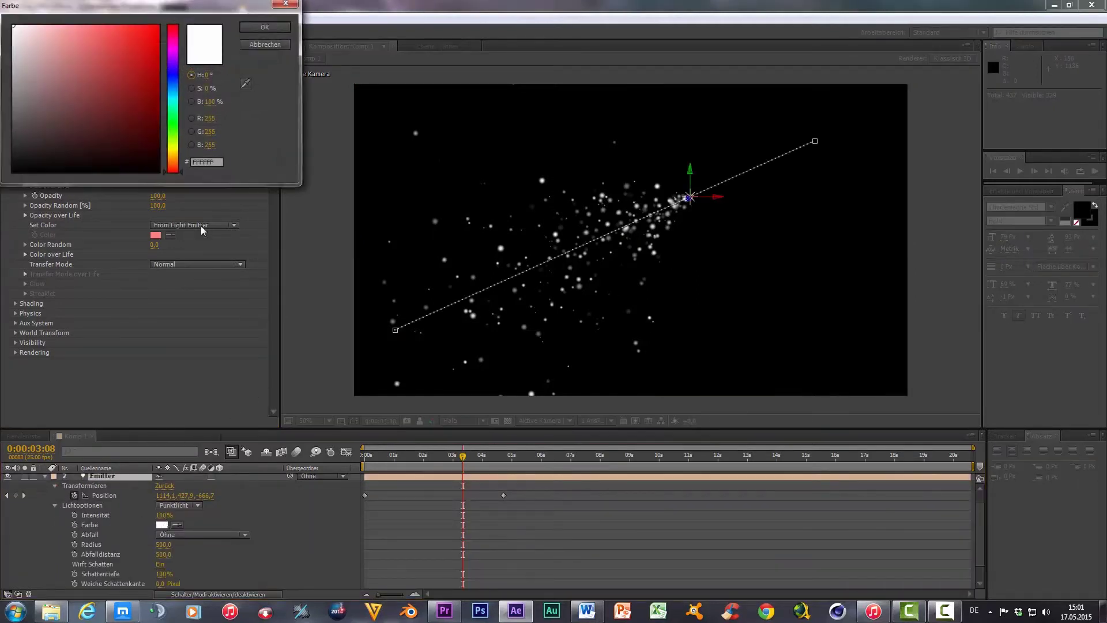
{"action": "left_click_drag", "start_coordinate": [116, 68], "coordinate": [157, 27]}
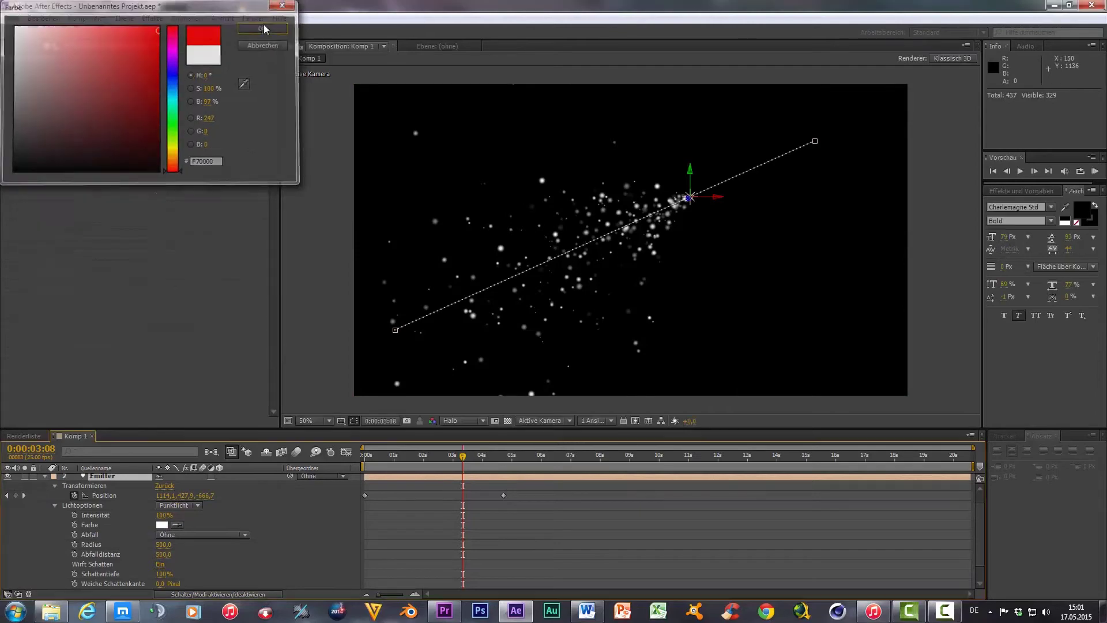
{"action": "left_click", "coordinate": [265, 27]}
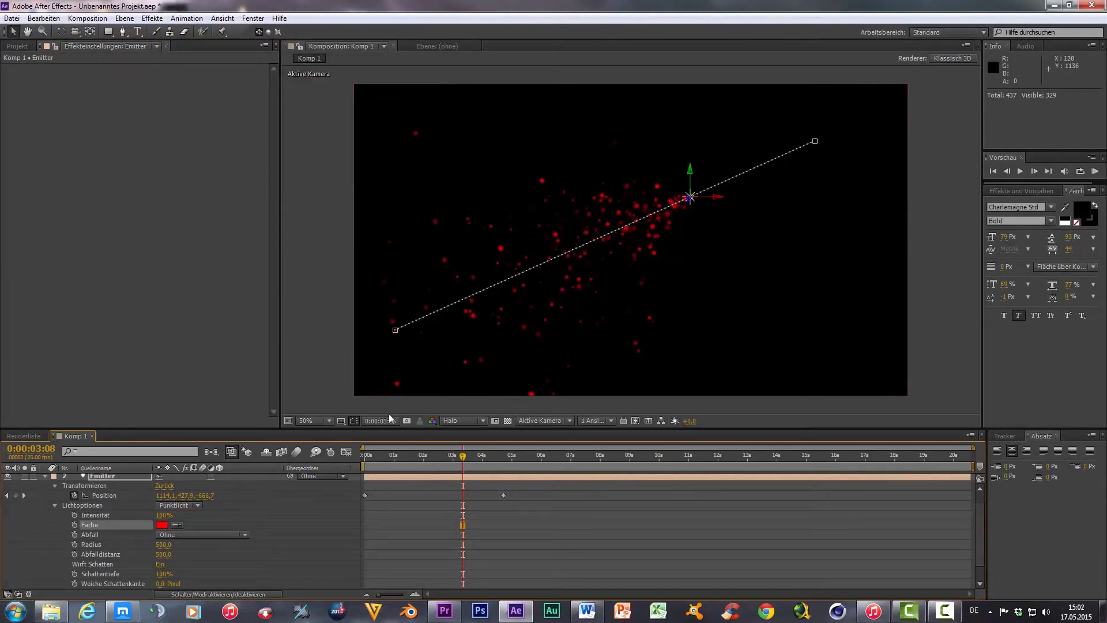
{"action": "key", "text": "ctrl+z"}
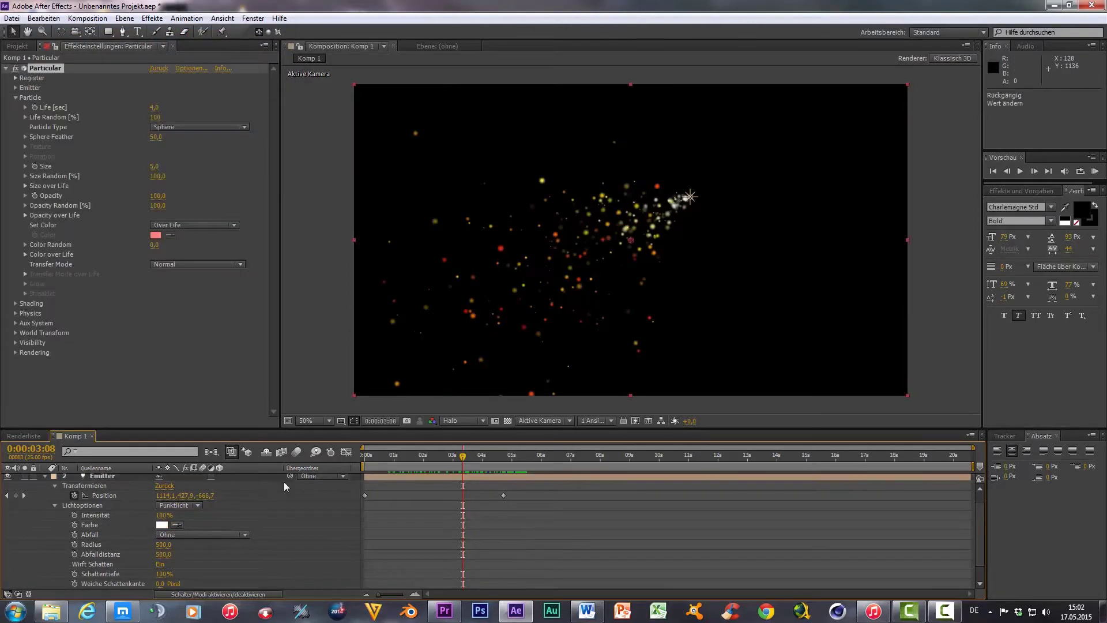
{"action": "left_click", "coordinate": [45, 477]}
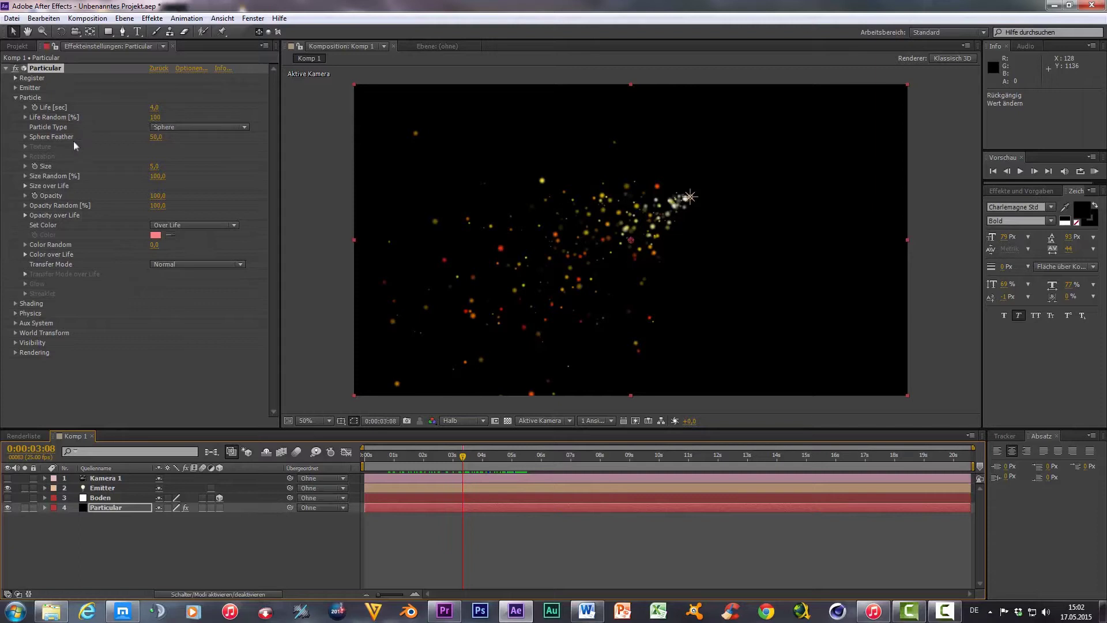
Set Particular's Shading to On in the Shading group.
{"action": "left_click", "coordinate": [15, 98]}
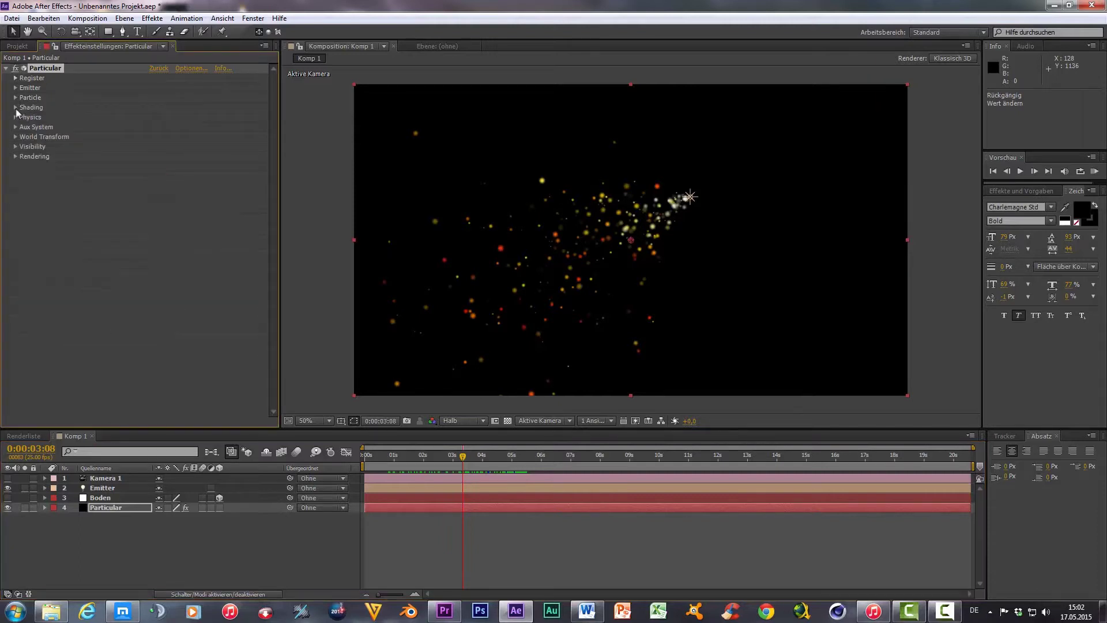
{"action": "left_click", "coordinate": [15, 108]}
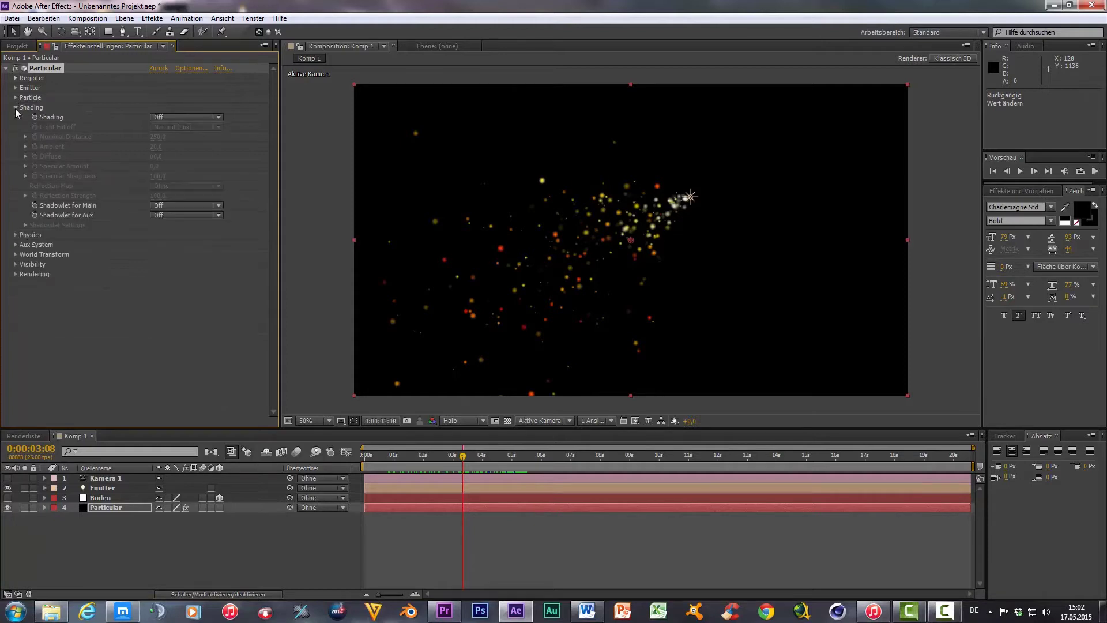
{"action": "left_click", "coordinate": [165, 119]}
{"action": "left_click", "coordinate": [173, 142]}
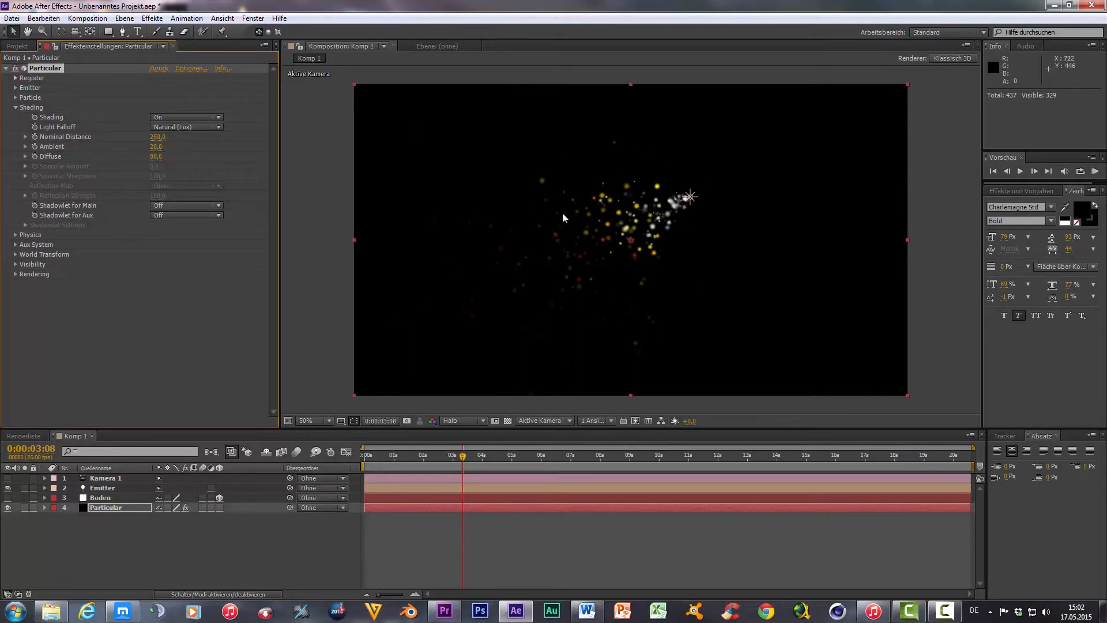
{"action": "right_click", "coordinate": [144, 555]}
{"action": "mouse_move", "coordinate": [346, 435]}
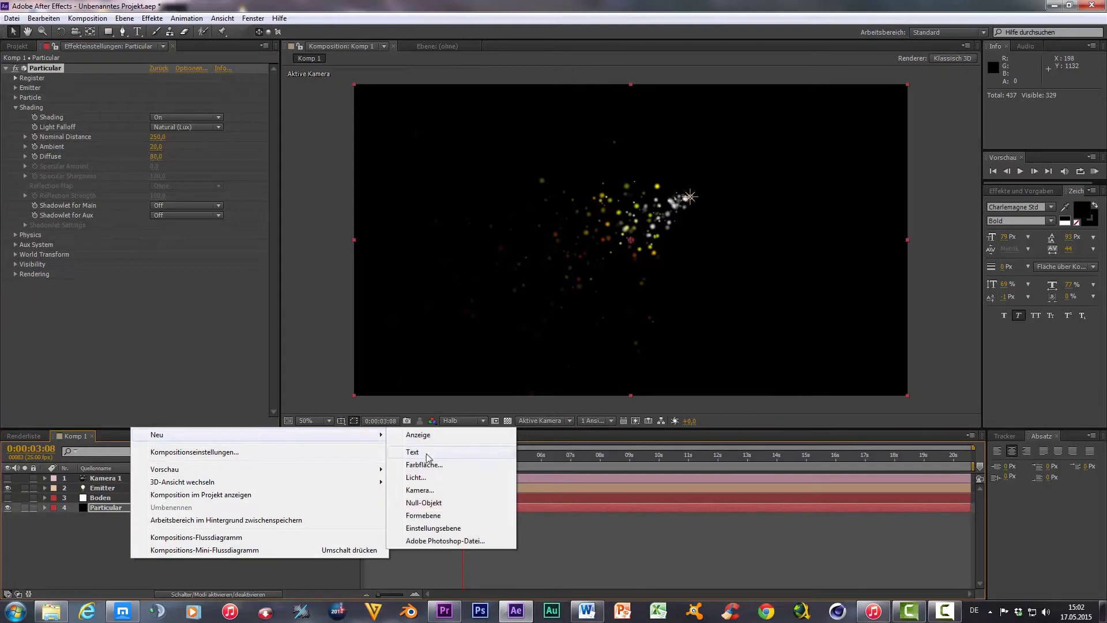
{"action": "left_click", "coordinate": [416, 478]}
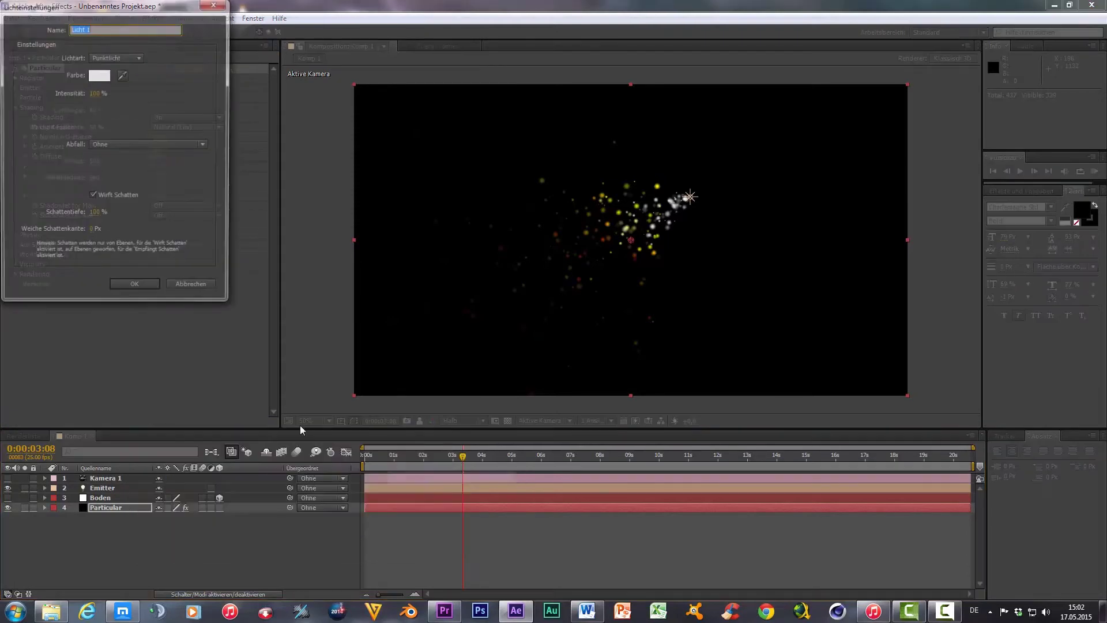
{"action": "left_click", "coordinate": [137, 291]}
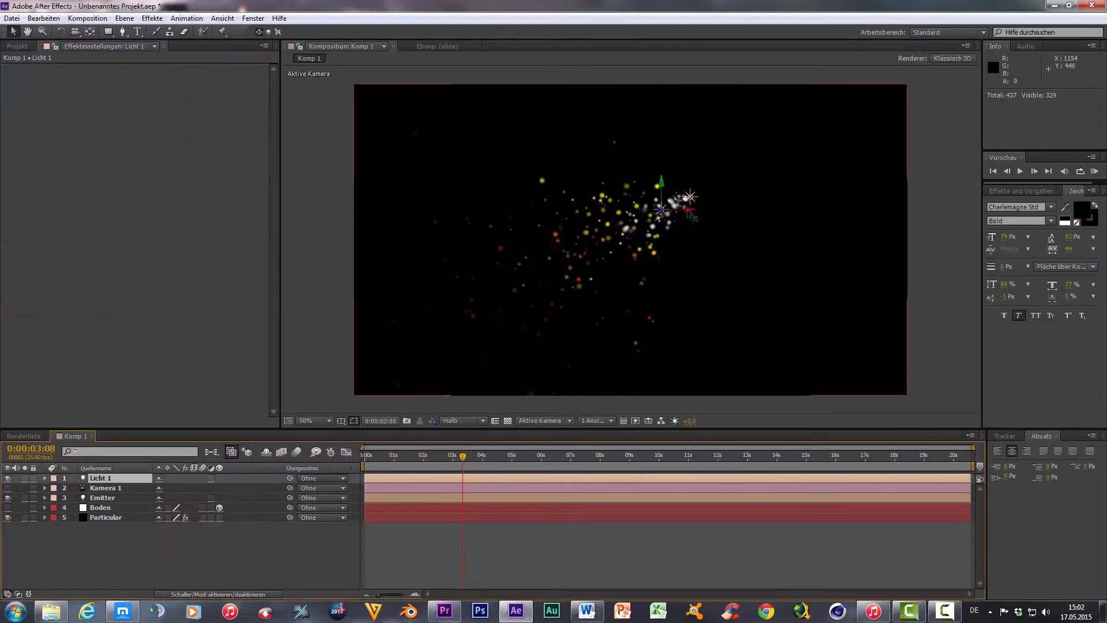
{"action": "mouse_move", "coordinate": [688, 212]}
{"action": "left_mouse_down"}
{"action": "mouse_move", "coordinate": [464, 211]}
{"action": "mouse_move", "coordinate": [447, 300]}
{"action": "left_mouse_up"}
{"action": "mouse_move", "coordinate": [444, 368]}
{"action": "left_mouse_down"}
{"action": "mouse_move", "coordinate": [453, 225]}
{"action": "mouse_move", "coordinate": [510, 209]}
{"action": "left_mouse_up"}
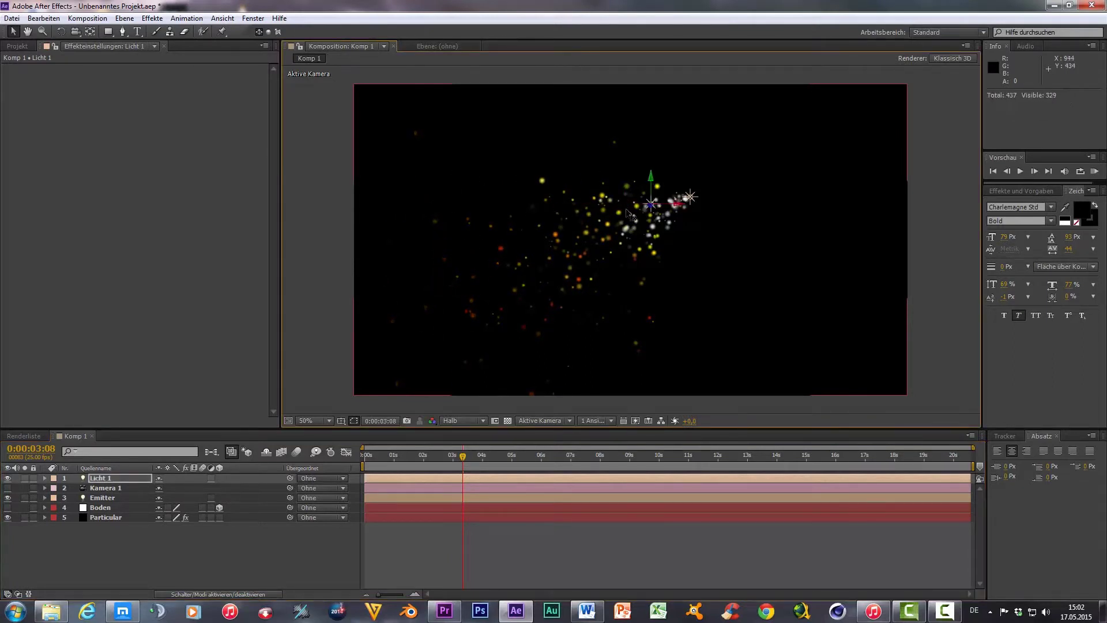
{"action": "key", "text": "ctrl+z"}
{"action": "left_click", "coordinate": [100, 480]}
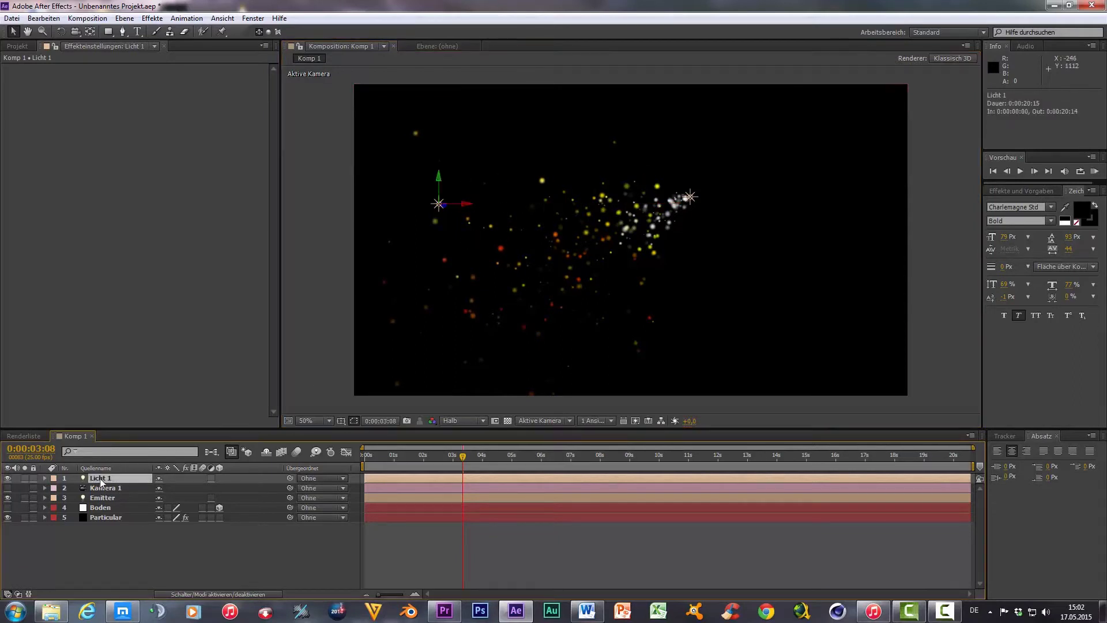
{"action": "key", "text": "Delete"}
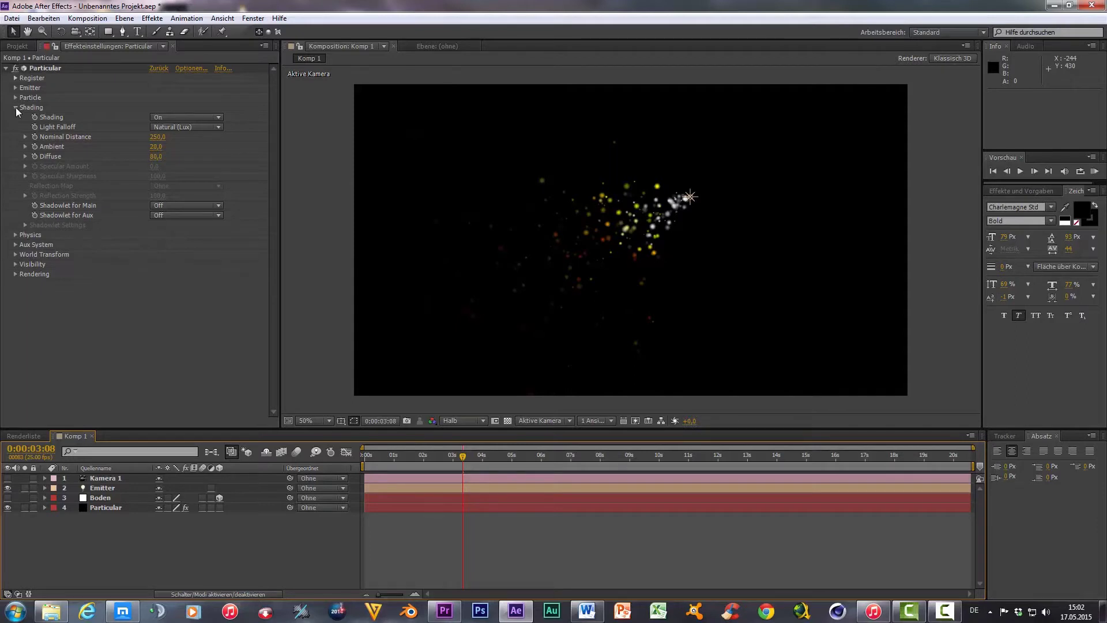
Keep the Air physics model, set Gravity to 100, and preview the particles falling.
{"action": "left_click", "coordinate": [16, 107]}
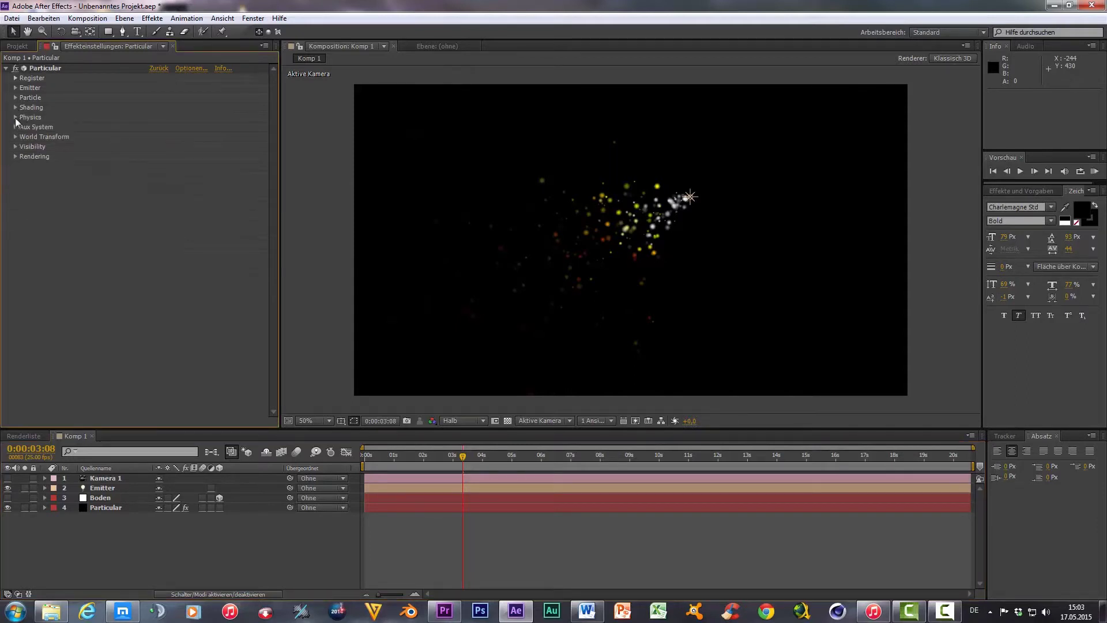
{"action": "left_click", "coordinate": [16, 118]}
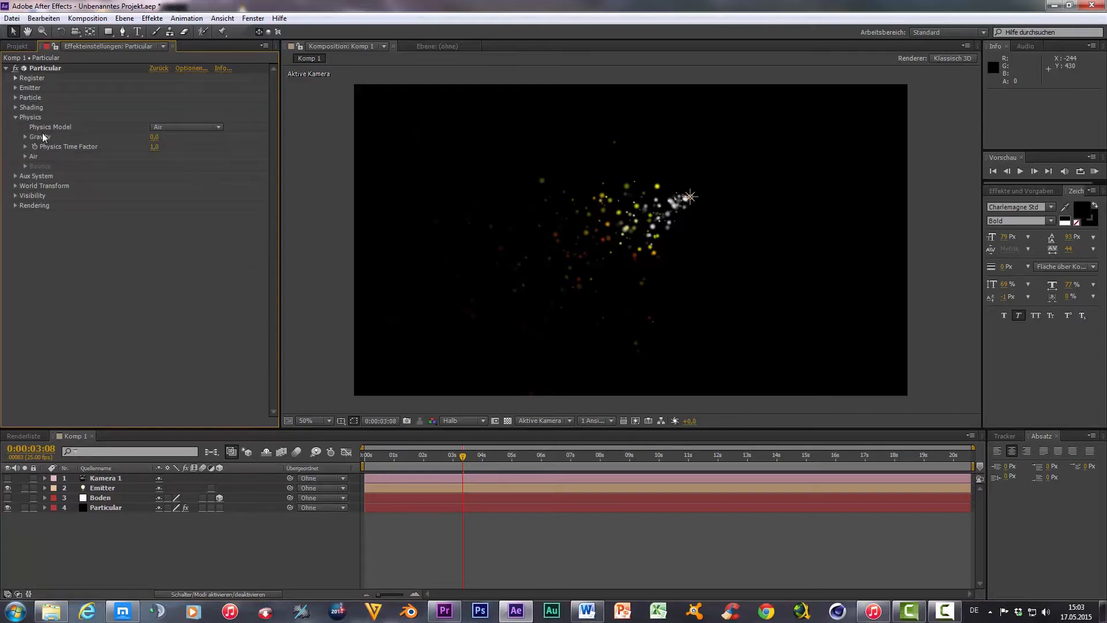
{"action": "left_click", "coordinate": [194, 128]}
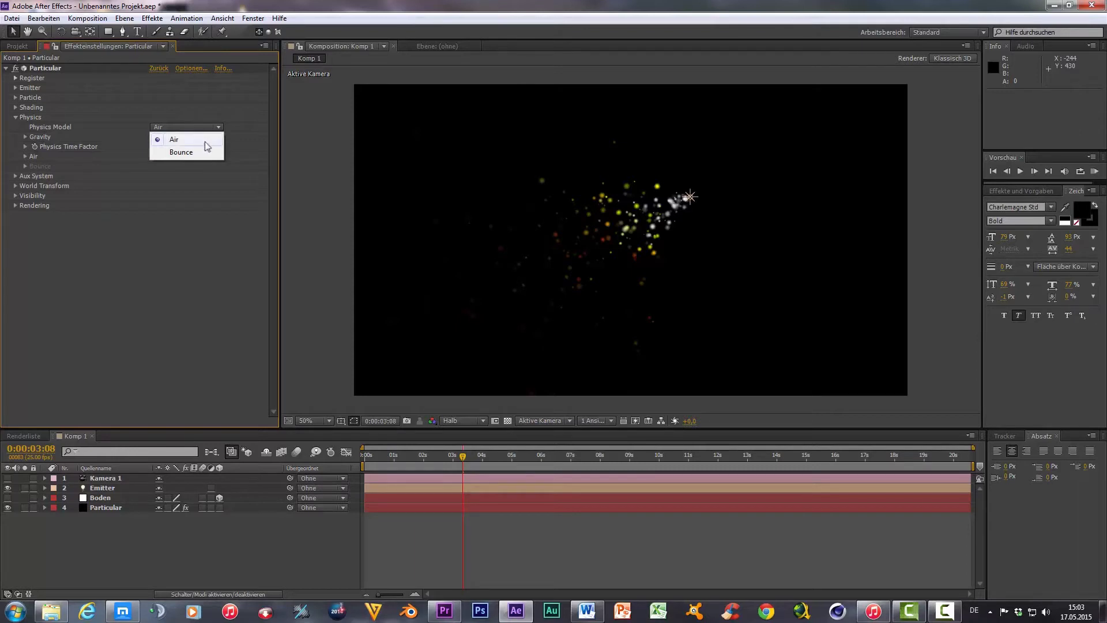
{"action": "left_click", "coordinate": [153, 268]}
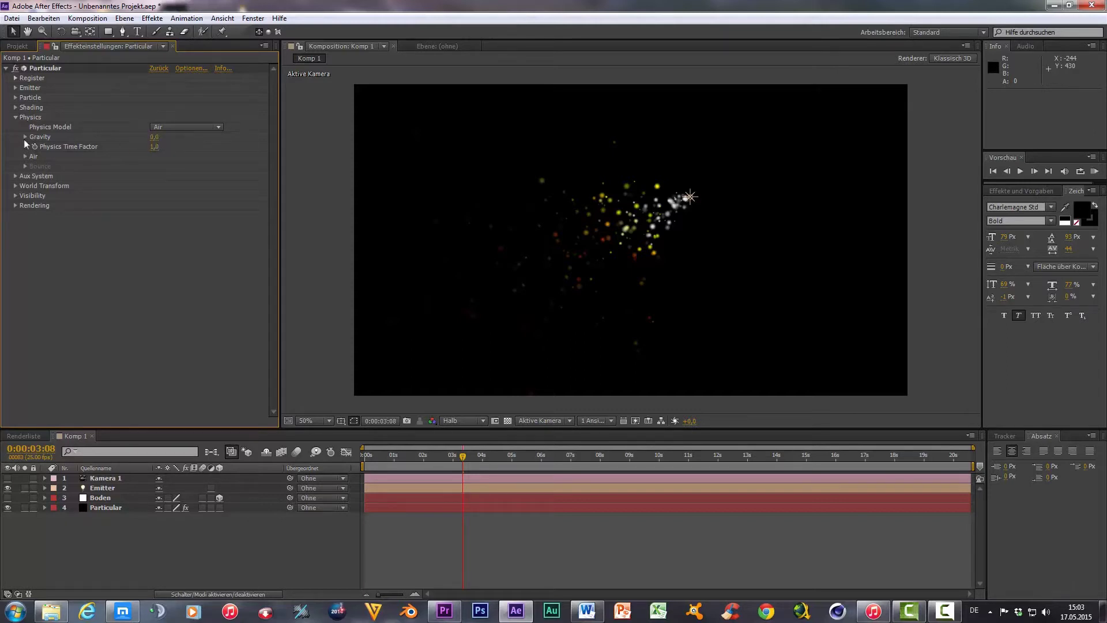
{"action": "left_click", "coordinate": [154, 137]}
{"action": "type", "text": "100"}
{"action": "key", "text": "Return"}
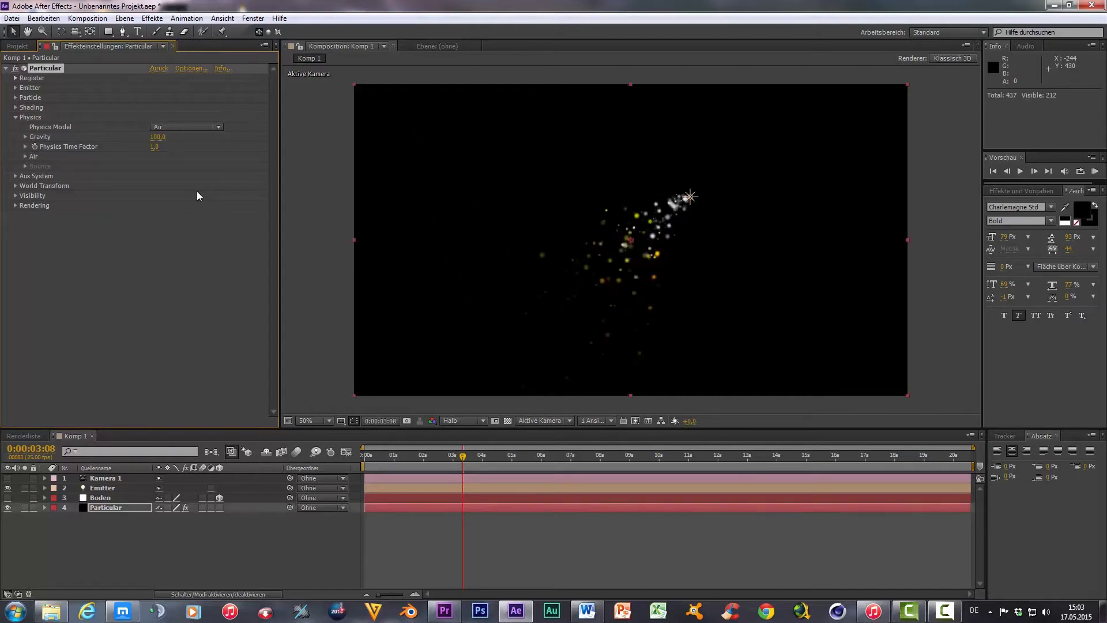
{"action": "key", "text": "space"}
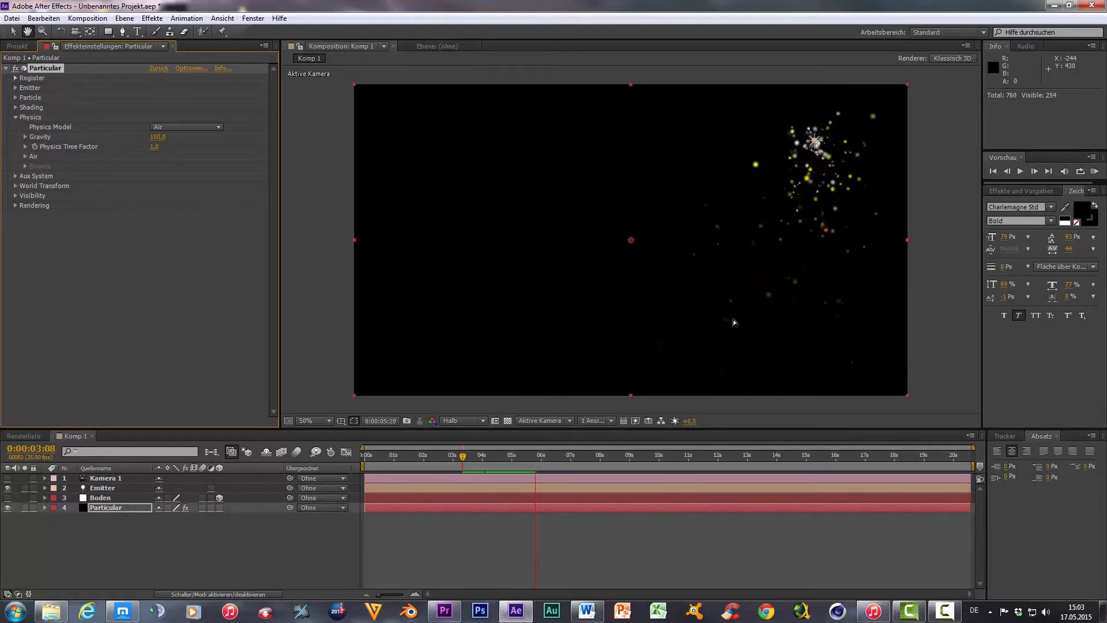
{"action": "left_click_drag", "start_coordinate": [568, 457], "coordinate": [456, 456]}
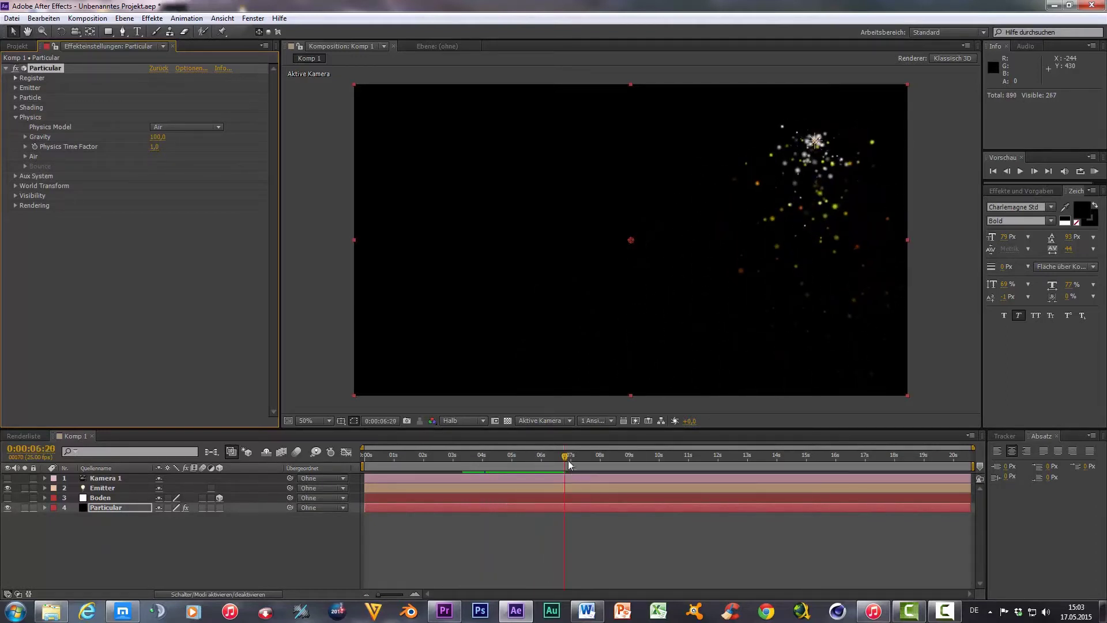
{"action": "left_click", "coordinate": [414, 465]}
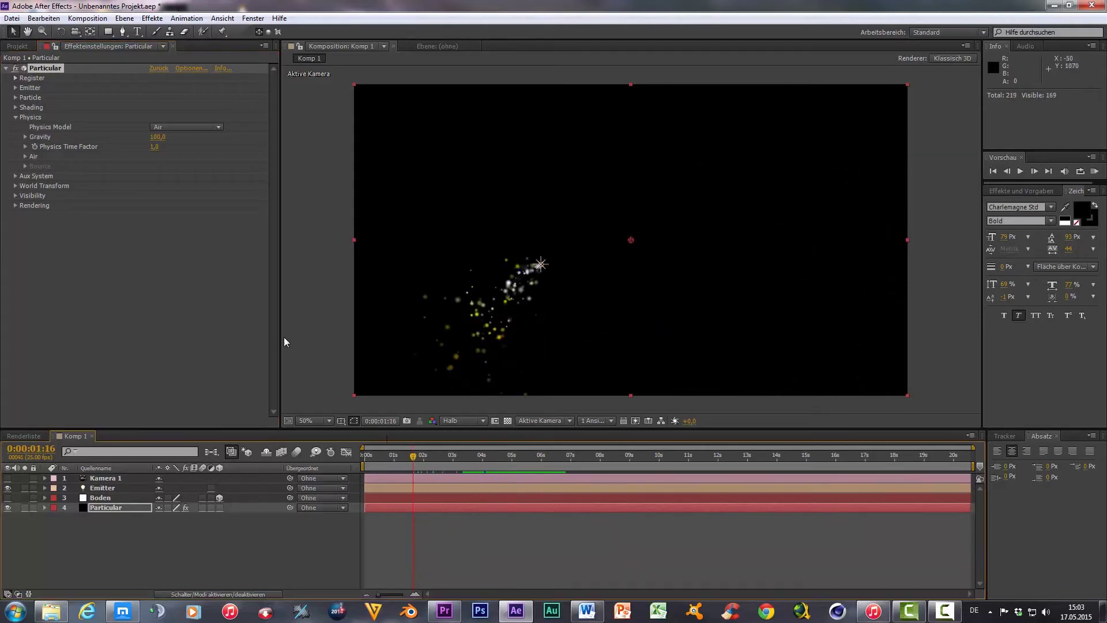
Adjust Air spin, settling on Spin Amplitude 10 and Spin Frequency 5.2, previewing between changes.
{"action": "left_click", "coordinate": [25, 156]}
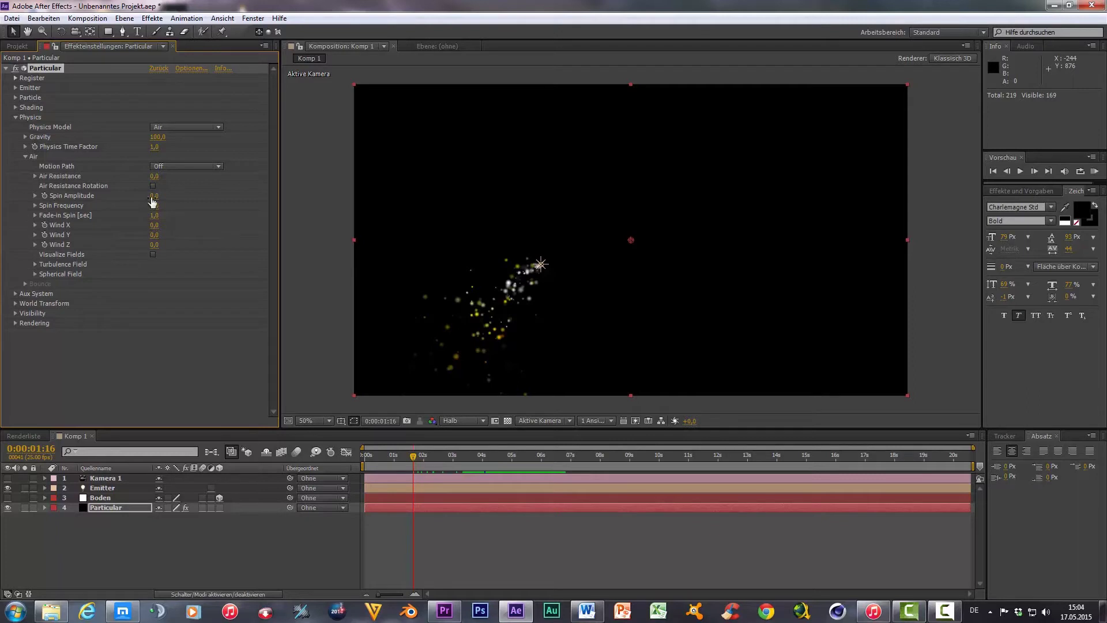
{"action": "left_click_drag", "start_coordinate": [154, 196], "coordinate": [443, 202]}
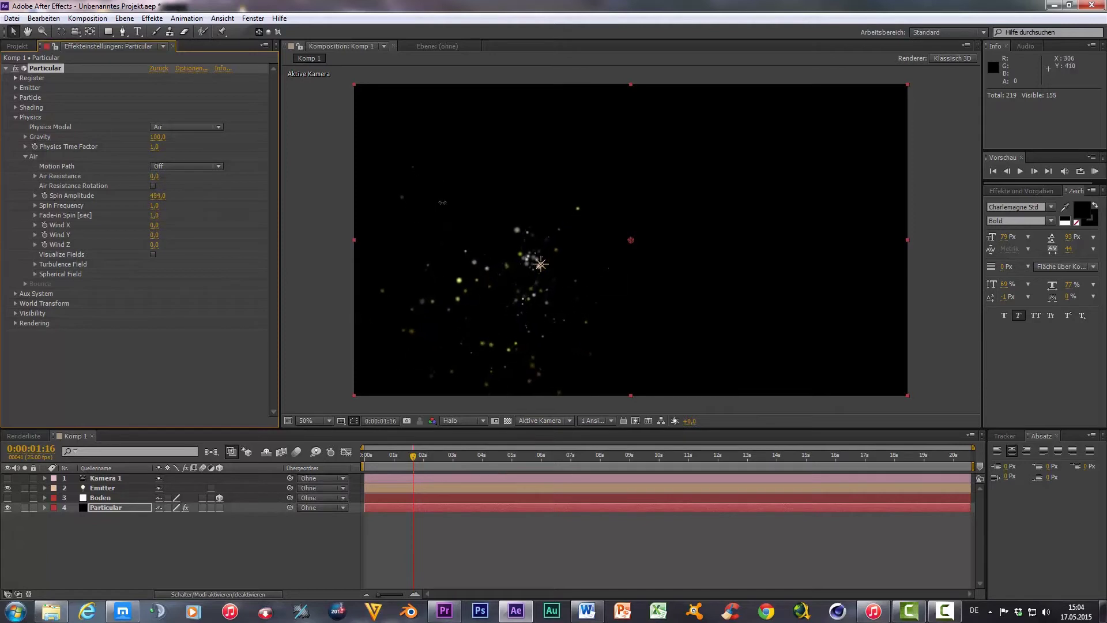
{"action": "key", "text": "space"}
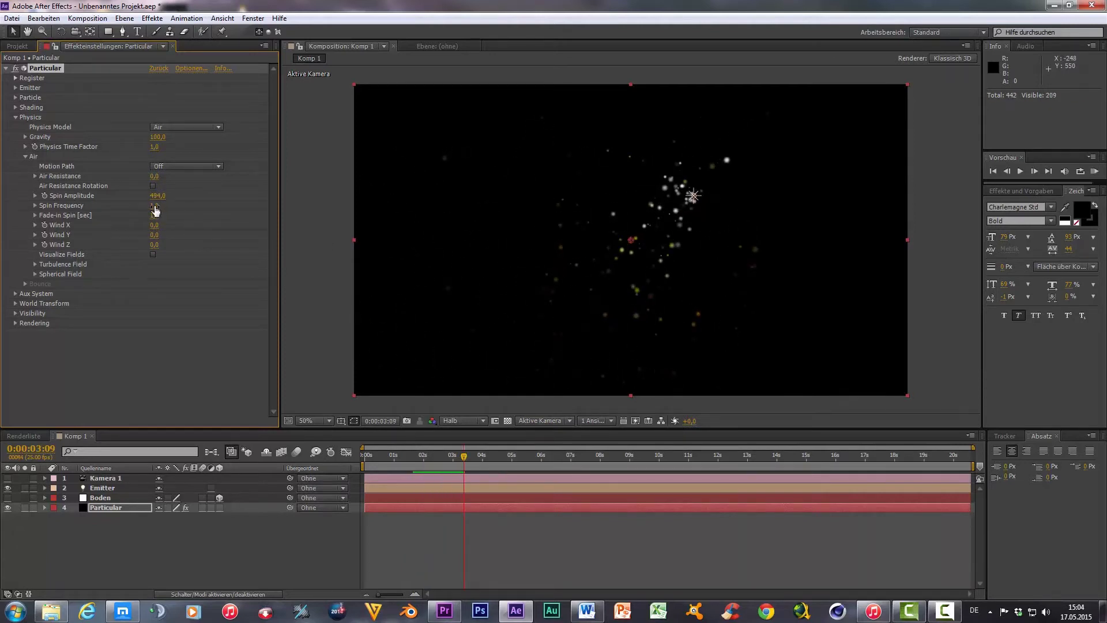
{"action": "left_click_drag", "start_coordinate": [155, 211], "coordinate": [221, 216]}
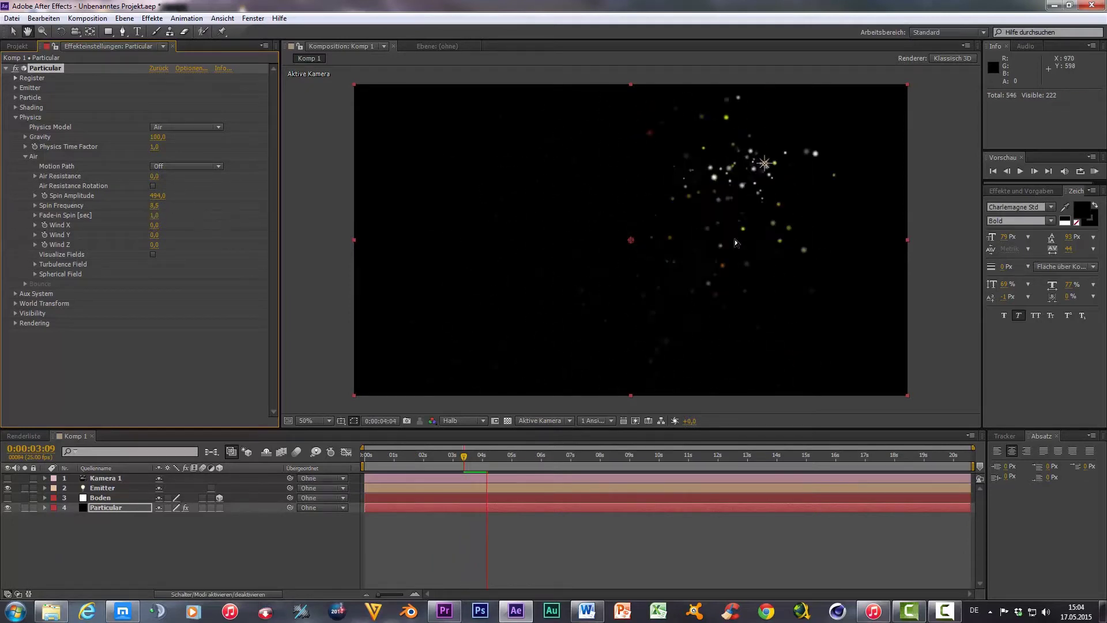
{"action": "key", "text": "v"}
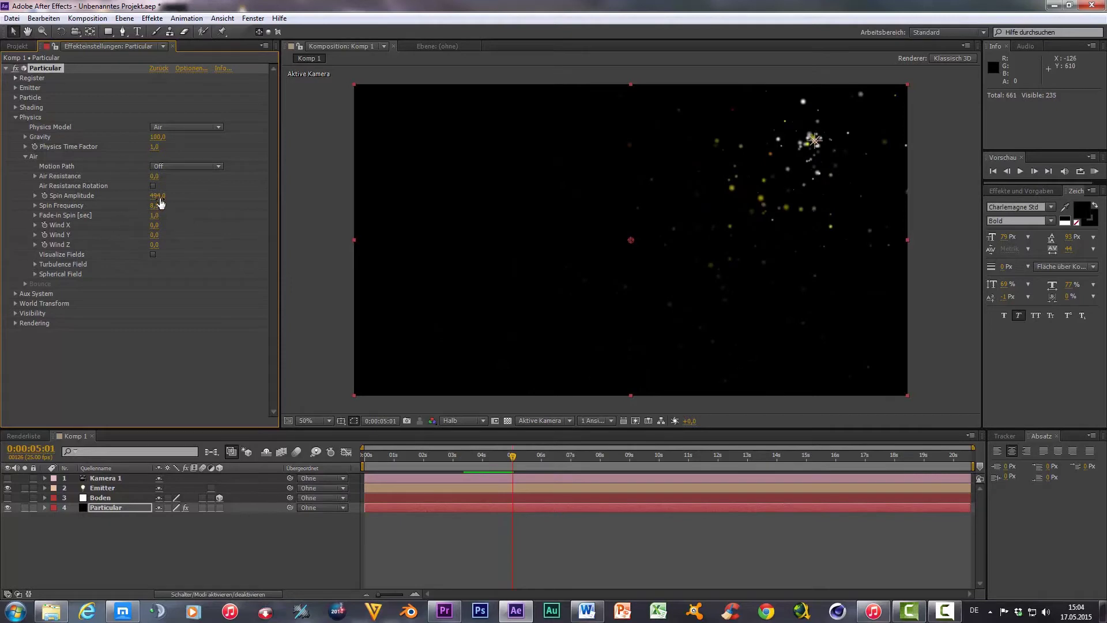
{"action": "left_click_drag", "start_coordinate": [161, 202], "coordinate": [47, 234]}
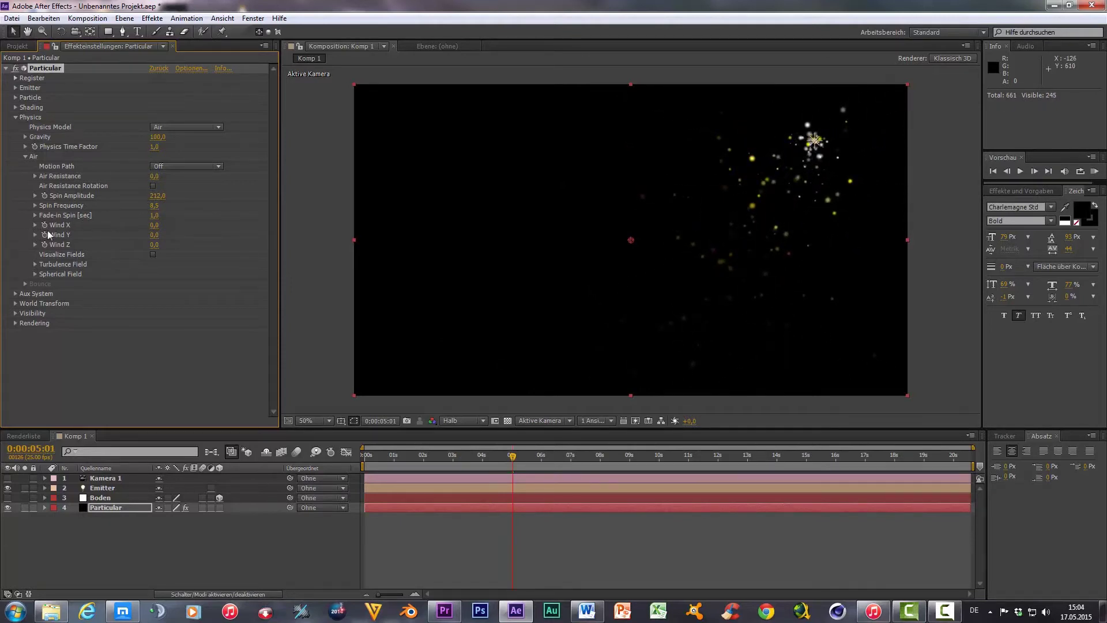
{"action": "key", "text": "space"}
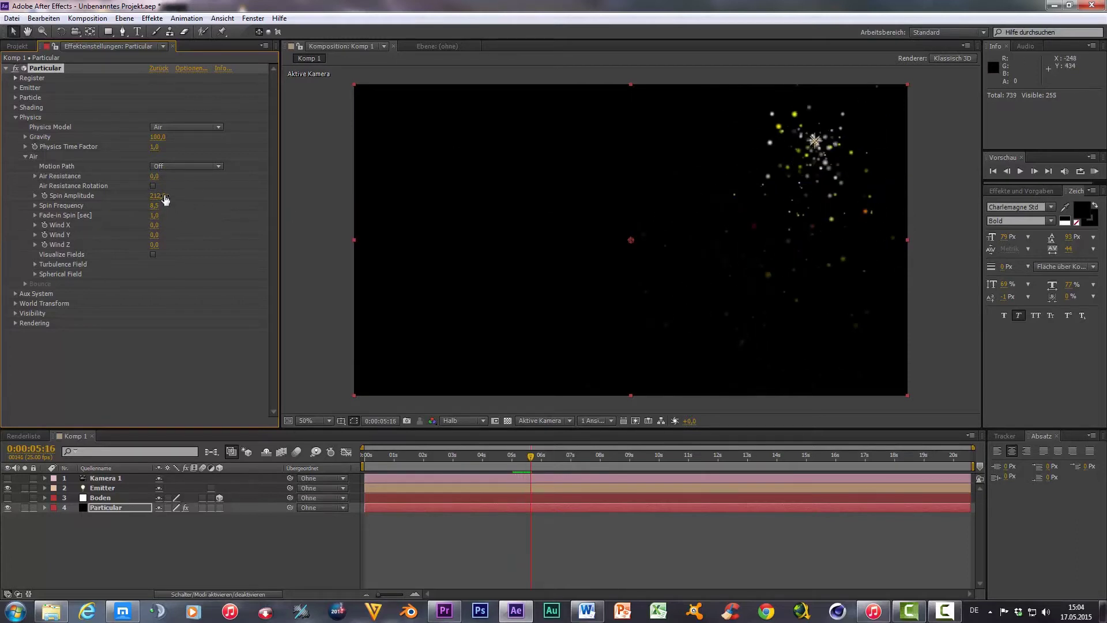
{"action": "mouse_move", "coordinate": [166, 198]}
{"action": "left_mouse_down"}
{"action": "mouse_move", "coordinate": [91, 215]}
{"action": "mouse_move", "coordinate": [132, 185]}
{"action": "mouse_move", "coordinate": [155, 203]}
{"action": "mouse_move", "coordinate": [142, 214]}
{"action": "left_mouse_up"}
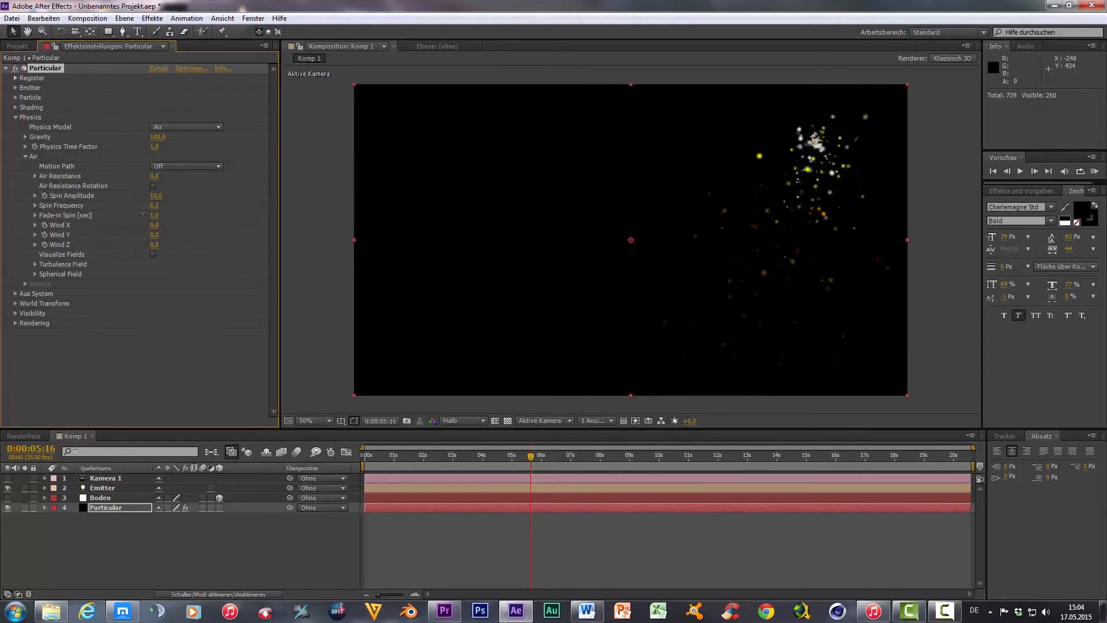
{"action": "key", "text": "space"}
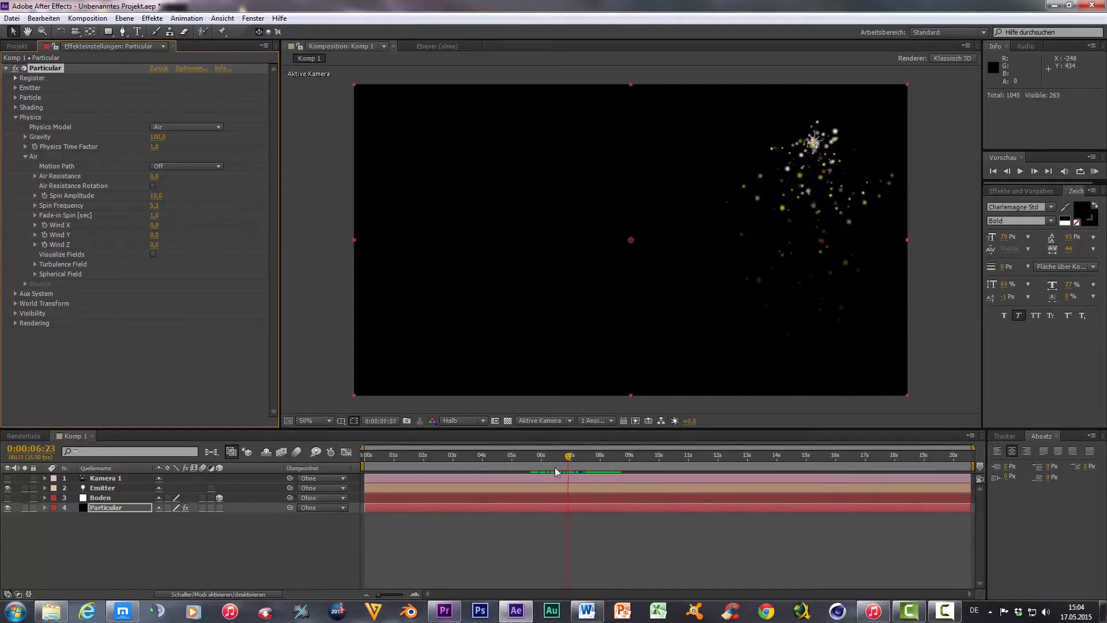
Try Wind values, undo them back to 0, and open the Turbulence Field settings.
{"action": "left_click", "coordinate": [453, 455]}
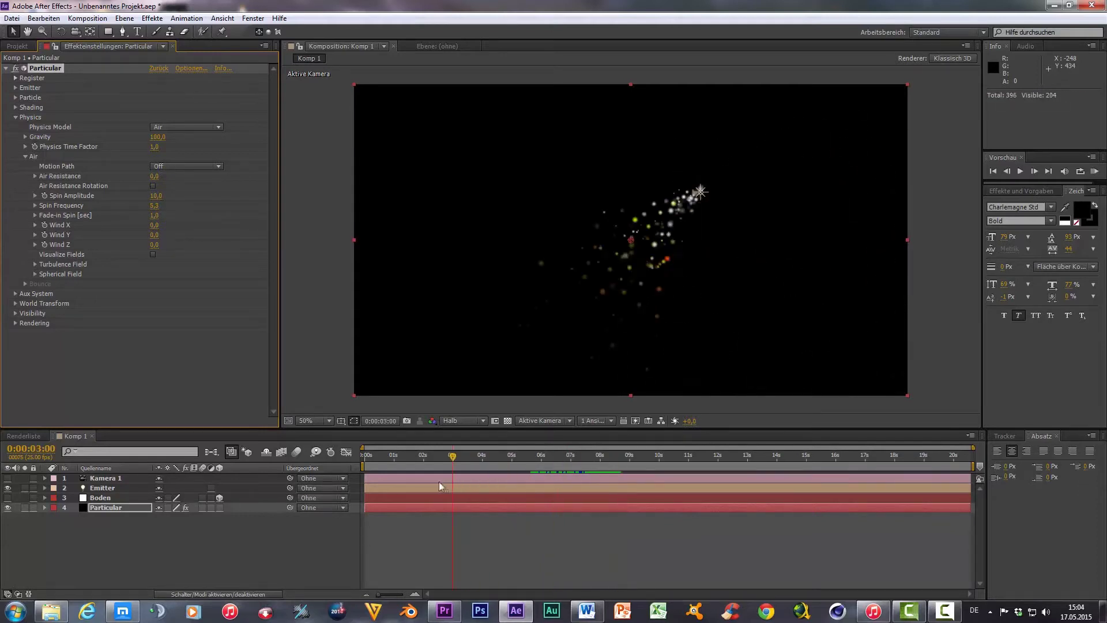
{"action": "left_click", "coordinate": [395, 455]}
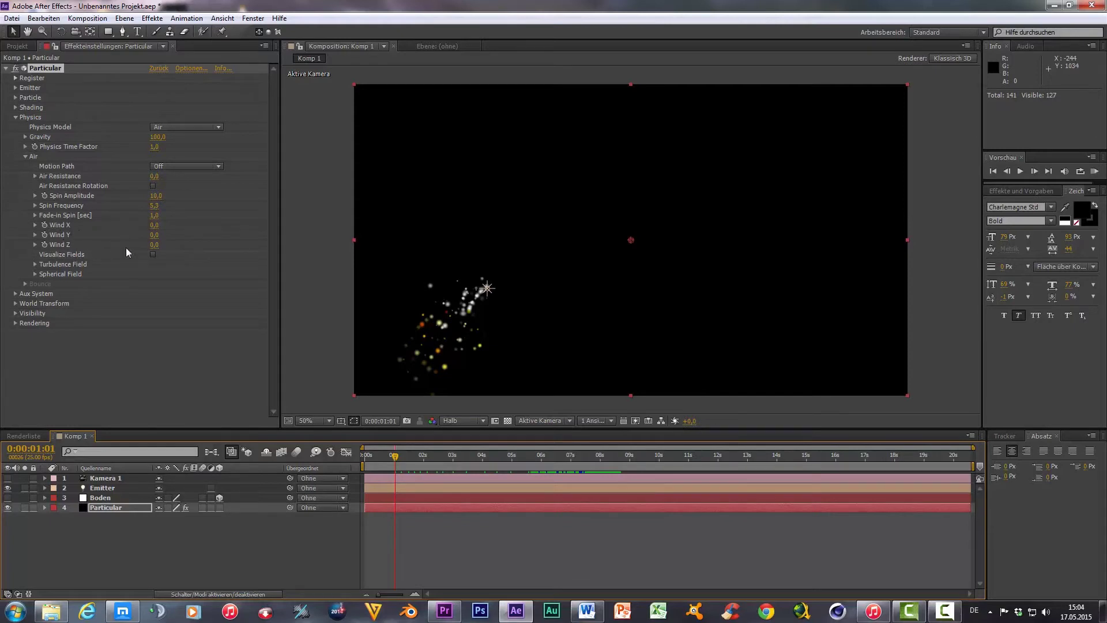
{"action": "mouse_move", "coordinate": [155, 234]}
{"action": "left_mouse_down"}
{"action": "mouse_move", "coordinate": [217, 236]}
{"action": "mouse_move", "coordinate": [1, 257]}
{"action": "left_mouse_up"}
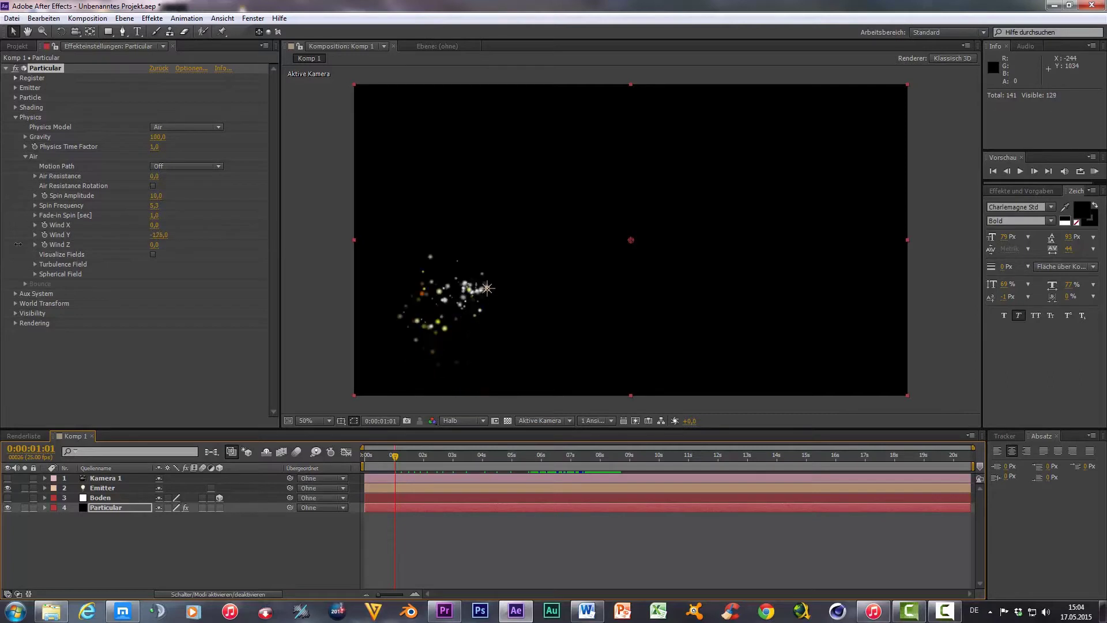
{"action": "mouse_move", "coordinate": [154, 234]}
{"action": "left_mouse_down"}
{"action": "mouse_move", "coordinate": [579, 259]}
{"action": "mouse_move", "coordinate": [209, 257]}
{"action": "left_mouse_up"}
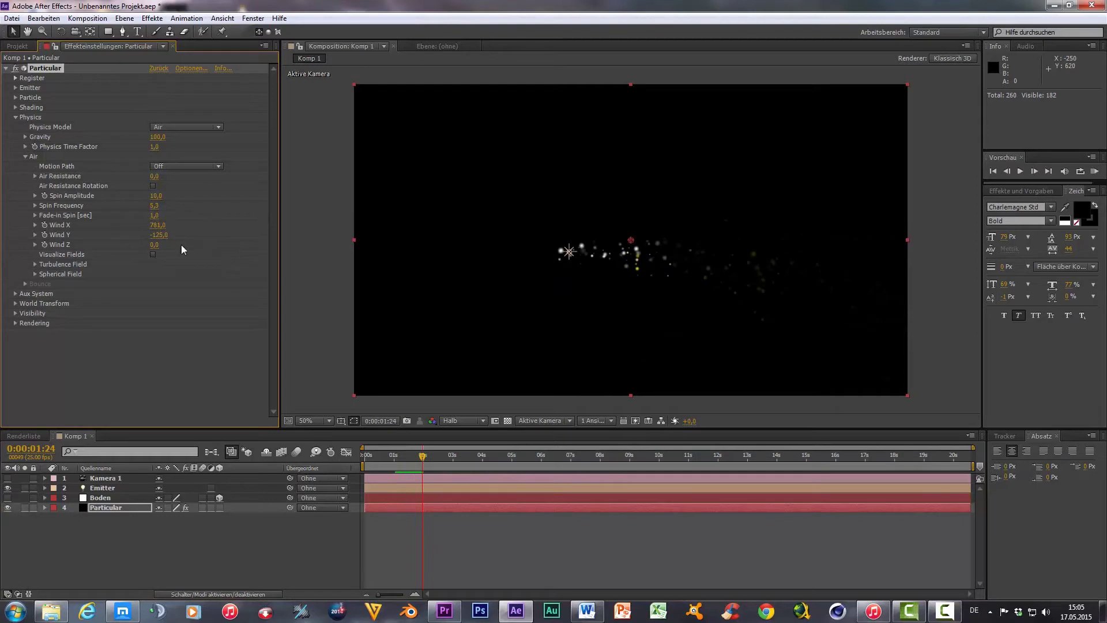
{"action": "key", "text": "ctrl+z"}
{"action": "key", "text": "ctrl+z"}
{"action": "key", "text": "ctrl+z"}
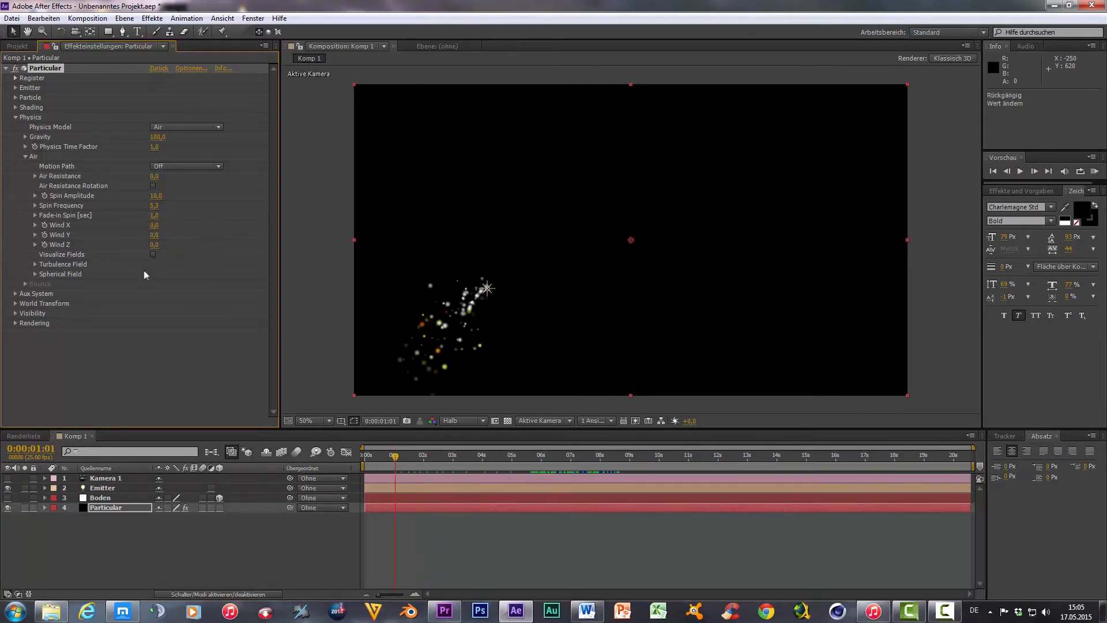
{"action": "scroll", "coordinate": [50, 271], "scroll_direction": "down", "scroll_amount": 1}
{"action": "left_click", "coordinate": [34, 238]}
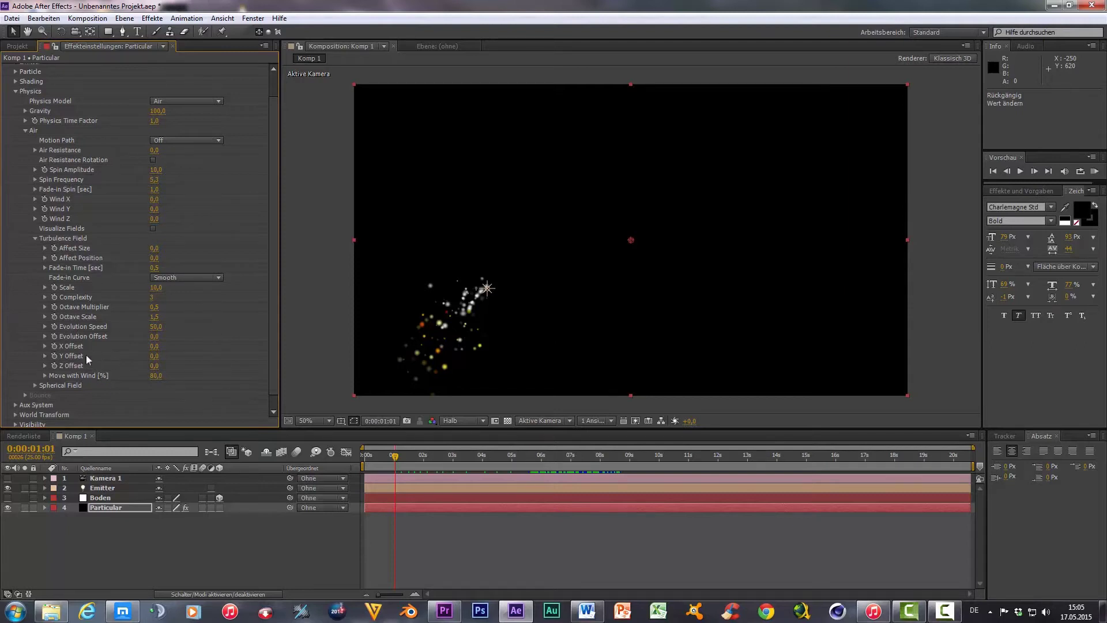
Set Physics Model to Bounce with 4. Boden as Floor Layer, then preview from the first frame.
{"action": "left_click", "coordinate": [36, 241]}
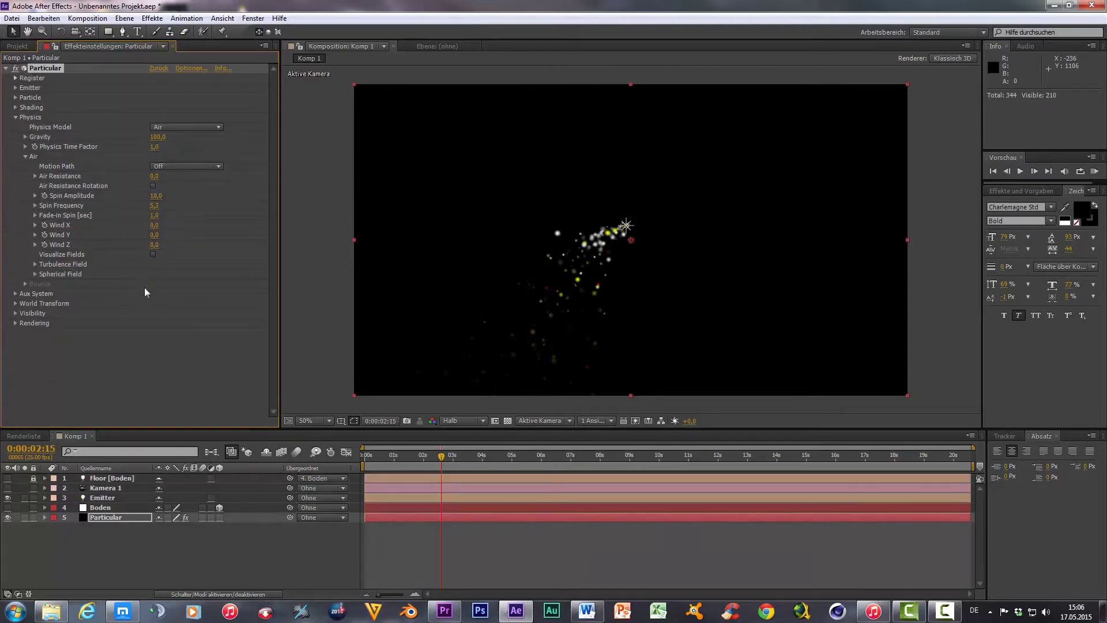
{"action": "left_click", "coordinate": [195, 127]}
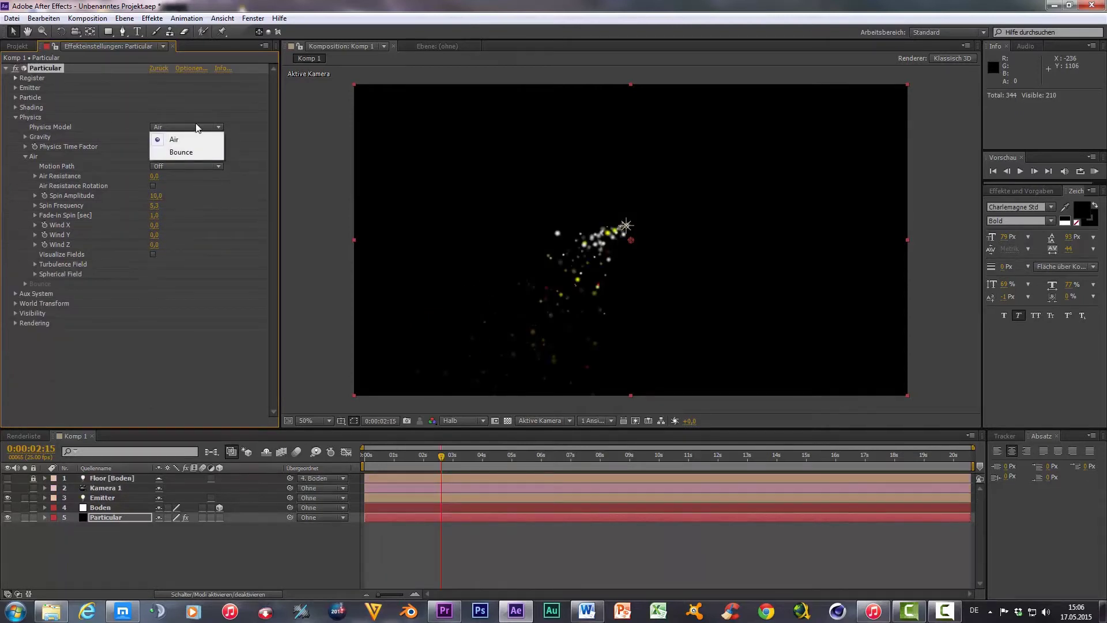
{"action": "left_click", "coordinate": [193, 153]}
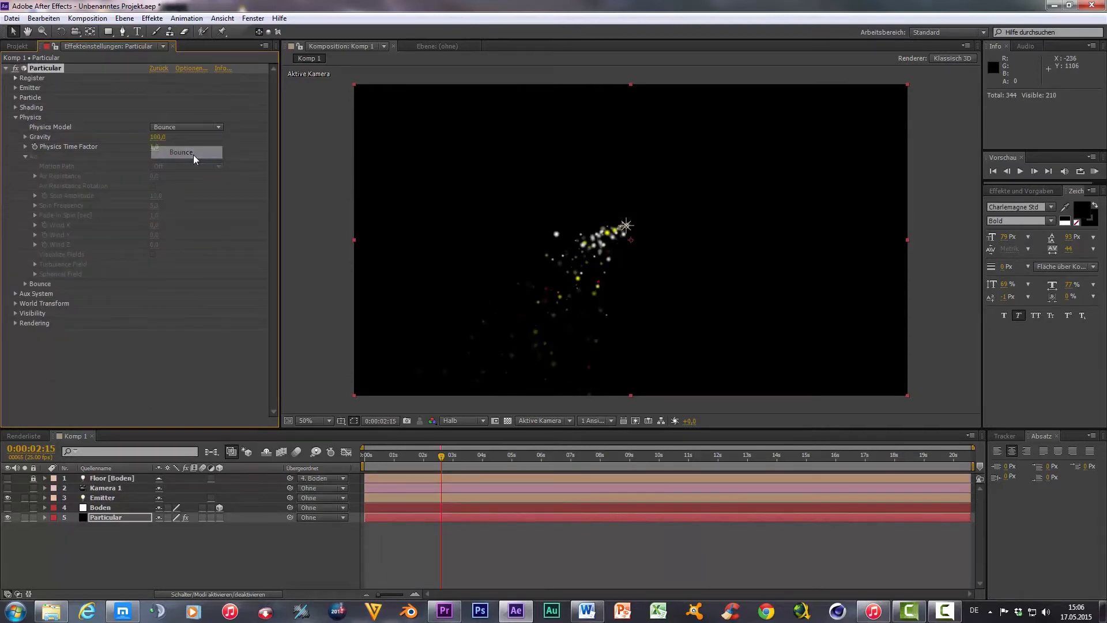
{"action": "left_click", "coordinate": [25, 285]}
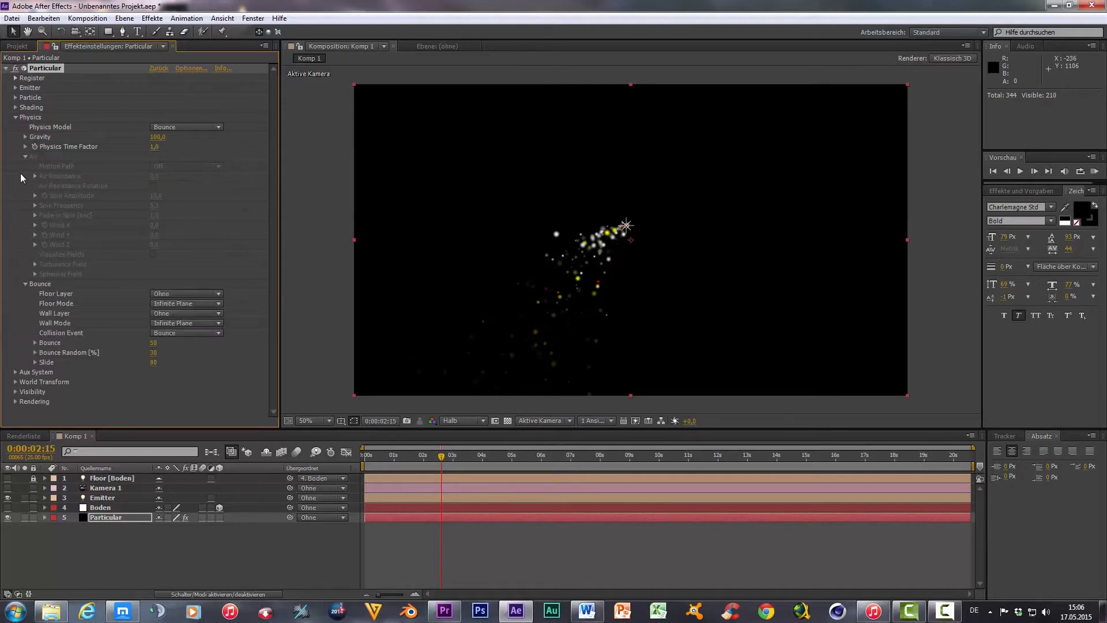
{"action": "left_click", "coordinate": [24, 157]}
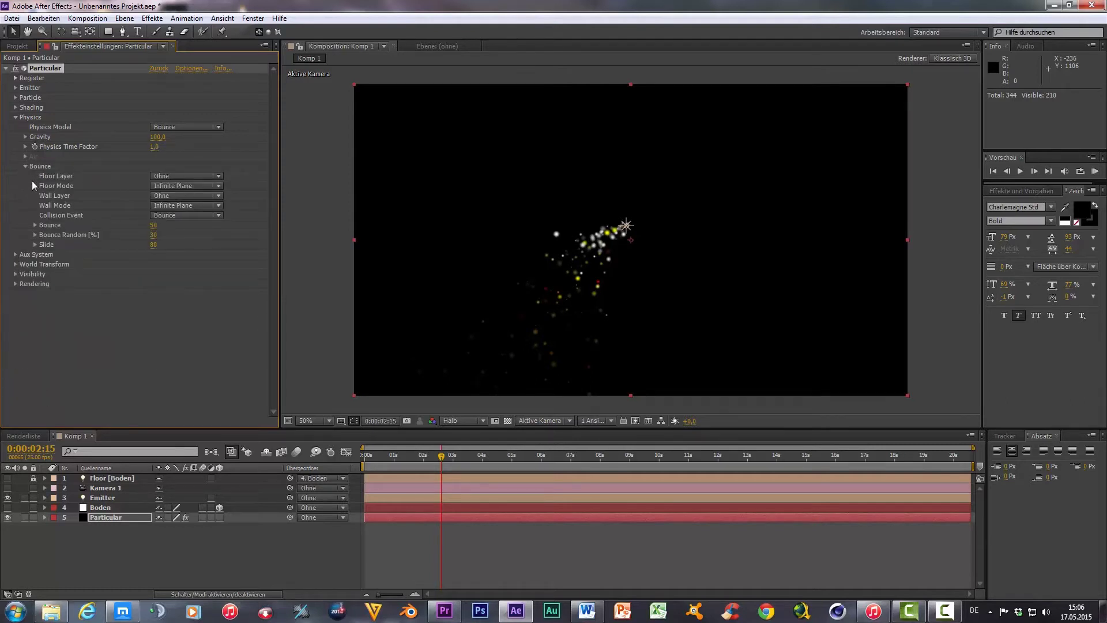
{"action": "left_click", "coordinate": [180, 176]}
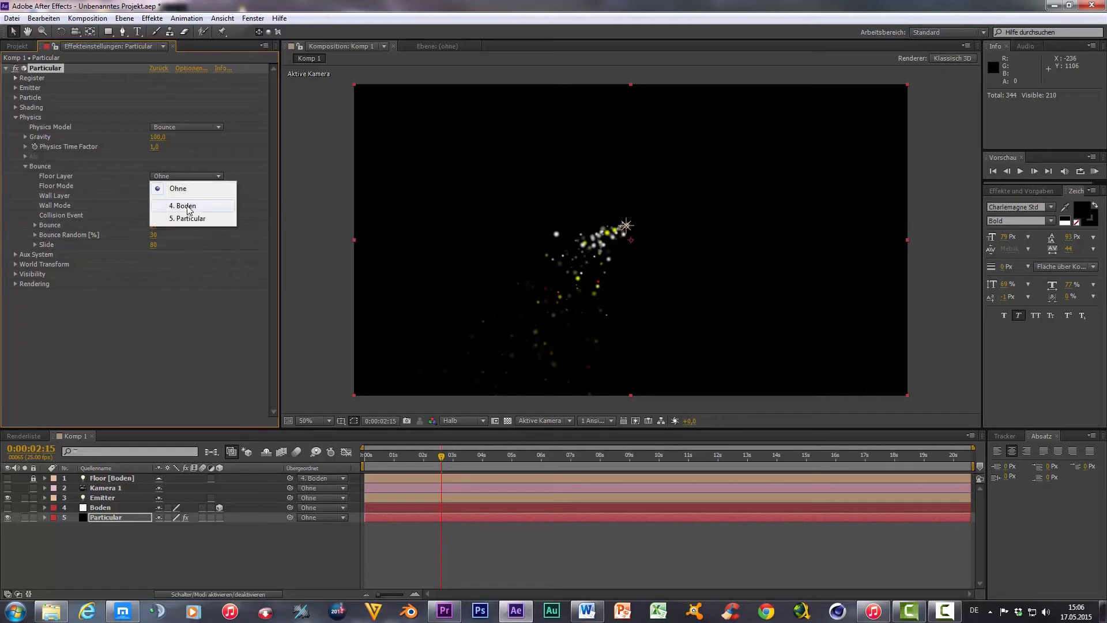
{"action": "left_click", "coordinate": [186, 206]}
{"action": "left_click_drag", "start_coordinate": [441, 456], "coordinate": [340, 454]}
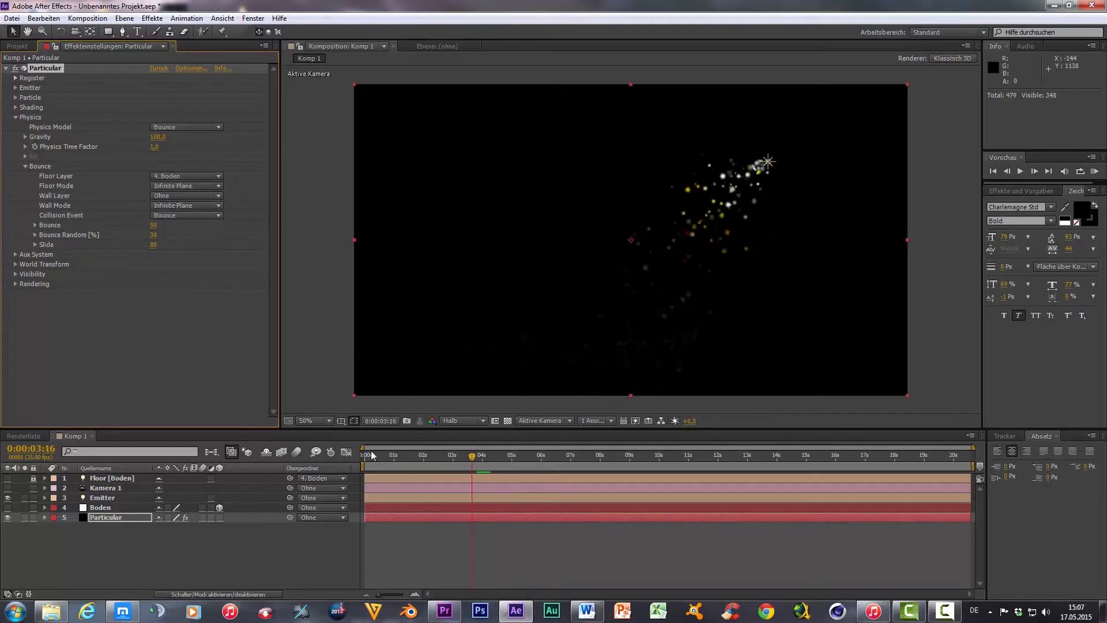
{"action": "key", "text": "space"}
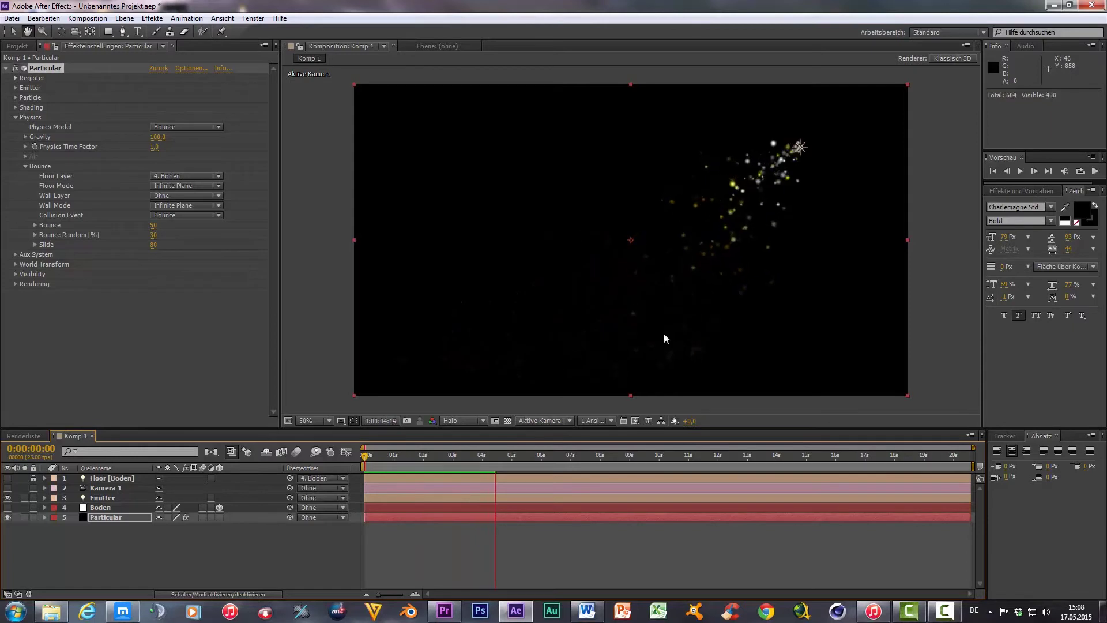
{"action": "key", "text": "space"}
Turn particle Shading off and preview the animation from the start.
{"action": "left_click", "coordinate": [15, 108]}
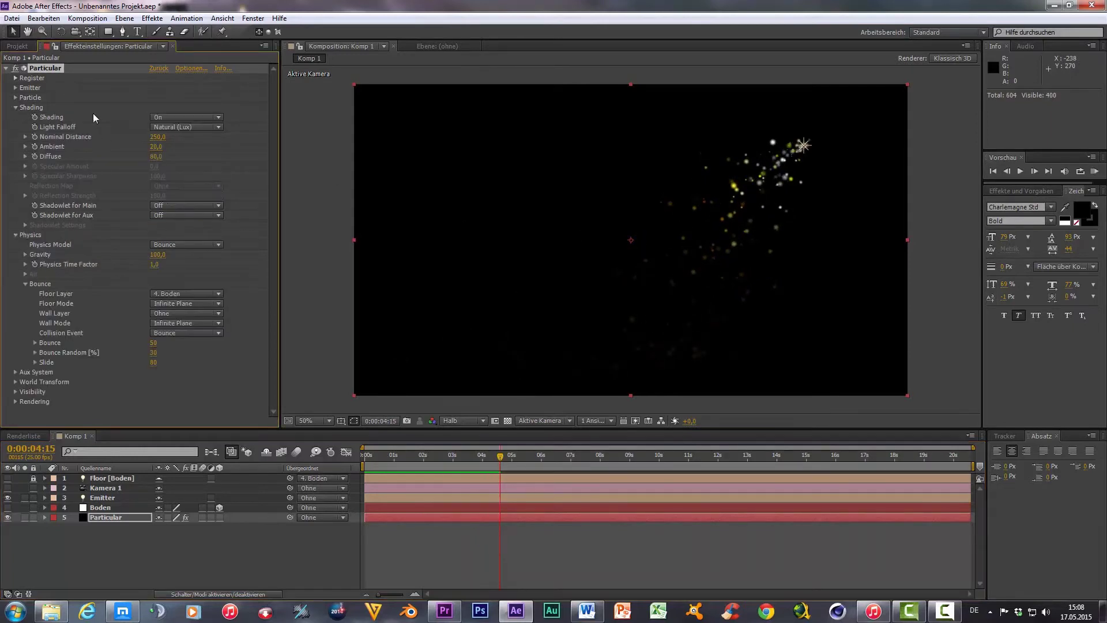
{"action": "left_click", "coordinate": [166, 118]}
{"action": "left_click", "coordinate": [174, 129]}
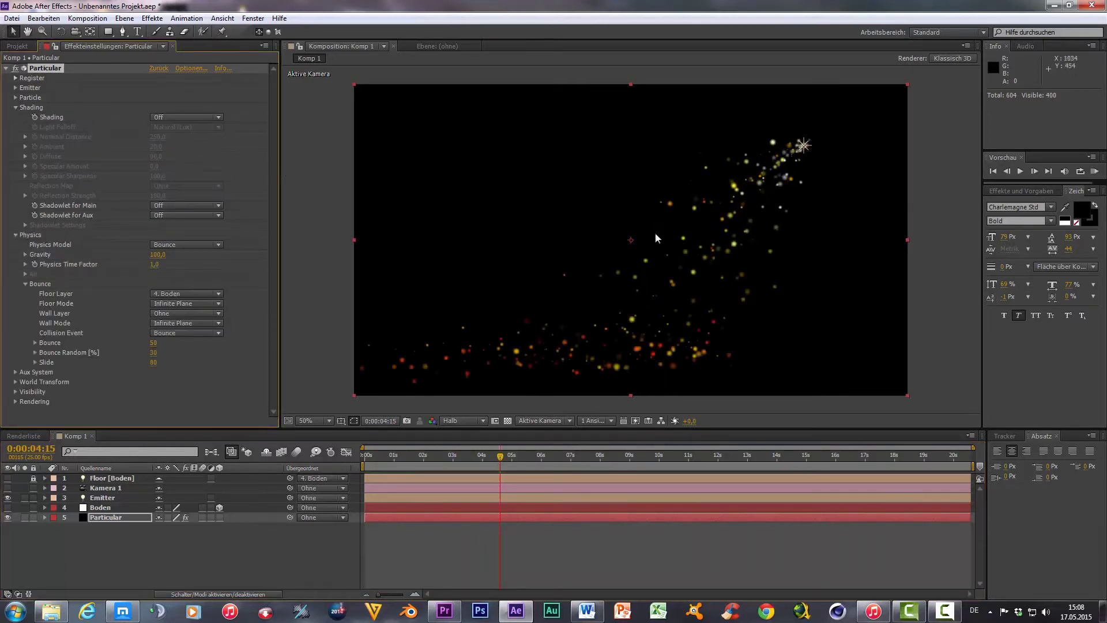
{"action": "left_click", "coordinate": [465, 456]}
{"action": "left_click_drag", "start_coordinate": [451, 459], "coordinate": [366, 456]}
{"action": "key", "text": "space"}
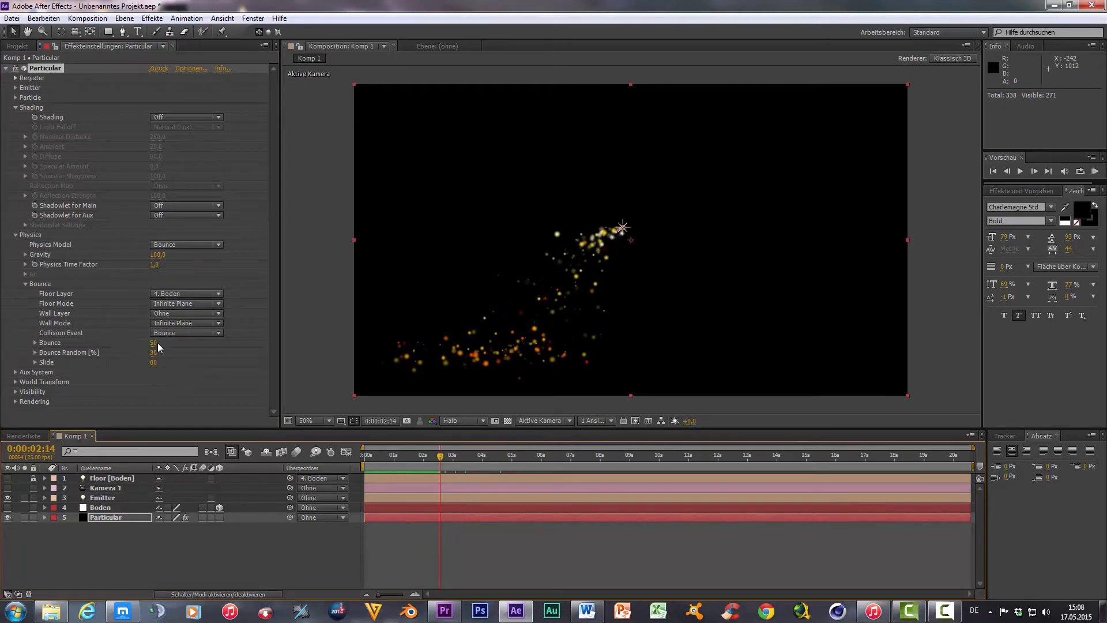
Set Bounce to 87 and Bounce Random to 100%.
{"action": "left_click_drag", "start_coordinate": [154, 344], "coordinate": [184, 342]}
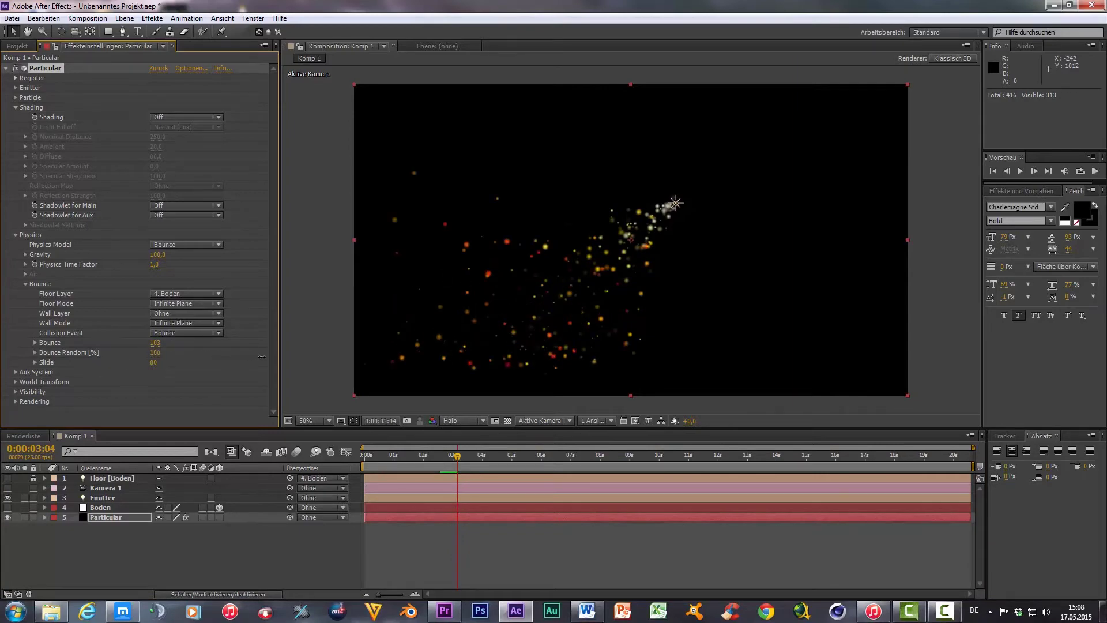
{"action": "left_click_drag", "start_coordinate": [155, 353], "coordinate": [242, 366]}
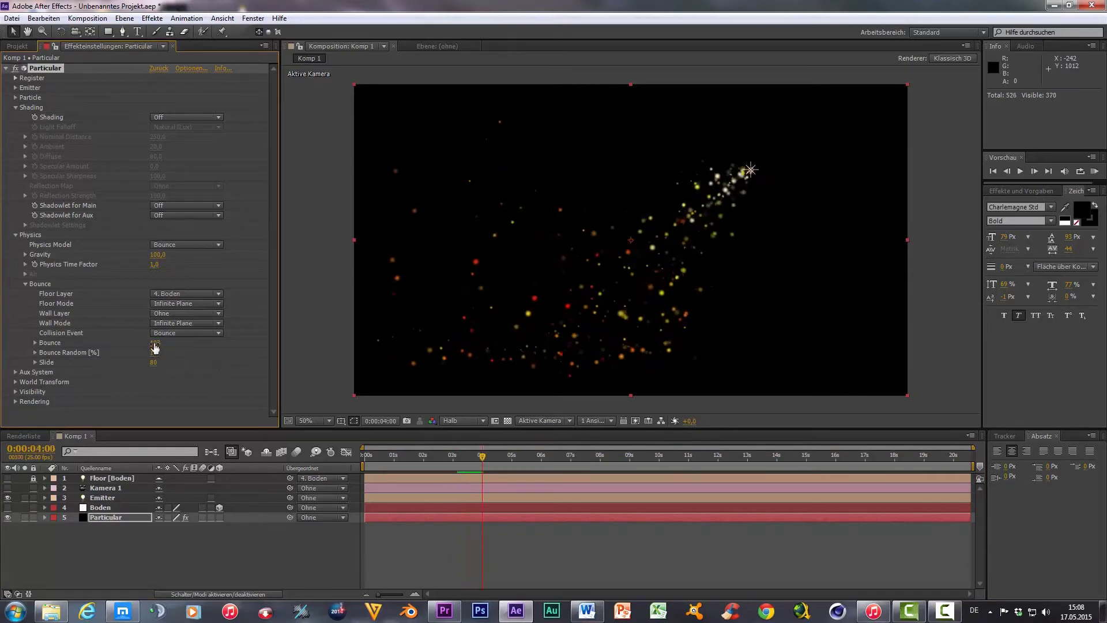
{"action": "left_click_drag", "start_coordinate": [154, 342], "coordinate": [147, 342]}
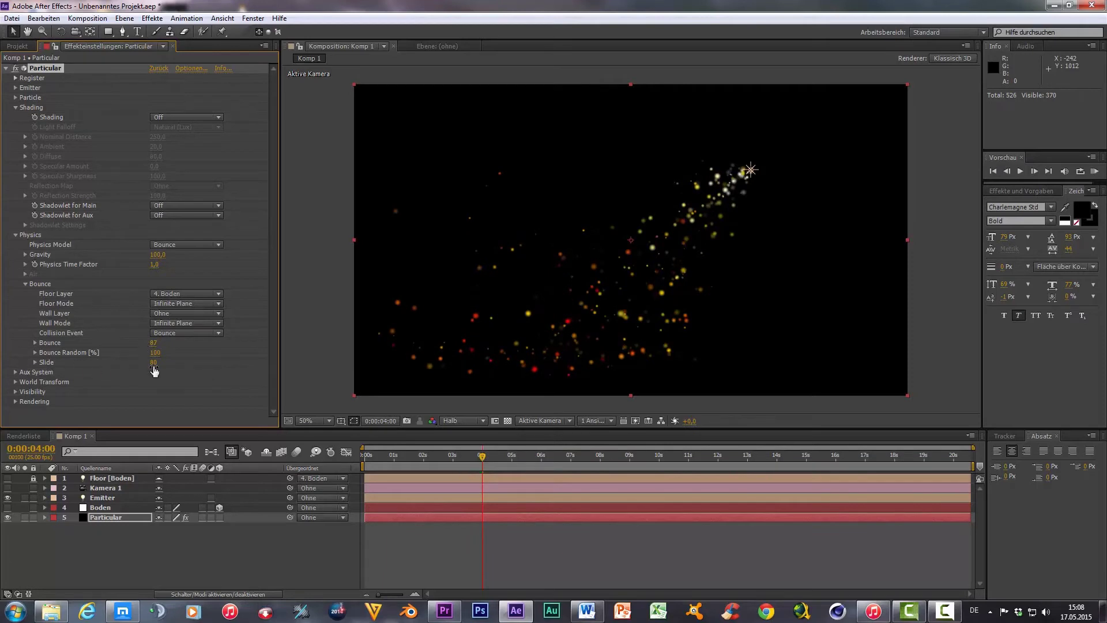
Preview the floor collision with Collision Event set to Slide, then to Stick.
{"action": "left_click", "coordinate": [200, 335]}
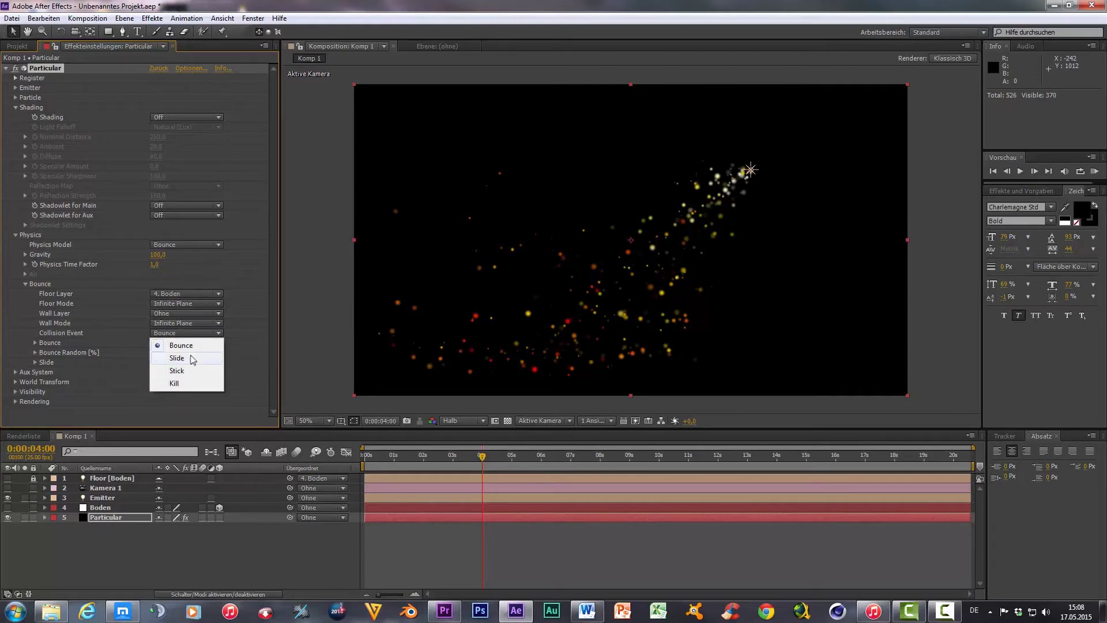
{"action": "left_click", "coordinate": [192, 359]}
{"action": "key", "text": "space"}
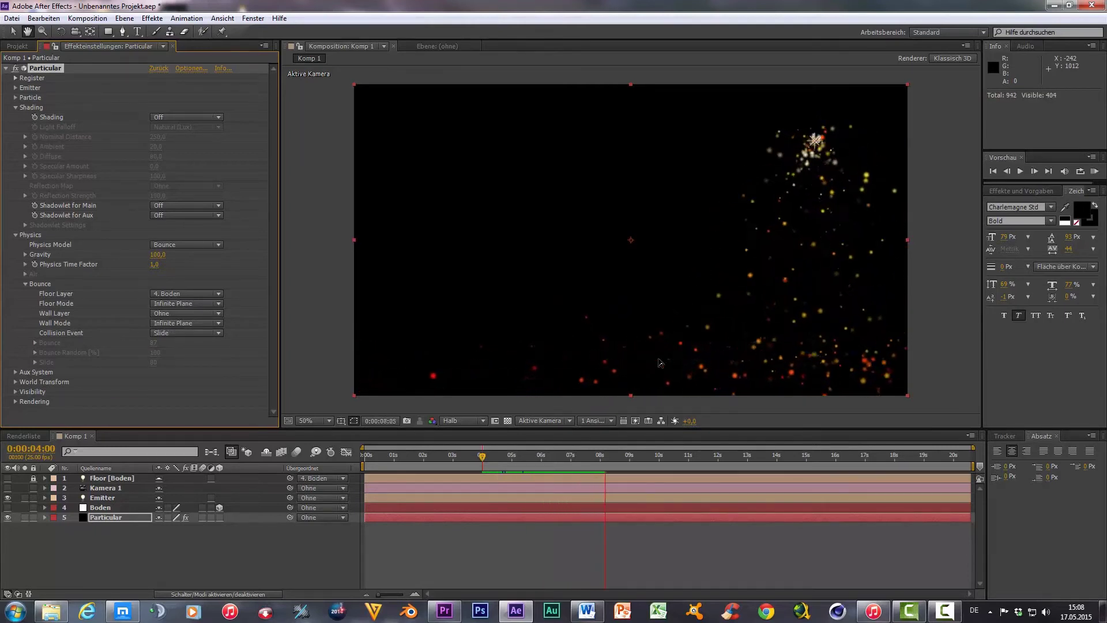
{"action": "left_click", "coordinate": [207, 334]}
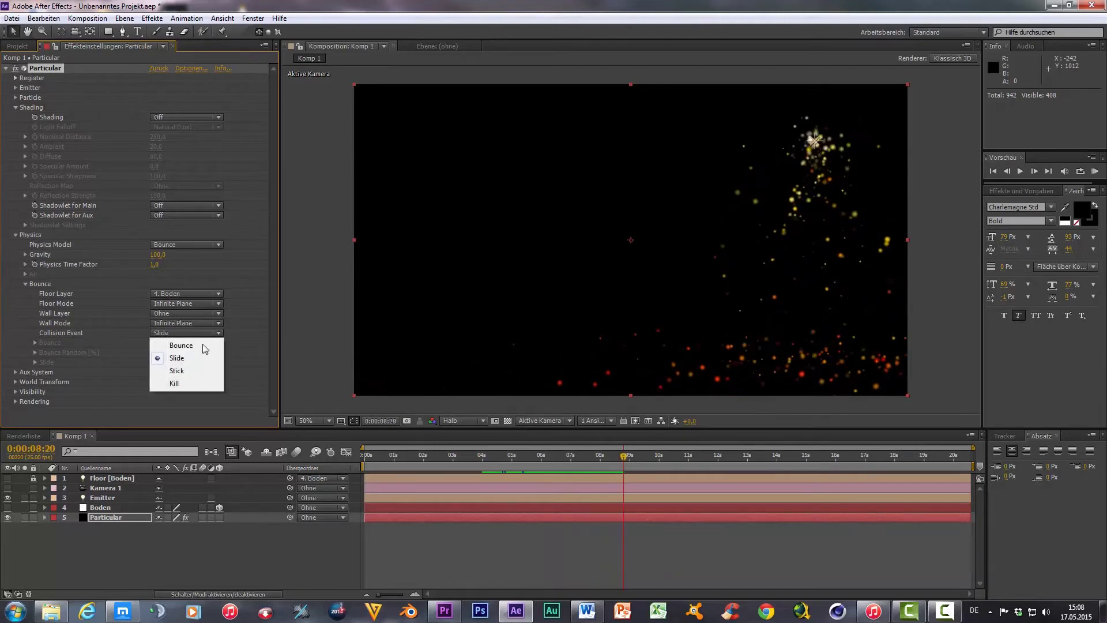
{"action": "left_click", "coordinate": [202, 371]}
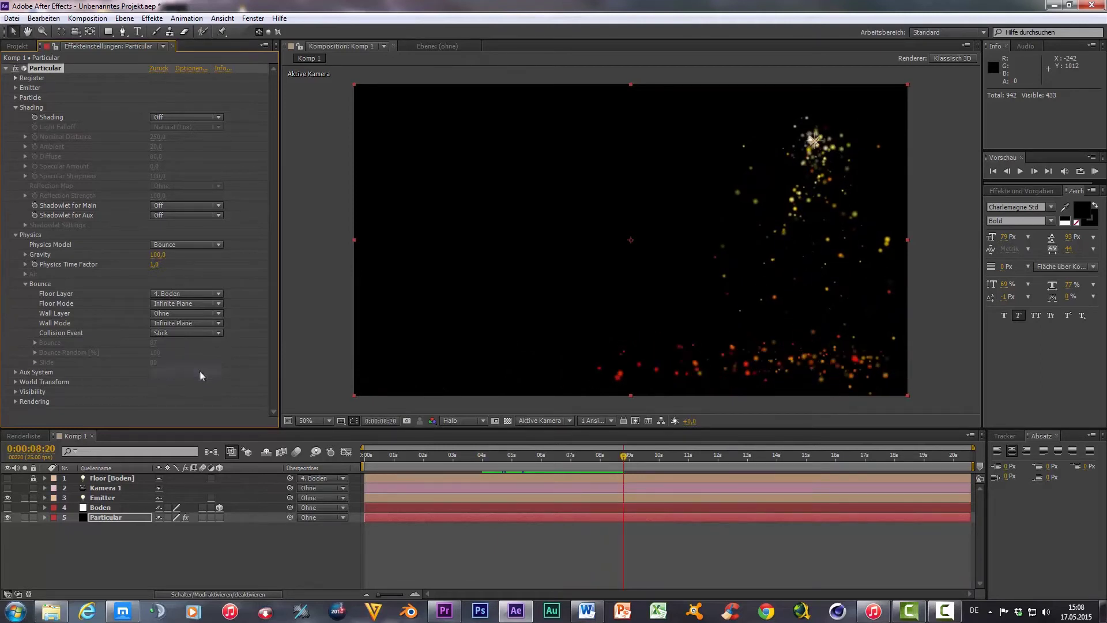
{"action": "left_click", "coordinate": [339, 456]}
{"action": "key", "text": "space"}
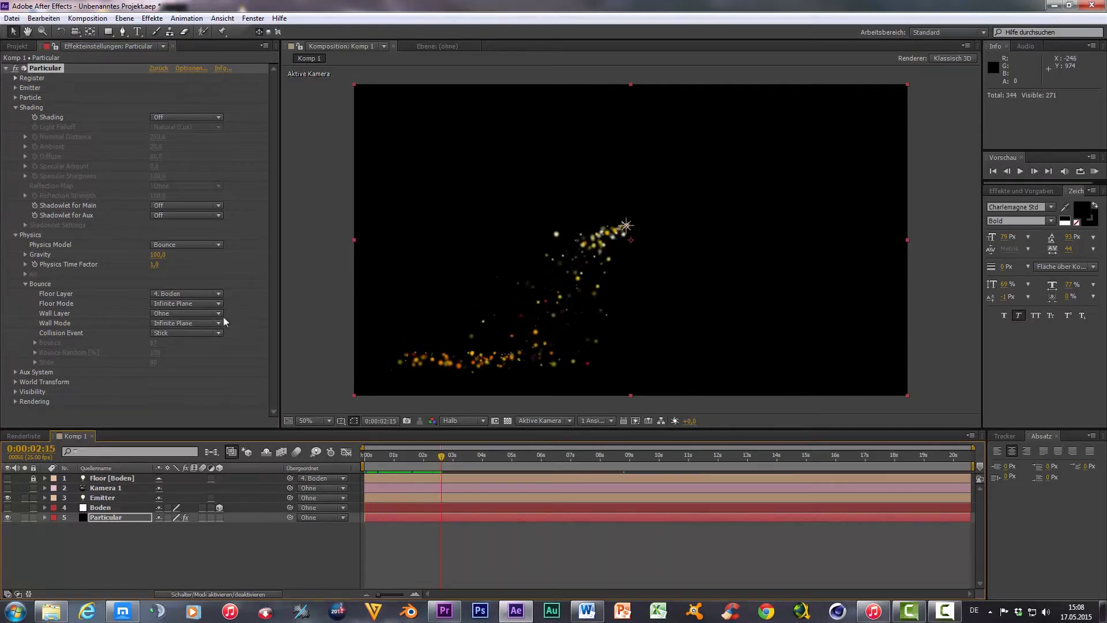
Try Collision Event Kill, then return to Stick and scrub to about 3 seconds.
{"action": "left_click", "coordinate": [192, 334]}
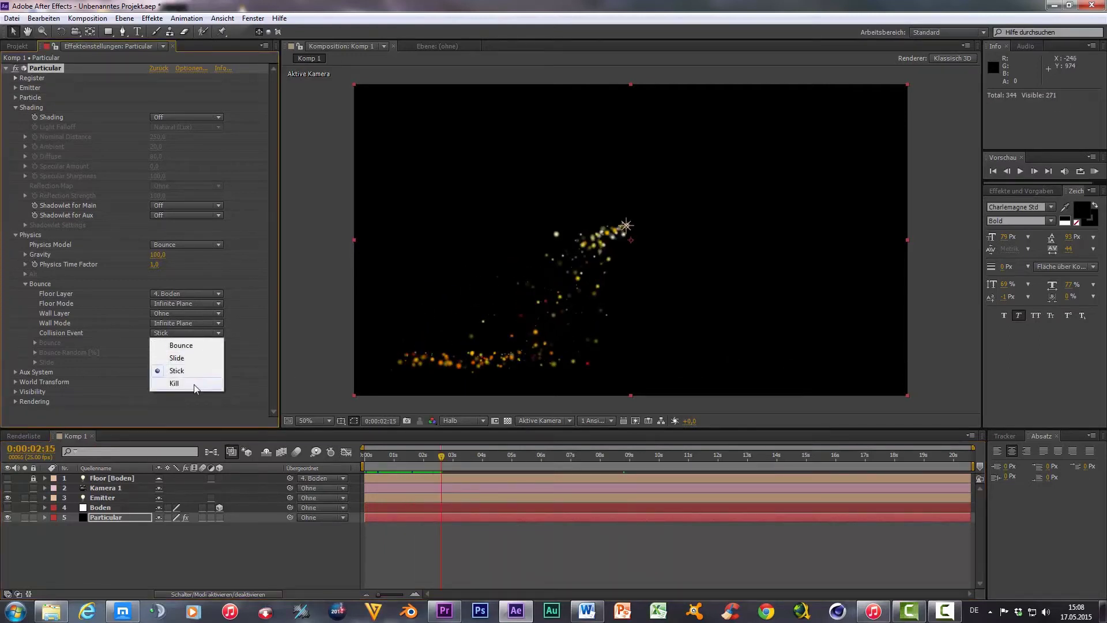
{"action": "left_click", "coordinate": [174, 384]}
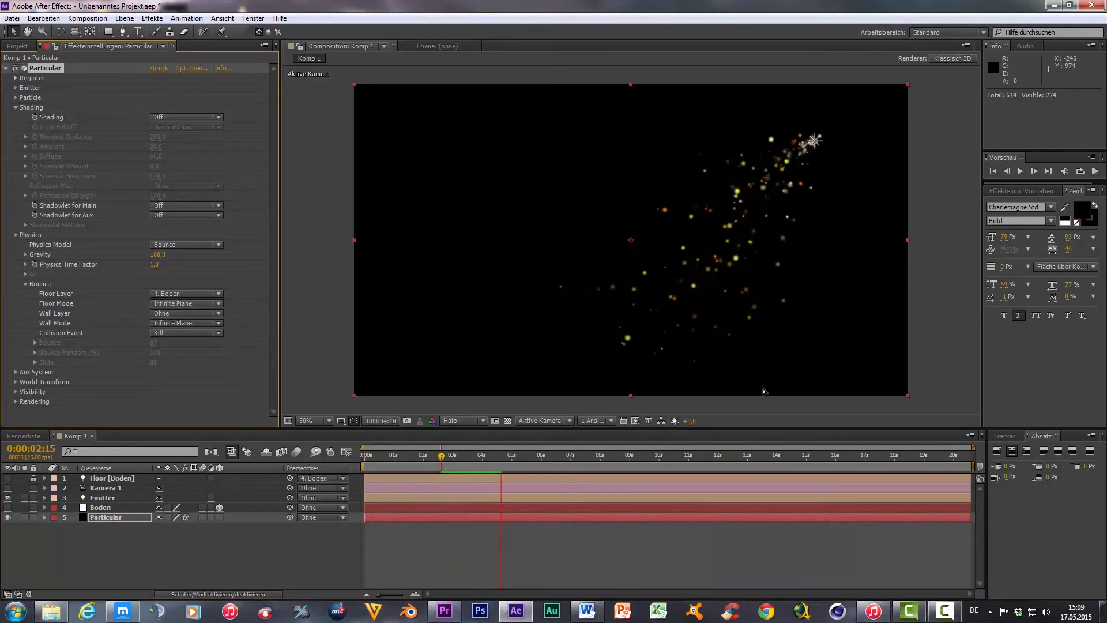
{"action": "left_click", "coordinate": [536, 458]}
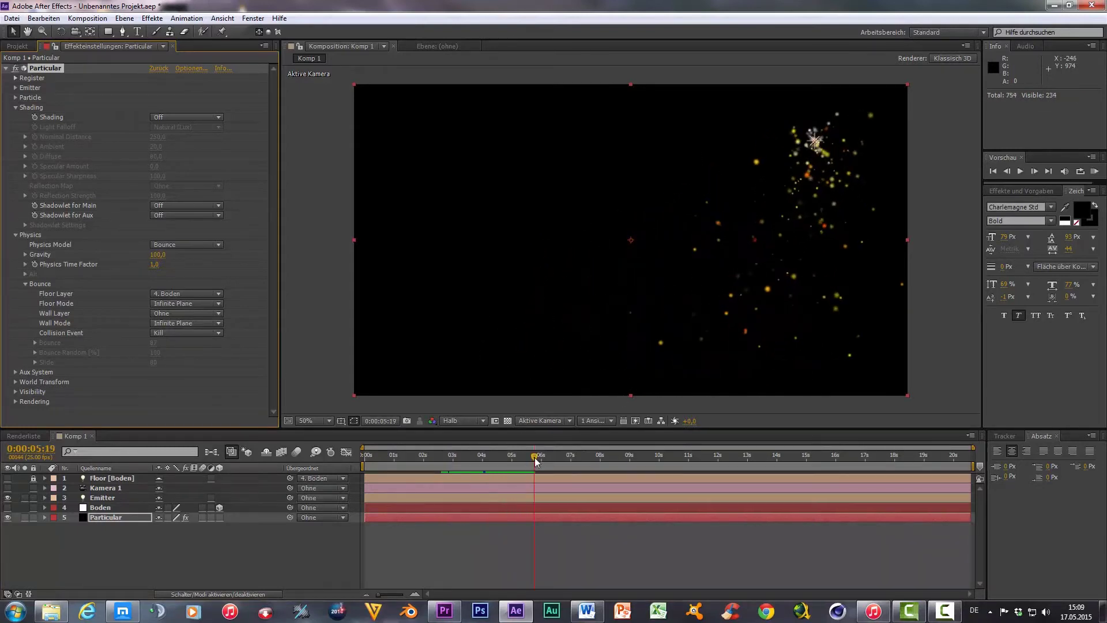
{"action": "left_click_drag", "start_coordinate": [536, 460], "coordinate": [404, 468]}
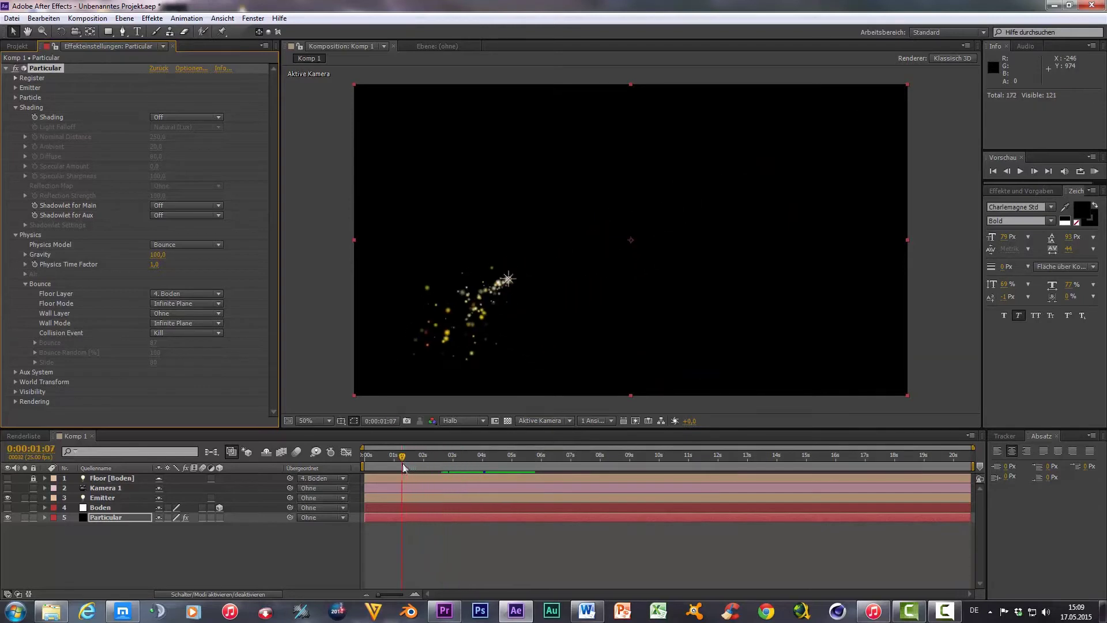
{"action": "left_click", "coordinate": [208, 335]}
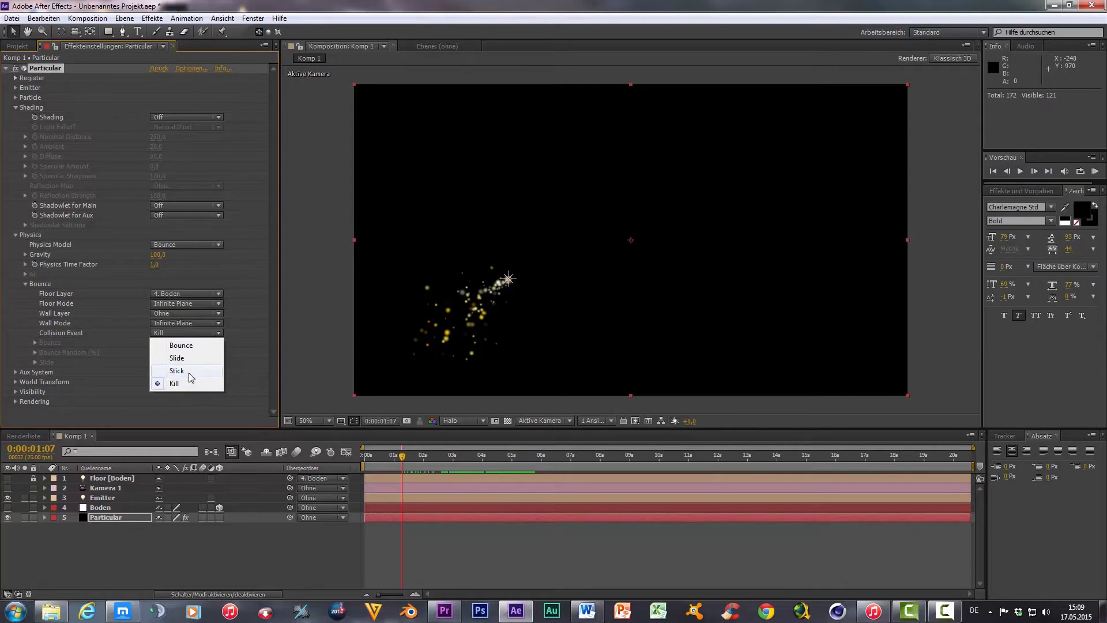
{"action": "left_click", "coordinate": [189, 372]}
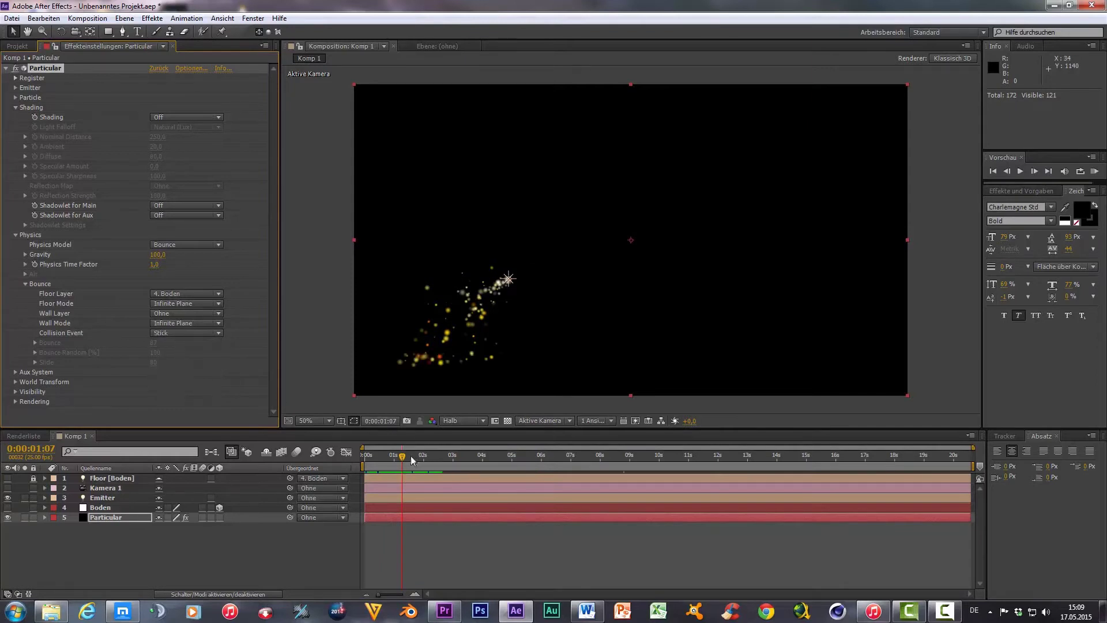
{"action": "mouse_move", "coordinate": [406, 461]}
{"action": "left_mouse_down"}
{"action": "mouse_move", "coordinate": [475, 475]}
{"action": "mouse_move", "coordinate": [460, 475]}
{"action": "left_mouse_up"}
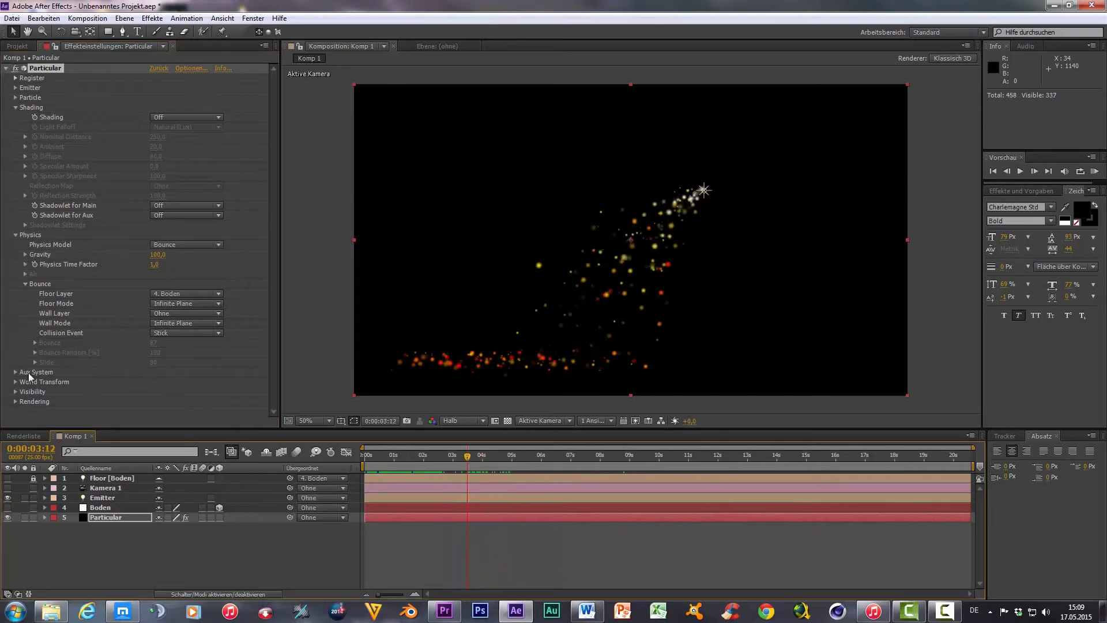
Set Aux System Emit to At Bounce Event and preview the bouncing particles.
{"action": "left_click", "coordinate": [16, 373]}
{"action": "scroll", "coordinate": [46, 352], "scroll_direction": "down", "scroll_amount": 5}
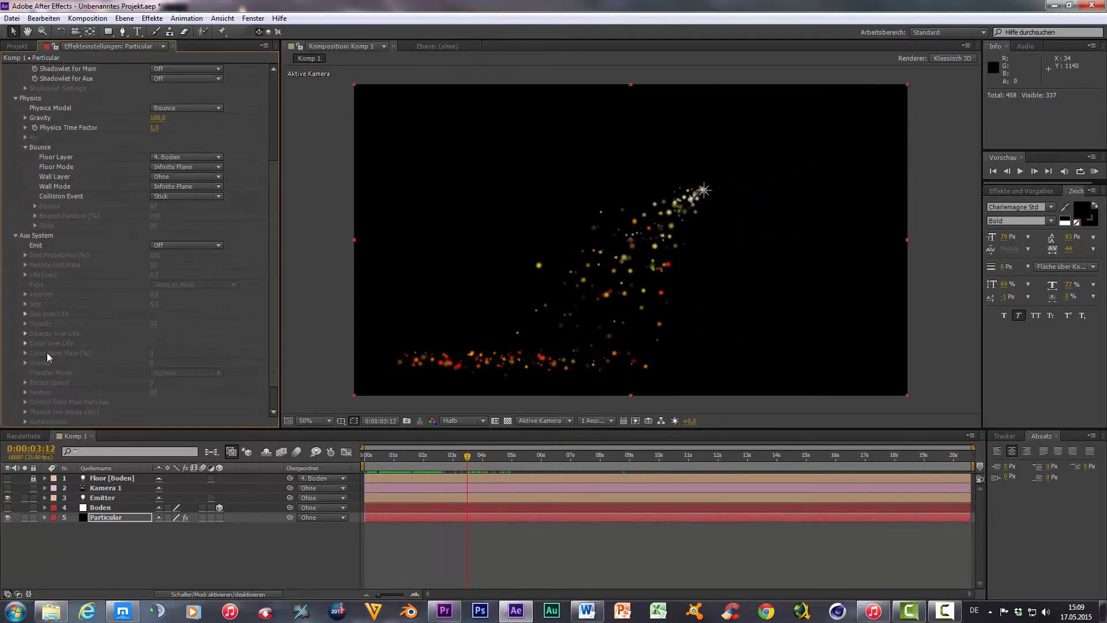
{"action": "scroll", "coordinate": [51, 347], "scroll_direction": "down", "scroll_amount": 1}
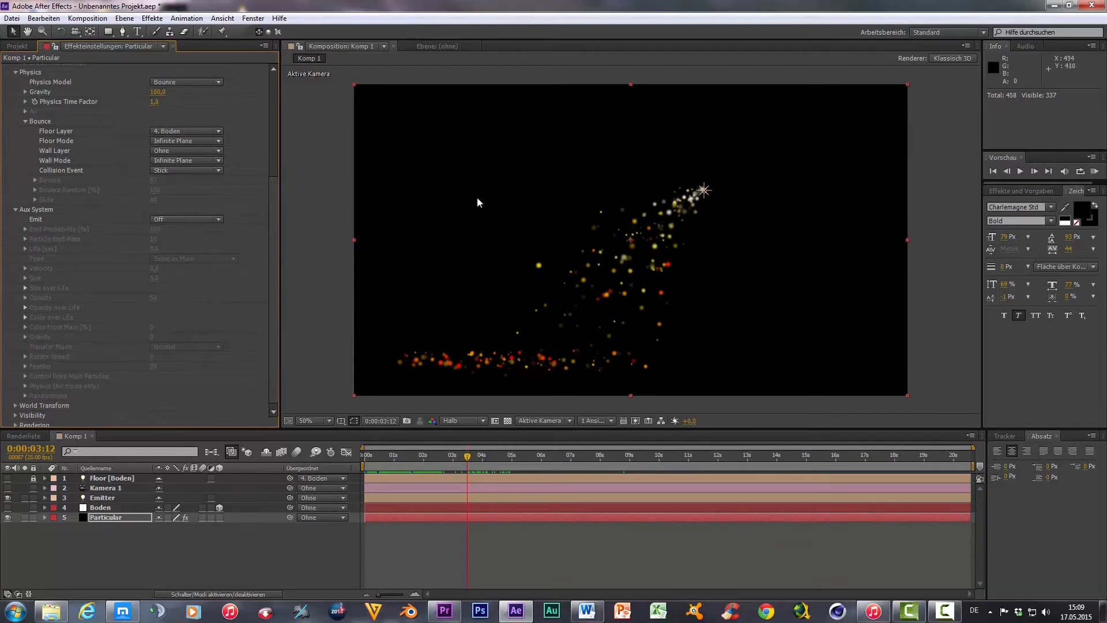
{"action": "left_click", "coordinate": [211, 220]}
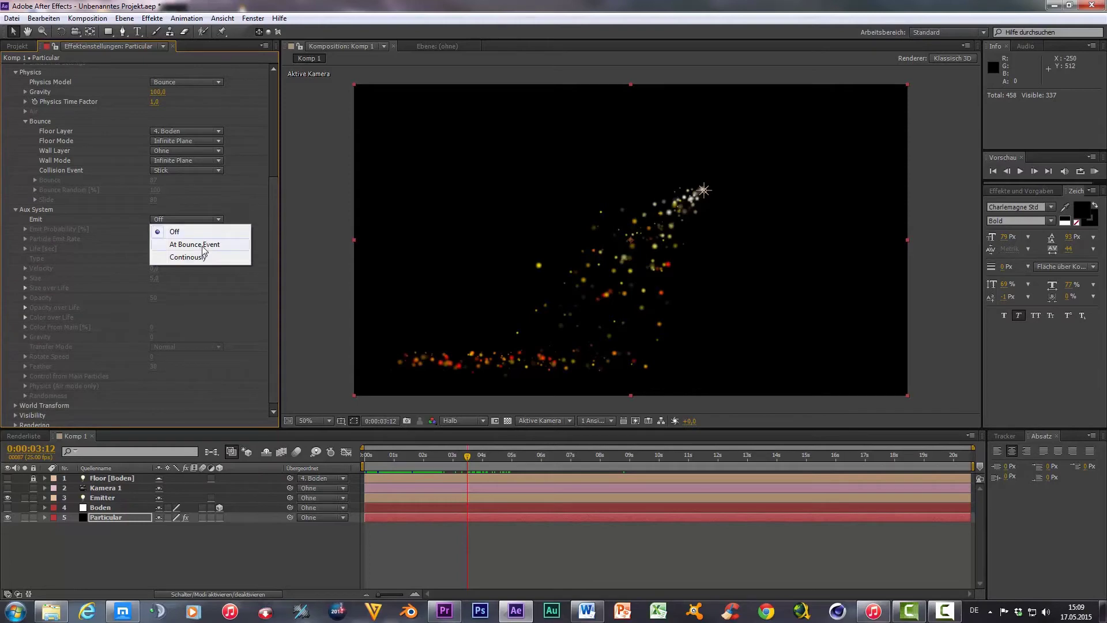
{"action": "left_click", "coordinate": [203, 247]}
{"action": "key", "text": "space"}
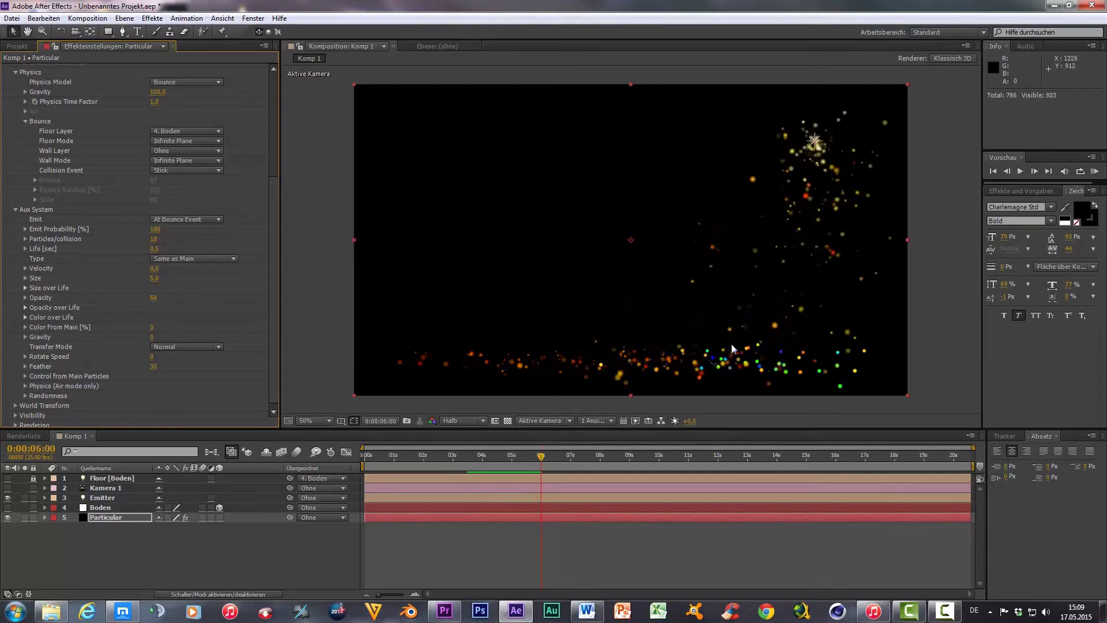
Expand the Emitter settings and start editing Particles/sec to 10.
{"action": "scroll", "coordinate": [146, 180], "scroll_direction": "up", "scroll_amount": 3}
{"action": "scroll", "coordinate": [146, 180], "scroll_direction": "up", "scroll_amount": 3}
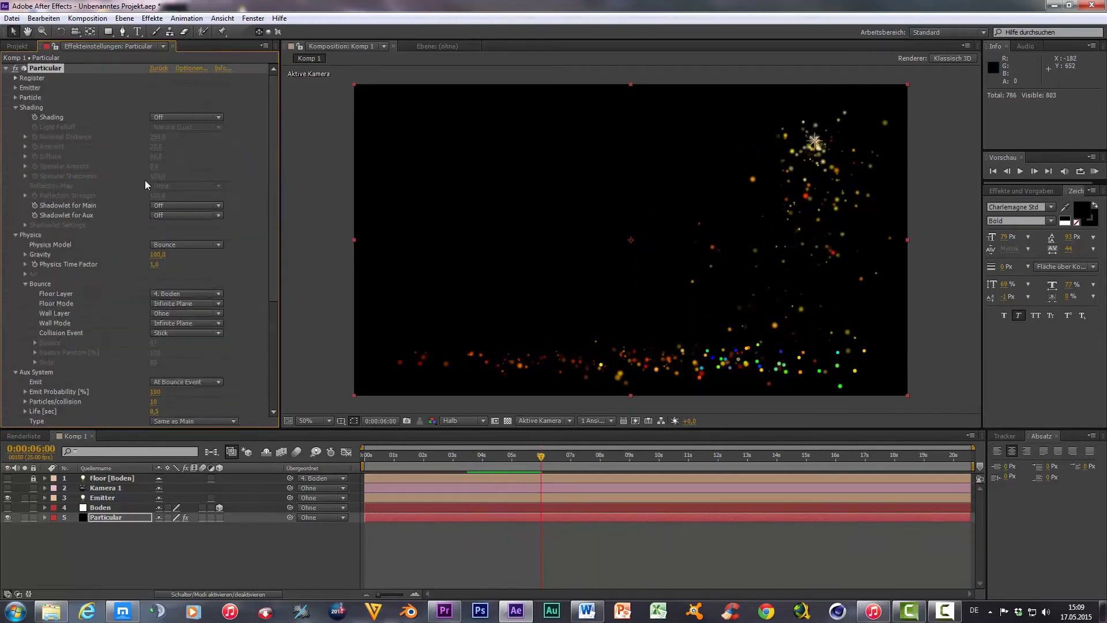
{"action": "left_click", "coordinate": [17, 88]}
{"action": "left_click", "coordinate": [158, 98]}
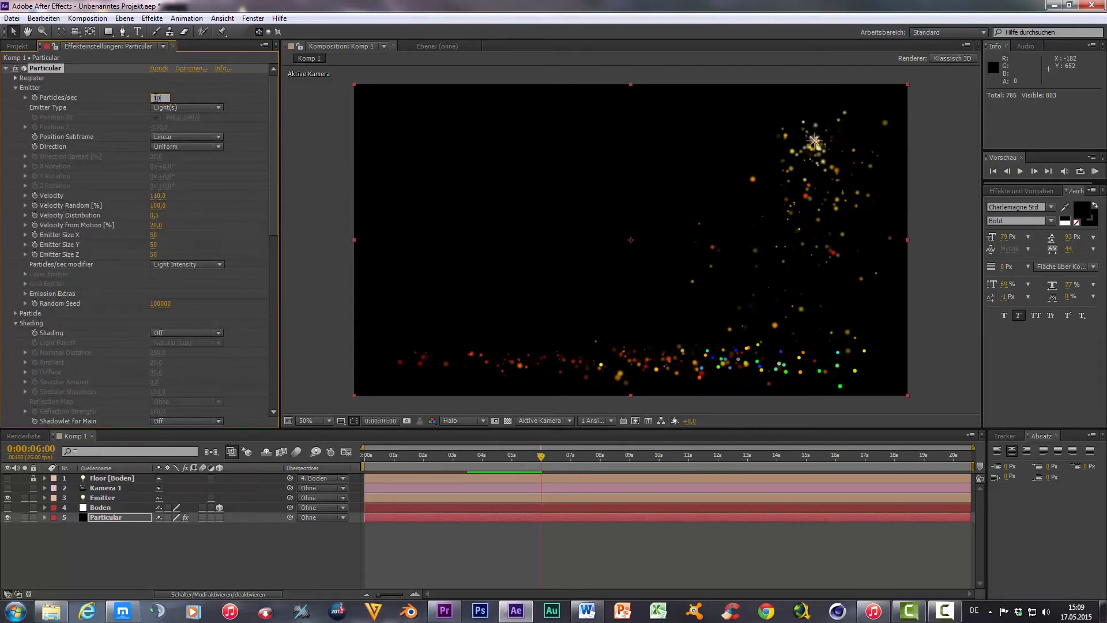
Commit 10 particles per second and raise Aux System Velocity to 206, previewing the result.
{"action": "left_click", "coordinate": [262, 114]}
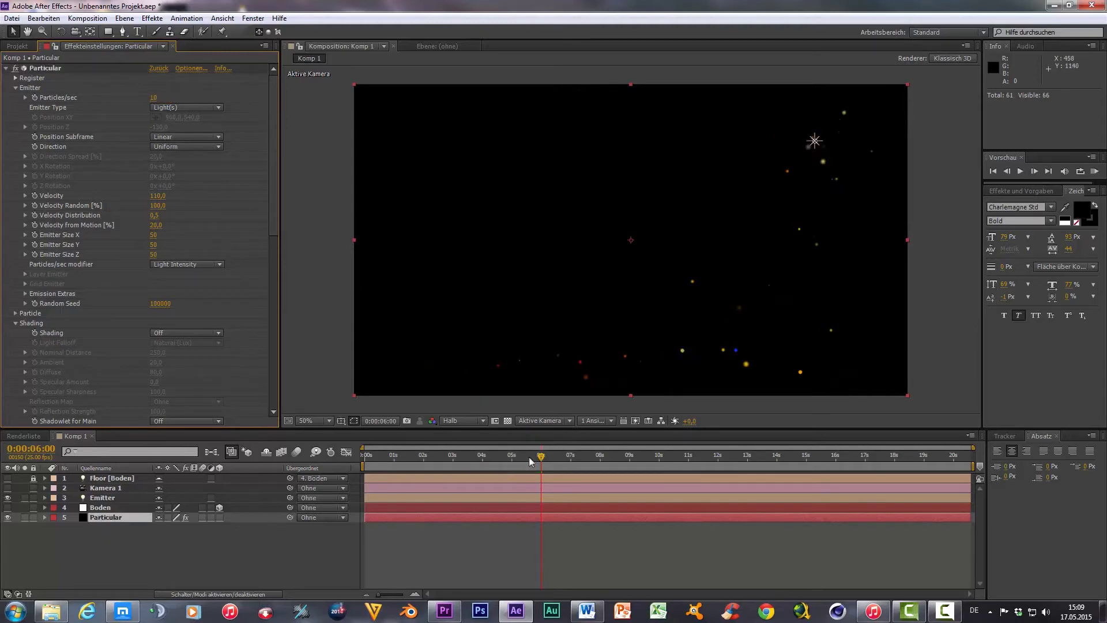
{"action": "left_click_drag", "start_coordinate": [531, 462], "coordinate": [421, 478]}
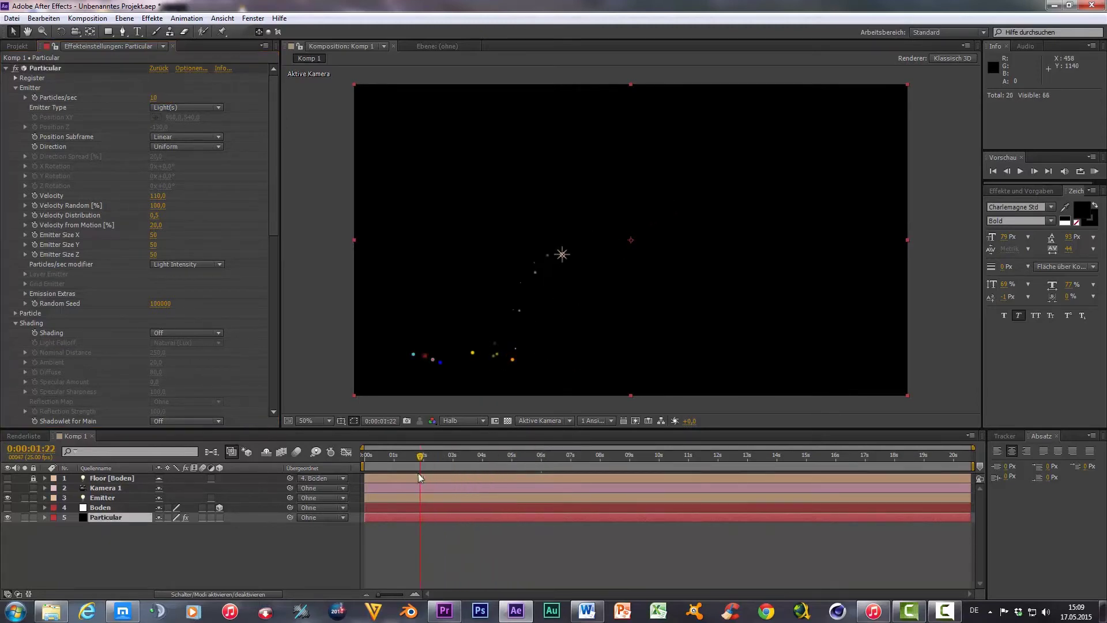
{"action": "scroll", "coordinate": [64, 348], "scroll_direction": "down", "scroll_amount": 10}
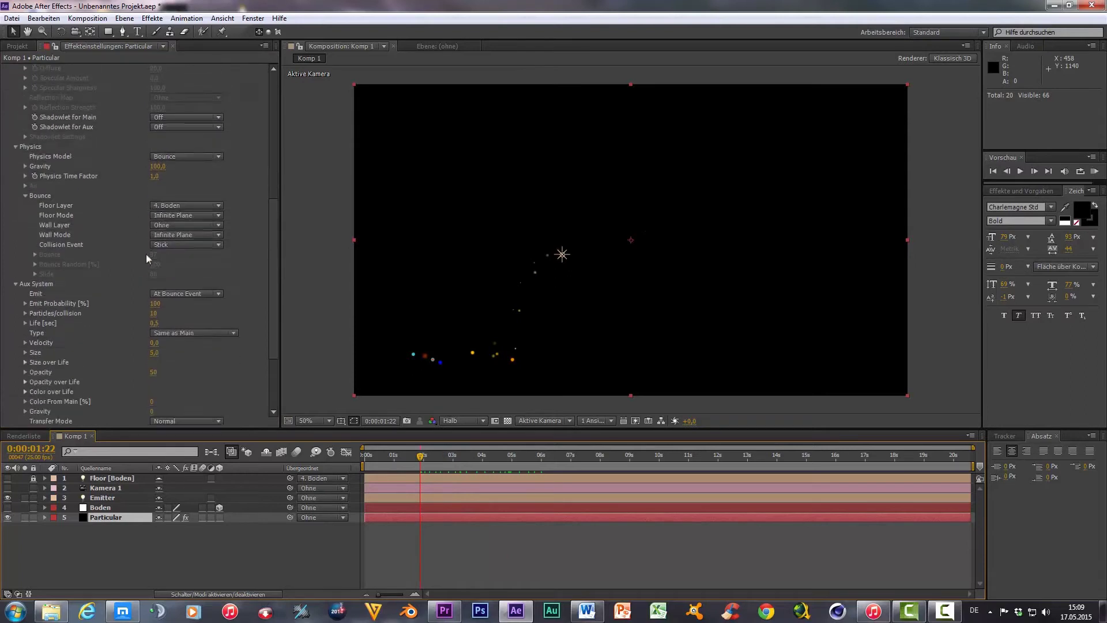
{"action": "scroll", "coordinate": [147, 254], "scroll_direction": "down", "scroll_amount": 3}
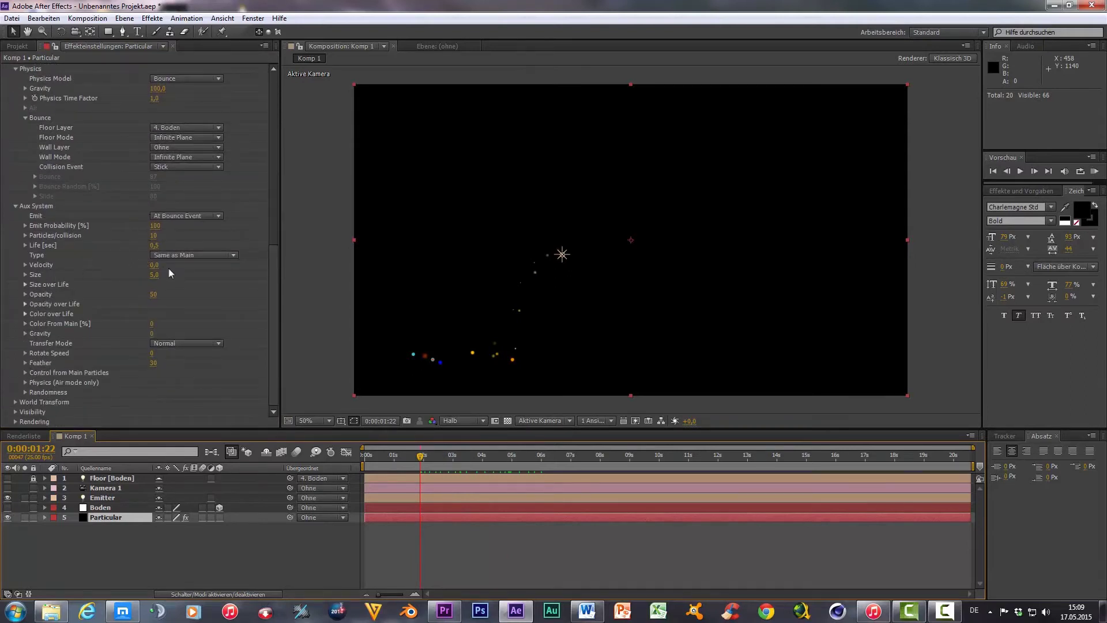
{"action": "left_click_drag", "start_coordinate": [154, 267], "coordinate": [155, 264]}
{"action": "left_click_drag", "start_coordinate": [291, 281], "coordinate": [289, 284]}
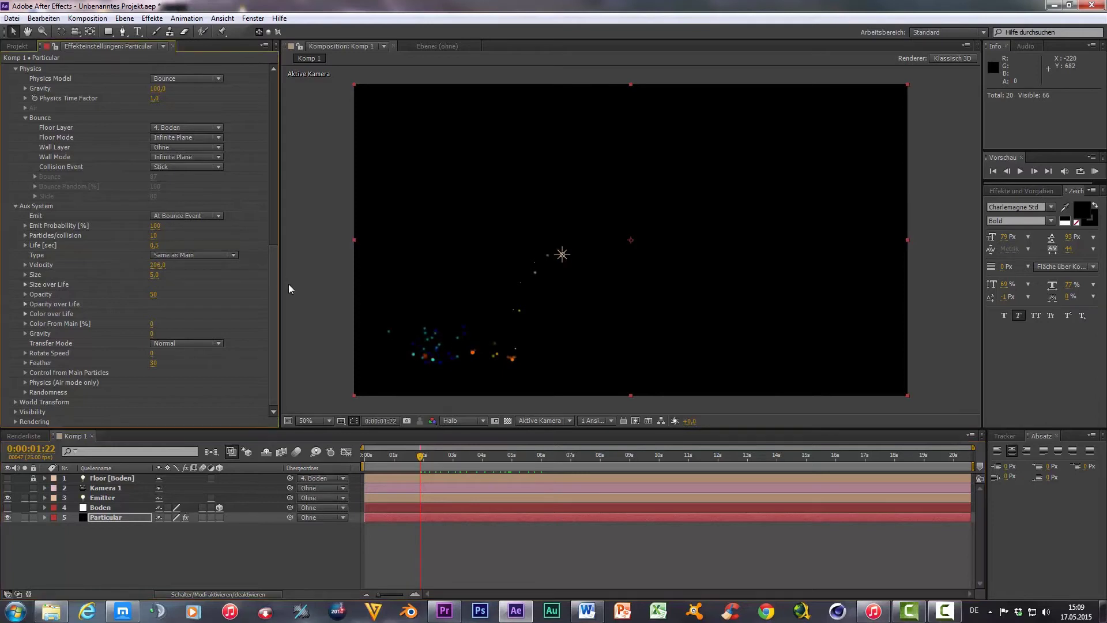
{"action": "key", "text": "space"}
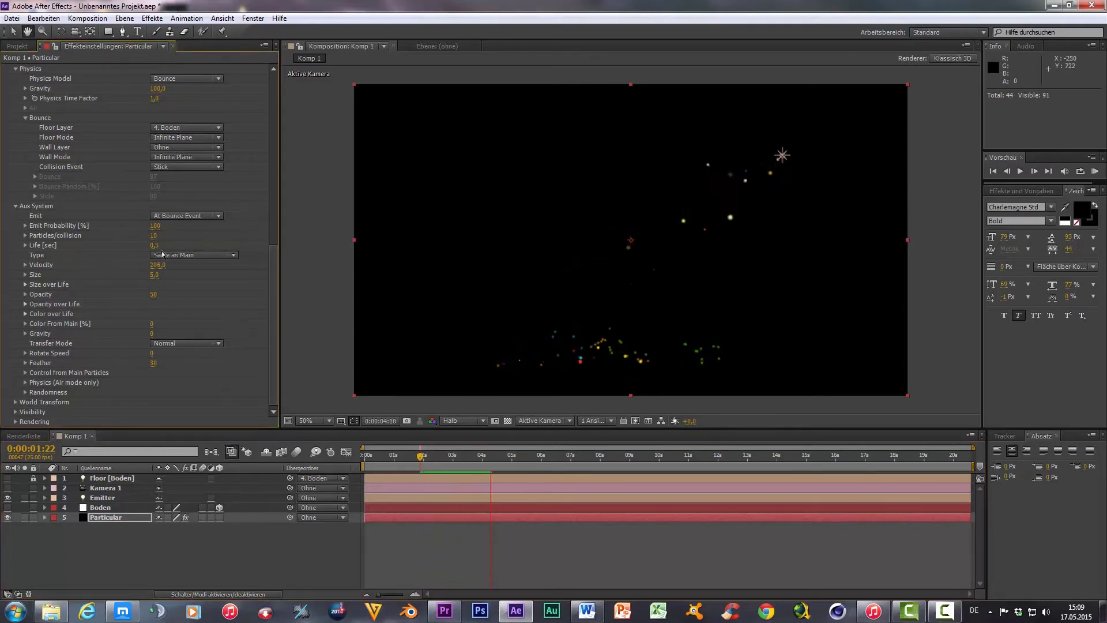
{"action": "key", "text": "space"}
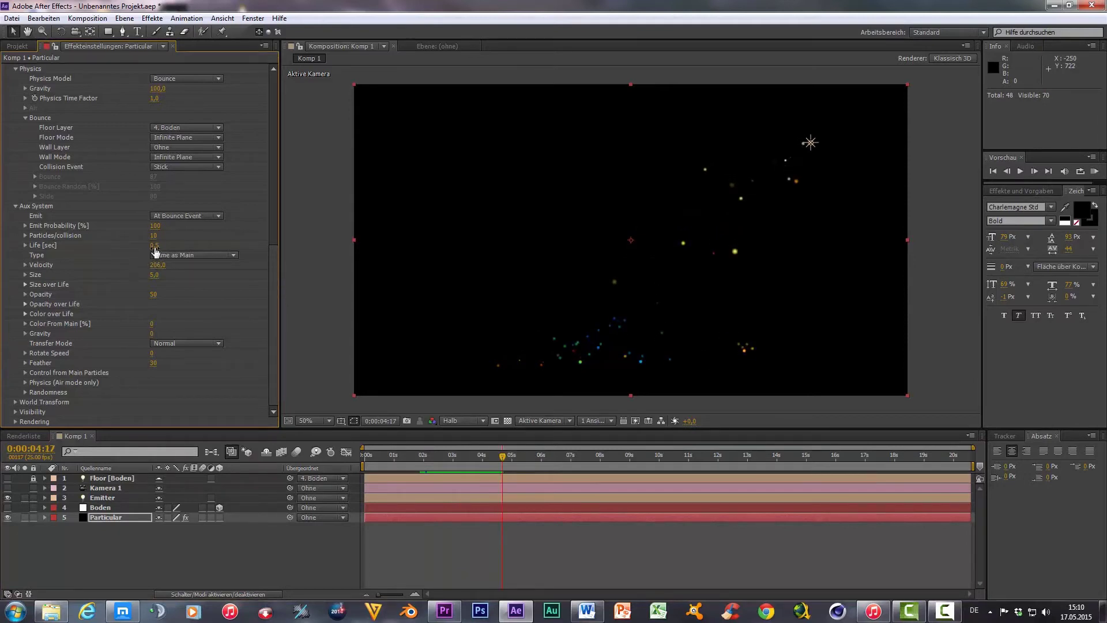
Set the aux particle Life to 3 seconds and preview.
{"action": "left_click", "coordinate": [154, 246]}
{"action": "type", "text": "3"}
{"action": "key", "text": "Return"}
{"action": "key", "text": "space"}
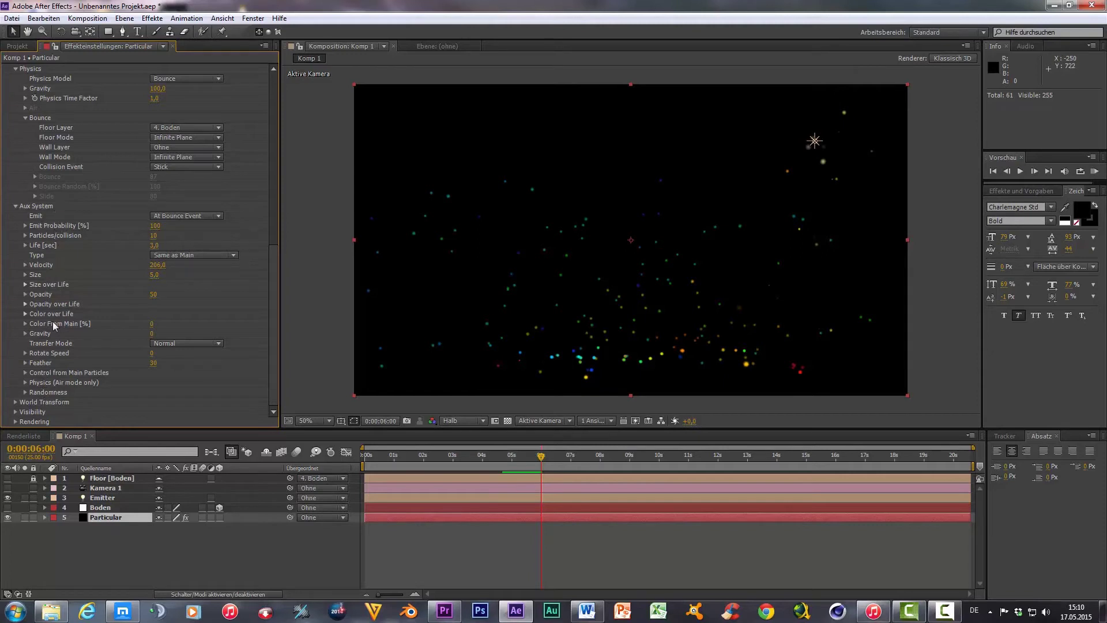
Raise aux Gravity to 110, lower aux Velocity to about 138, and preview from 2 seconds.
{"action": "left_click_drag", "start_coordinate": [151, 336], "coordinate": [164, 337]}
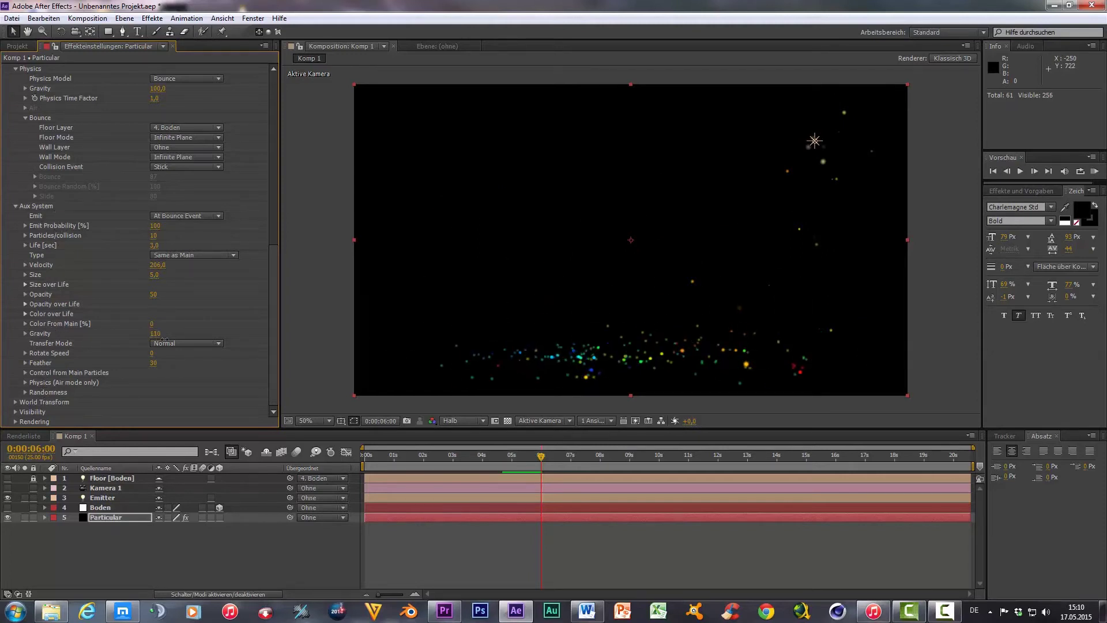
{"action": "left_click_drag", "start_coordinate": [164, 339], "coordinate": [186, 340]}
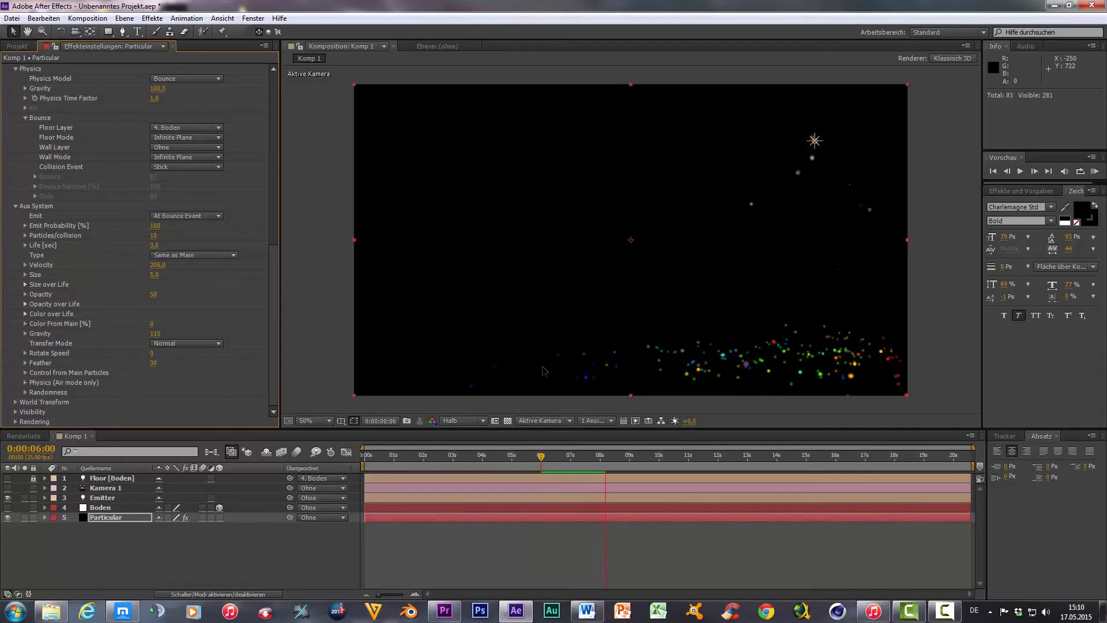
{"action": "key", "text": "space"}
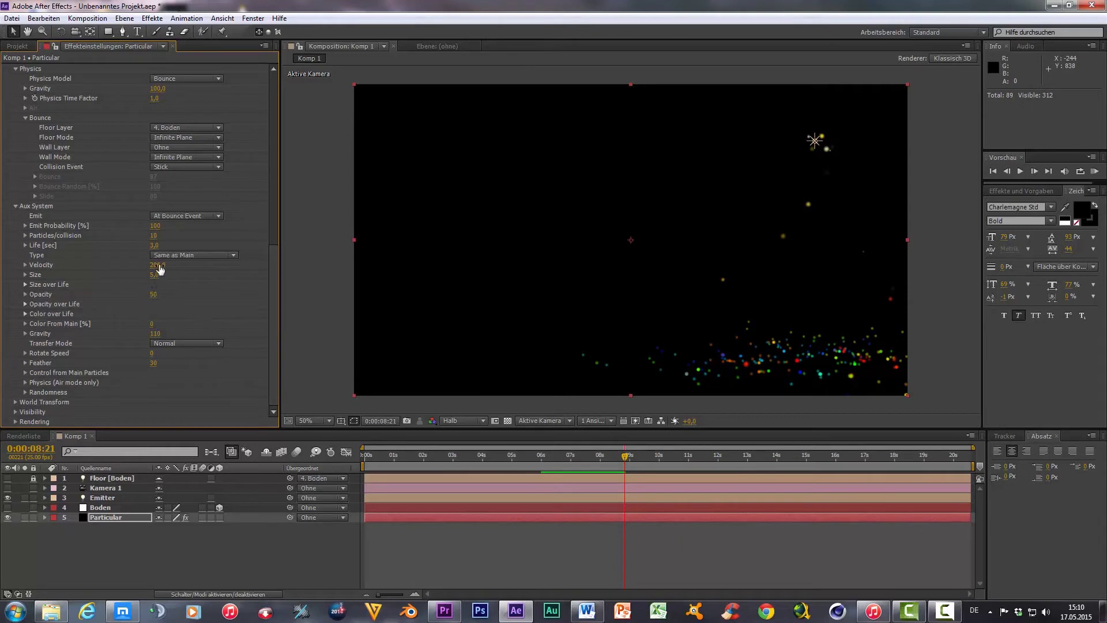
{"action": "left_click_drag", "start_coordinate": [153, 265], "coordinate": [137, 279]}
{"action": "left_click", "coordinate": [434, 456]}
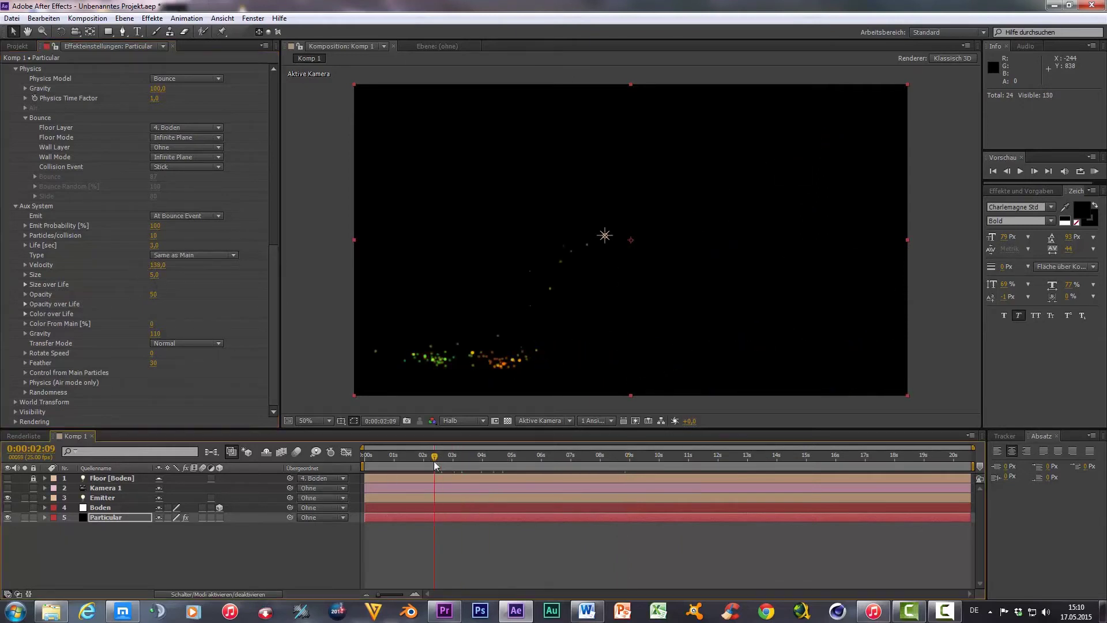
{"action": "key", "text": "space"}
Apply the white-cyan-blue Color over Life preset to the aux particles and preview.
{"action": "left_click", "coordinate": [24, 314]}
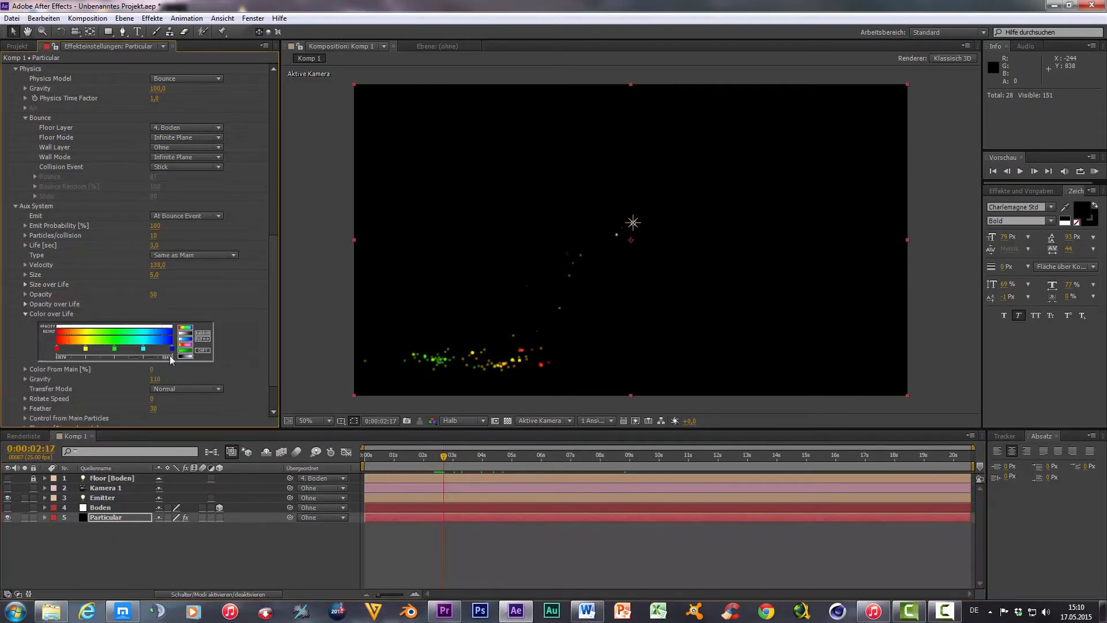
{"action": "left_click", "coordinate": [184, 343]}
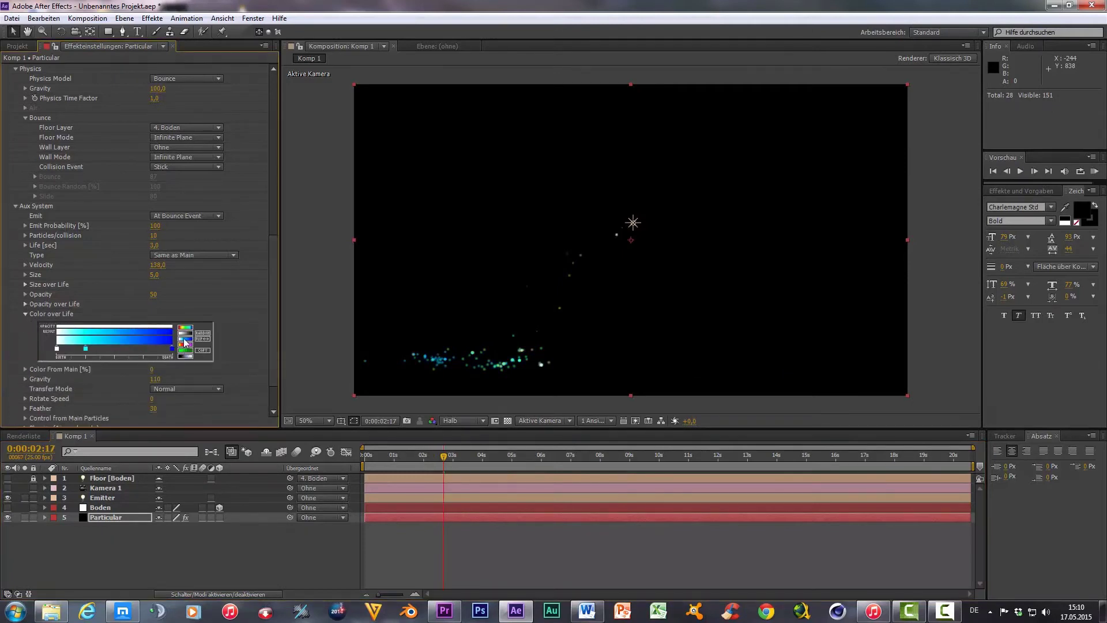
{"action": "key", "text": "space"}
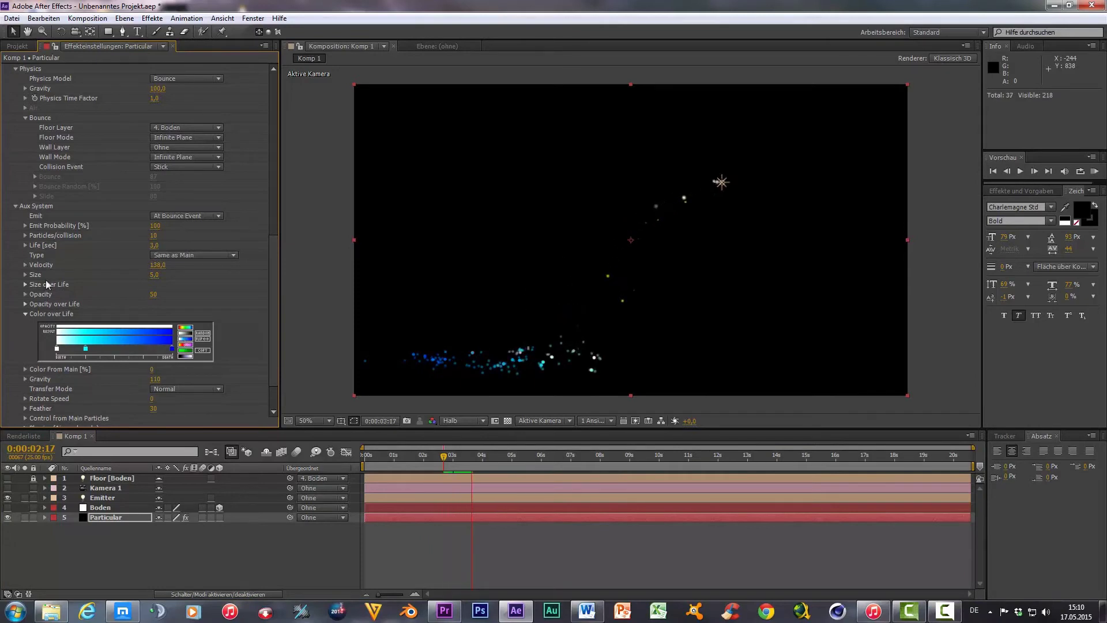
Set aux particle Size to 2 and raise Particles/collision from 10 to 114.
{"action": "left_click", "coordinate": [154, 275]}
{"action": "type", "text": "2"}
{"action": "key", "text": "Return"}
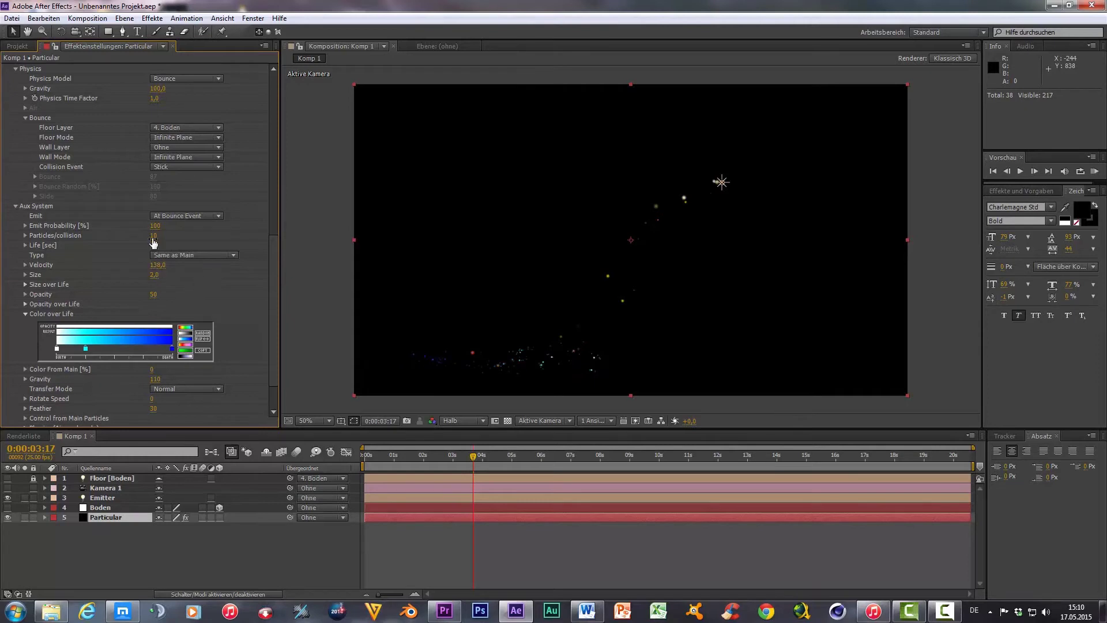
{"action": "left_click_drag", "start_coordinate": [155, 235], "coordinate": [176, 235]}
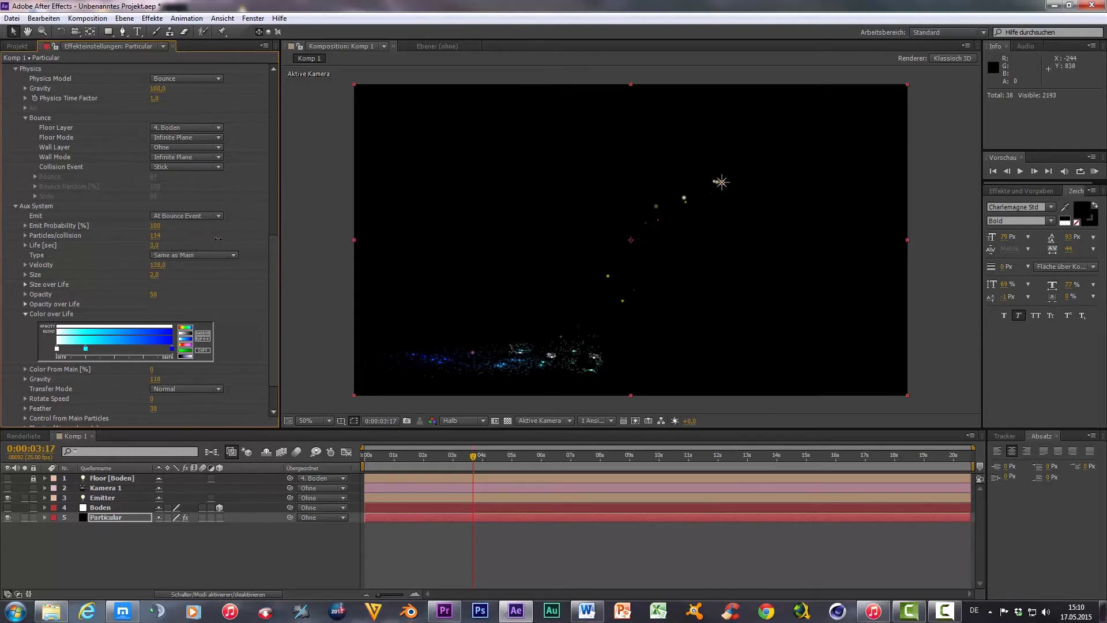
{"action": "scroll", "coordinate": [100, 388], "scroll_direction": "down", "scroll_amount": 2}
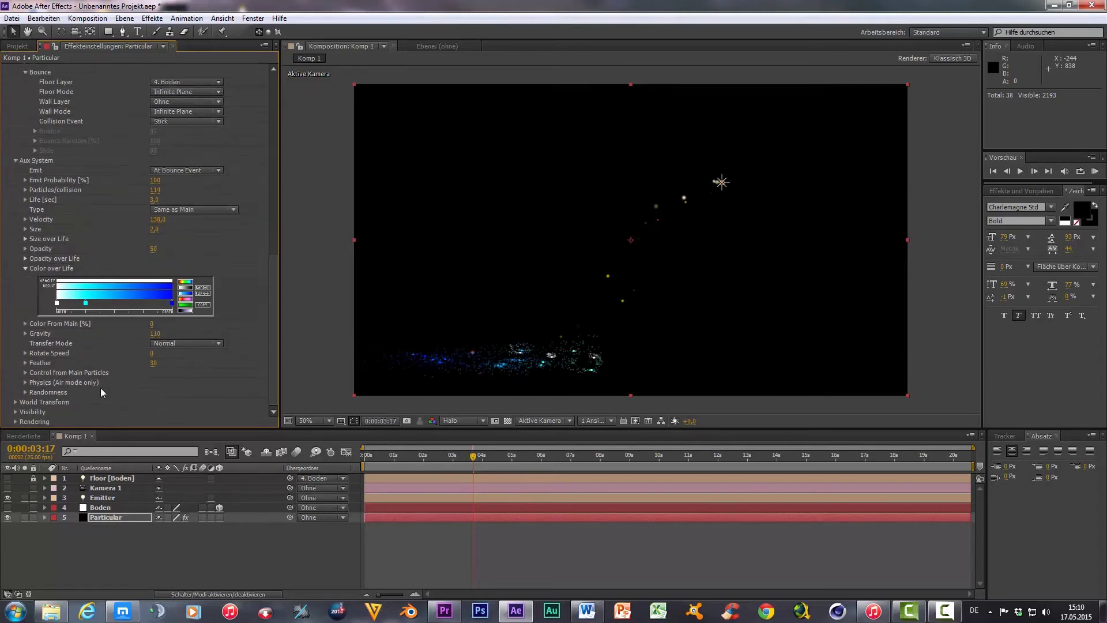
Set aux Randomness for Life, Size and Opacity to 100 each and preview.
{"action": "left_click", "coordinate": [26, 392]}
{"action": "scroll", "coordinate": [123, 379], "scroll_direction": "down", "scroll_amount": 1}
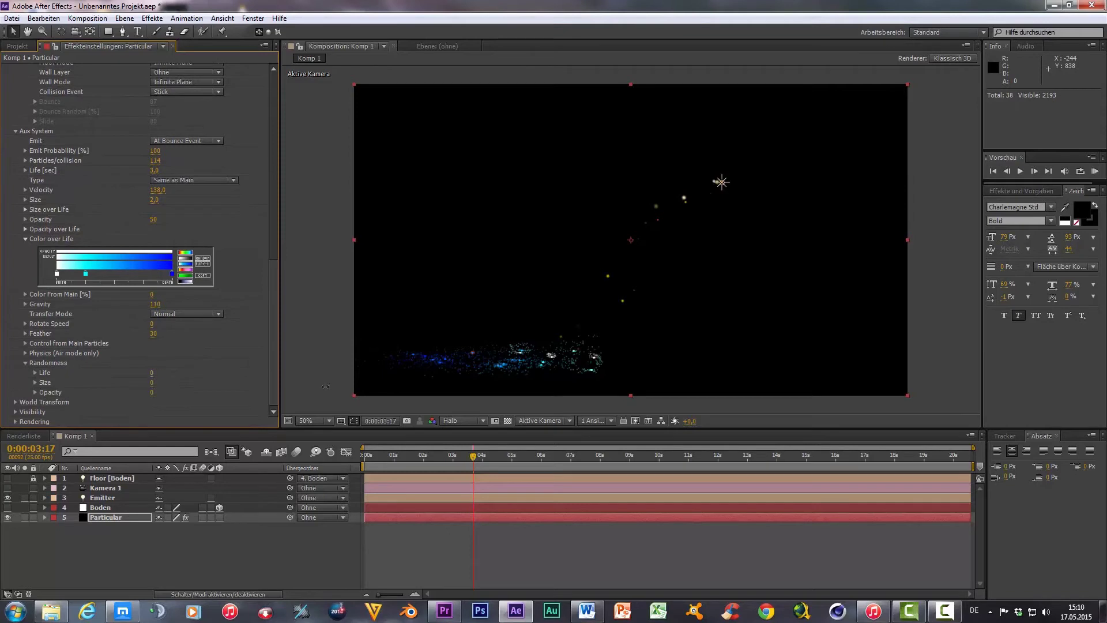
{"action": "left_click_drag", "start_coordinate": [152, 372], "coordinate": [433, 391]}
{"action": "key", "text": "space"}
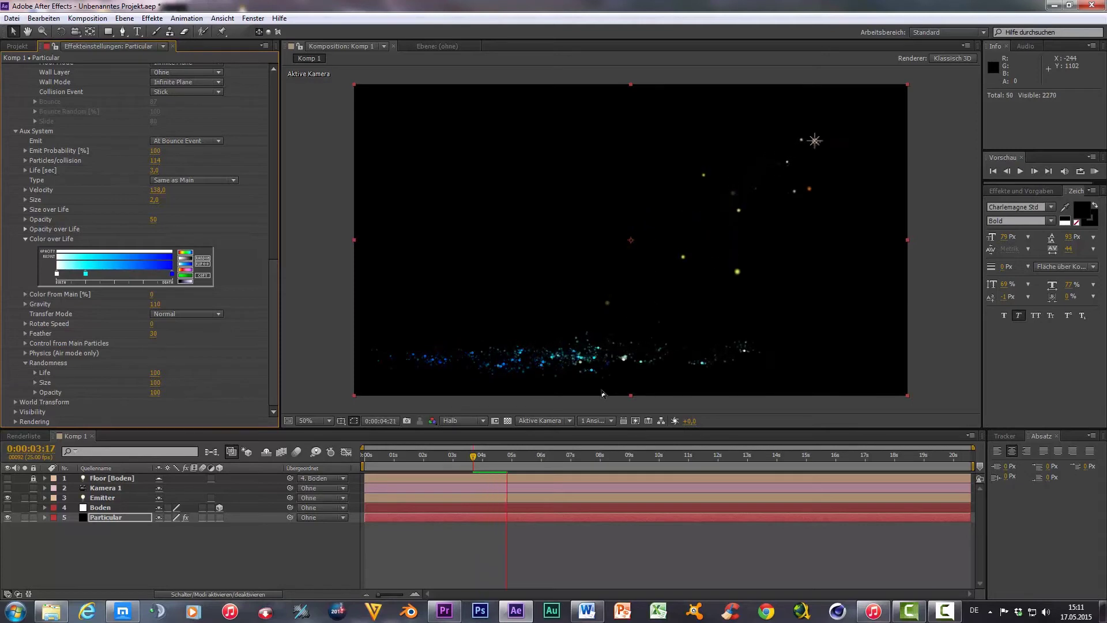
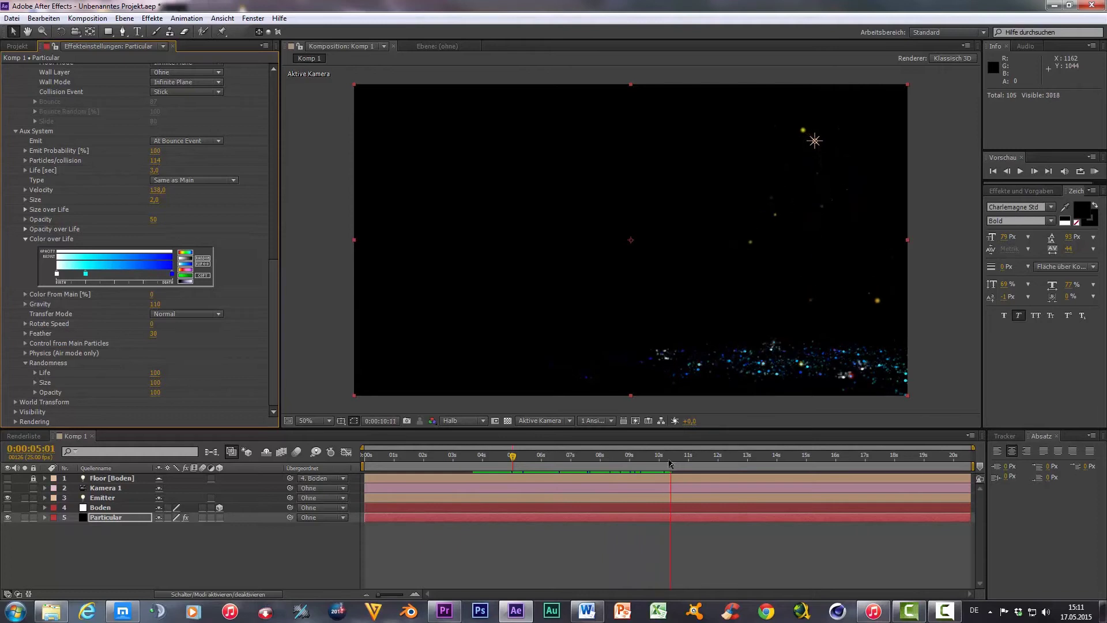
Turn Motion Blur on in Particular's Rendering settings.
{"action": "left_click_drag", "start_coordinate": [670, 463], "coordinate": [413, 464]}
{"action": "key", "text": "space"}
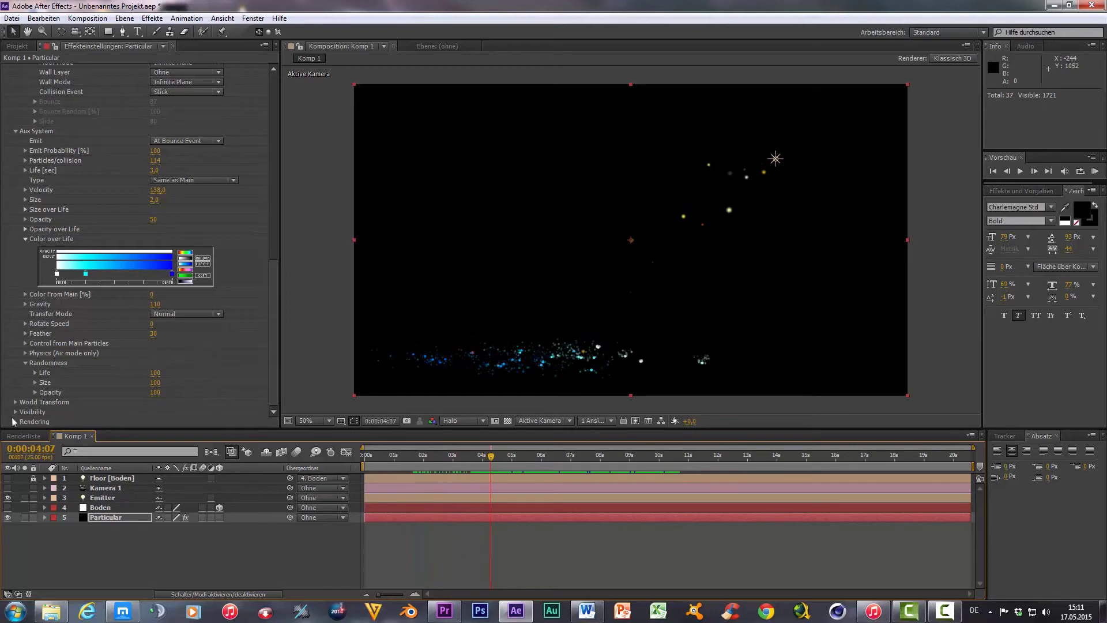
{"action": "scroll", "coordinate": [54, 386], "scroll_direction": "down", "scroll_amount": 3}
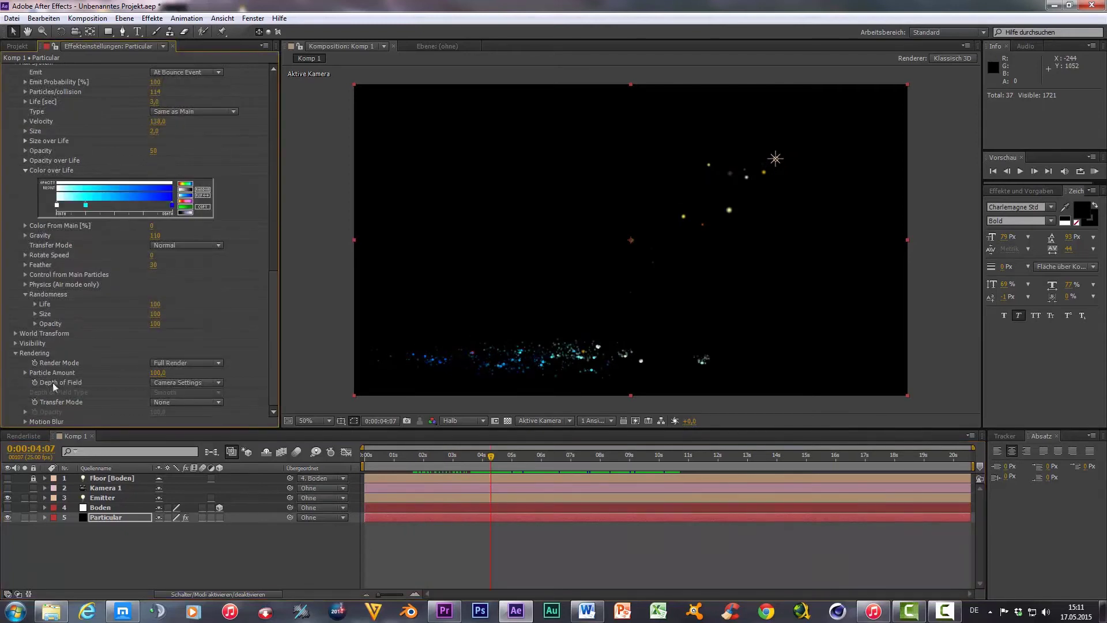
{"action": "left_click", "coordinate": [25, 422]}
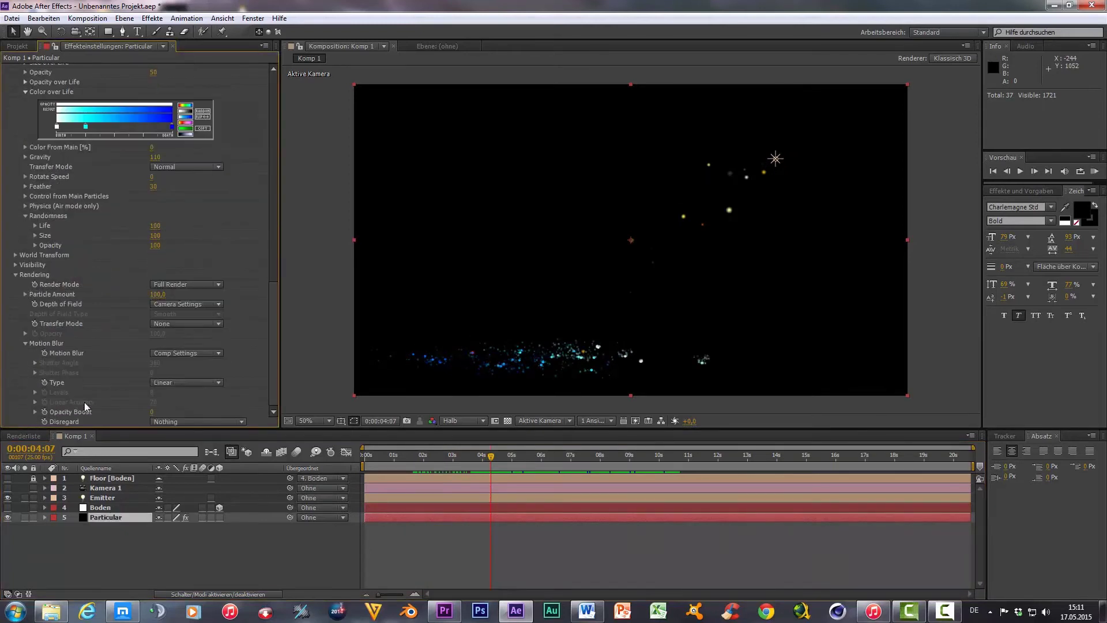
{"action": "left_click", "coordinate": [210, 353]}
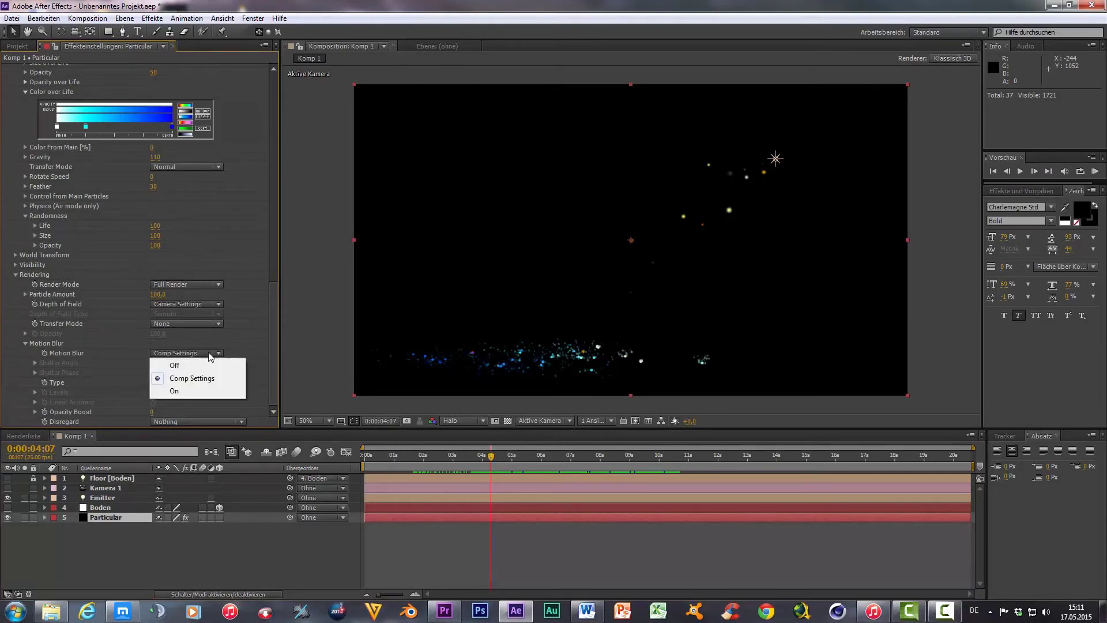
{"action": "left_click", "coordinate": [195, 390]}
Preview the motion-blurred blue particles bouncing across the floor, then return to about two seconds.
{"action": "key", "text": "space"}
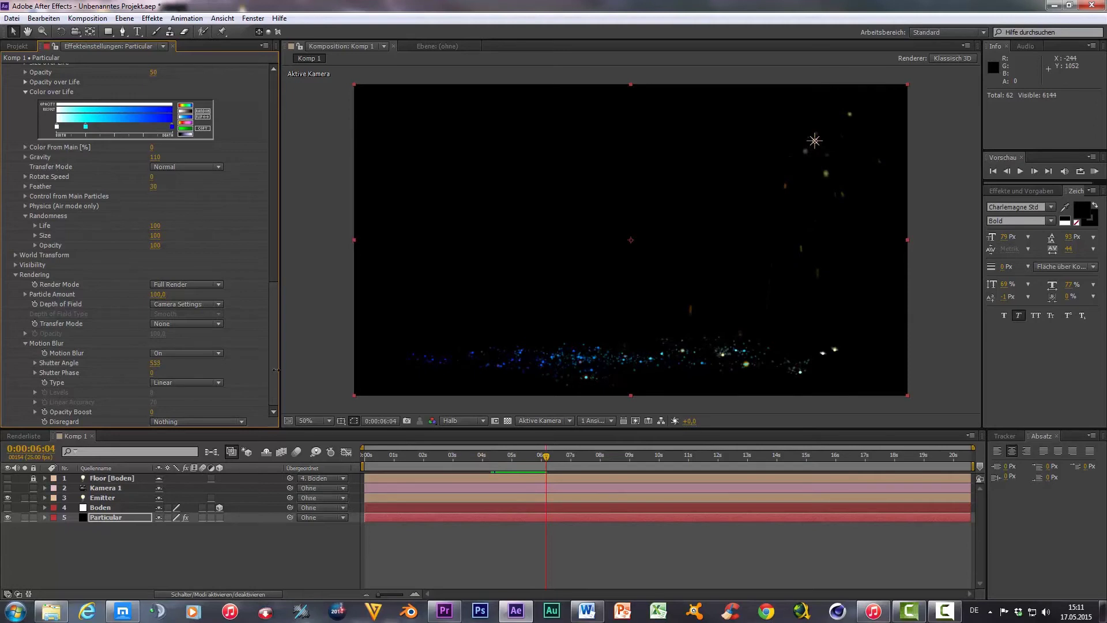
{"action": "left_click_drag", "start_coordinate": [542, 464], "coordinate": [417, 466]}
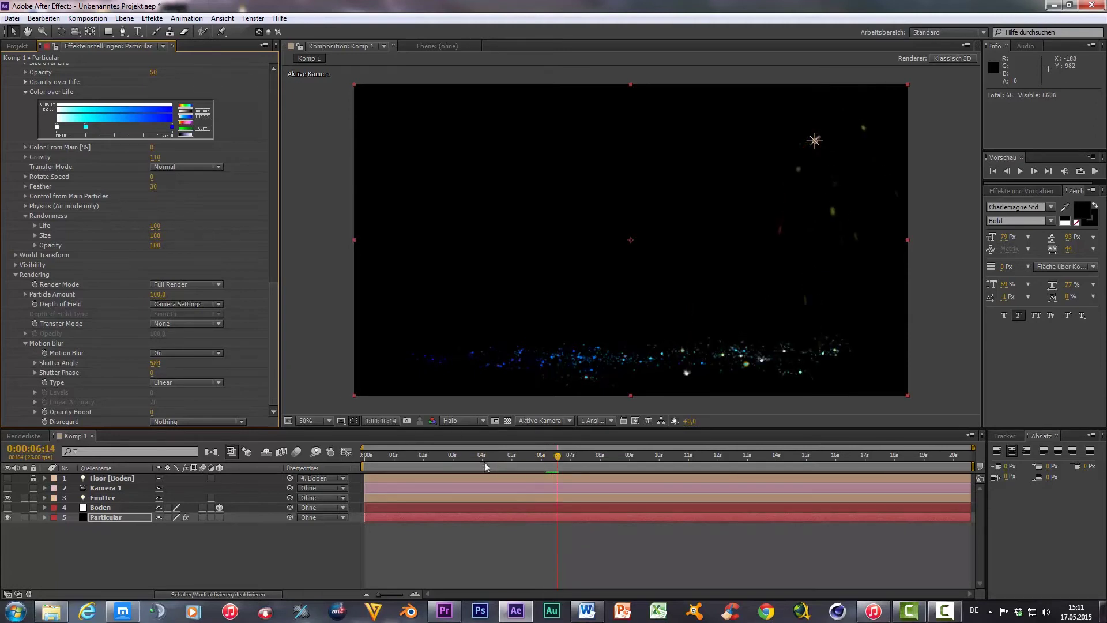
{"action": "key", "text": "space"}
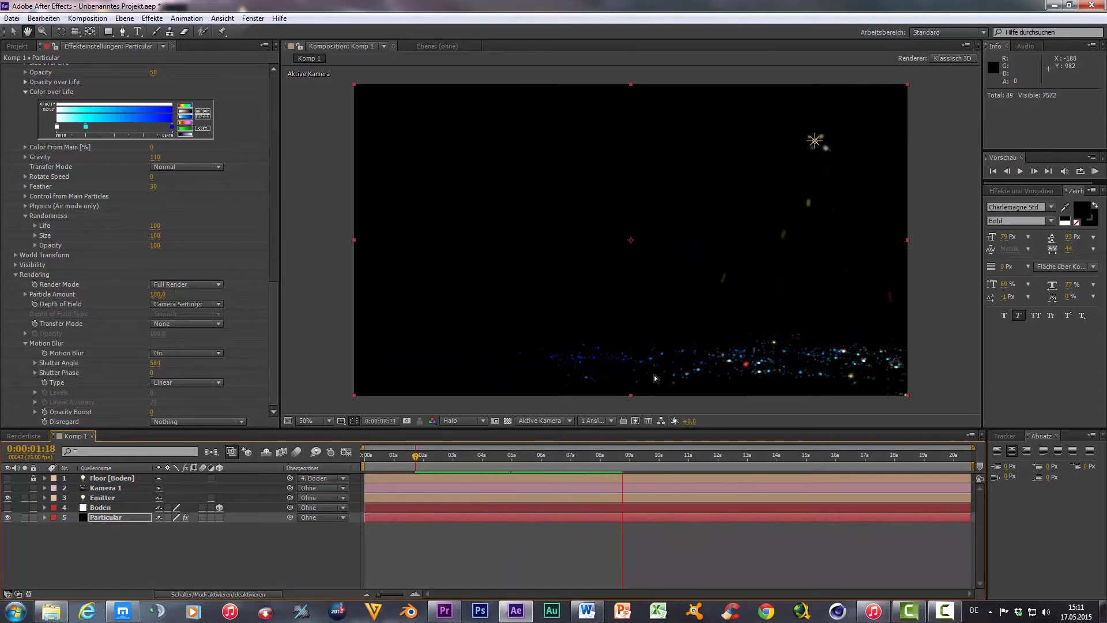
{"action": "left_click", "coordinate": [639, 464]}
{"action": "left_click_drag", "start_coordinate": [621, 457], "coordinate": [422, 492]}
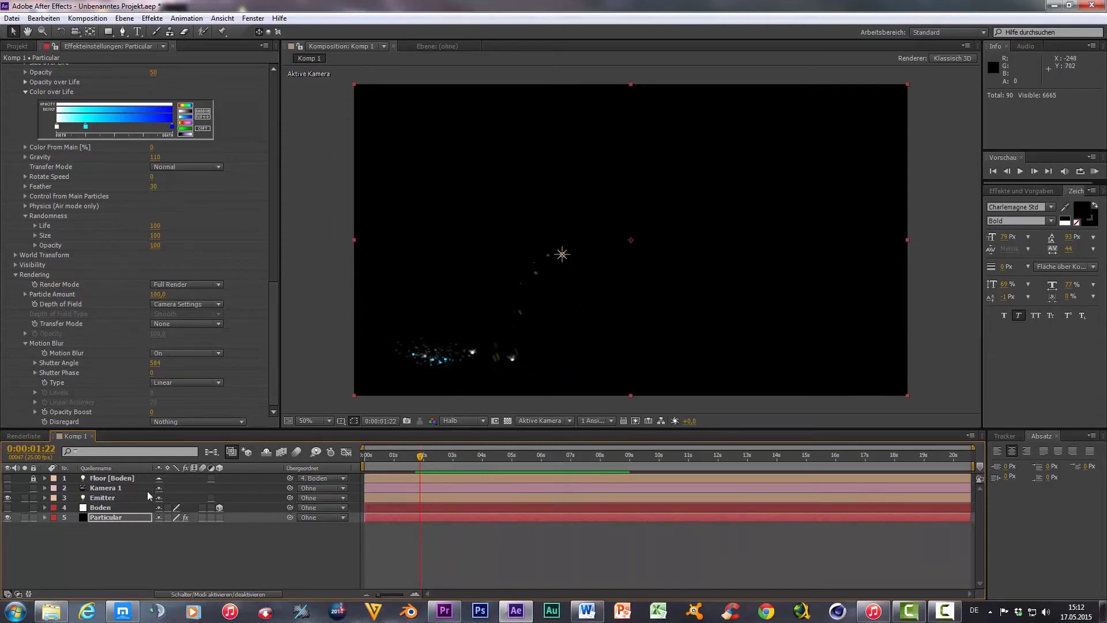
Create a new black solid layer named 'Particular 2'.
{"action": "scroll", "coordinate": [91, 239], "scroll_direction": "up", "scroll_amount": 2}
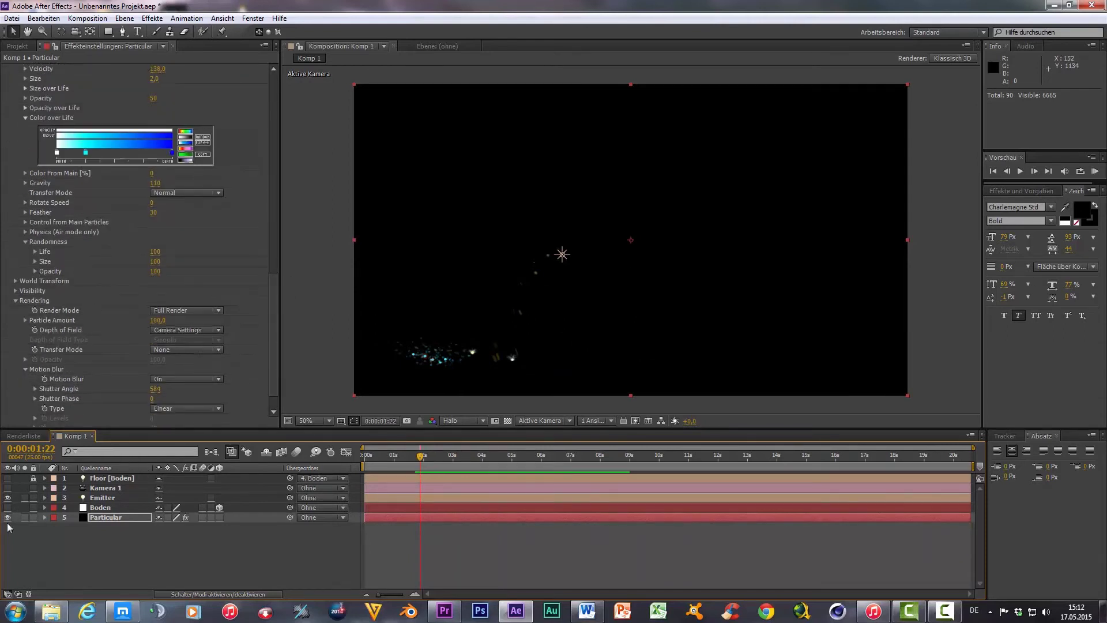
{"action": "right_click", "coordinate": [97, 559]}
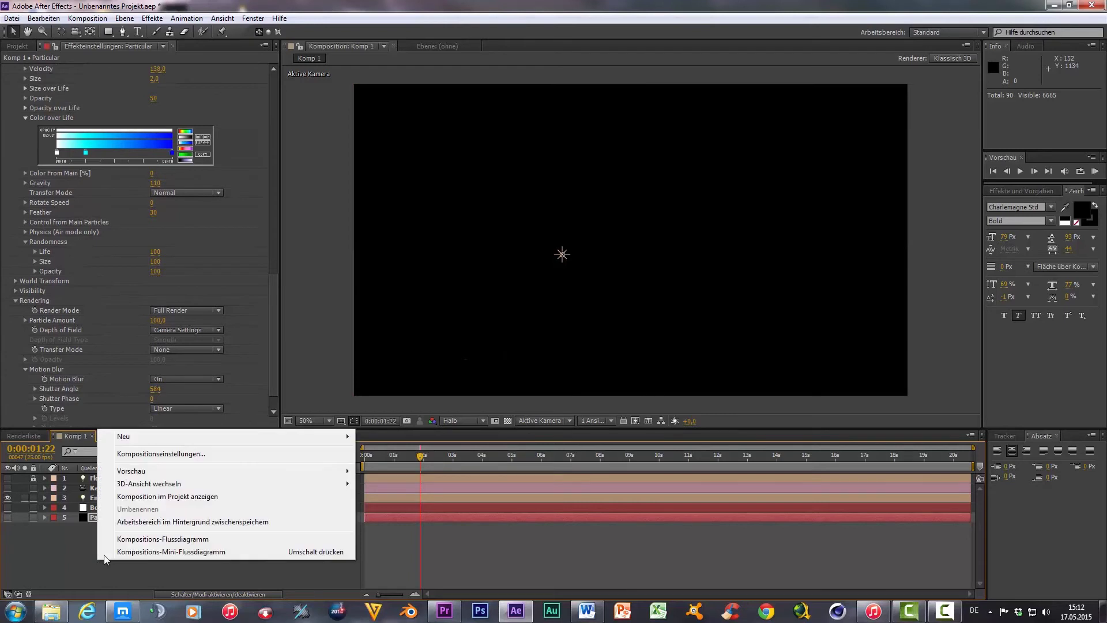
{"action": "mouse_move", "coordinate": [155, 444]}
{"action": "left_click", "coordinate": [426, 469]}
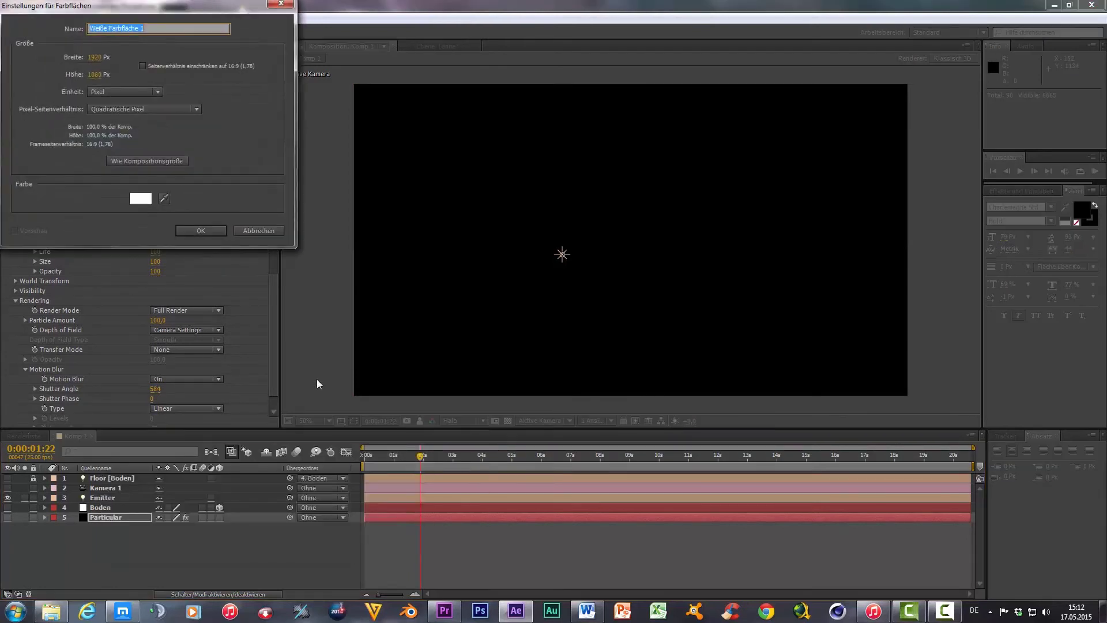
{"action": "left_click", "coordinate": [132, 199]}
{"action": "left_click", "coordinate": [14, 171]}
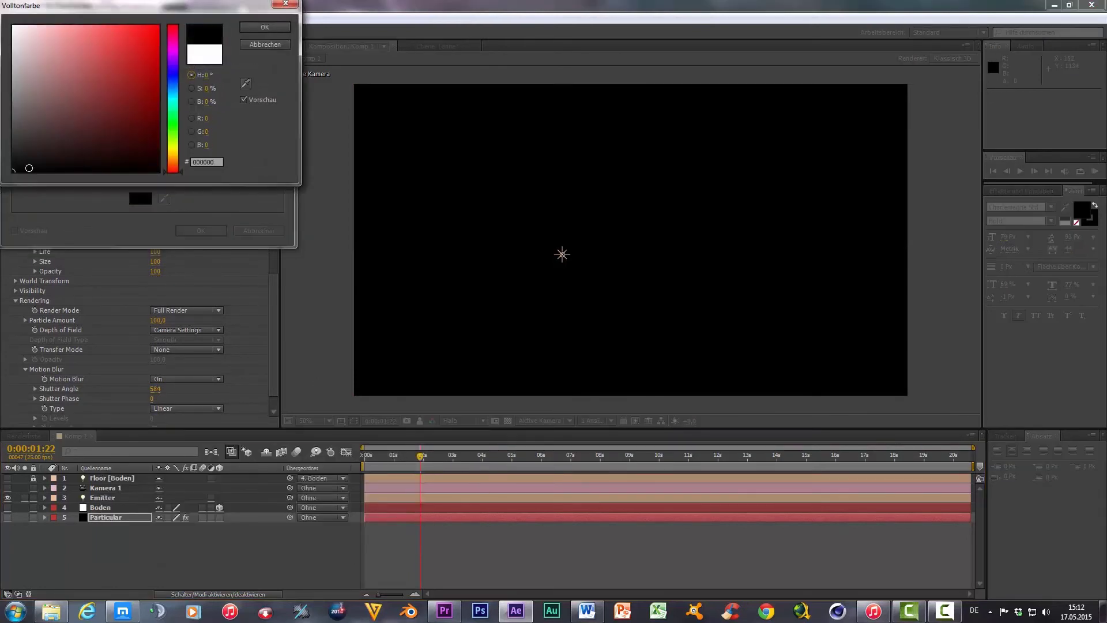
{"action": "left_click", "coordinate": [264, 27]}
{"action": "left_click_drag", "start_coordinate": [161, 28], "coordinate": [54, 33]}
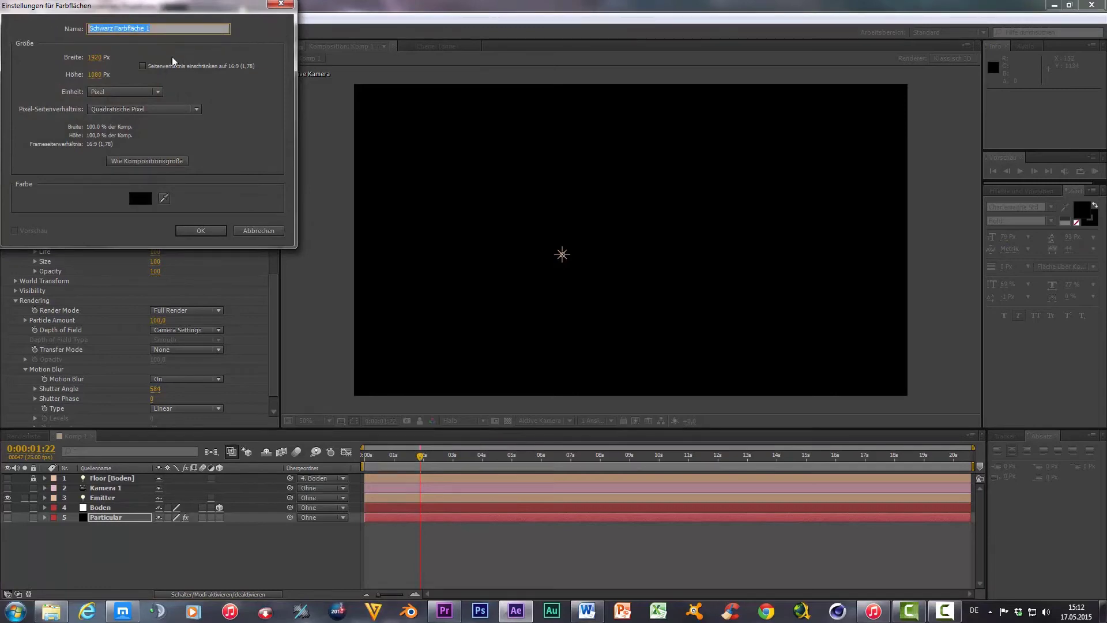
{"action": "type", "text": "Particular 2"}
{"action": "key", "text": "Return"}
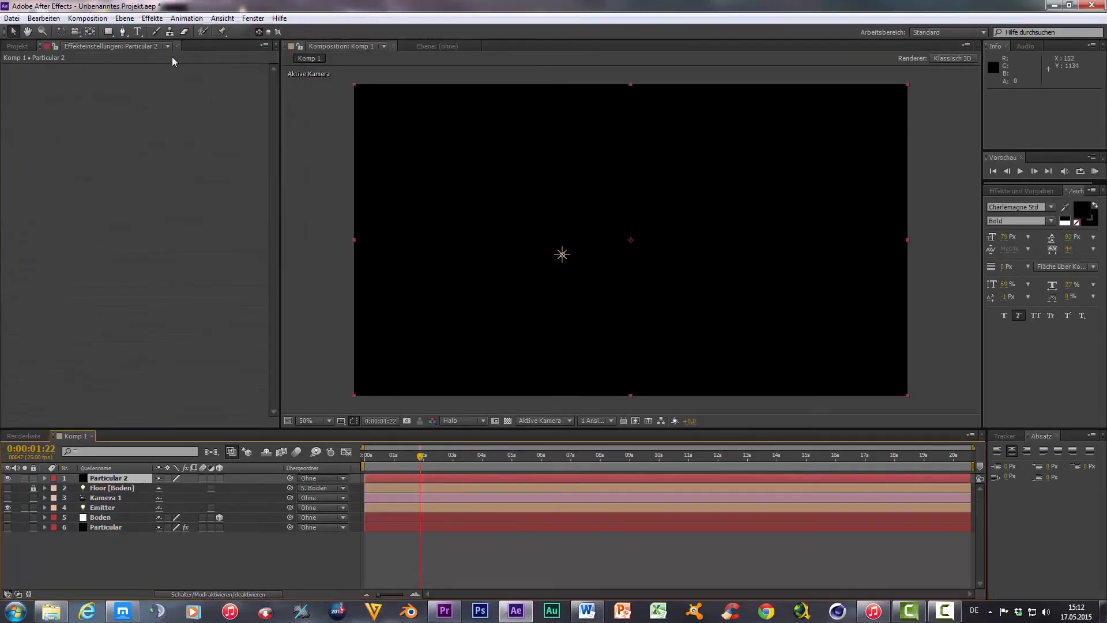
Apply Trapcode Particular to the Particular 2 layer.
{"action": "right_click", "coordinate": [131, 129]}
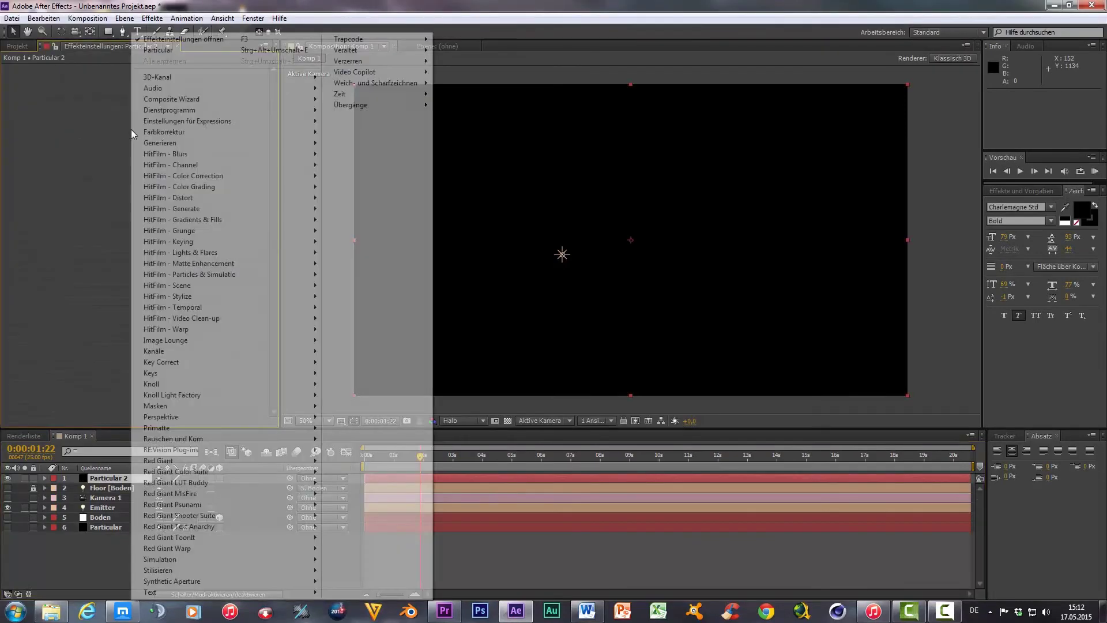
{"action": "mouse_move", "coordinate": [404, 39]}
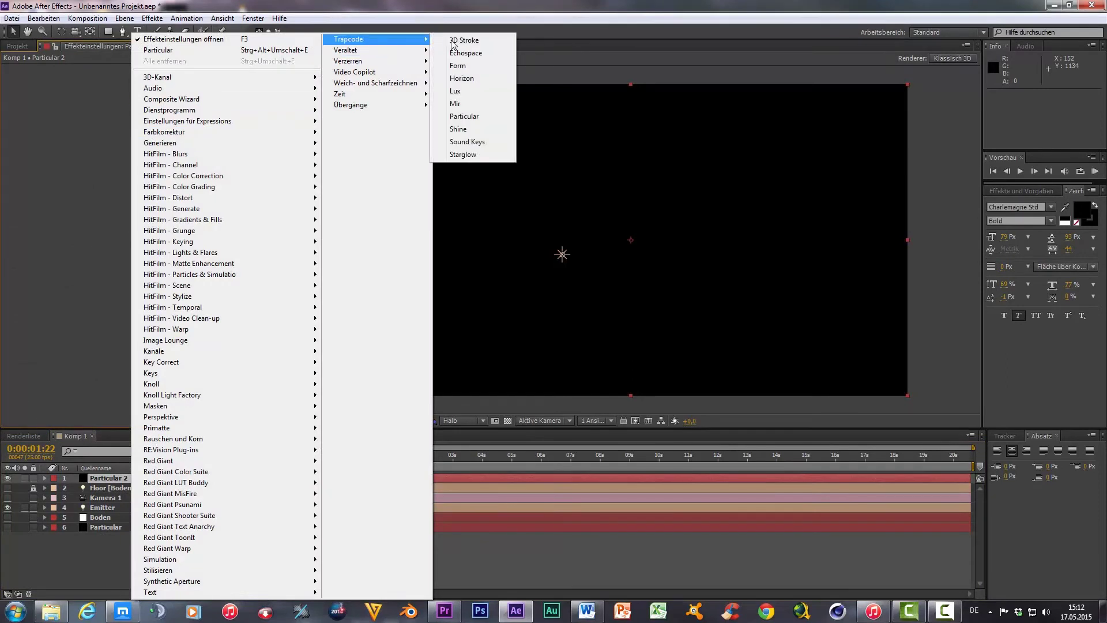
{"action": "left_click", "coordinate": [467, 116]}
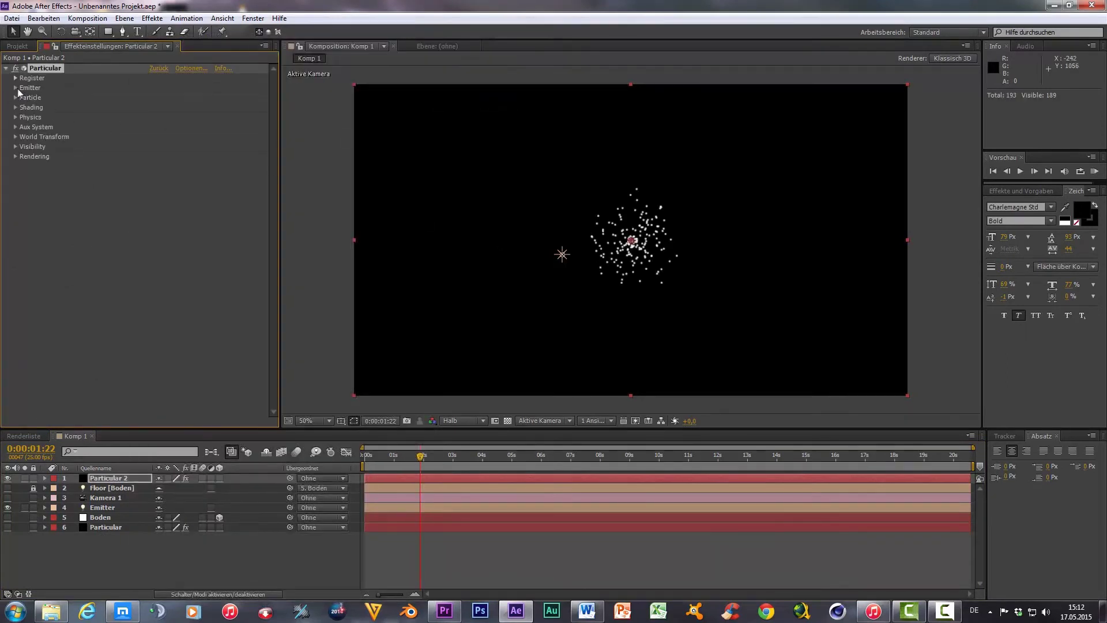
Set the Particular 2 Emitter Type to Light(s).
{"action": "left_click", "coordinate": [15, 88]}
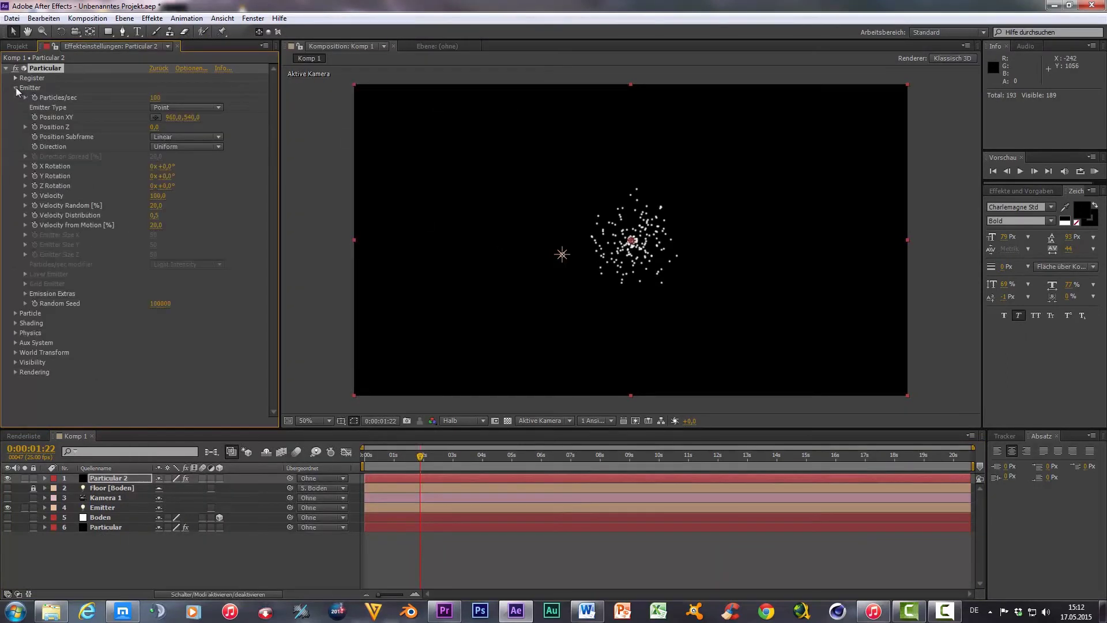
{"action": "left_click", "coordinate": [199, 108]}
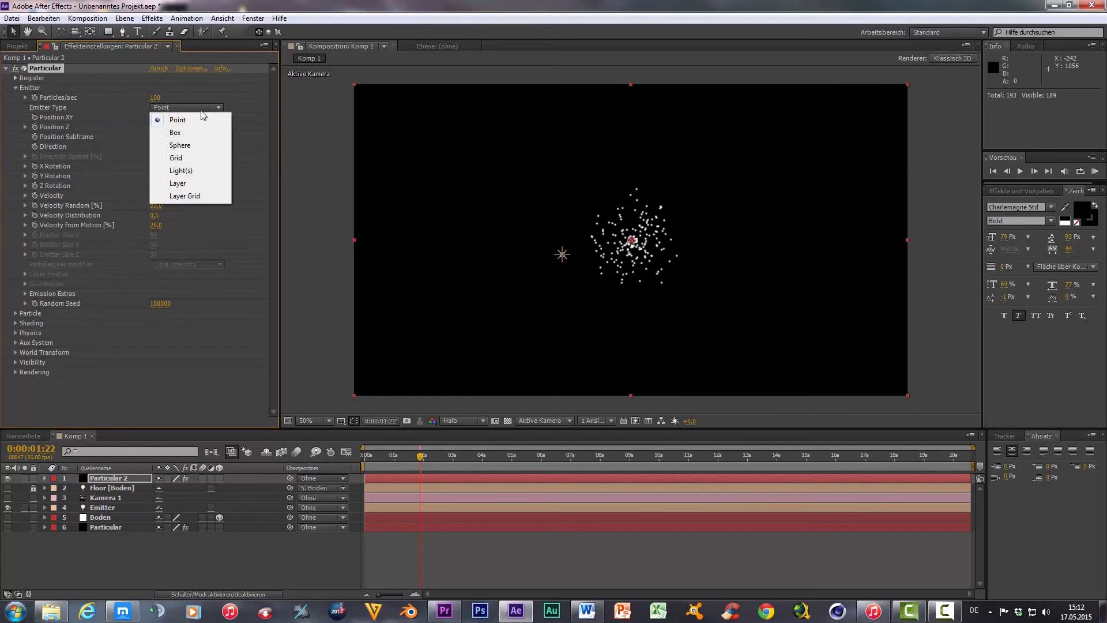
{"action": "left_click", "coordinate": [206, 172]}
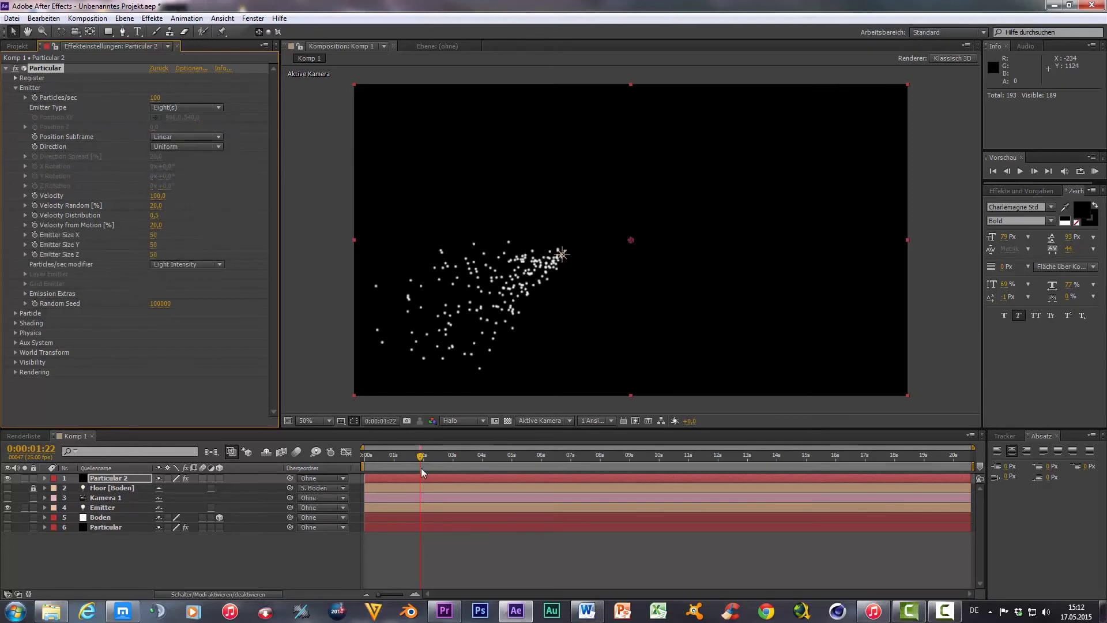
{"action": "left_click_drag", "start_coordinate": [423, 472], "coordinate": [435, 476]}
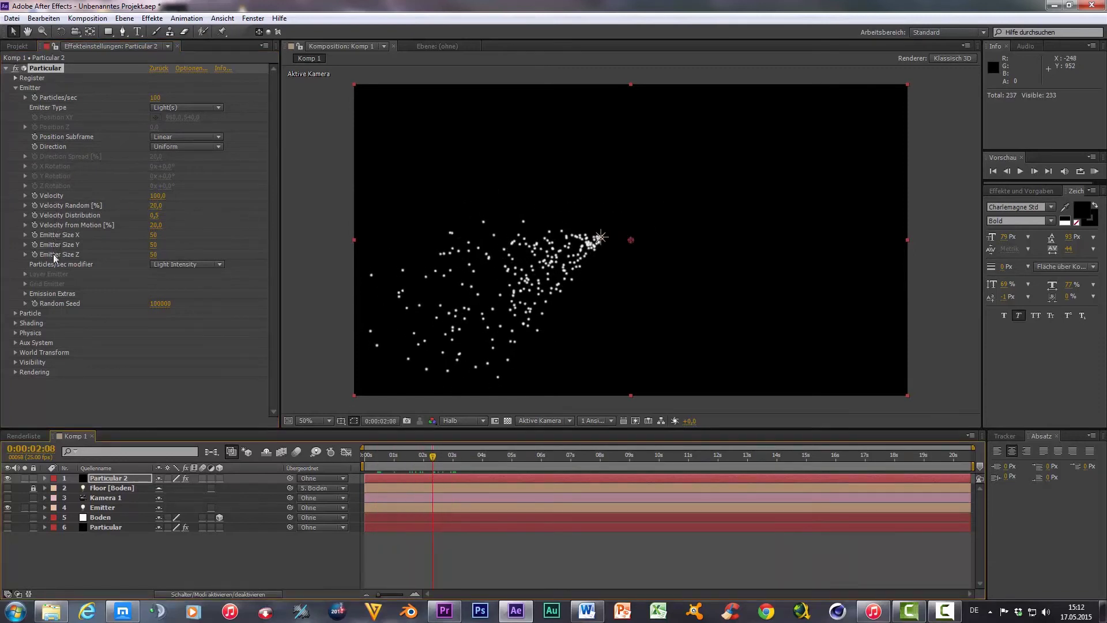
Set Velocity, its random, distribution and motion values, and Emitter Size X/Y/Z to 0.
{"action": "left_click", "coordinate": [157, 196]}
{"action": "type", "text": "0\t0\t0\t0\t0\t0\t0"}
{"action": "left_click_drag", "start_coordinate": [426, 472], "coordinate": [346, 472]}
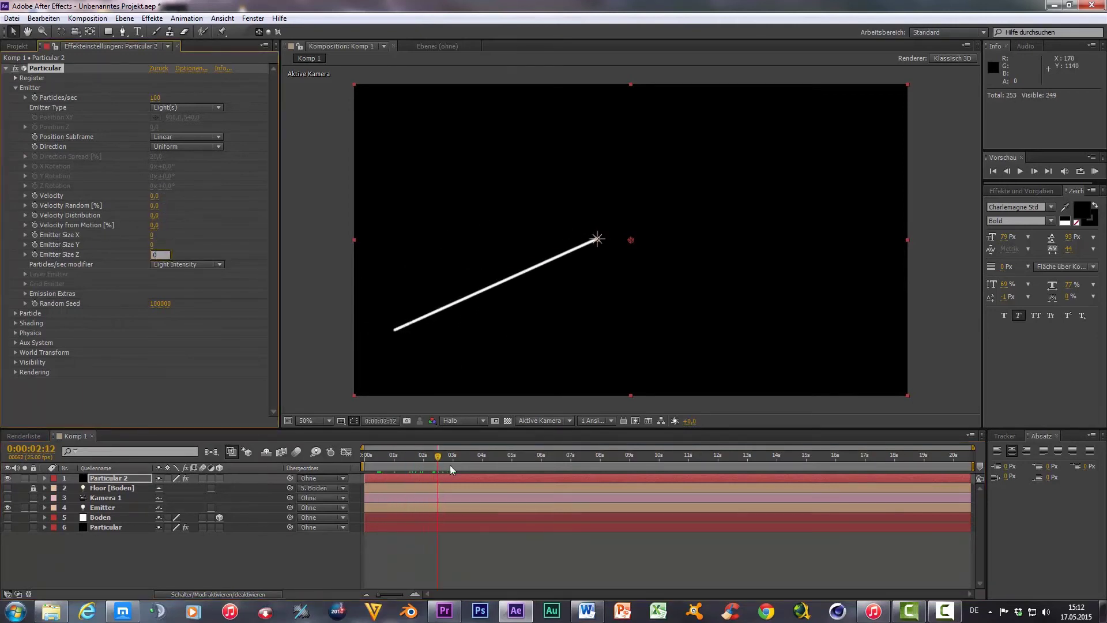
{"action": "left_click", "coordinate": [346, 472]}
{"action": "key", "text": "KP_0"}
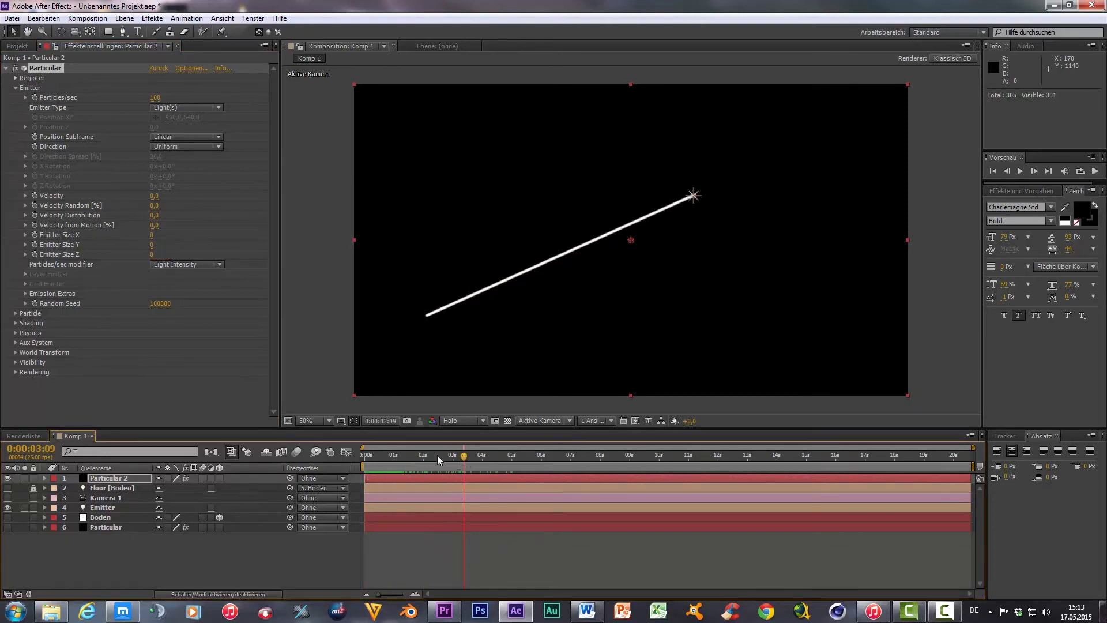
Set the Aux System to emit continuously.
{"action": "left_click", "coordinate": [16, 344]}
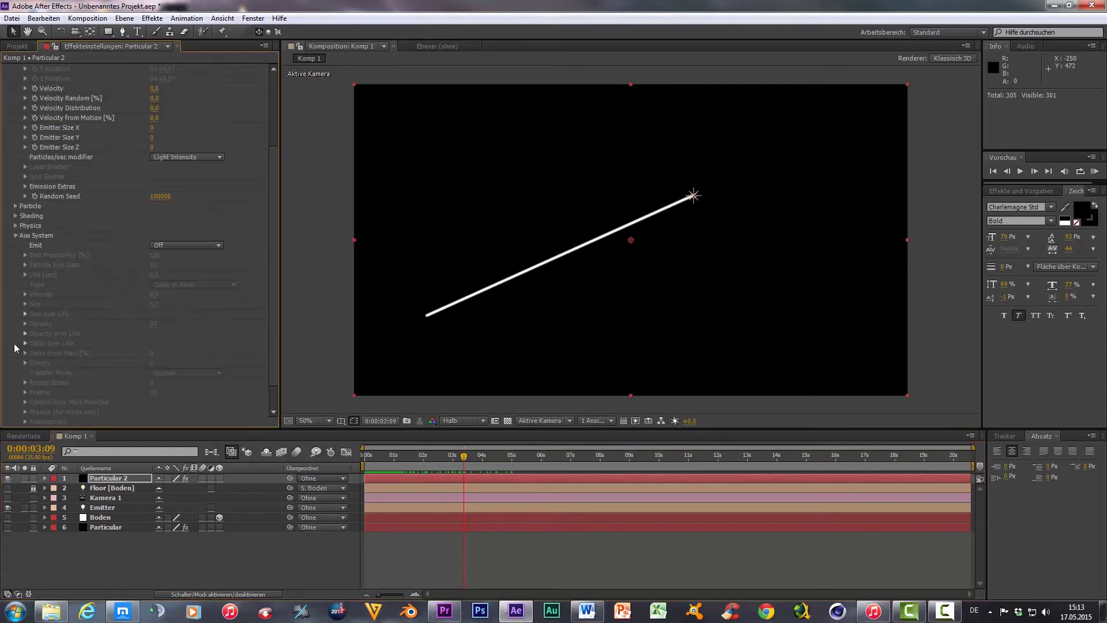
{"action": "scroll", "coordinate": [57, 344], "scroll_direction": "down", "scroll_amount": 5}
{"action": "left_click", "coordinate": [186, 219]}
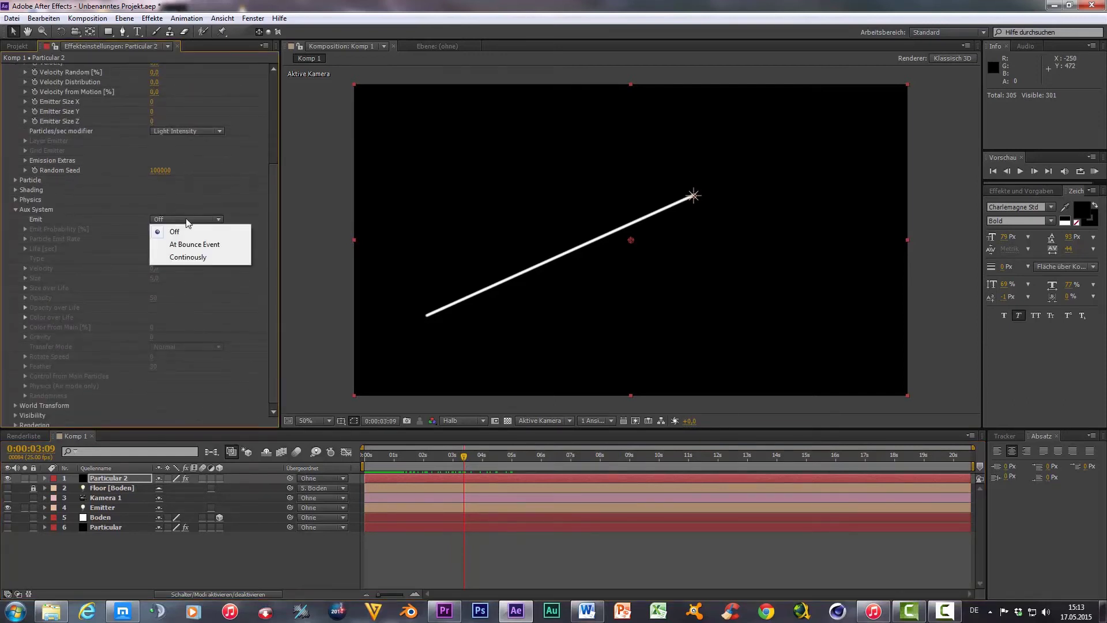
{"action": "left_click", "coordinate": [202, 261]}
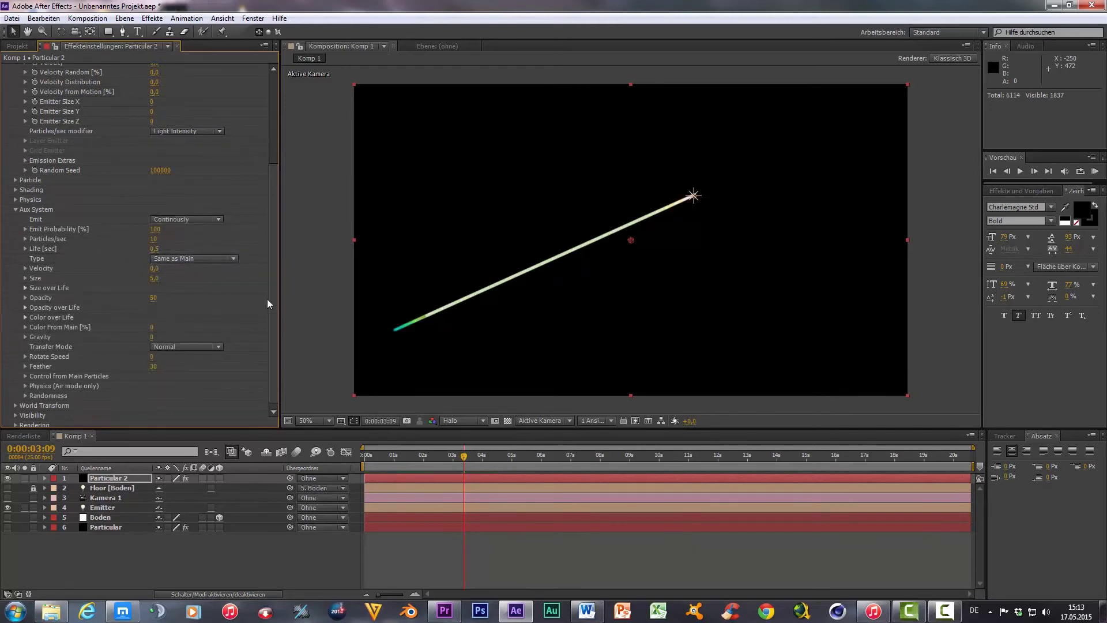
{"action": "mouse_move", "coordinate": [462, 457]}
{"action": "left_mouse_down"}
{"action": "mouse_move", "coordinate": [504, 456]}
{"action": "mouse_move", "coordinate": [474, 456]}
{"action": "left_mouse_up"}
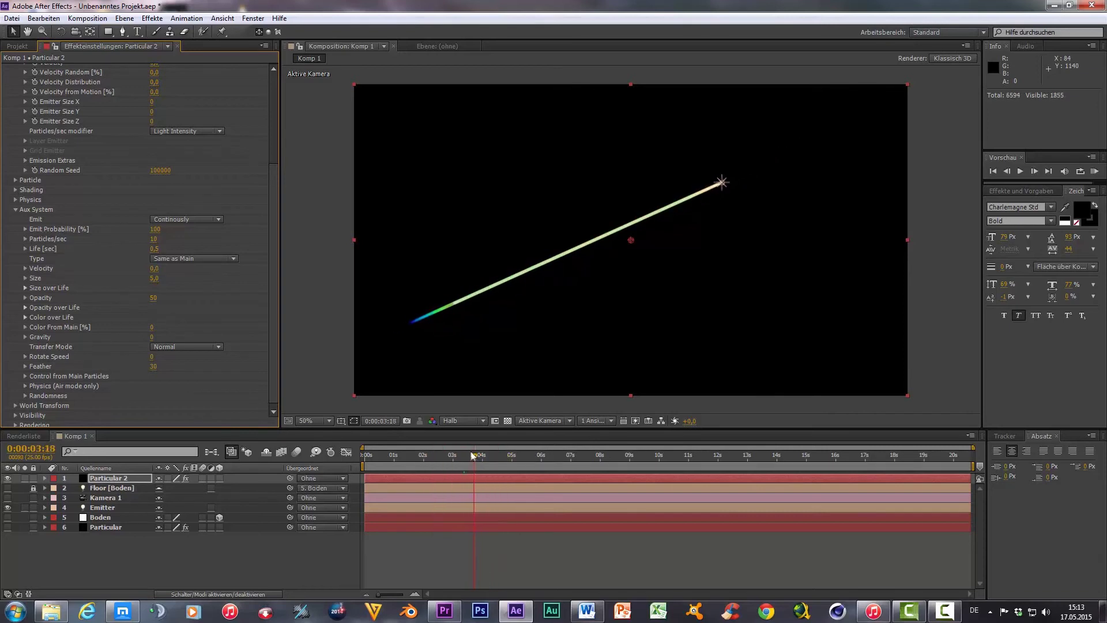
Set the aux Physics Turbulence Position to 790 and preview the swirling trails.
{"action": "scroll", "coordinate": [63, 268], "scroll_direction": "down", "scroll_amount": 1}
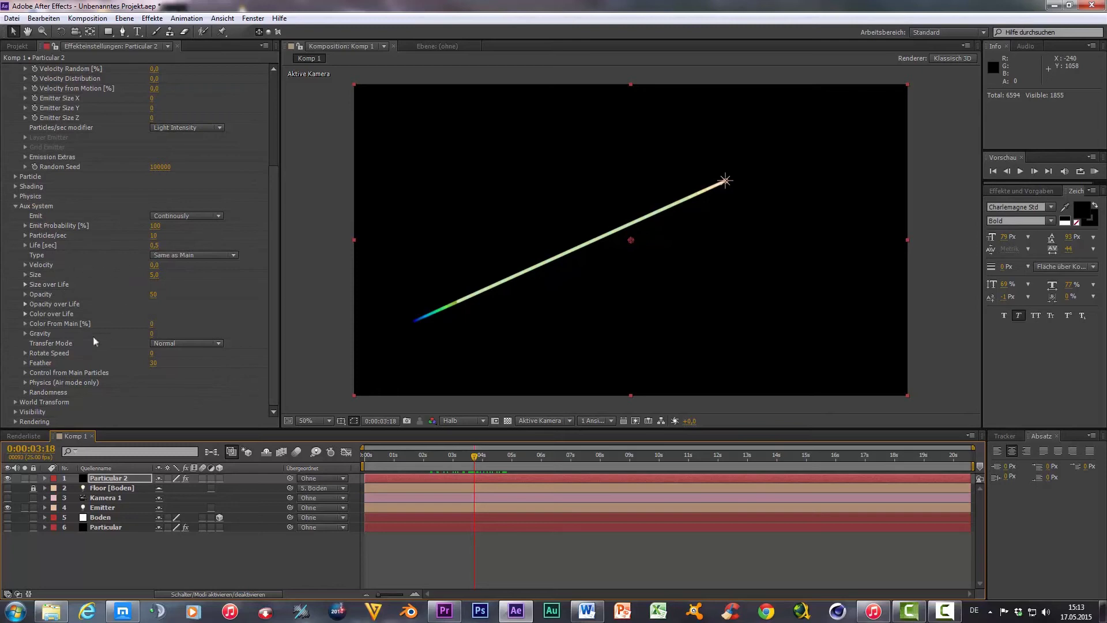
{"action": "left_click", "coordinate": [24, 383]}
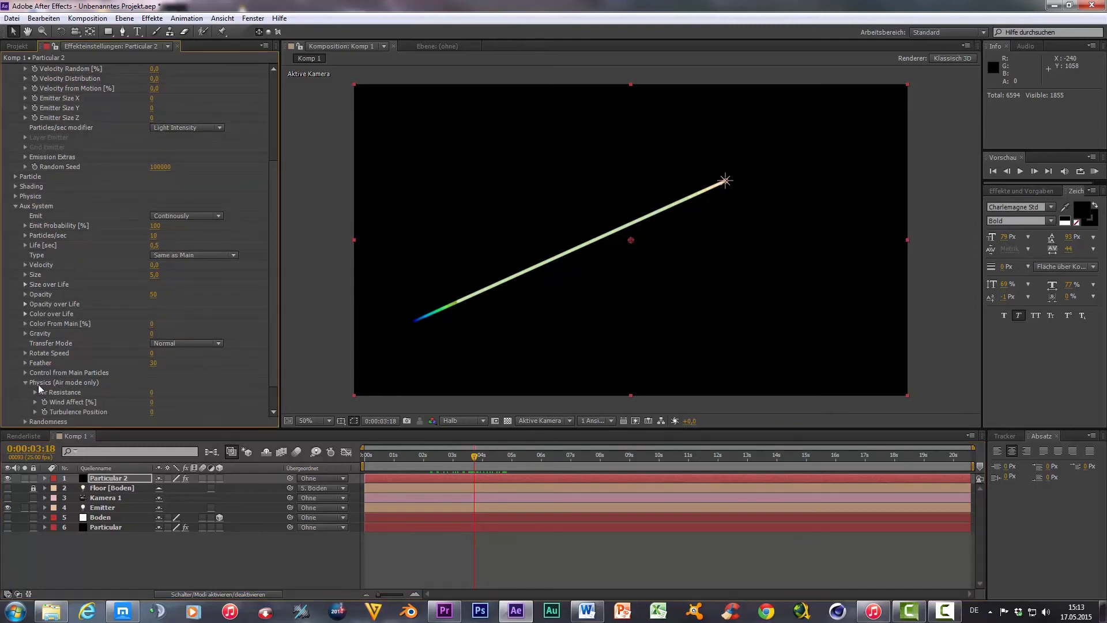
{"action": "scroll", "coordinate": [95, 390], "scroll_direction": "down", "scroll_amount": 2}
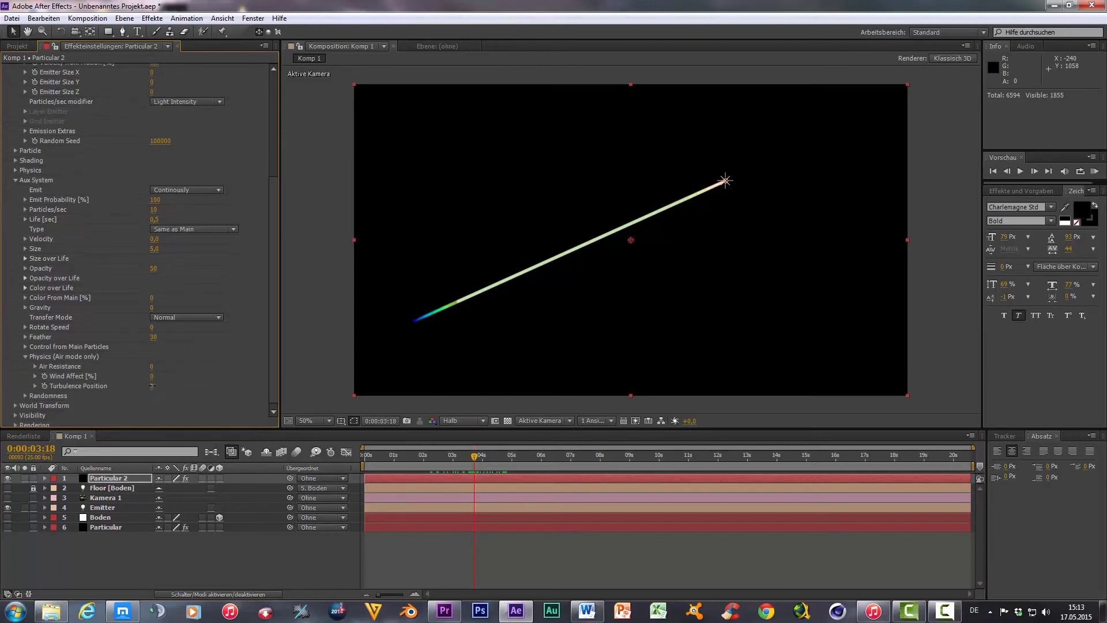
{"action": "left_click_drag", "start_coordinate": [152, 390], "coordinate": [195, 387]}
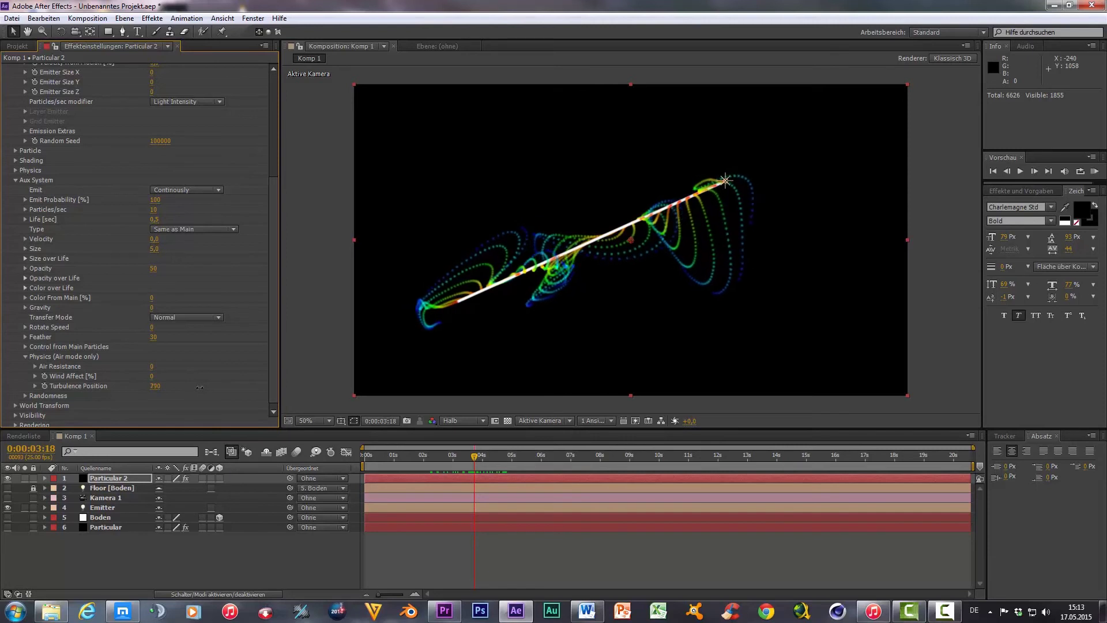
{"action": "key", "text": "space"}
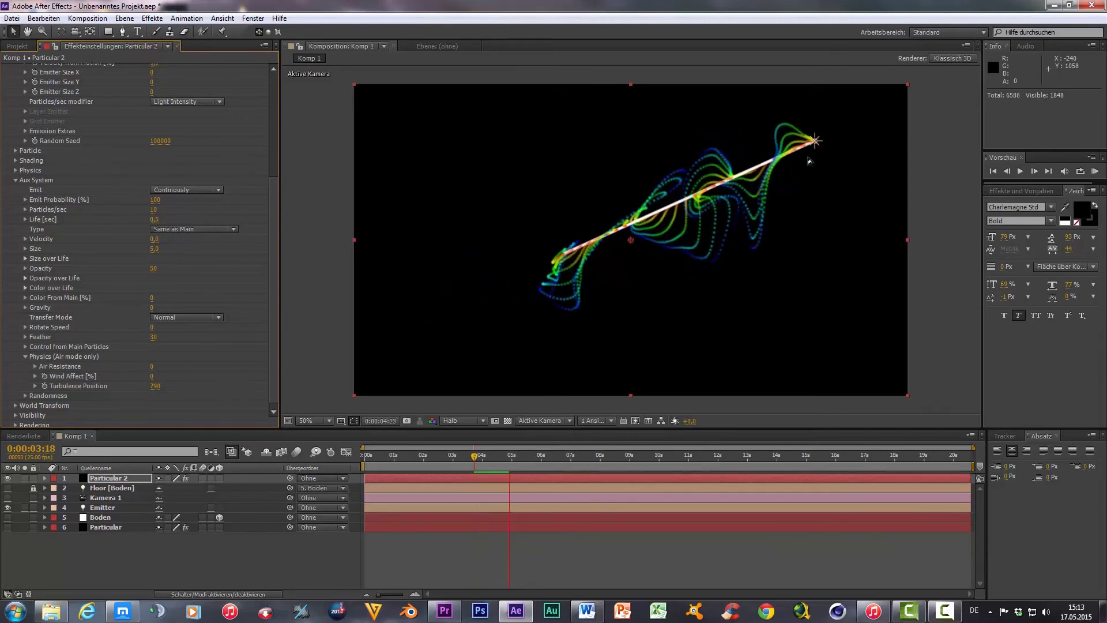
{"action": "key", "text": "space"}
{"action": "left_click_drag", "start_coordinate": [519, 458], "coordinate": [461, 458]}
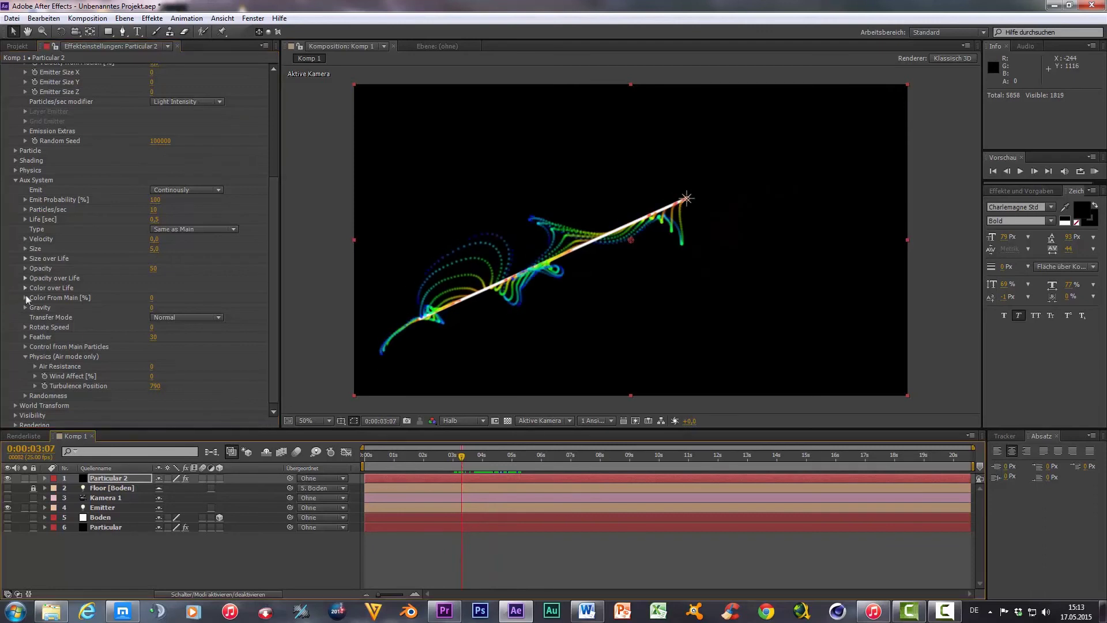
Give the aux trails the blue Color over Life preset and an aux Size of 2.
{"action": "left_click", "coordinate": [24, 289]}
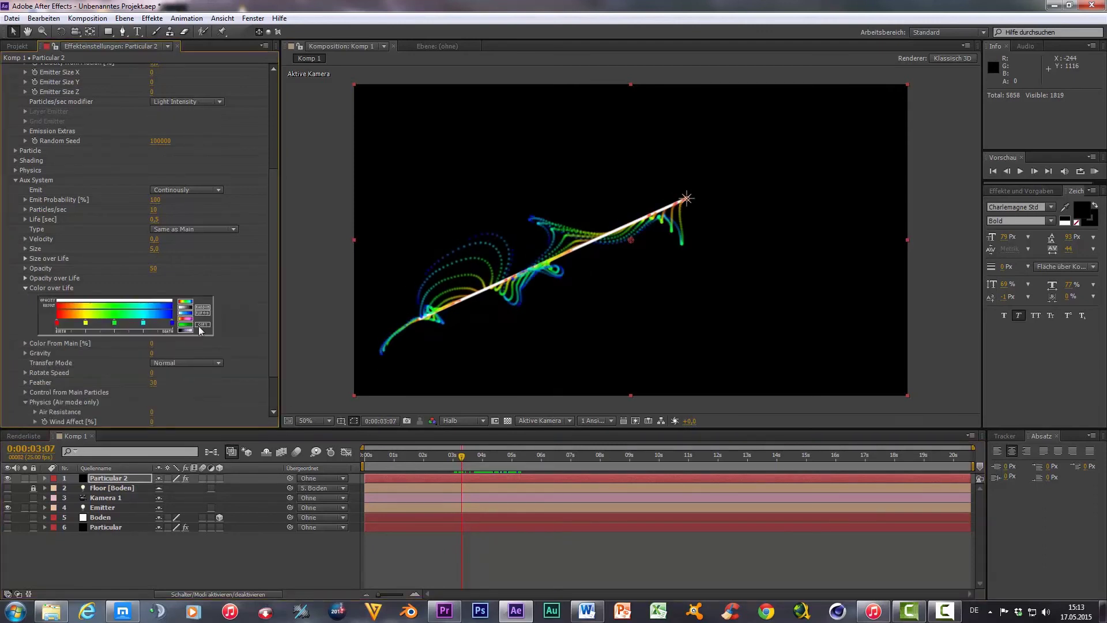
{"action": "left_click", "coordinate": [187, 314]}
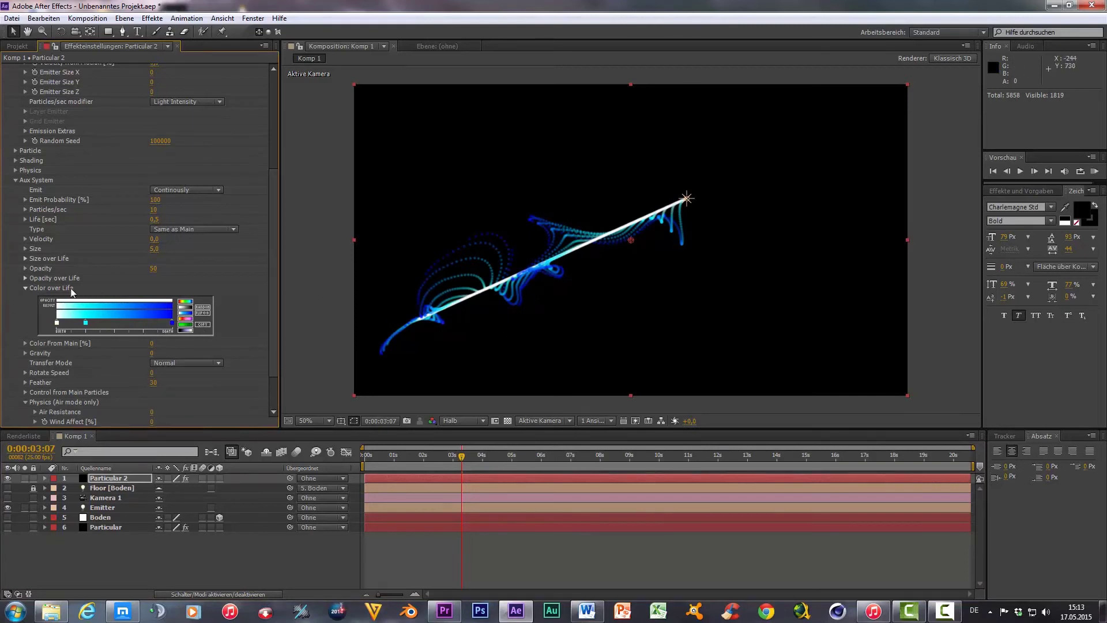
{"action": "left_click", "coordinate": [154, 249]}
{"action": "type", "text": "2"}
{"action": "left_click", "coordinate": [325, 241]}
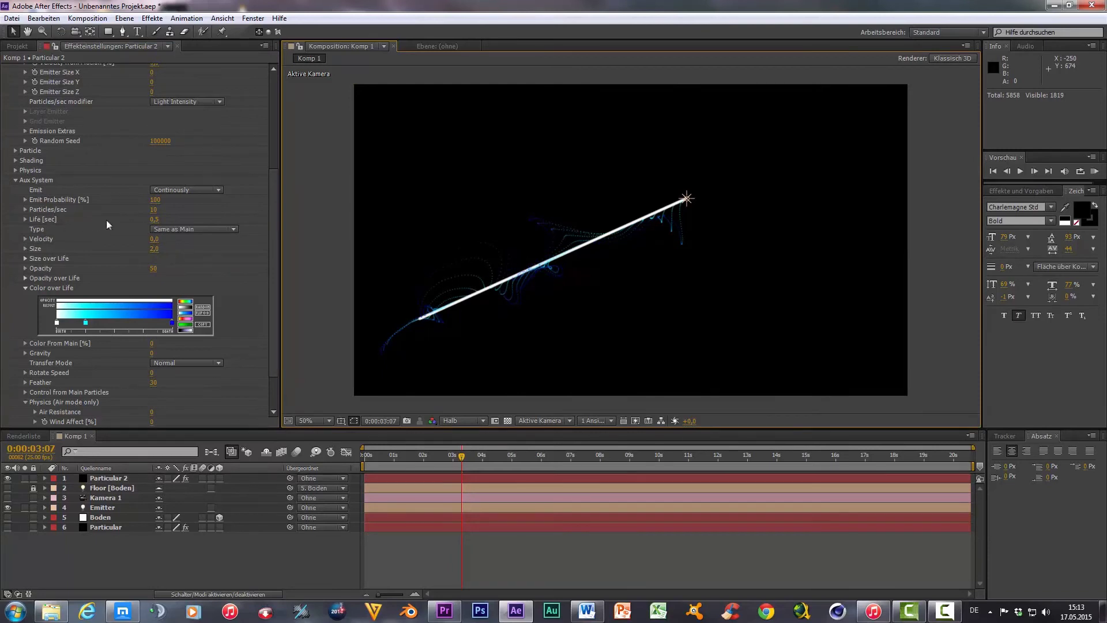
Raise Aux Particles/sec to 143 and preview the dense blue ribbons.
{"action": "mouse_move", "coordinate": [154, 215]}
{"action": "left_mouse_down"}
{"action": "mouse_move", "coordinate": [271, 216]}
{"action": "mouse_move", "coordinate": [246, 216]}
{"action": "left_mouse_up"}
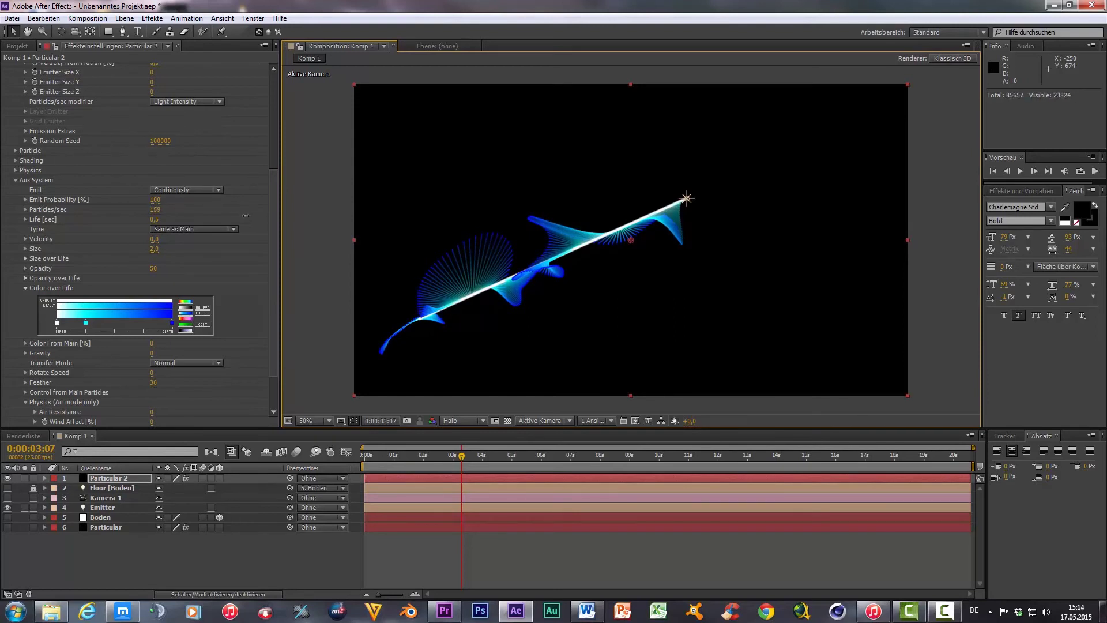
{"action": "key", "text": "space"}
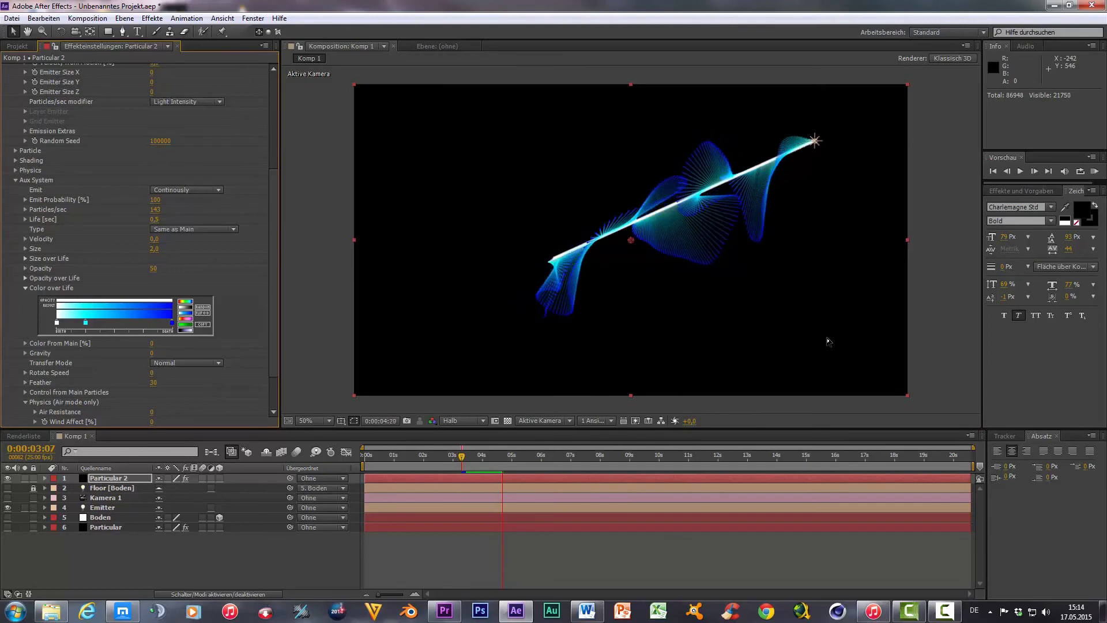
{"action": "key", "text": "space"}
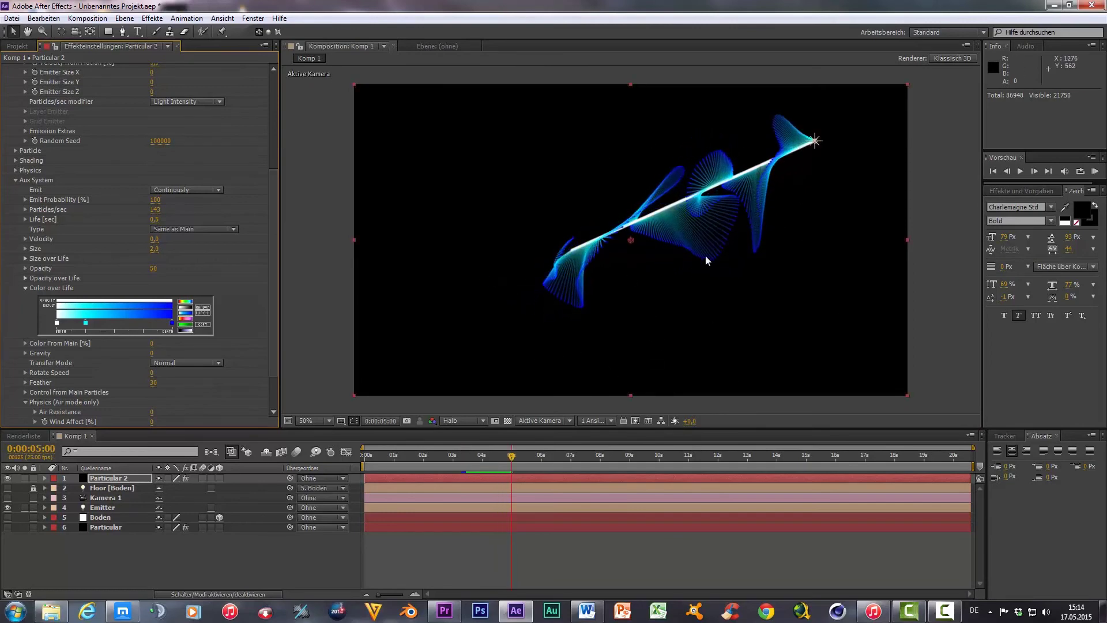
{"action": "left_click_drag", "start_coordinate": [513, 457], "coordinate": [396, 456]}
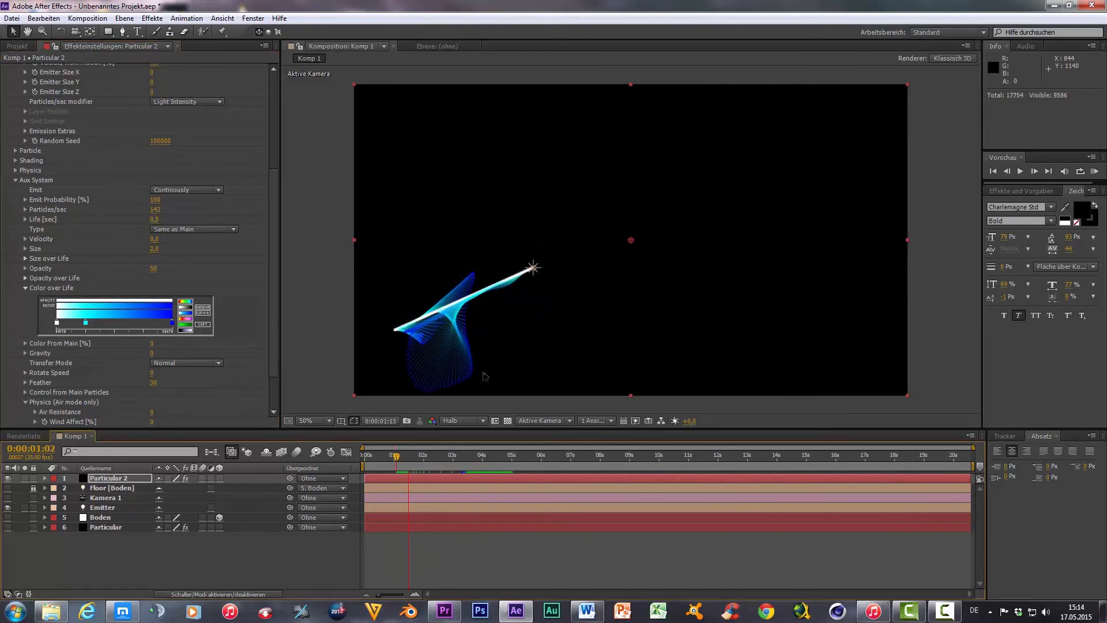
{"action": "left_click", "coordinate": [662, 286]}
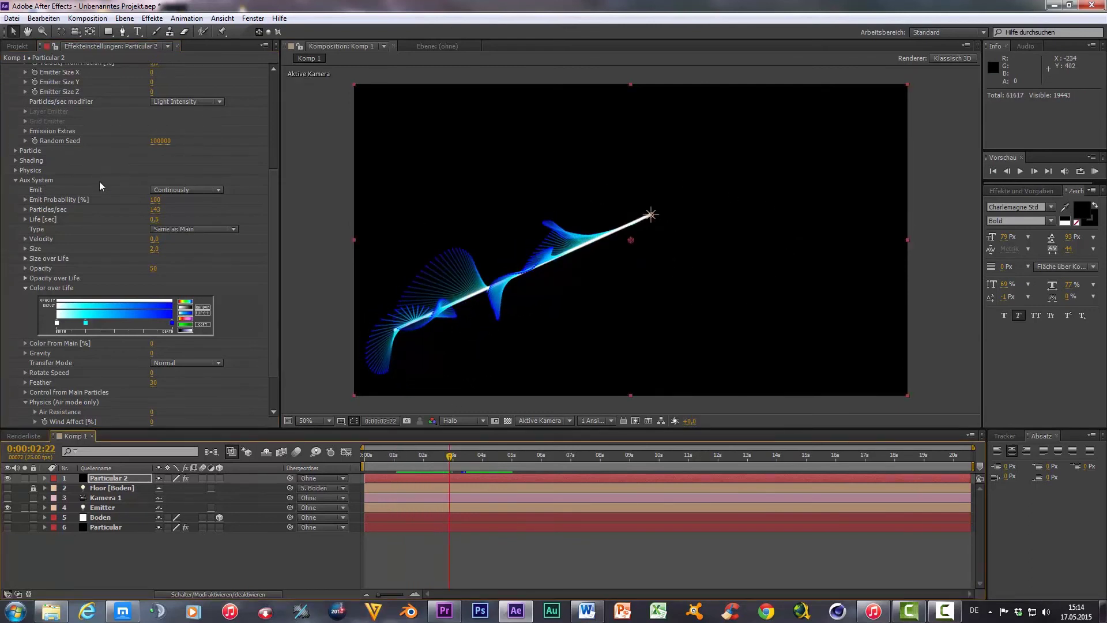
{"action": "scroll", "coordinate": [86, 179], "scroll_direction": "up", "scroll_amount": 5}
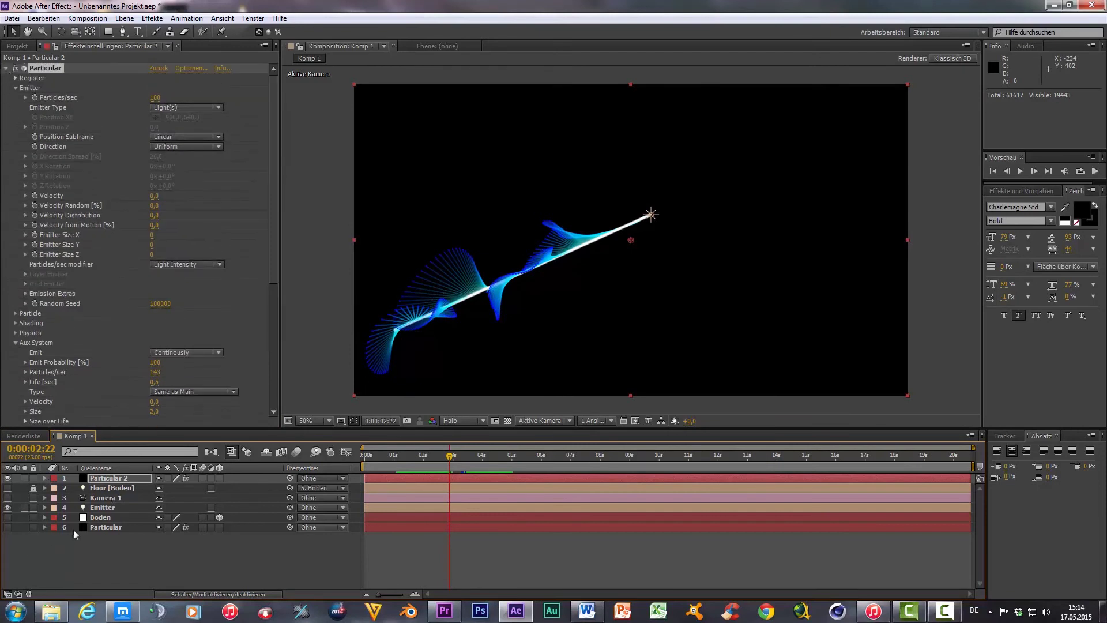
Show the Particular floor-particles layer again and preview from the start.
{"action": "left_click", "coordinate": [7, 527]}
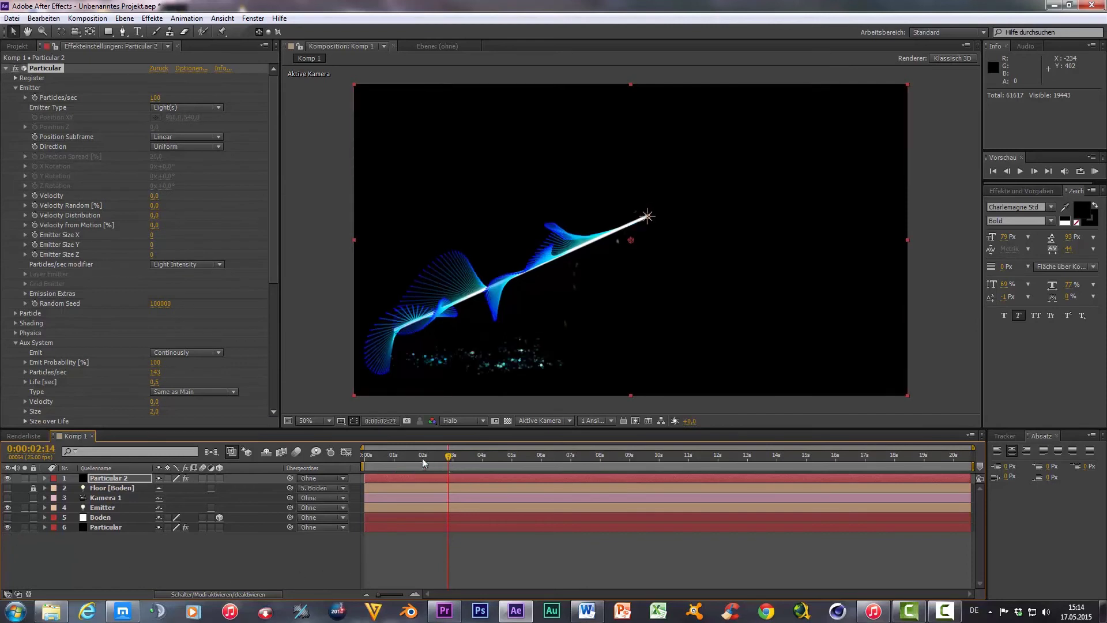
{"action": "key", "text": "Home"}
{"action": "key", "text": "space"}
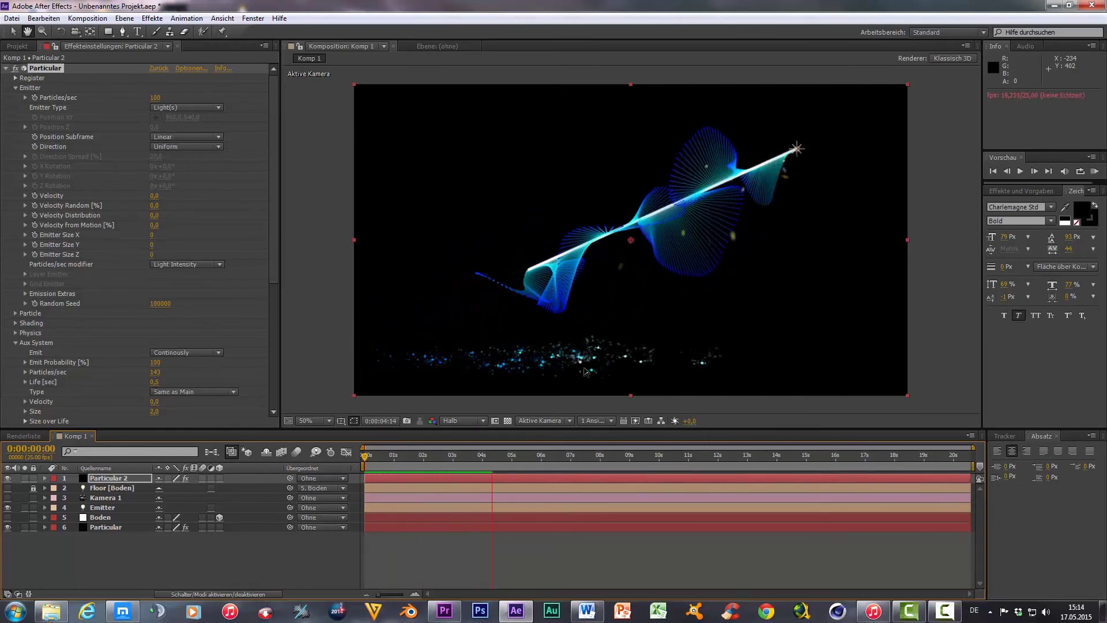
{"action": "key", "text": "space"}
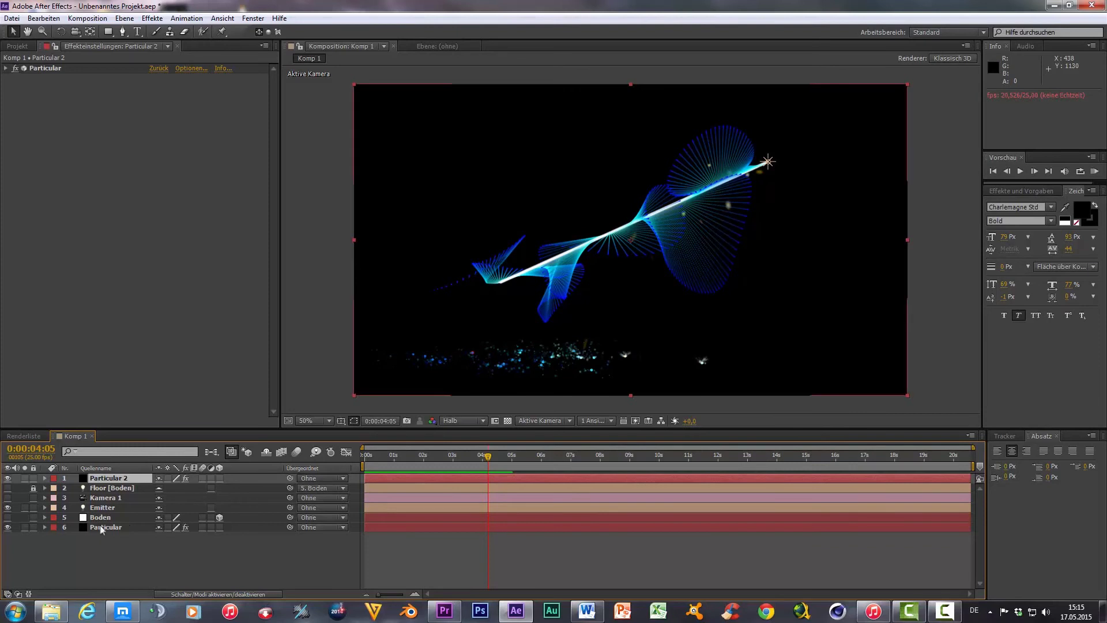
Raise the main Emitter Particles/sec to 1060.
{"action": "left_click", "coordinate": [6, 69]}
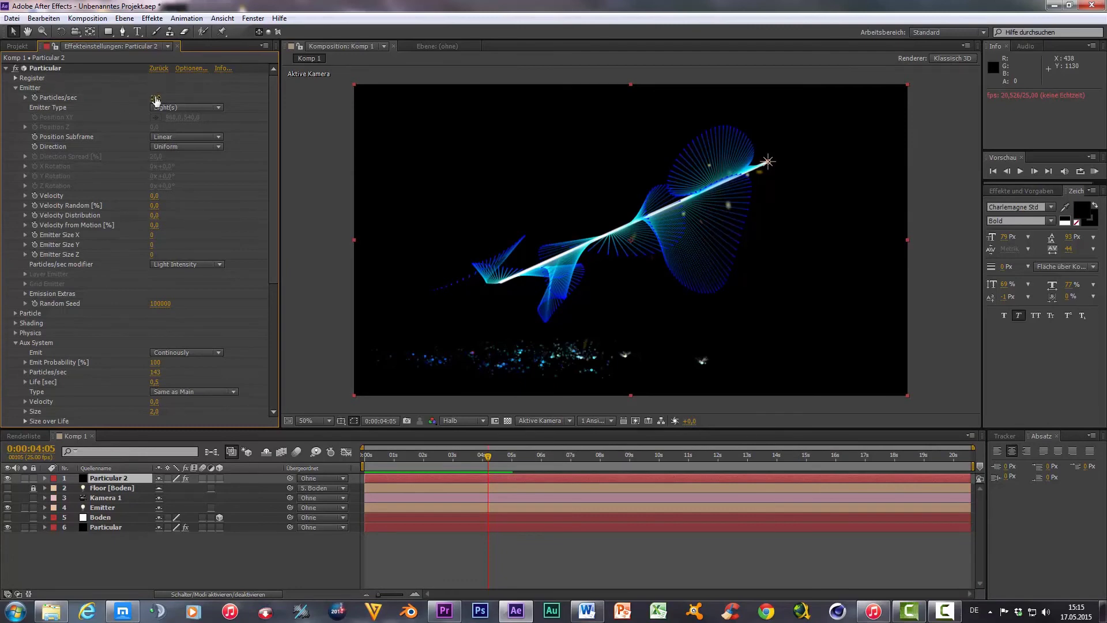
{"action": "left_click_drag", "start_coordinate": [155, 99], "coordinate": [225, 97]}
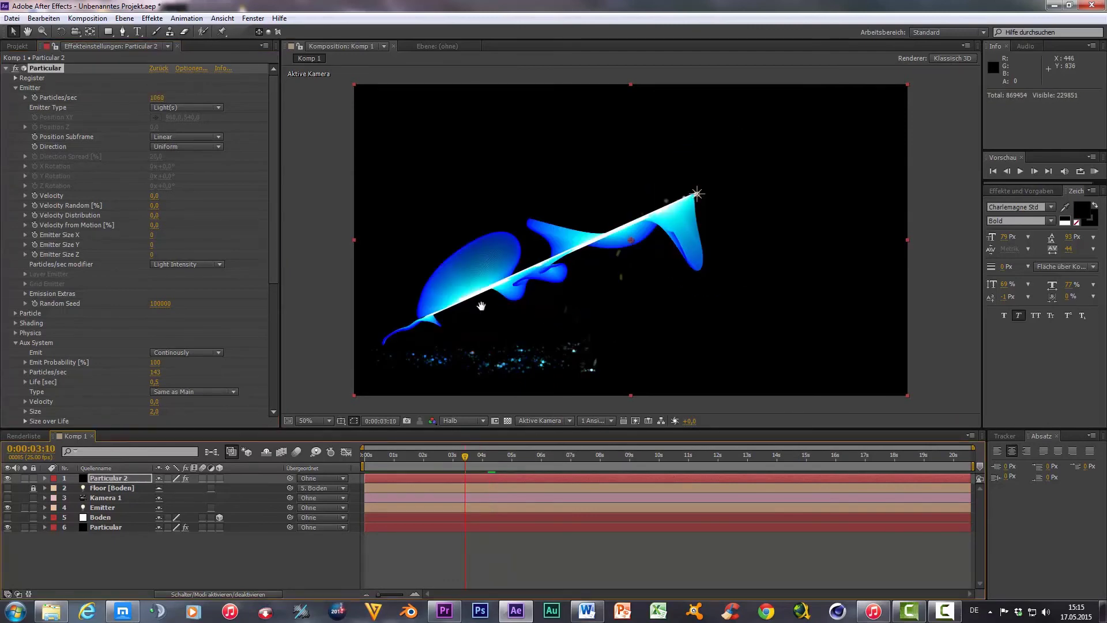
{"action": "key", "text": "KP_0"}
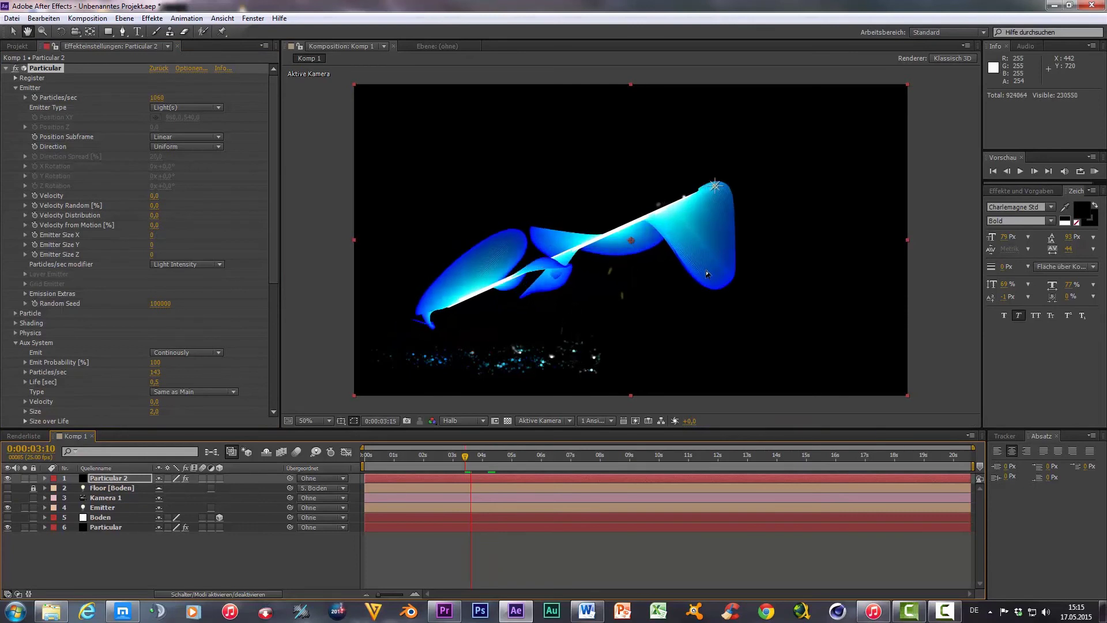
Set the Aux Particles/sec to 60.
{"action": "scroll", "coordinate": [74, 342], "scroll_direction": "down", "scroll_amount": 3}
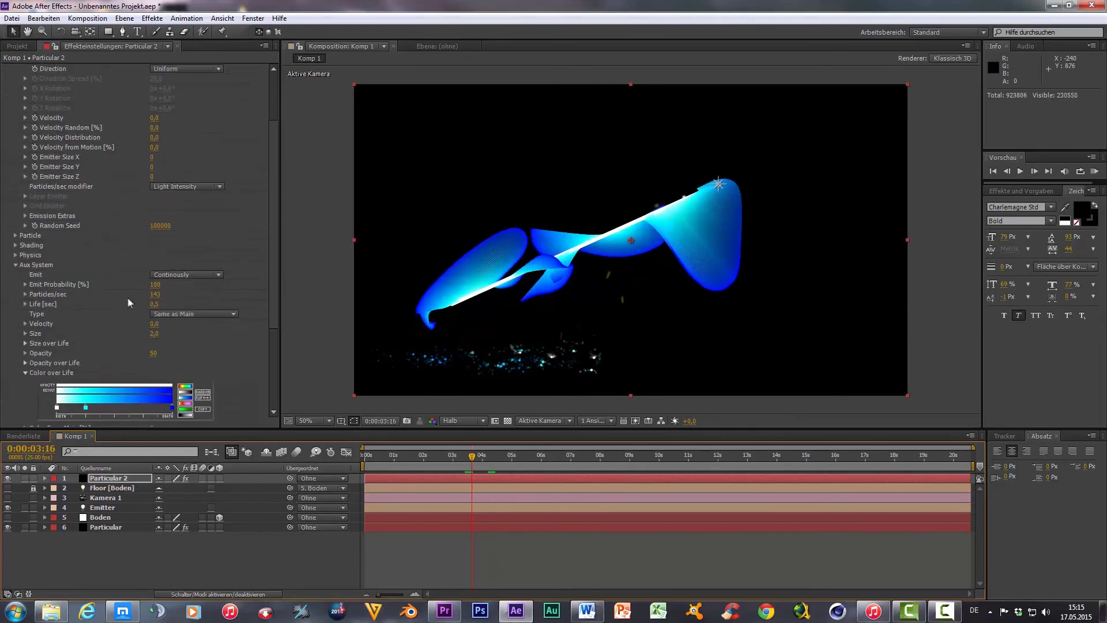
{"action": "left_click_drag", "start_coordinate": [155, 294], "coordinate": [793, 245]}
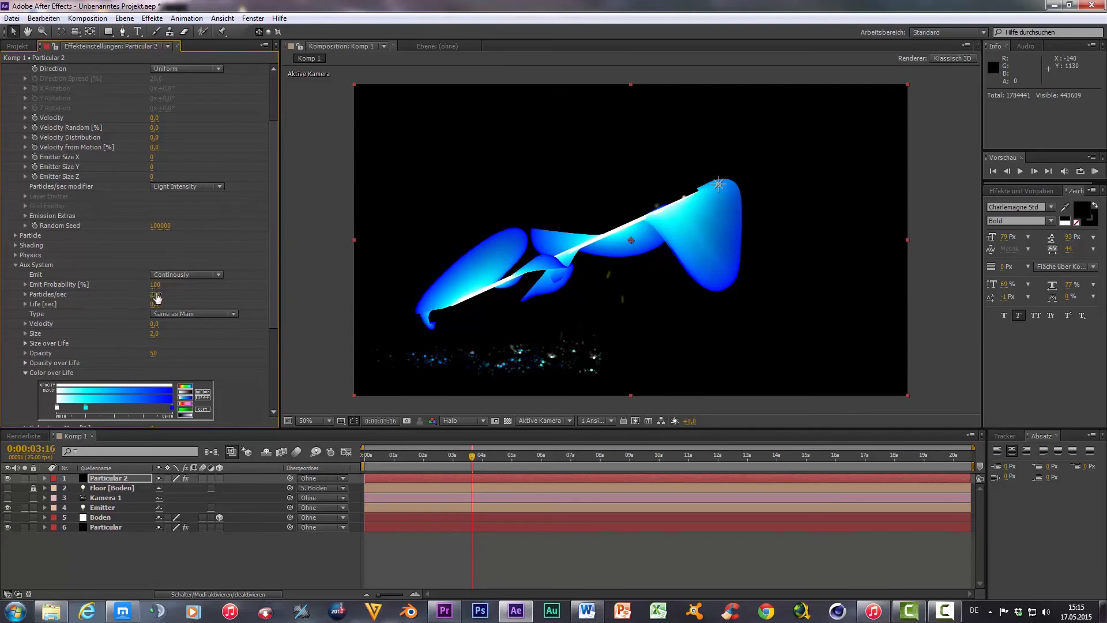
{"action": "left_click_drag", "start_coordinate": [156, 294], "coordinate": [50, 313]}
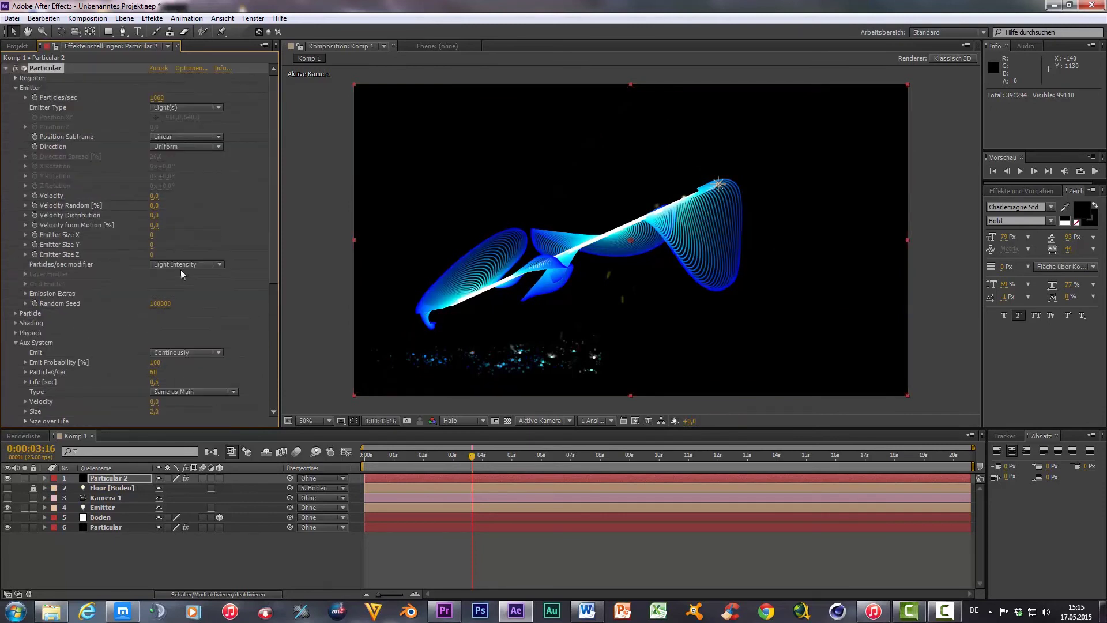
{"action": "scroll", "coordinate": [182, 275], "scroll_direction": "down", "scroll_amount": 2}
{"action": "scroll", "coordinate": [181, 274], "scroll_direction": "down", "scroll_amount": 3}
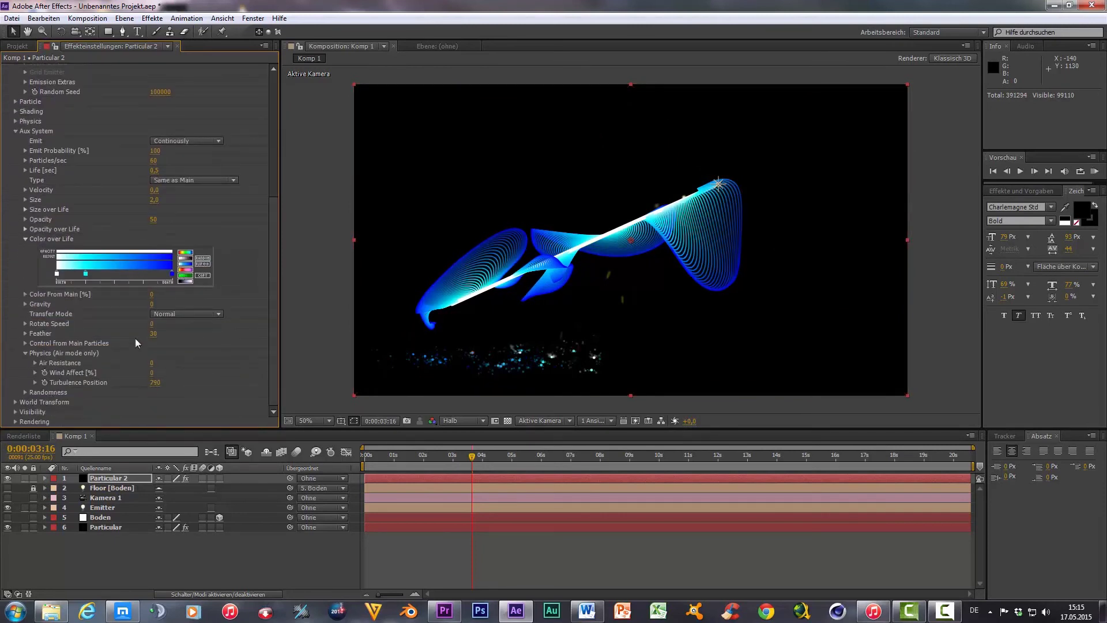
Shape Particle Opacity over Life with ramp and triangle presets and a hand-drawn multi-peak curve.
{"action": "left_click", "coordinate": [7, 479]}
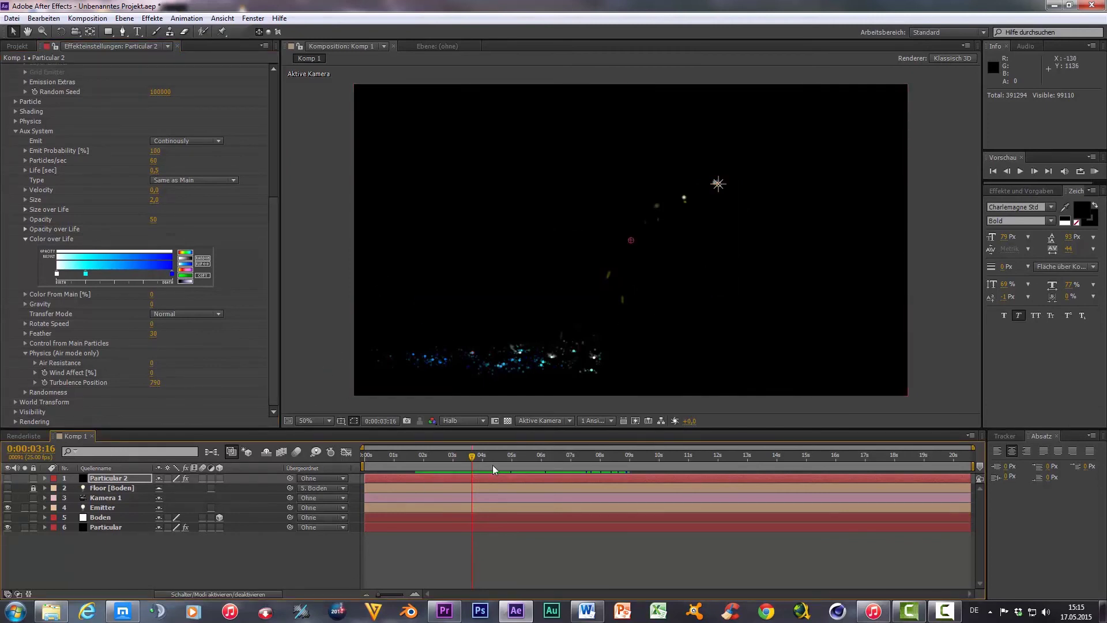
{"action": "left_click_drag", "start_coordinate": [473, 456], "coordinate": [458, 456]}
{"action": "scroll", "coordinate": [12, 162], "scroll_direction": "up", "scroll_amount": 3}
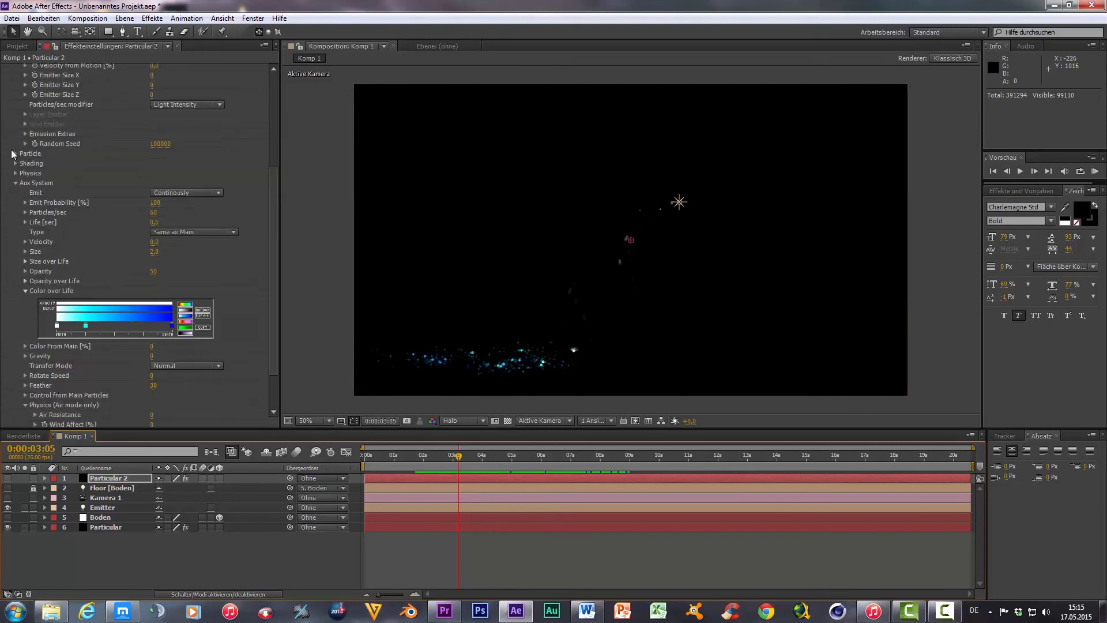
{"action": "left_click", "coordinate": [16, 154]}
{"action": "scroll", "coordinate": [79, 188], "scroll_direction": "down", "scroll_amount": 4}
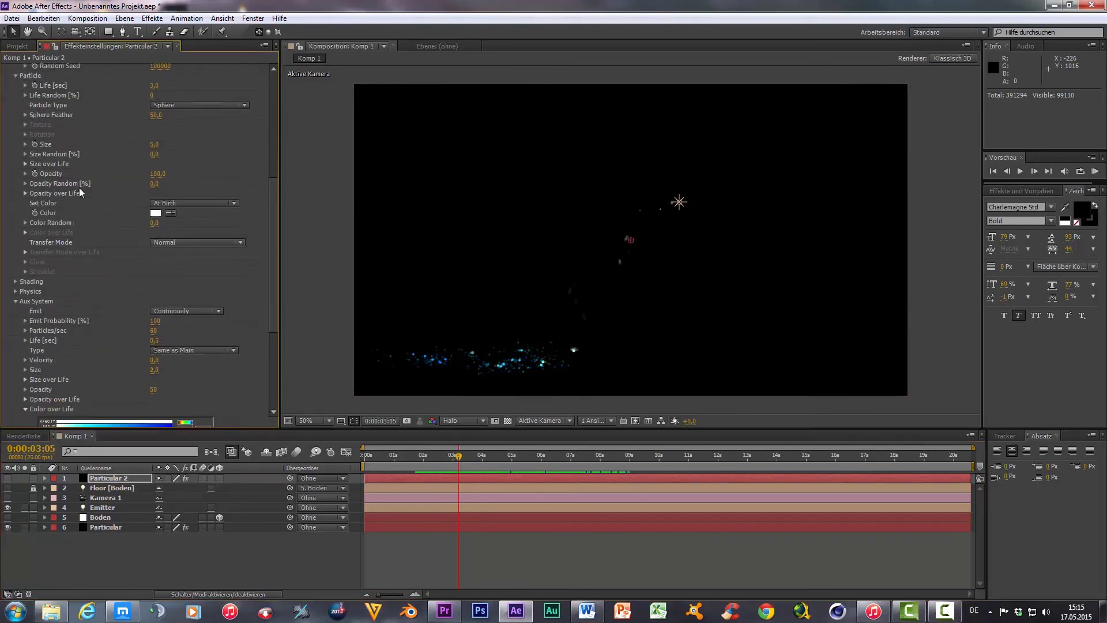
{"action": "left_click", "coordinate": [25, 193]}
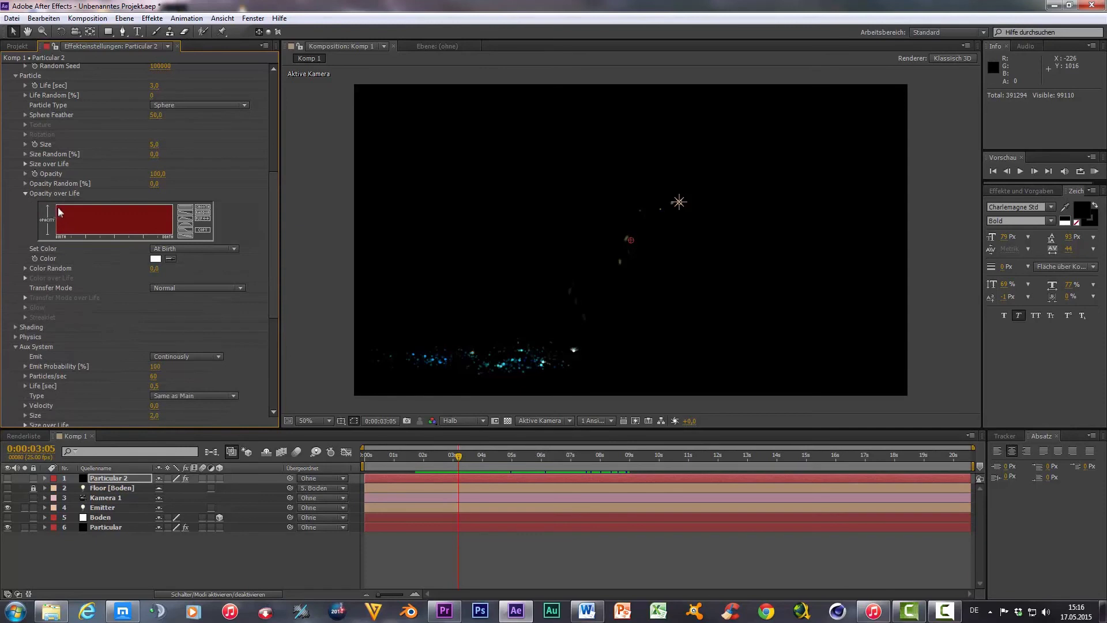
{"action": "left_click", "coordinate": [186, 215]}
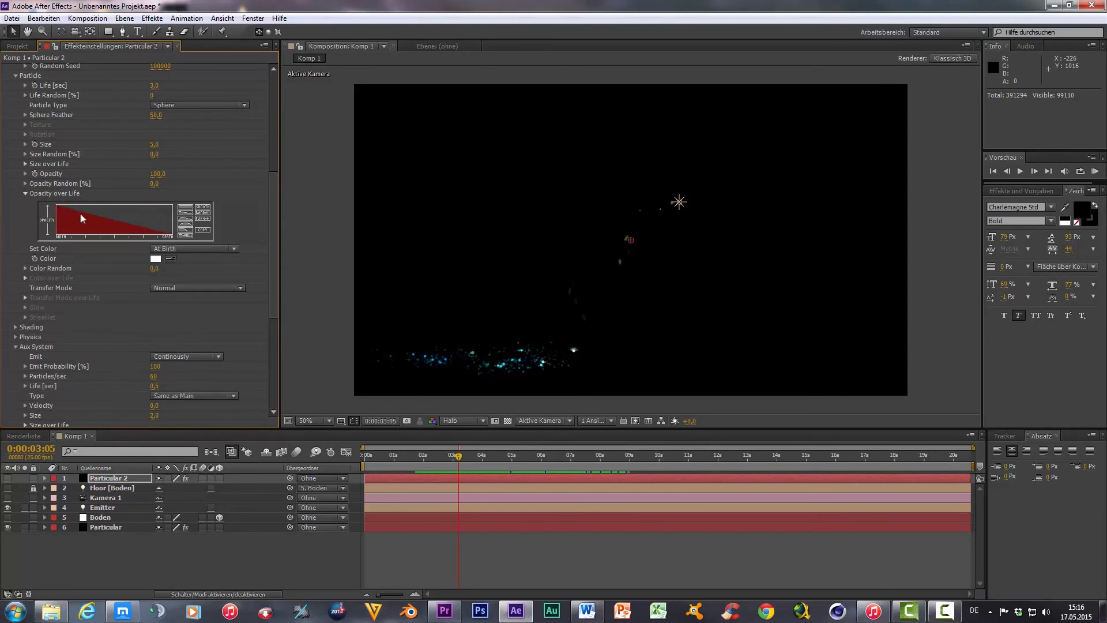
{"action": "left_click", "coordinate": [183, 230]}
{"action": "mouse_move", "coordinate": [57, 222]}
{"action": "left_mouse_down"}
{"action": "mouse_move", "coordinate": [77, 209]}
{"action": "mouse_move", "coordinate": [192, 229]}
{"action": "left_mouse_up"}
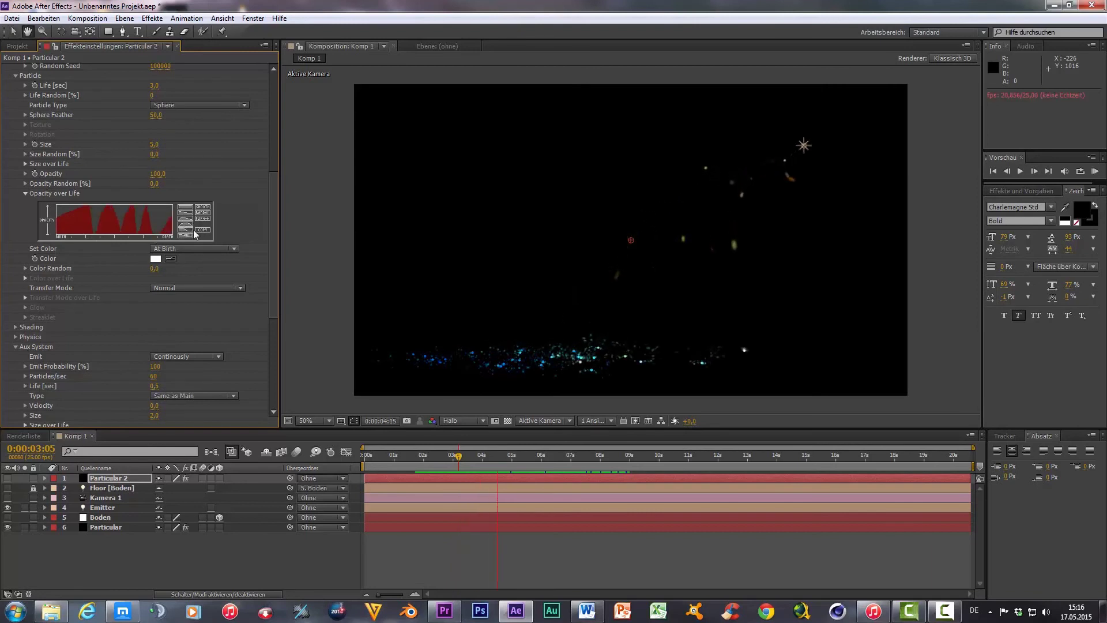
Hide the Particular layer and show Particular 2's blue streak.
{"action": "left_click", "coordinate": [487, 473]}
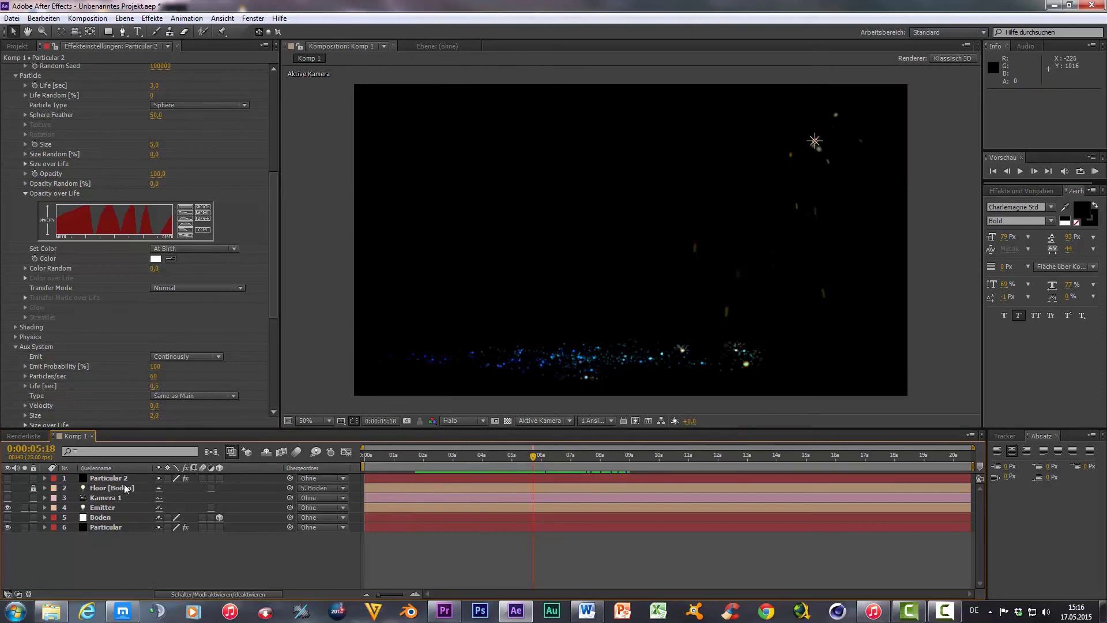
{"action": "left_click", "coordinate": [107, 480]}
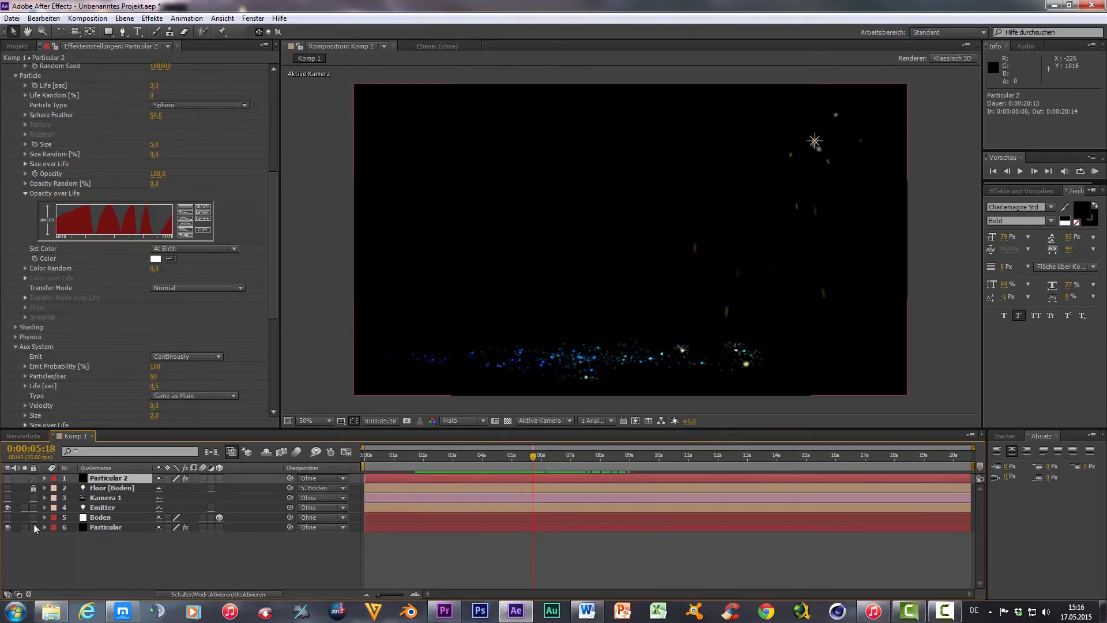
{"action": "left_click", "coordinate": [7, 527]}
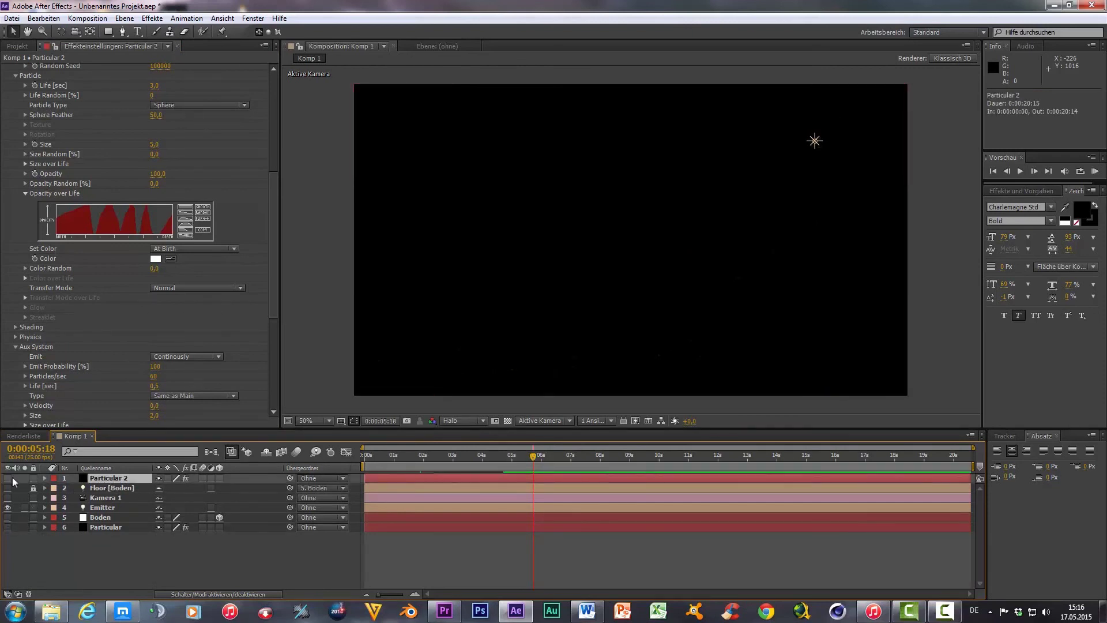
{"action": "left_click", "coordinate": [7, 478]}
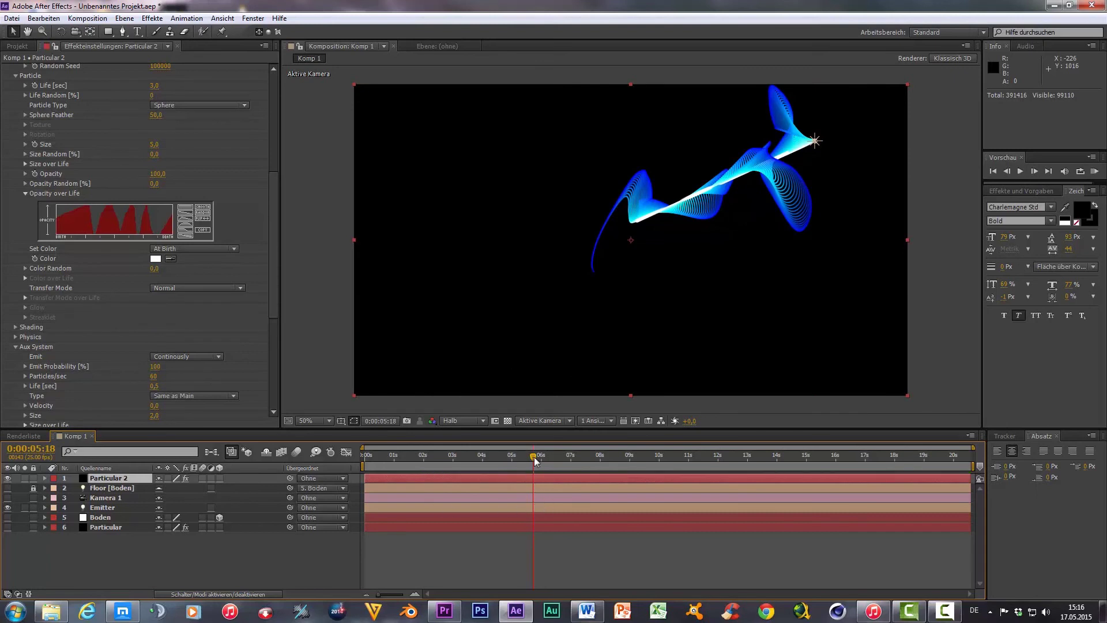
Reset the Particular 2 effect to its defaults.
{"action": "left_click_drag", "start_coordinate": [535, 460], "coordinate": [499, 460]}
{"action": "scroll", "coordinate": [160, 173], "scroll_direction": "up", "scroll_amount": 8}
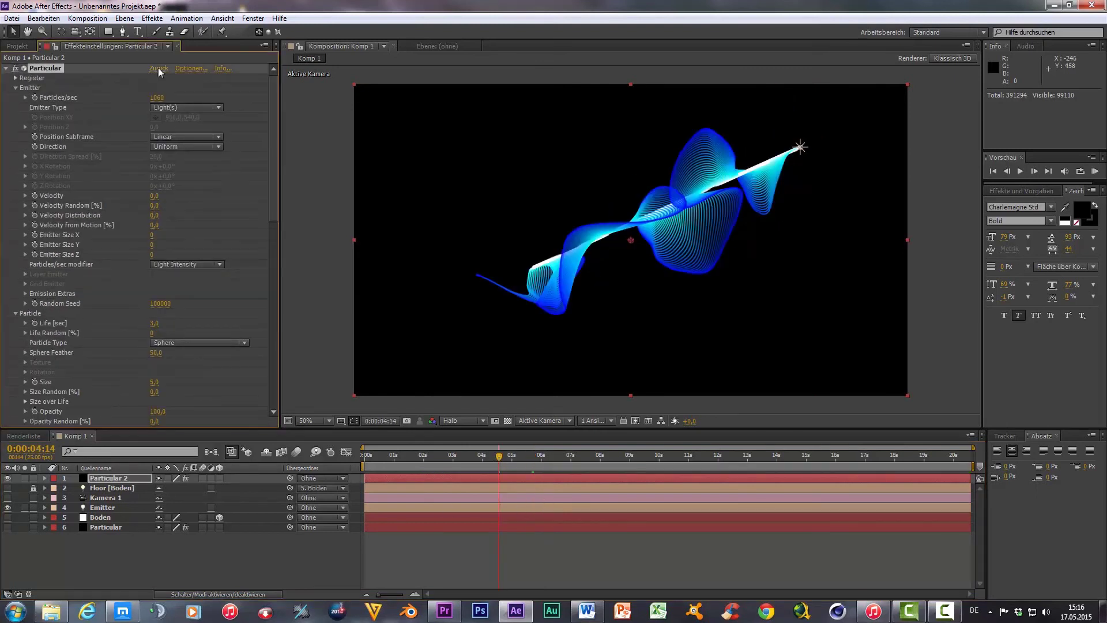
{"action": "left_click", "coordinate": [160, 68]}
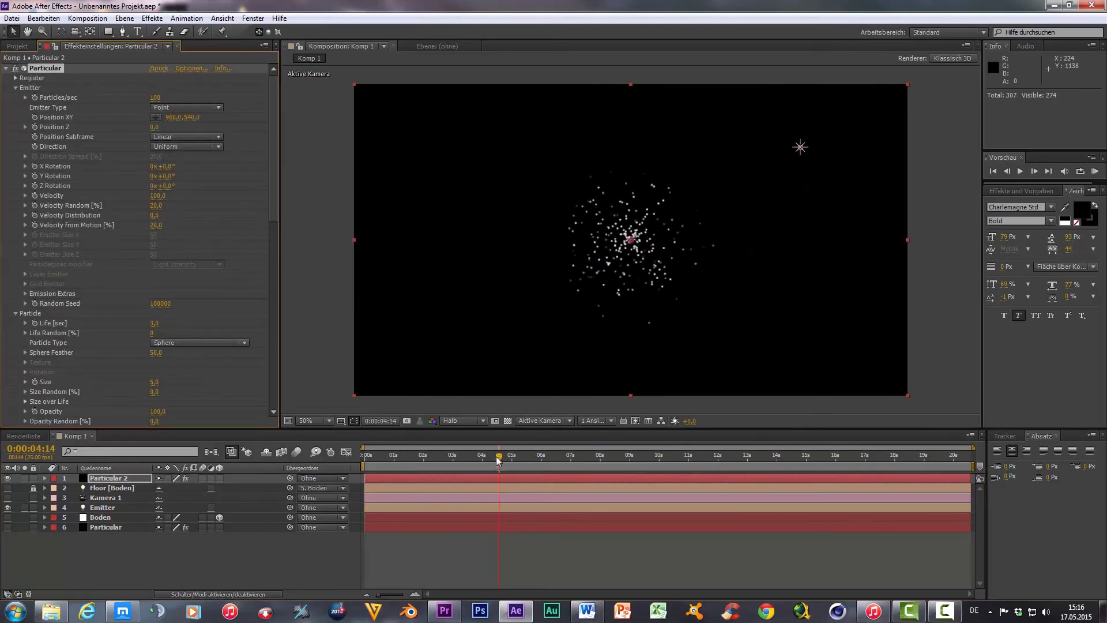
{"action": "left_click_drag", "start_coordinate": [499, 459], "coordinate": [526, 469]}
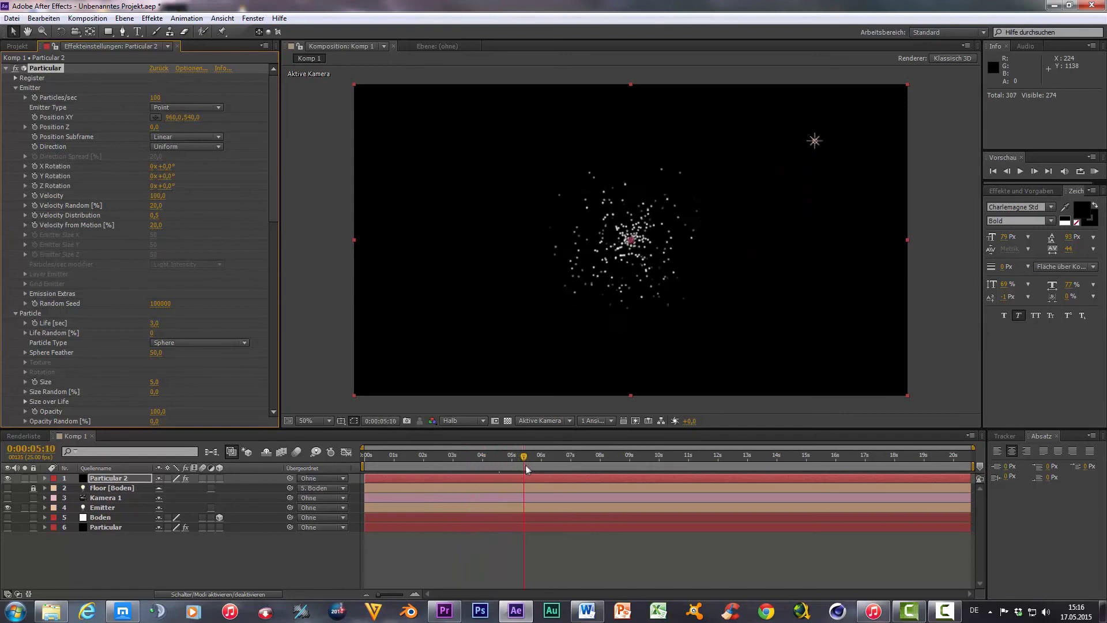
{"action": "left_click_drag", "start_coordinate": [526, 469], "coordinate": [555, 469]}
Preview, then set Opacity over Life to the linear ramp-down preset.
{"action": "scroll", "coordinate": [153, 261], "scroll_direction": "down", "scroll_amount": 3}
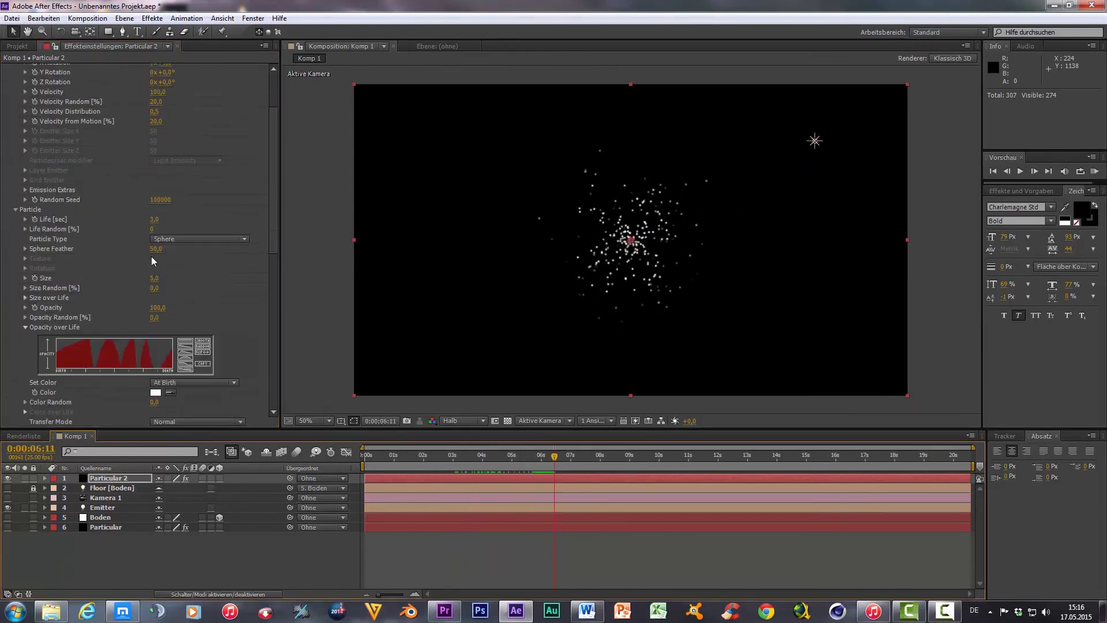
{"action": "scroll", "coordinate": [154, 261], "scroll_direction": "down", "scroll_amount": 3}
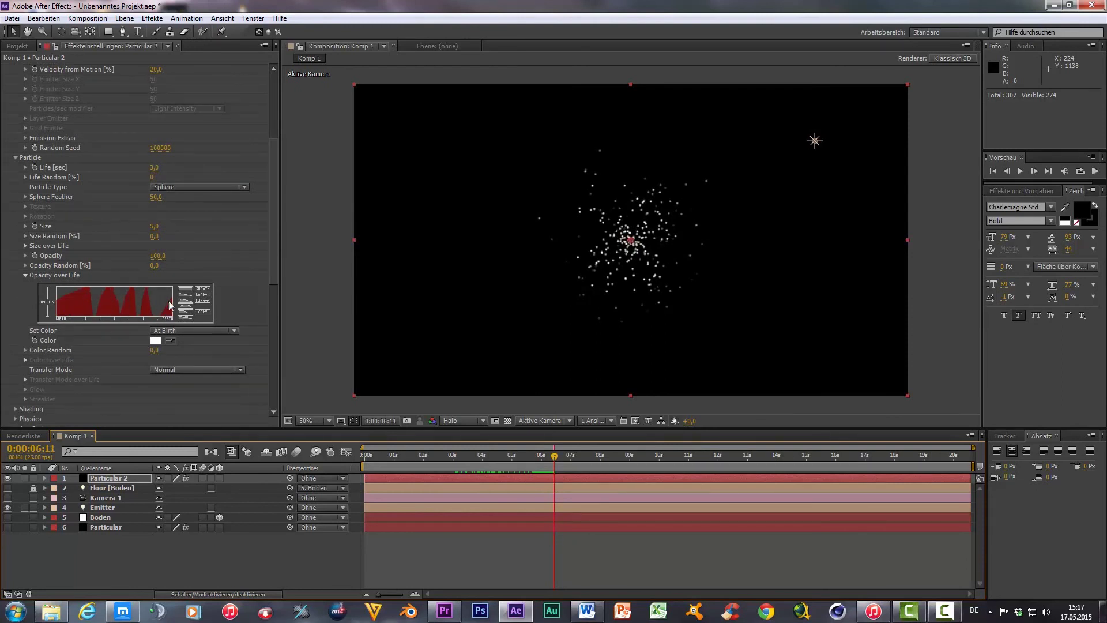
{"action": "key", "text": "space"}
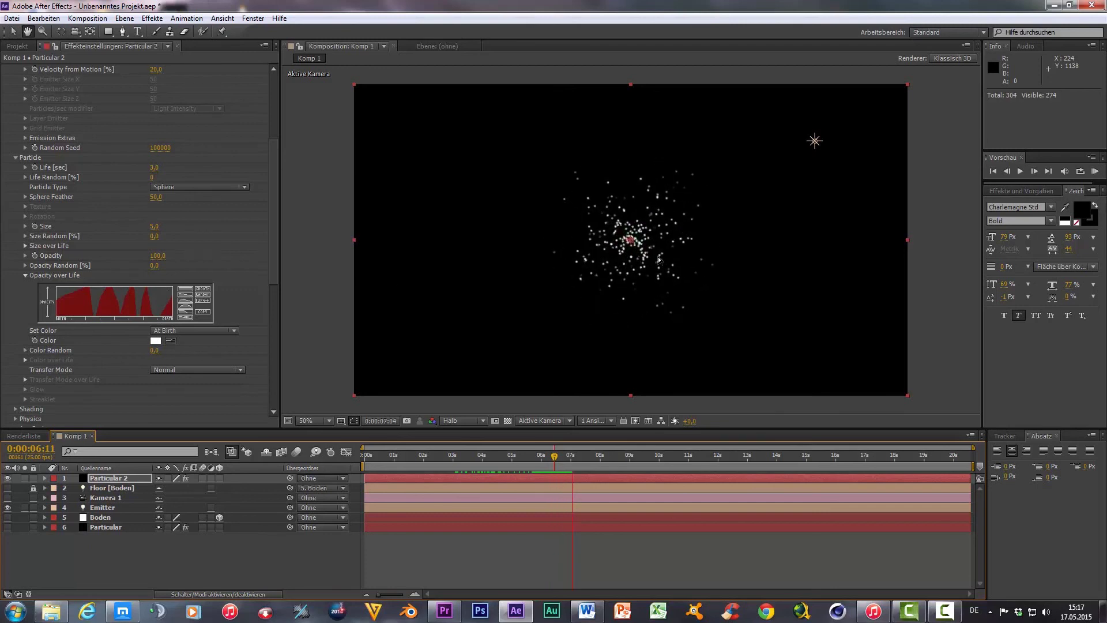
{"action": "left_click", "coordinate": [185, 319]}
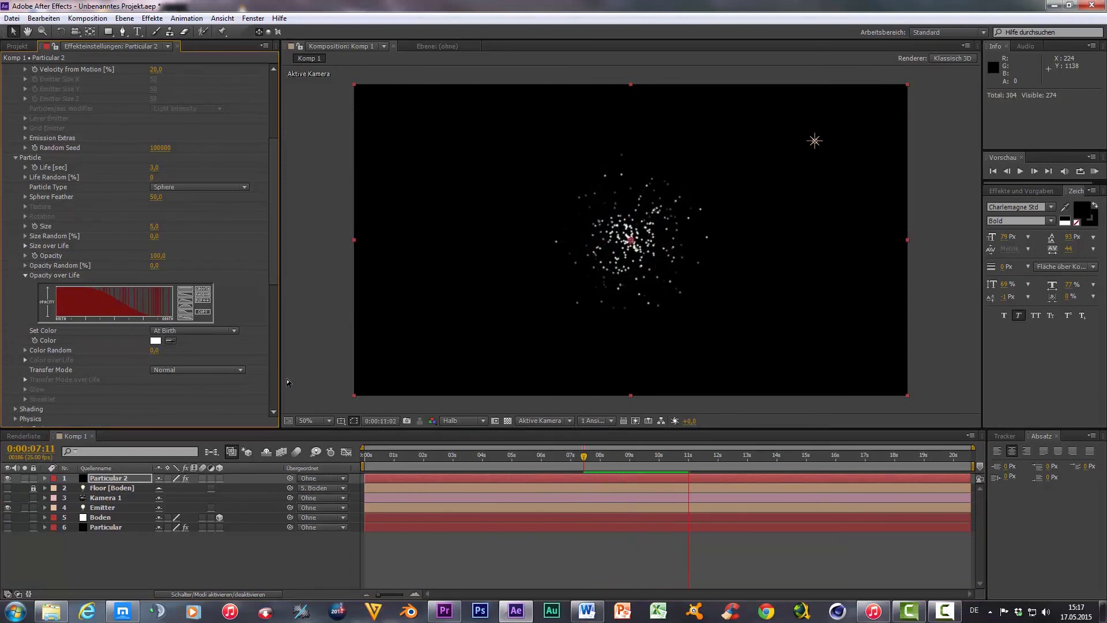
Try a 140° World Transform X Rotation, then undo it back to 0.
{"action": "scroll", "coordinate": [2, 317], "scroll_direction": "down", "scroll_amount": 2}
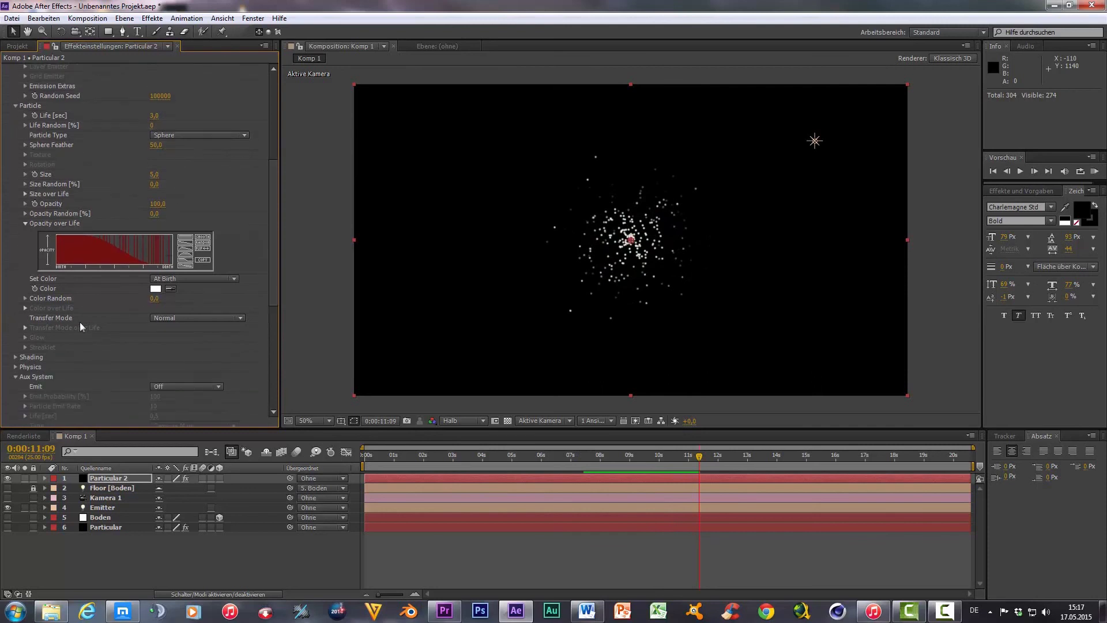
{"action": "scroll", "coordinate": [81, 325], "scroll_direction": "down", "scroll_amount": 4}
{"action": "scroll", "coordinate": [80, 324], "scroll_direction": "down", "scroll_amount": 4}
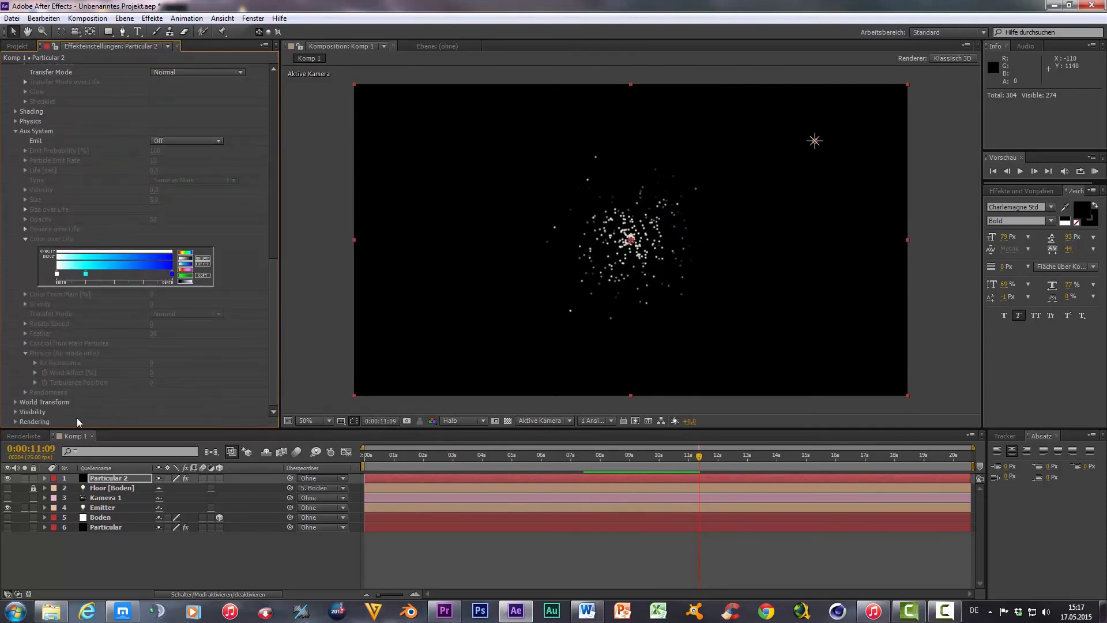
{"action": "left_click", "coordinate": [16, 402]}
{"action": "scroll", "coordinate": [23, 406], "scroll_direction": "down", "scroll_amount": 1}
{"action": "scroll", "coordinate": [59, 385], "scroll_direction": "down", "scroll_amount": 1}
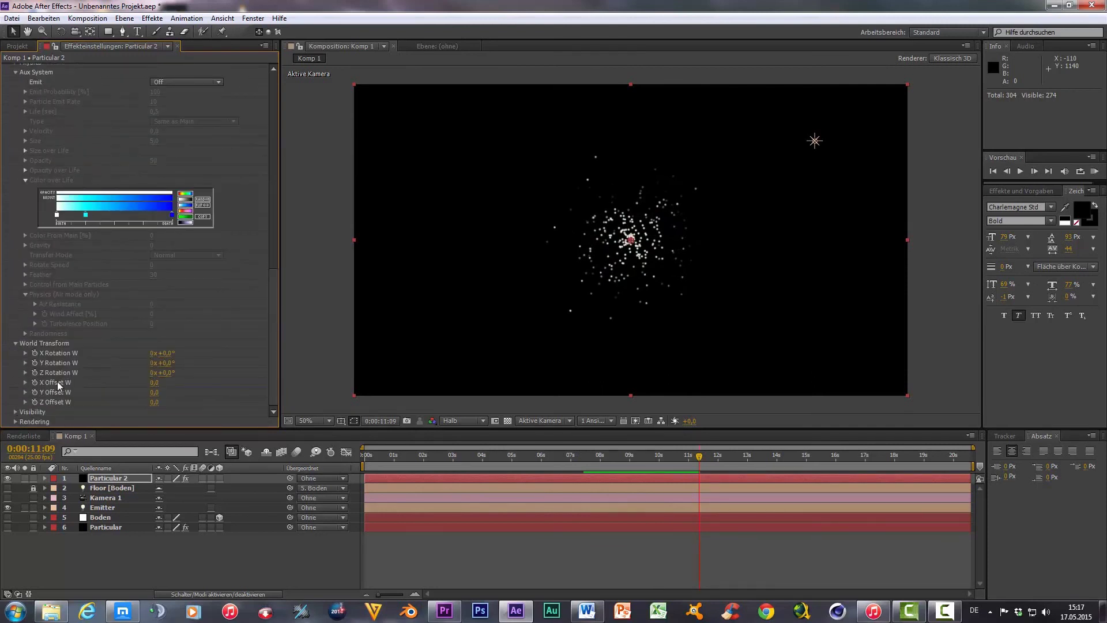
{"action": "mouse_move", "coordinate": [203, 351]}
{"action": "left_mouse_down"}
{"action": "mouse_move", "coordinate": [170, 376]}
{"action": "mouse_move", "coordinate": [252, 362]}
{"action": "left_mouse_up"}
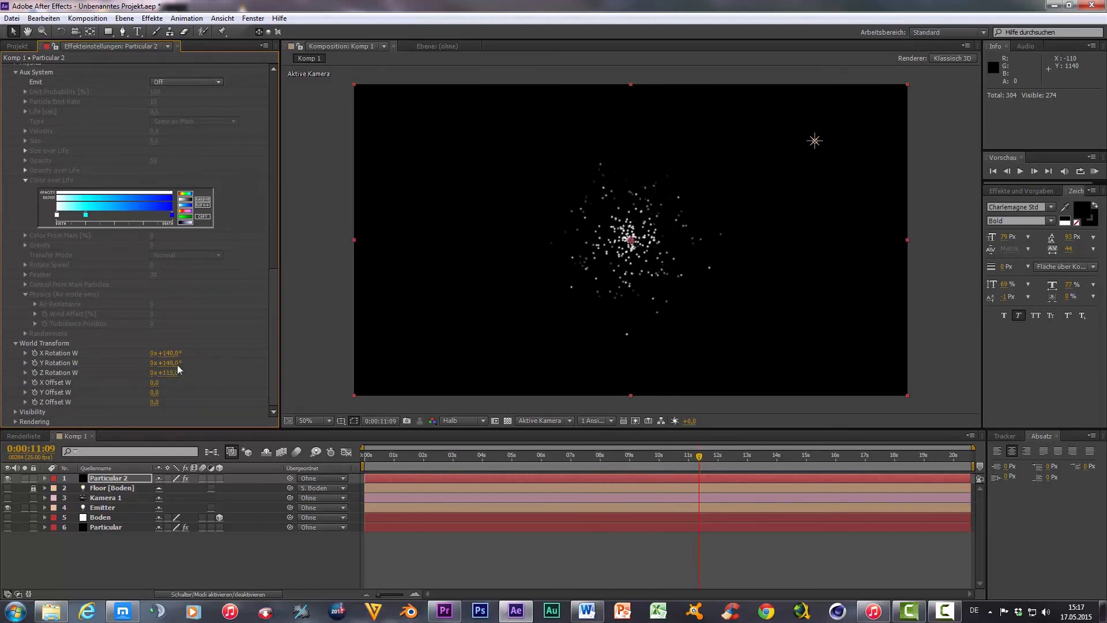
{"action": "key", "text": "ctrl+z"}
{"action": "key", "text": "ctrl+z"}
{"action": "key", "text": "ctrl+z"}
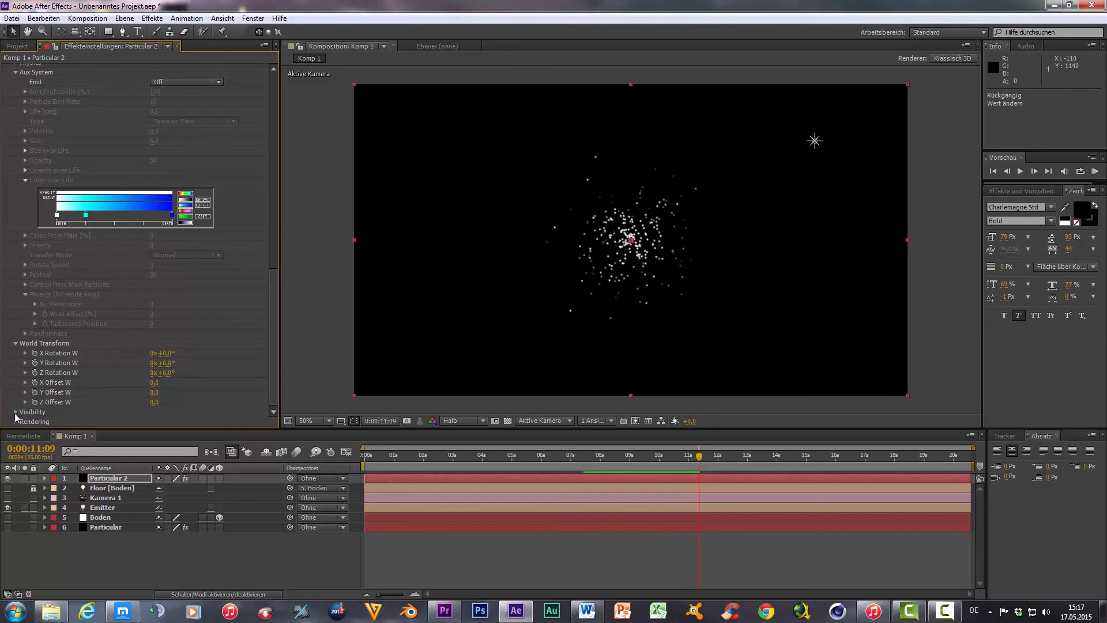
Set the Rendering Render Mode to Motion Preview.
{"action": "left_click", "coordinate": [15, 413]}
{"action": "scroll", "coordinate": [139, 346], "scroll_direction": "down", "scroll_amount": 1}
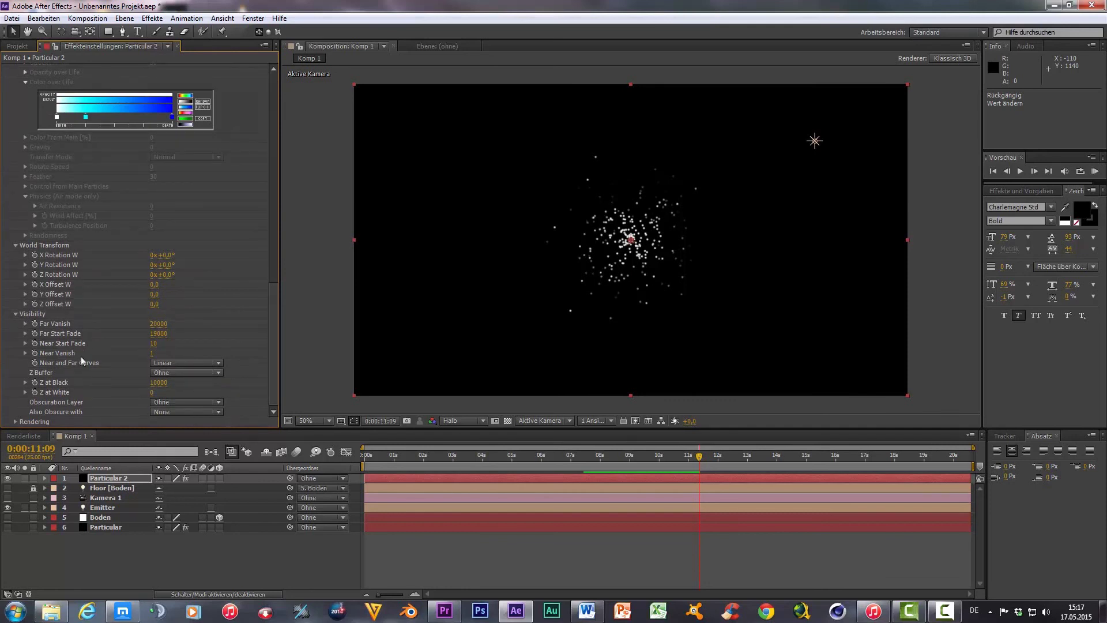
{"action": "left_click", "coordinate": [16, 421]}
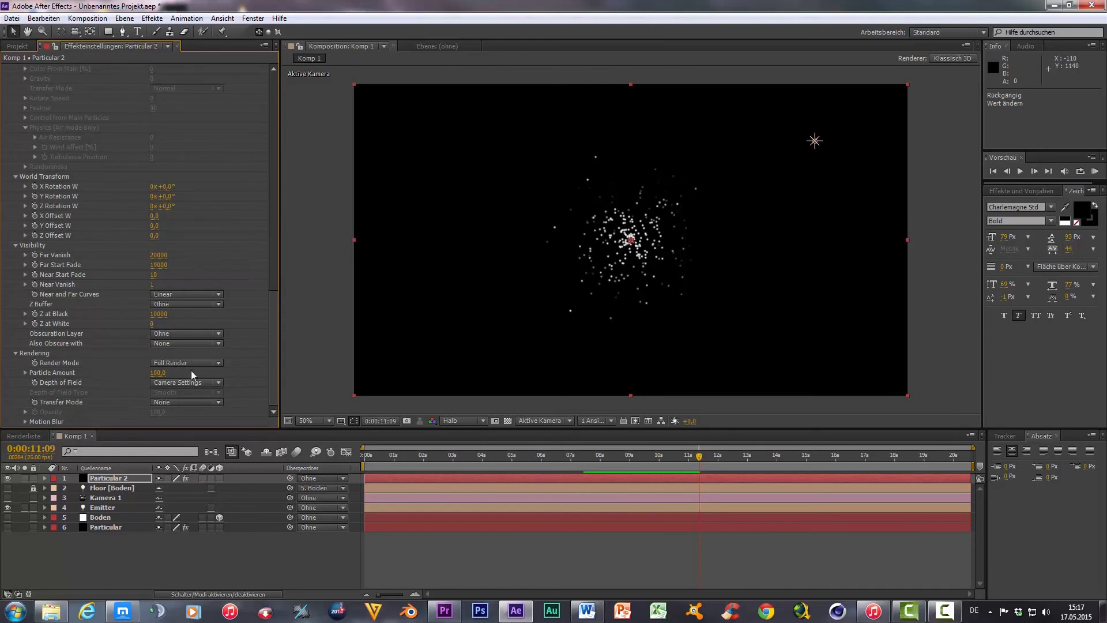
{"action": "left_click", "coordinate": [206, 364]}
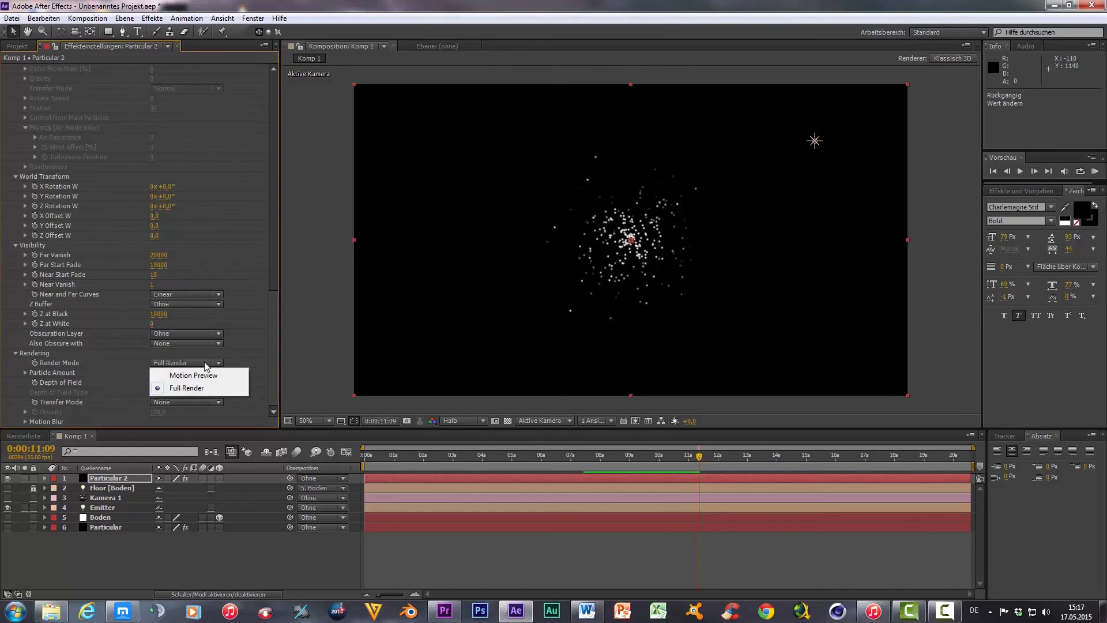
{"action": "left_click", "coordinate": [206, 376]}
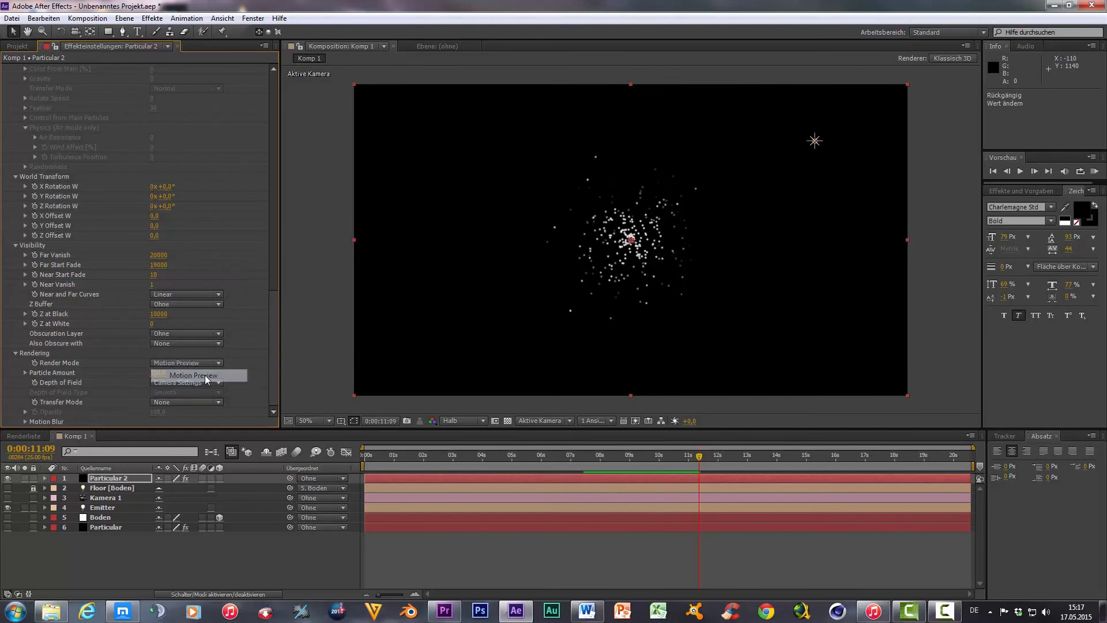